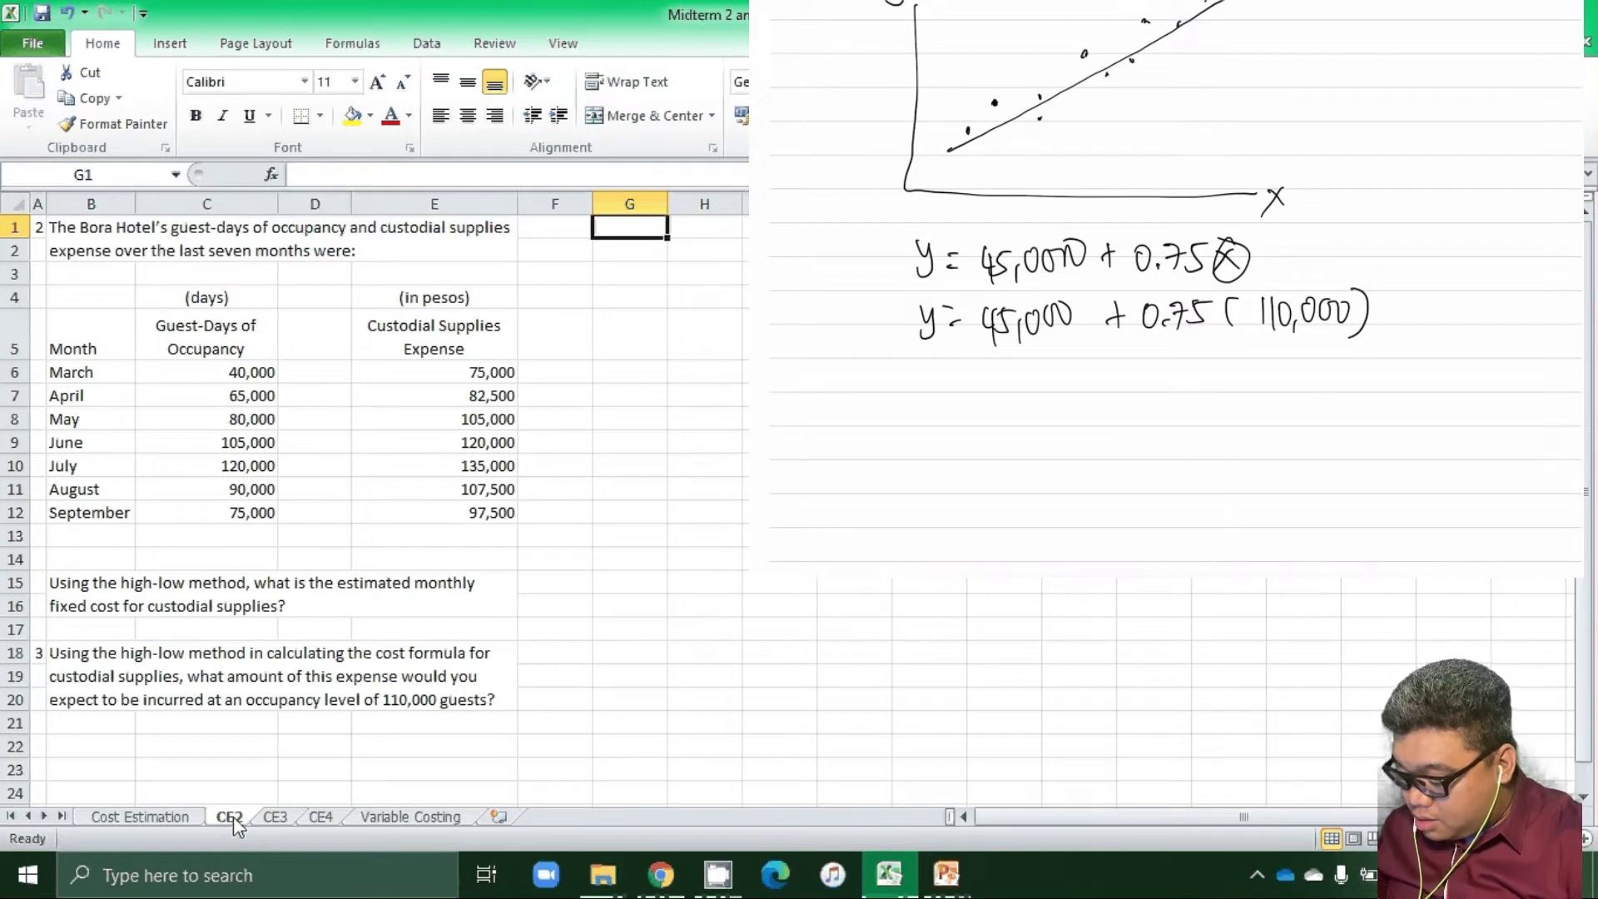
Write the result "= 127,500" beneath the cost equation in the handwritten notes and underline it.
drag(955, 384, 979, 384)
drag(958, 401, 998, 411)
drag(1004, 379, 1029, 406)
mouse_move(1029, 377)
mouse_down()
mouse_move(1054, 414)
mouse_move(1069, 406)
mouse_up()
drag(1074, 380, 1099, 385)
drag(1125, 381, 1162, 383)
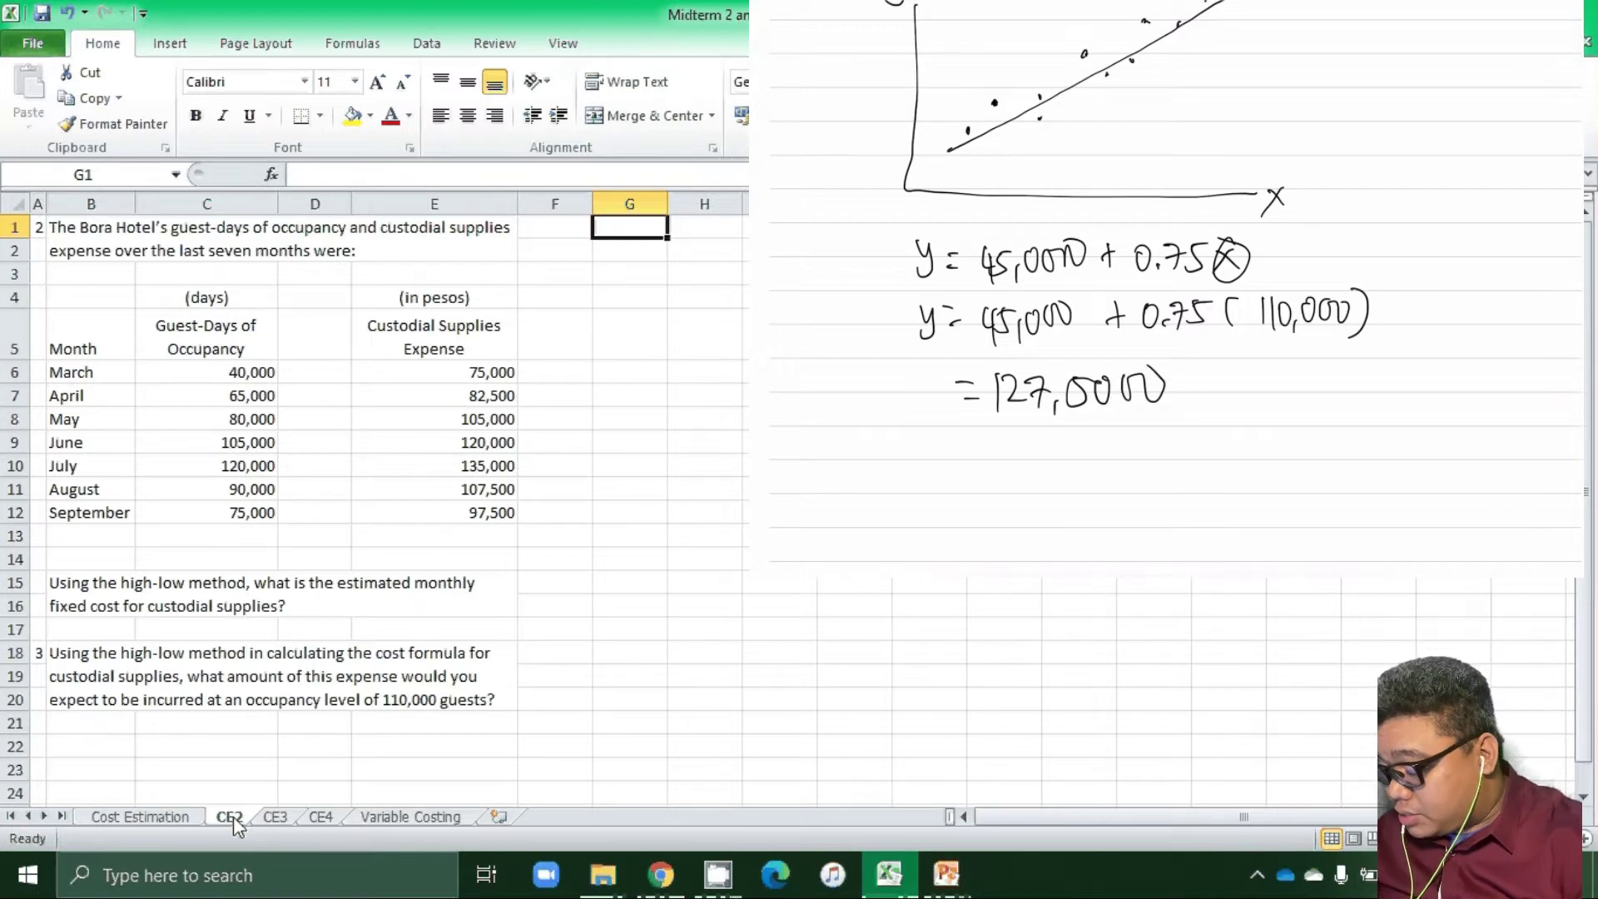
mouse_move(981, 372)
mouse_down()
mouse_move(978, 409)
mouse_move(989, 375)
mouse_up()
drag(972, 383, 991, 381)
mouse_move(947, 432)
mouse_down()
mouse_move(1136, 423)
mouse_move(914, 367)
mouse_move(1201, 431)
mouse_up()
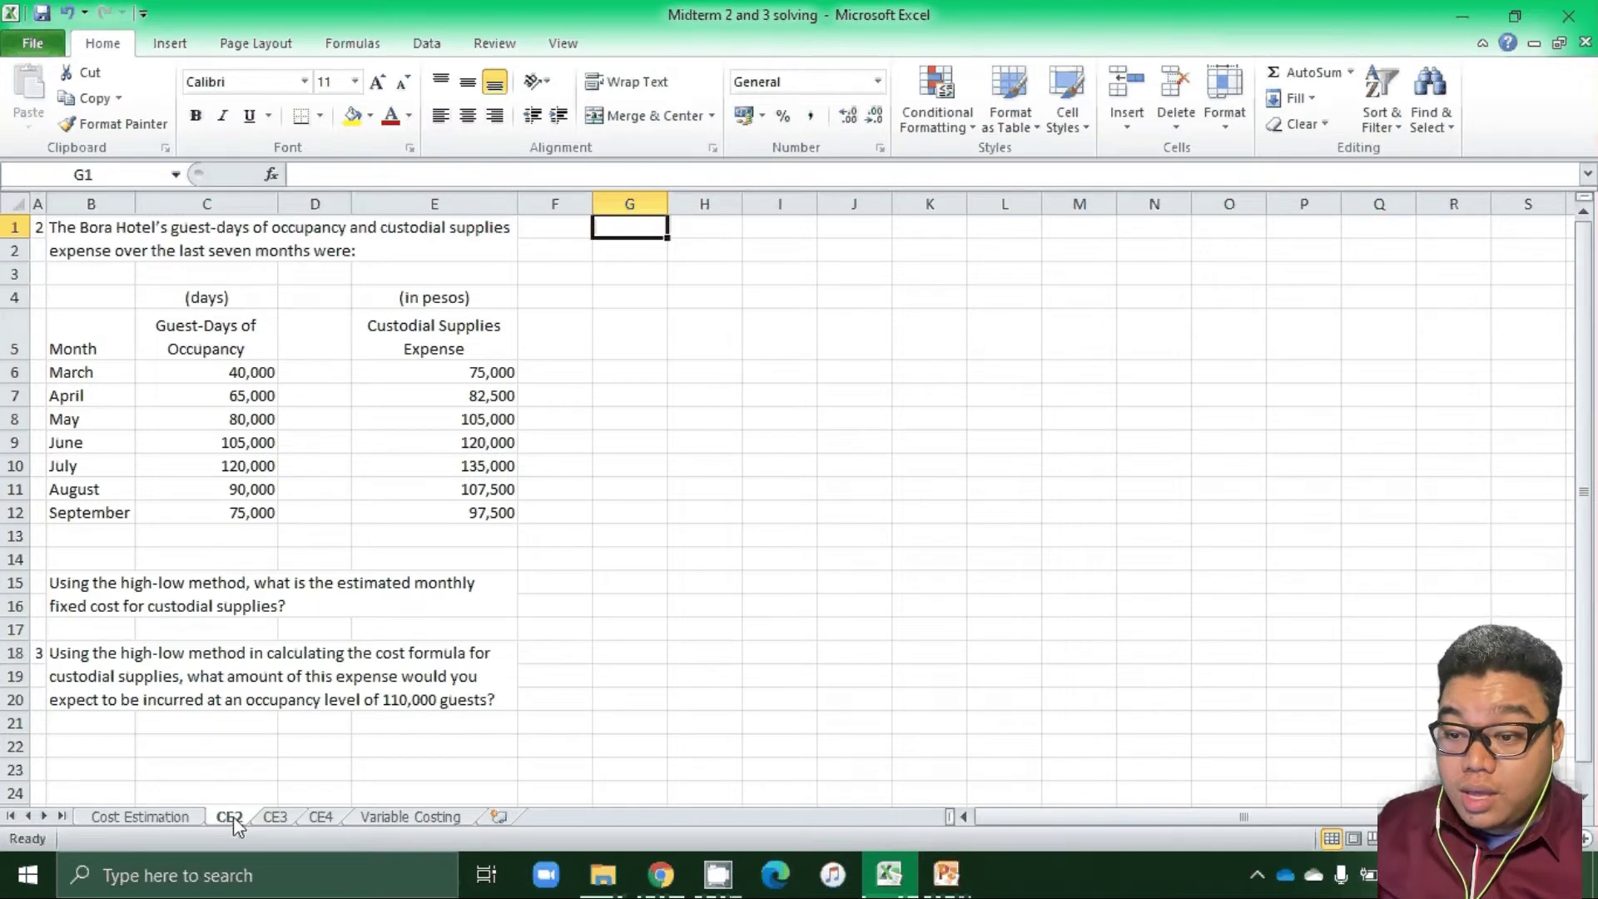
On the CE3 sheet, enter the heading "Batch" in cell G2.
click(276, 817)
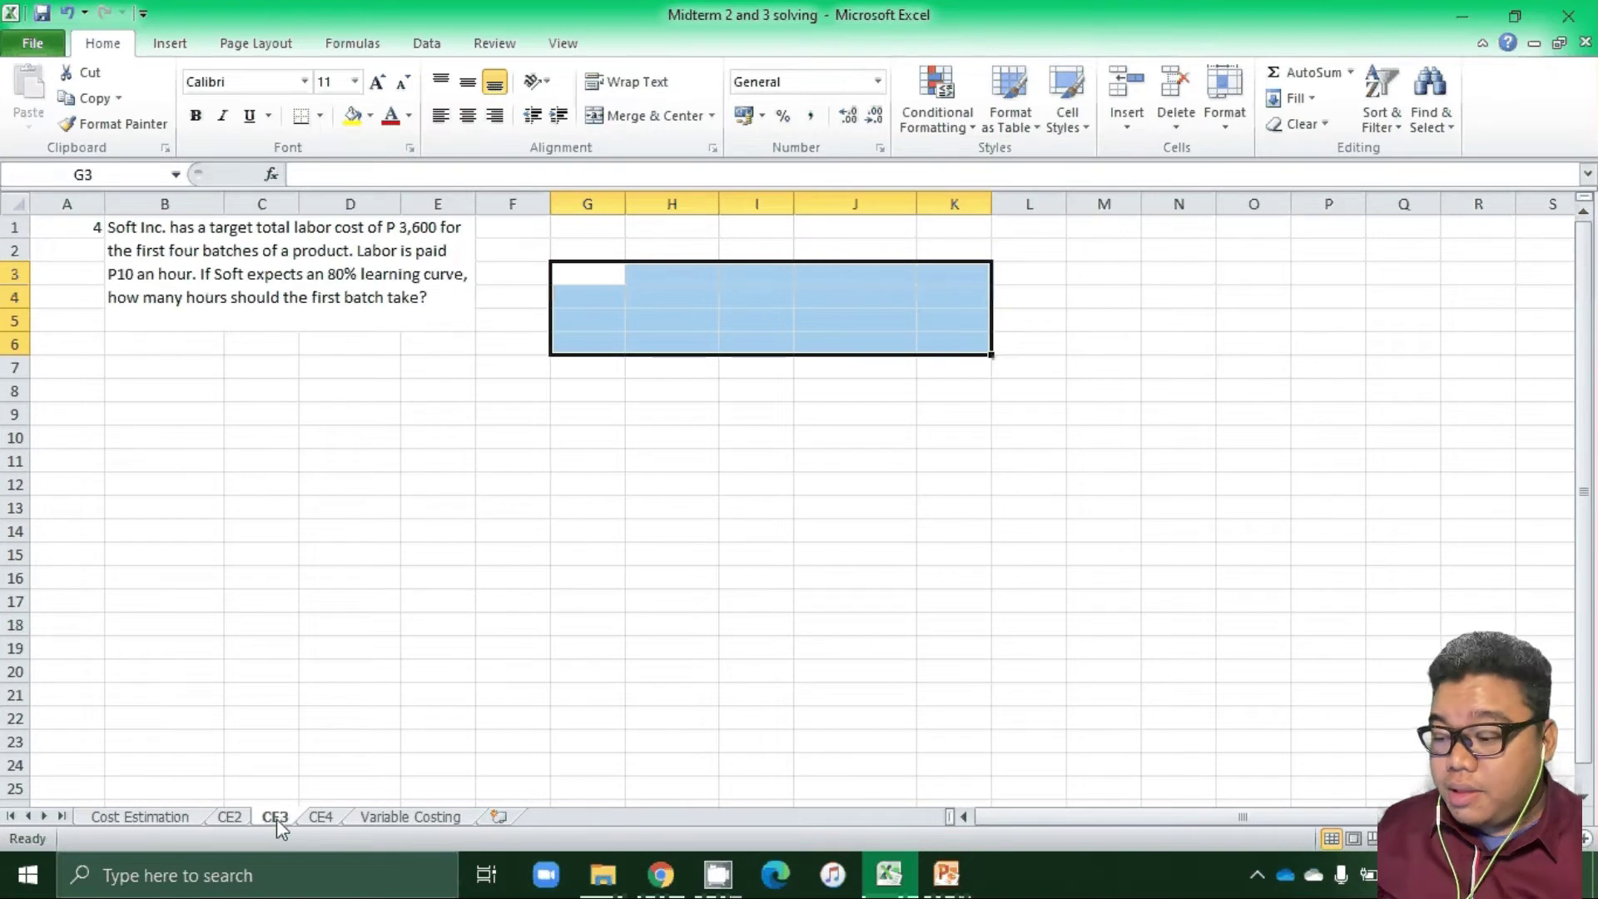
key(Left)
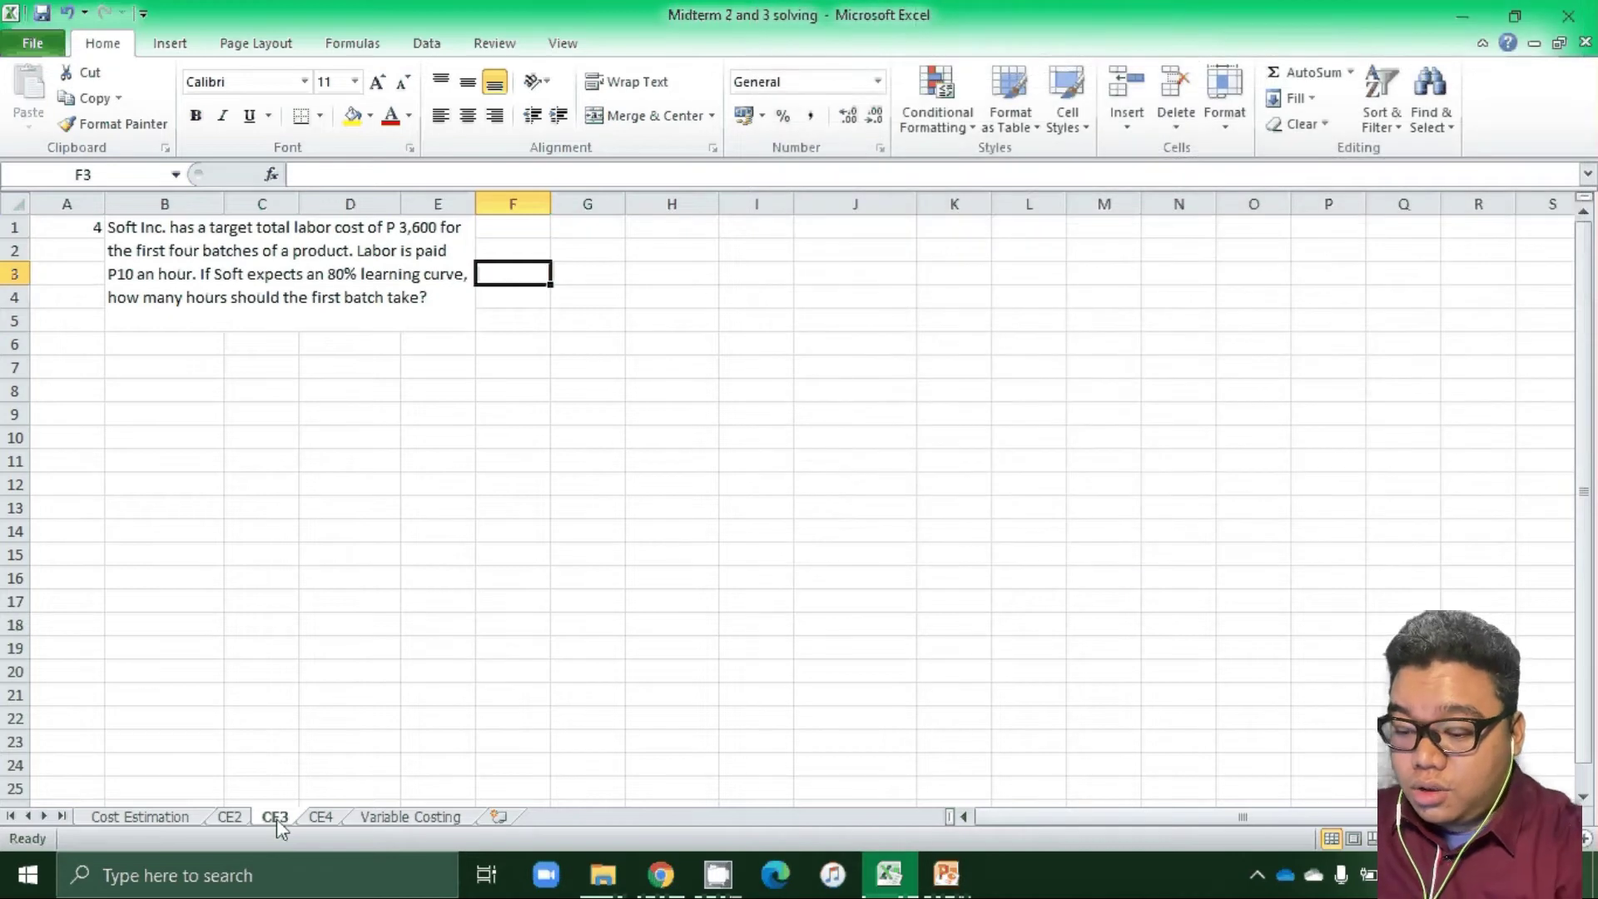
key(Up)
key(Right)
text(B)
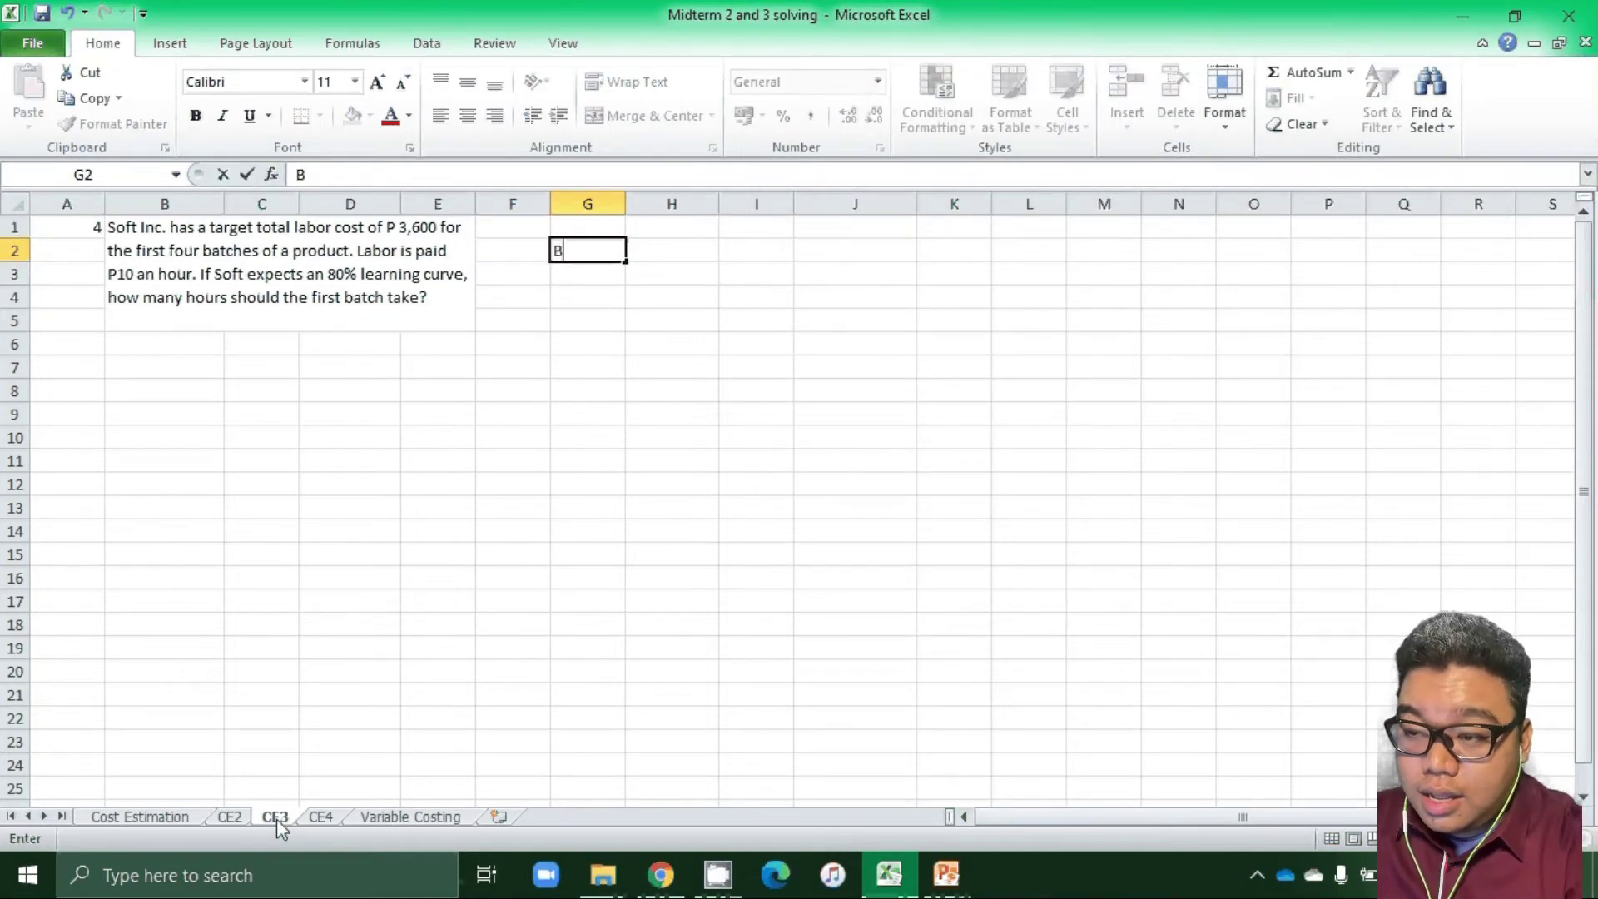
text(athc)
key(Return)
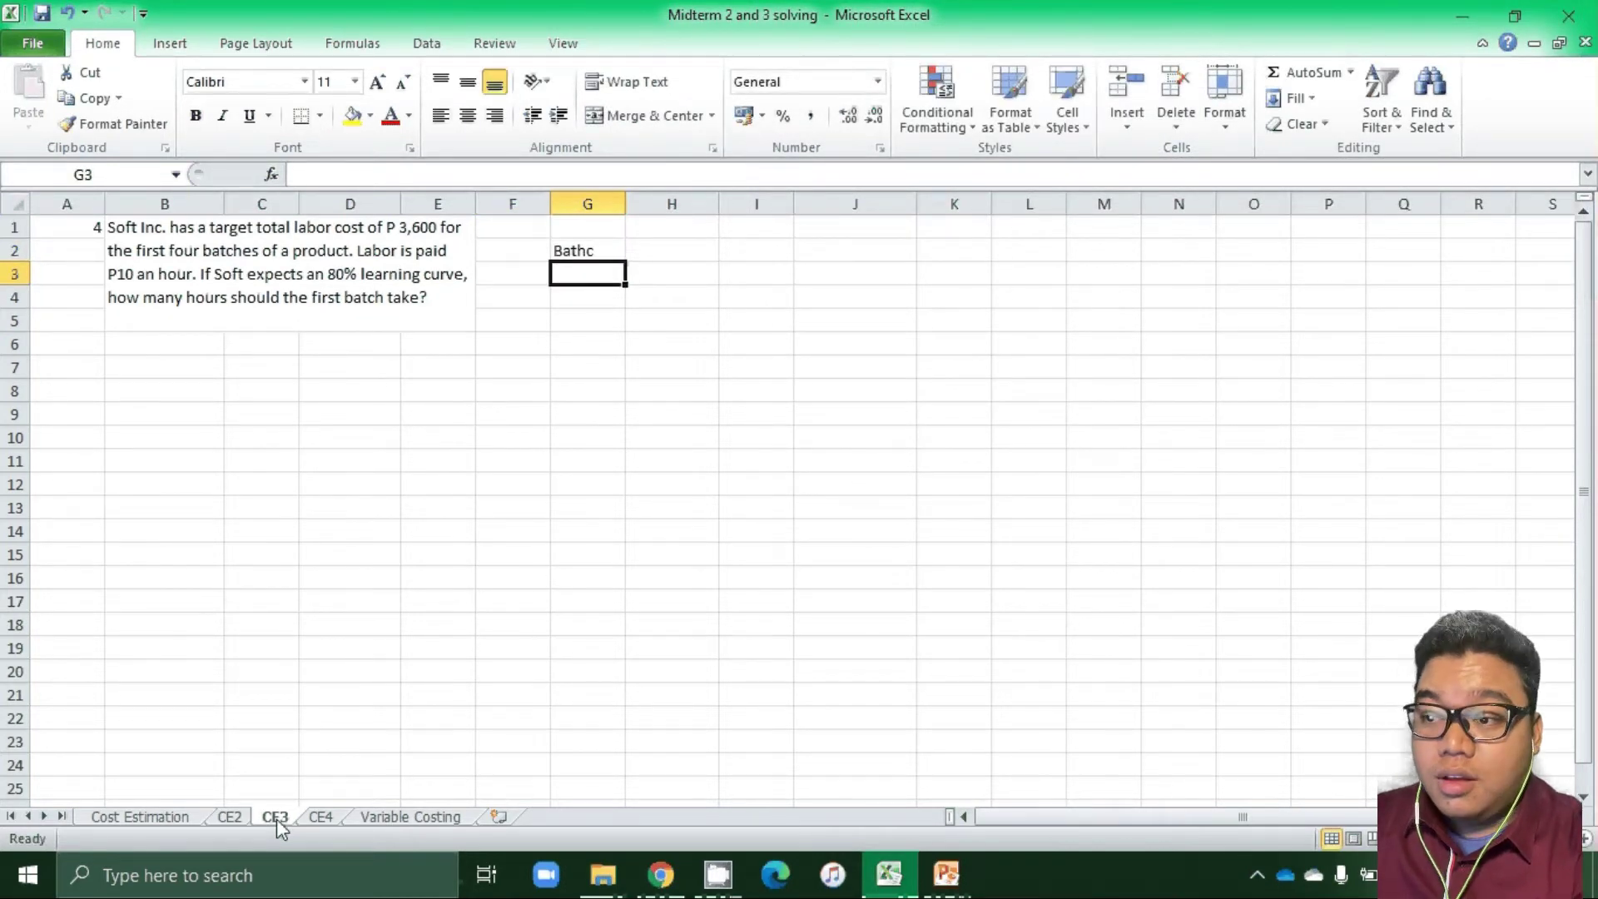
key(Up)
text(Batch)
key(Return)
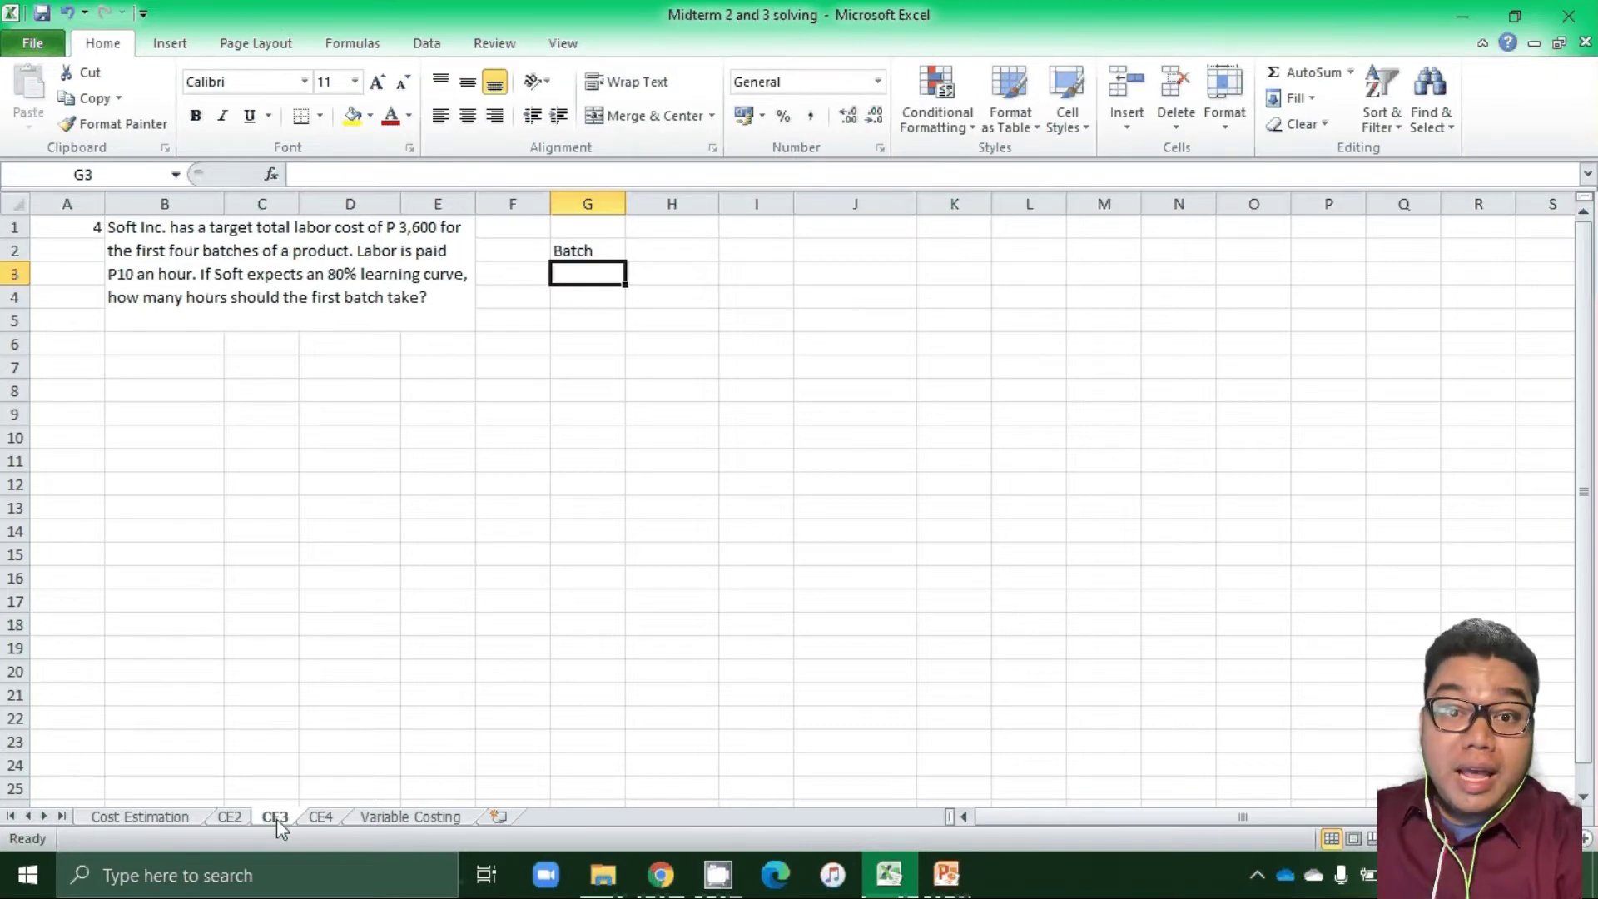
Enter the batch numbers 1, 2 and 4 in cells G3 to G5.
text(1)
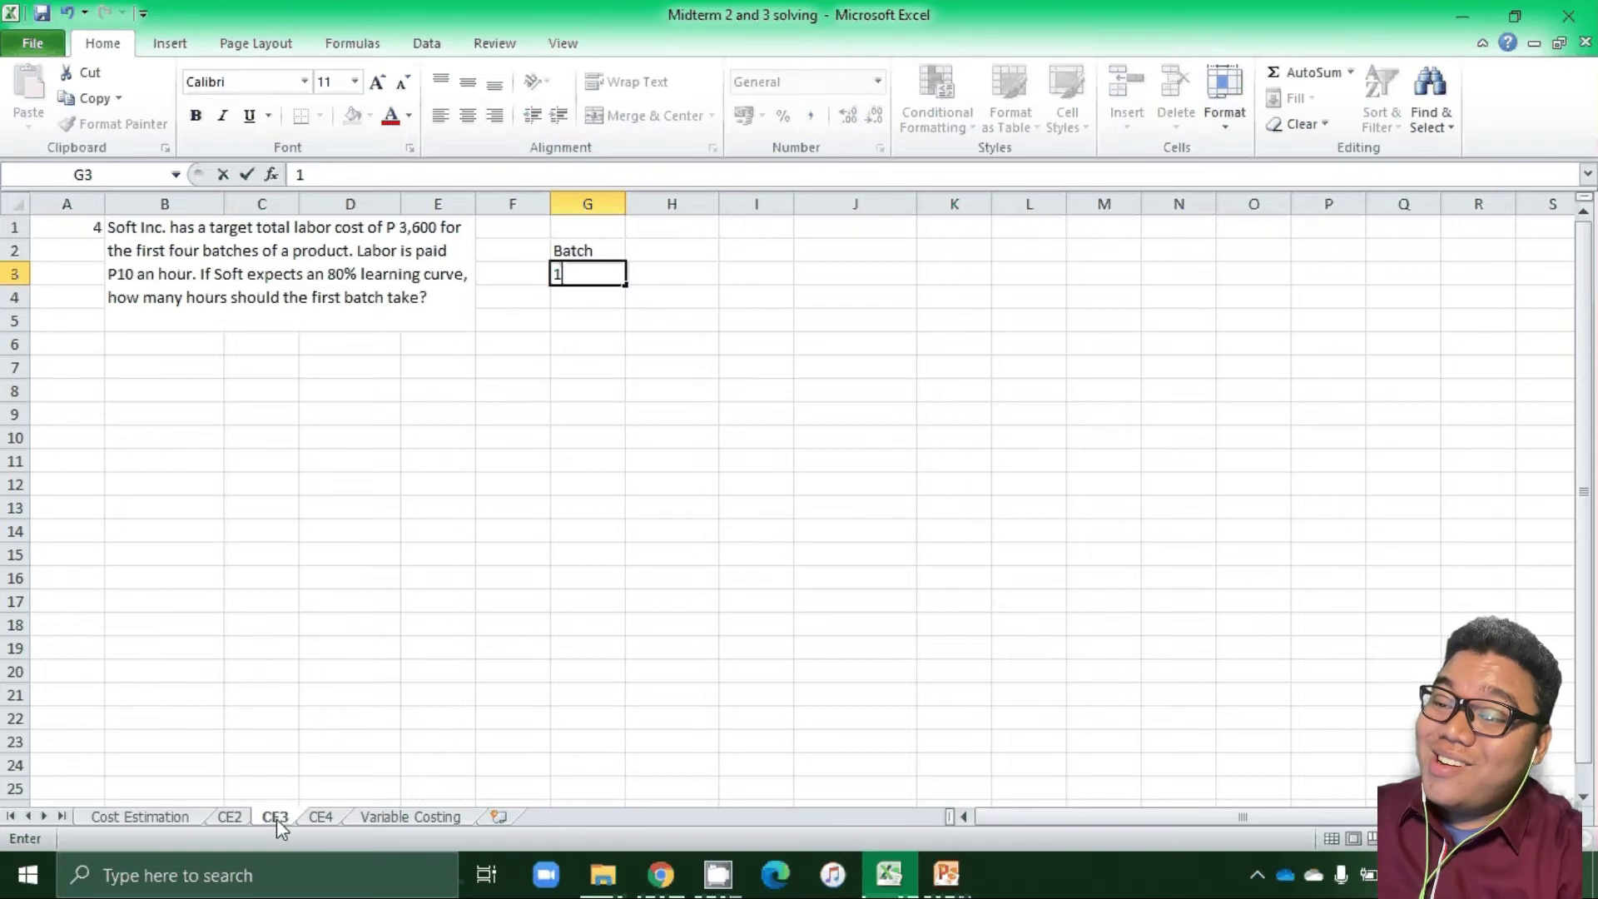
key(Return)
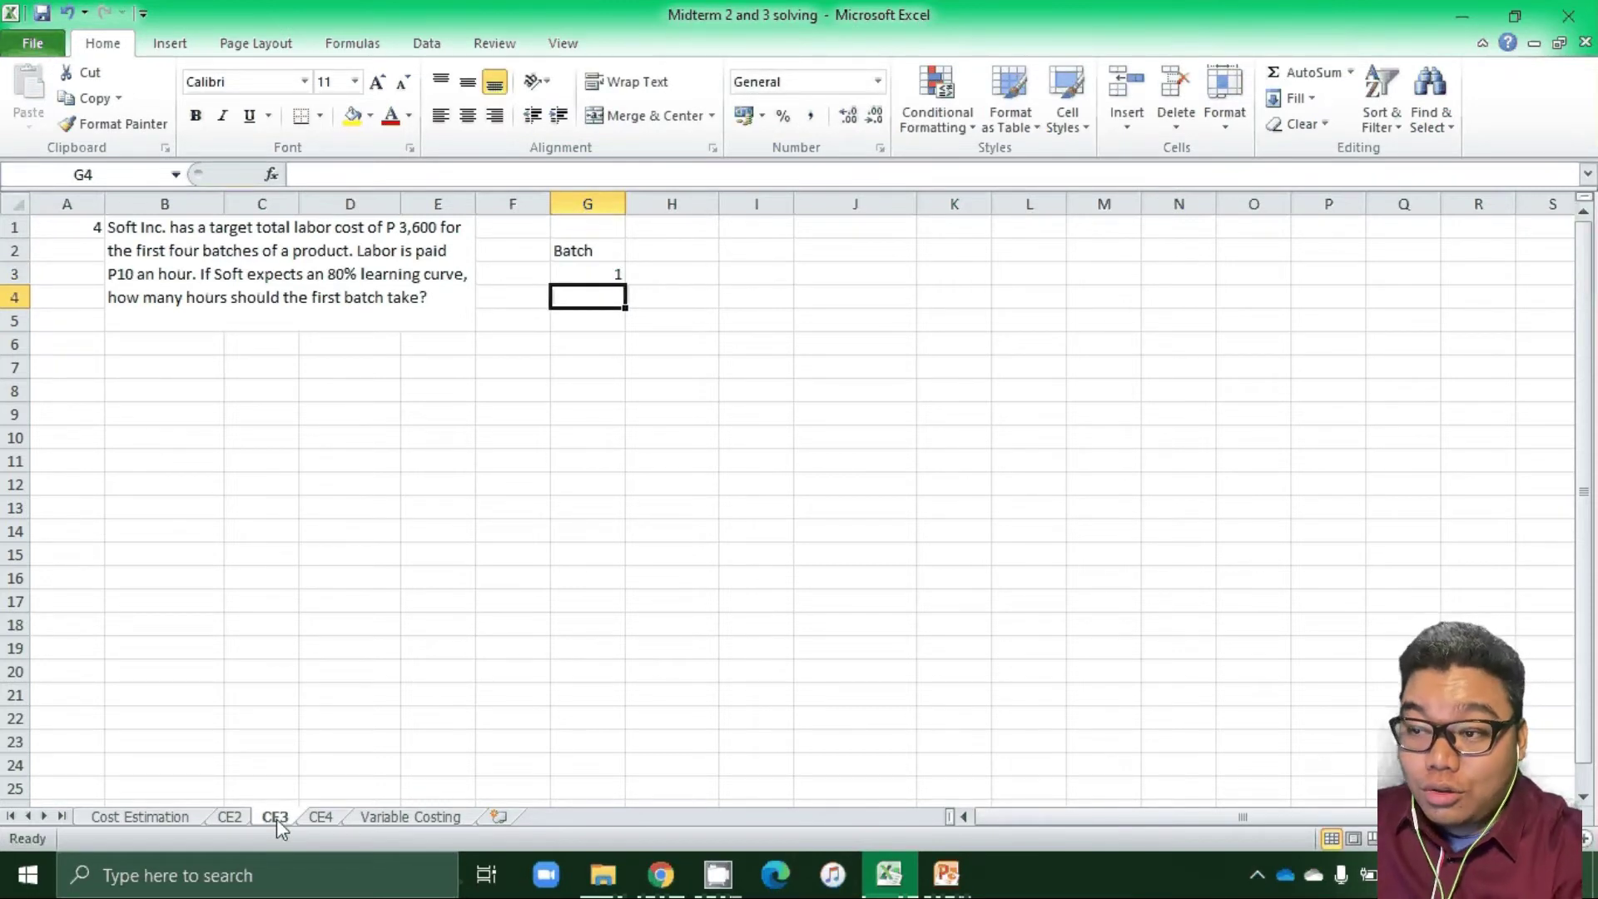
text(2)
key(Return)
text(4)
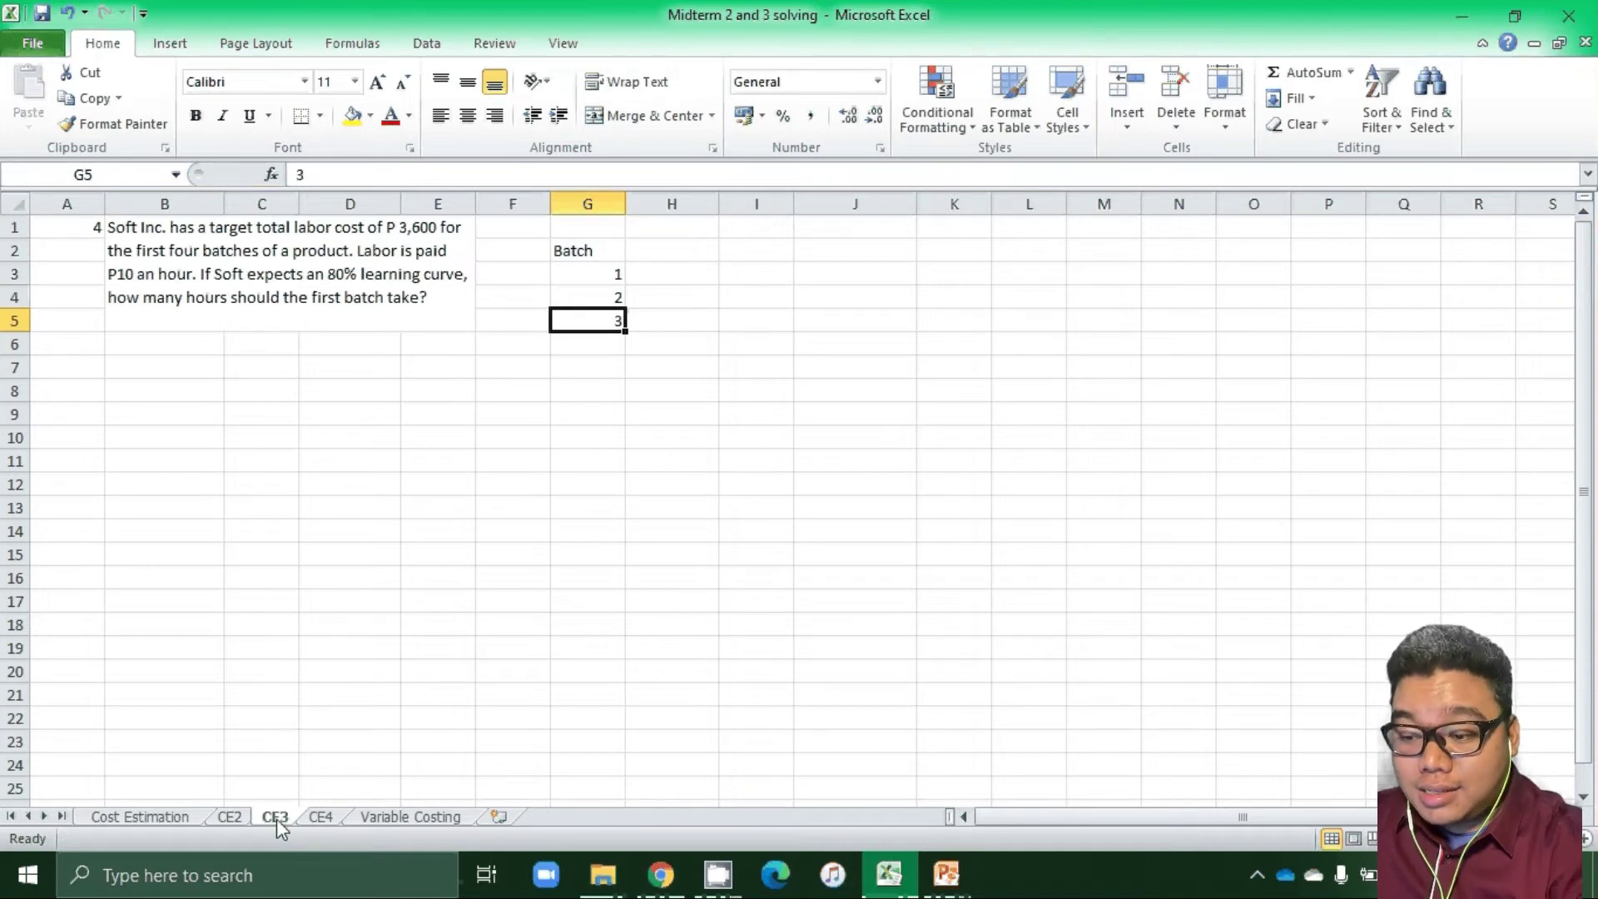
key(Return)
Enter 8 in G6 and extend the batch series through G10 with a formula that doubles the cell above.
text(8)
key(Return)
text(16)
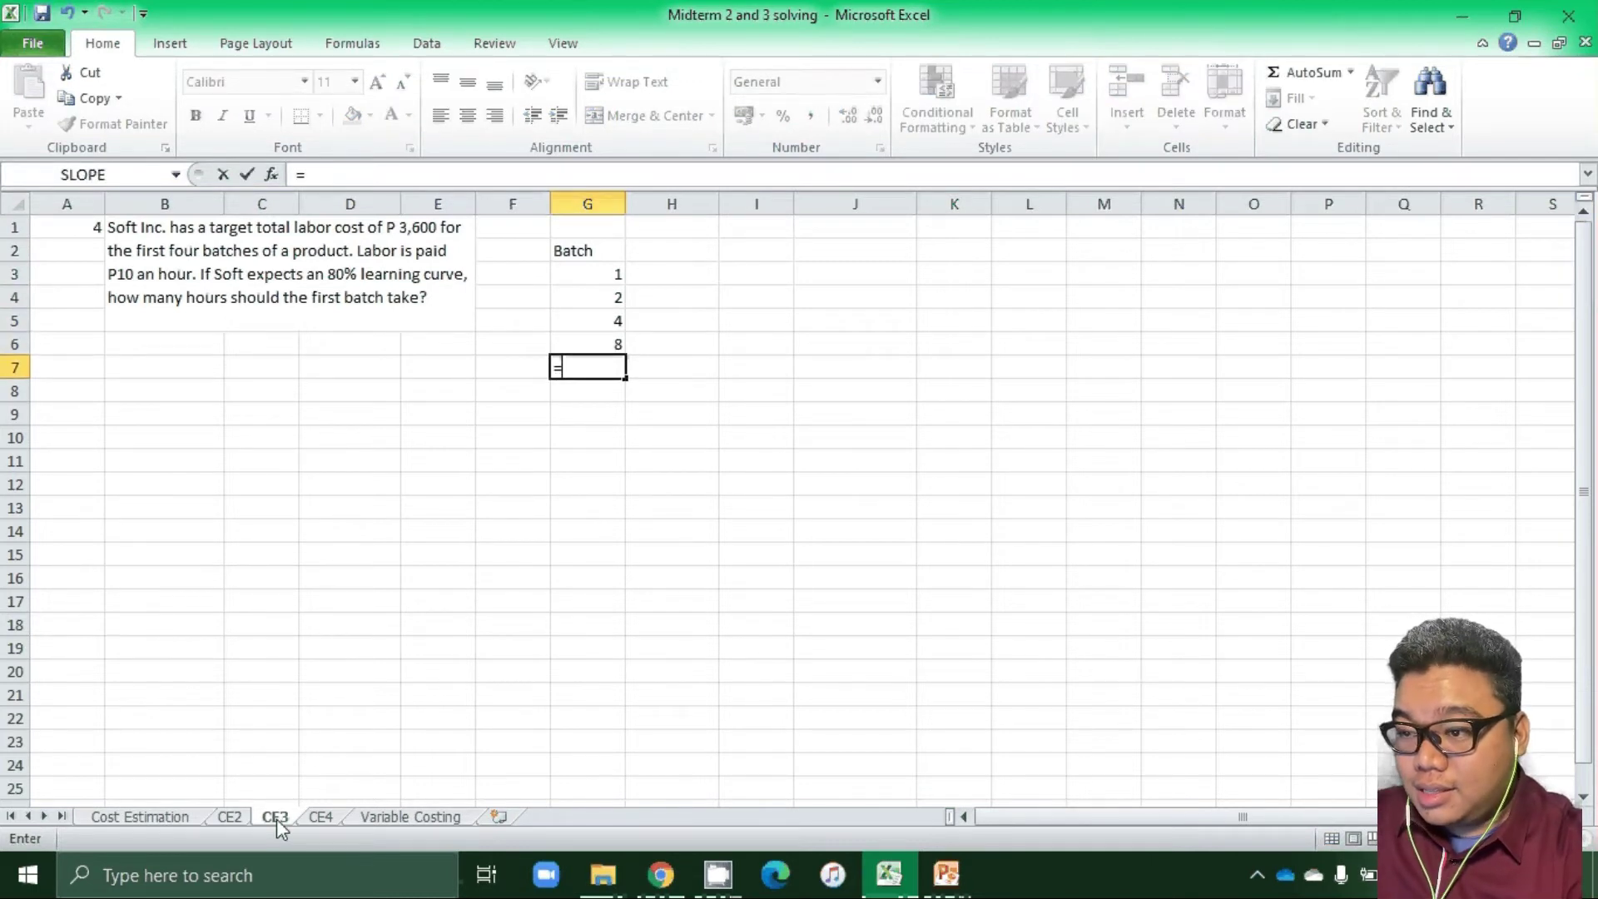
key(Return)
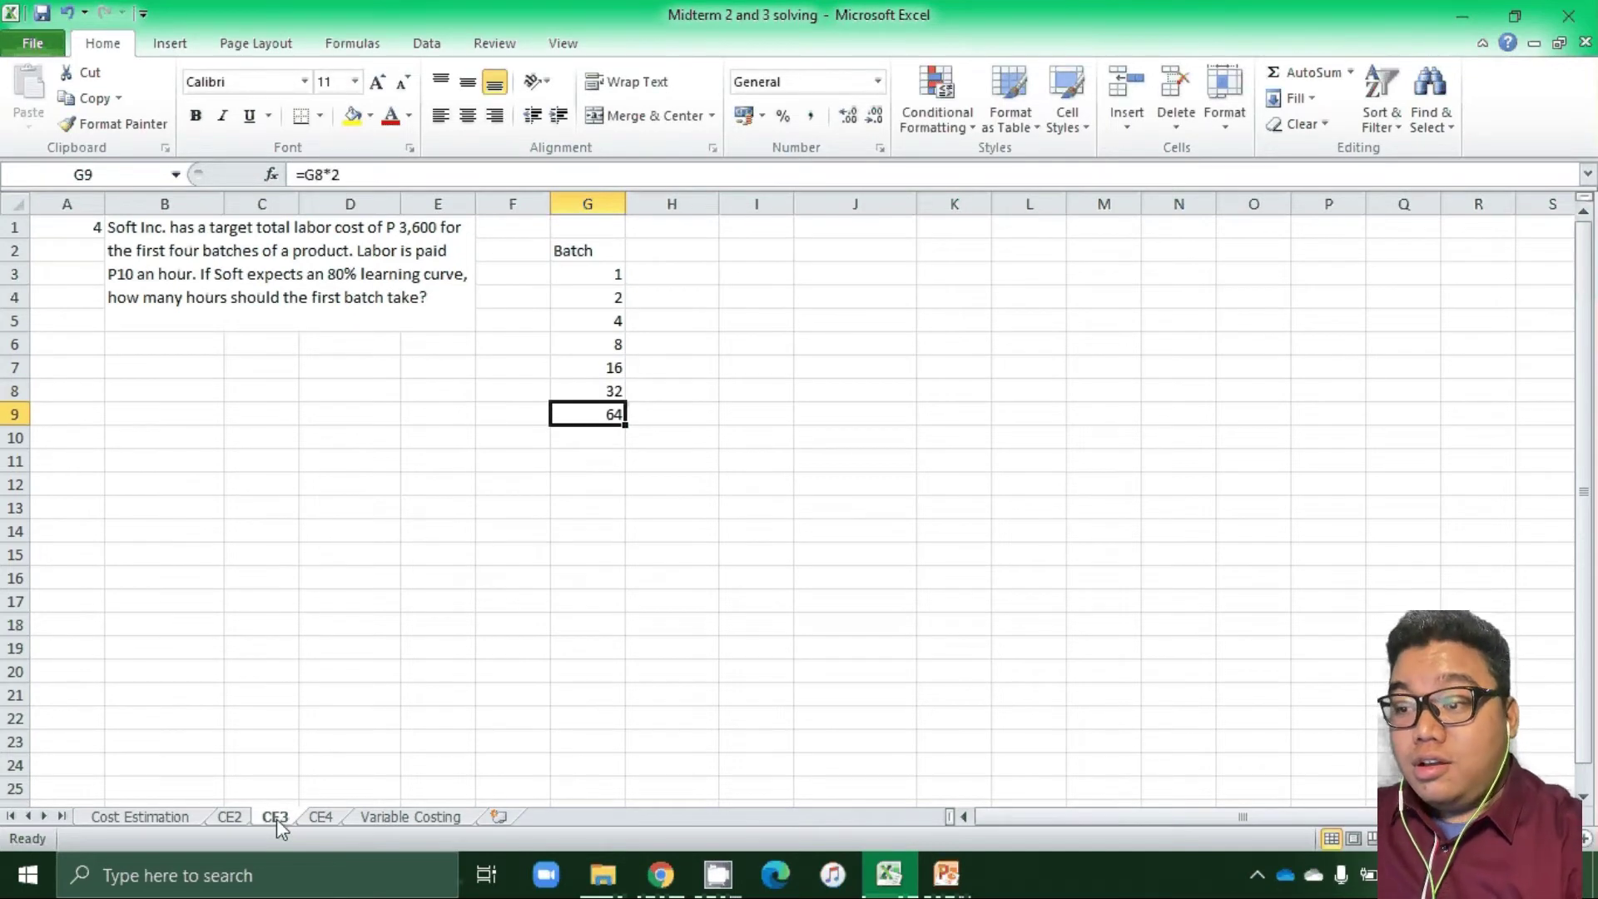
key(Down)
key(ctrl+d)
Clear the batch values from cells G6 to G10.
key(Up)
key(Up)
key(Up)
key(Up)
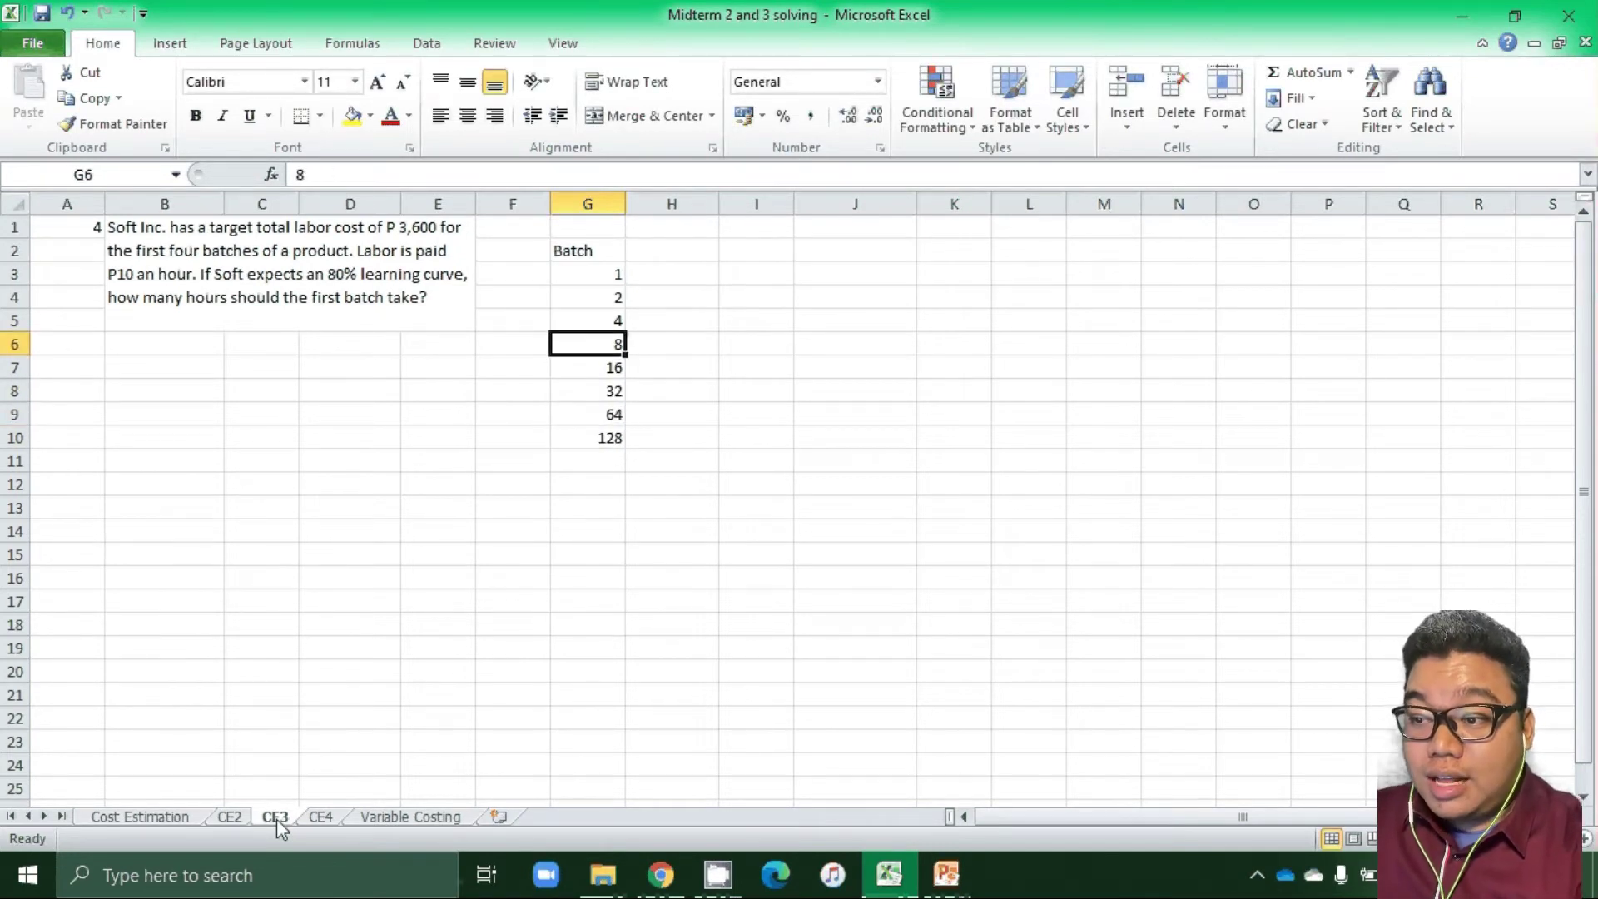
key(ctrl+shift+Down)
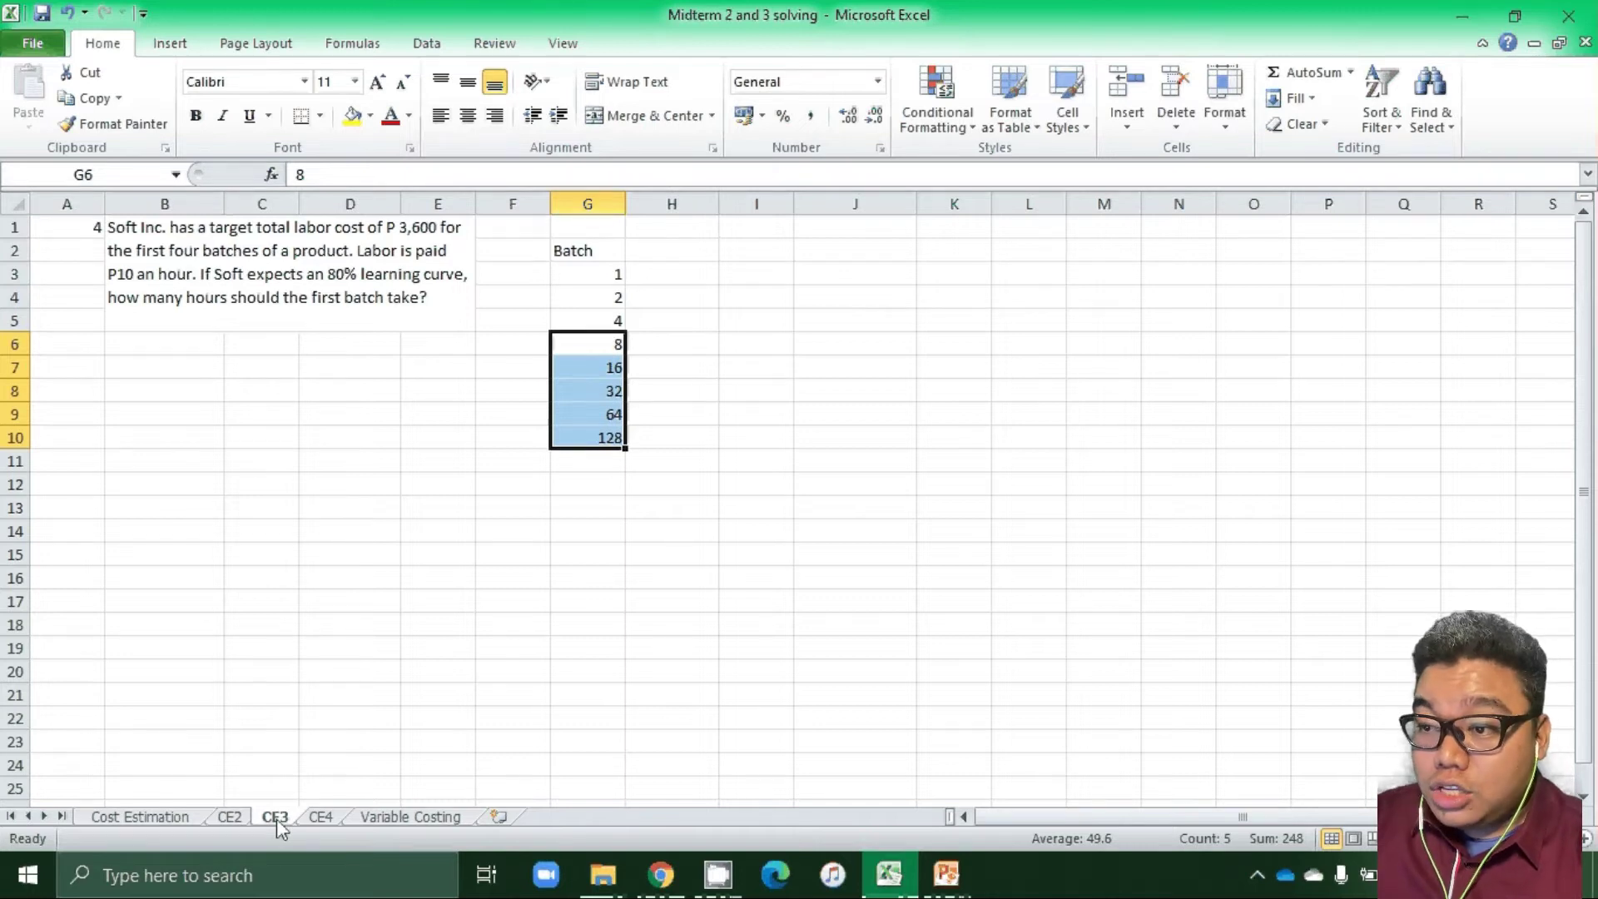
key(Delete)
Enter the heading "Average Hrs/batch" in H2 and fit column H to the text width.
key(Up)
key(Up)
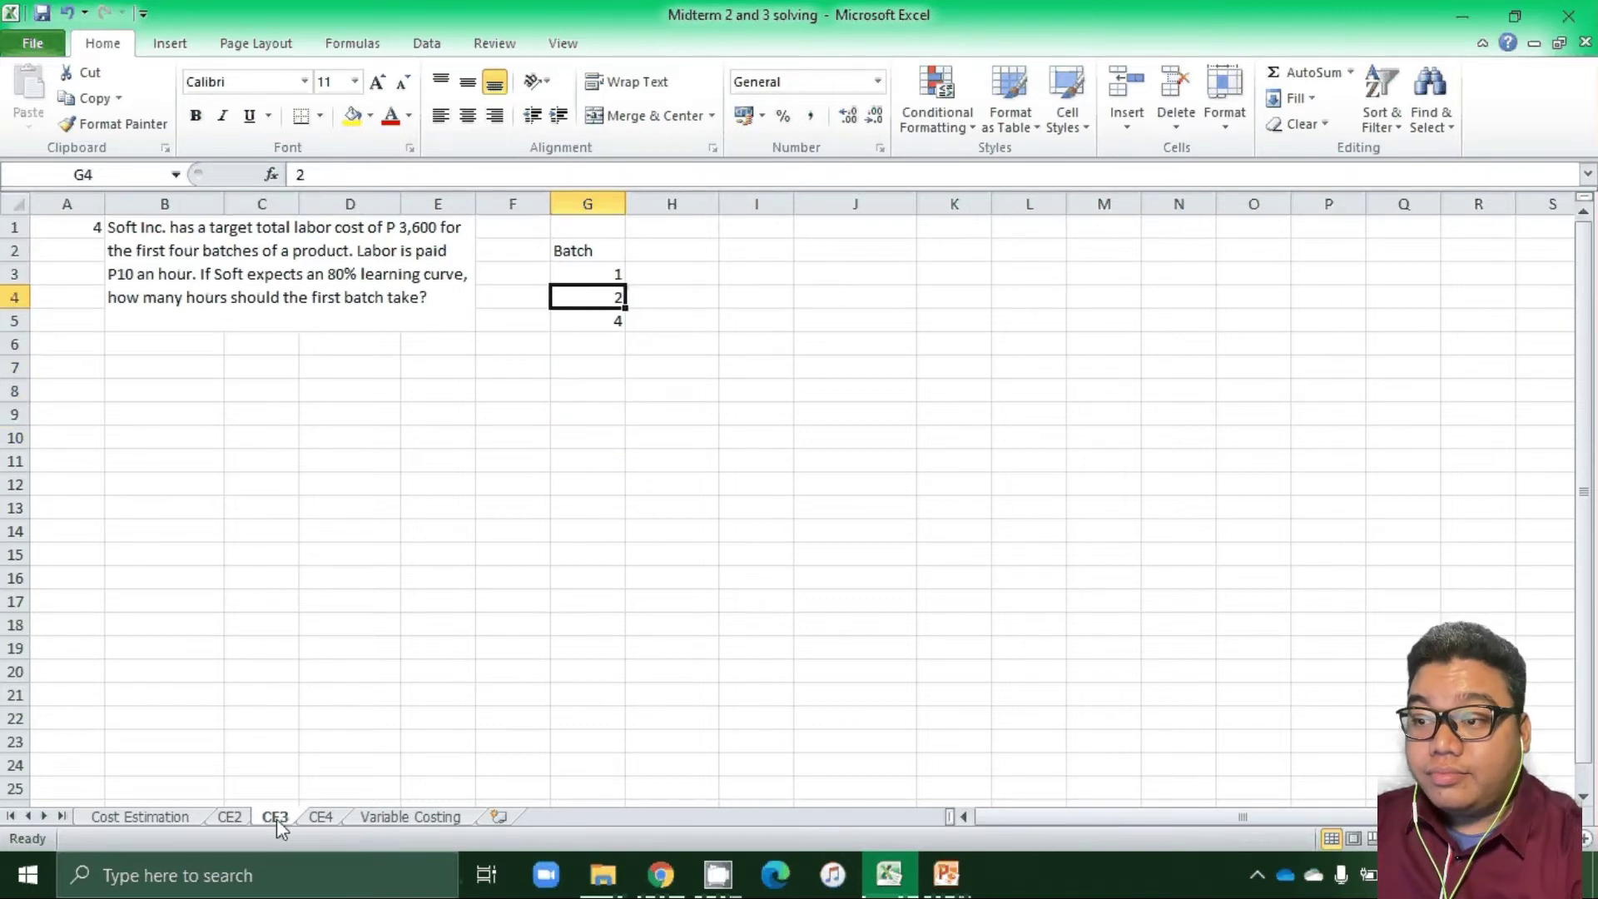
key(Up)
key(Up)
key(Right)
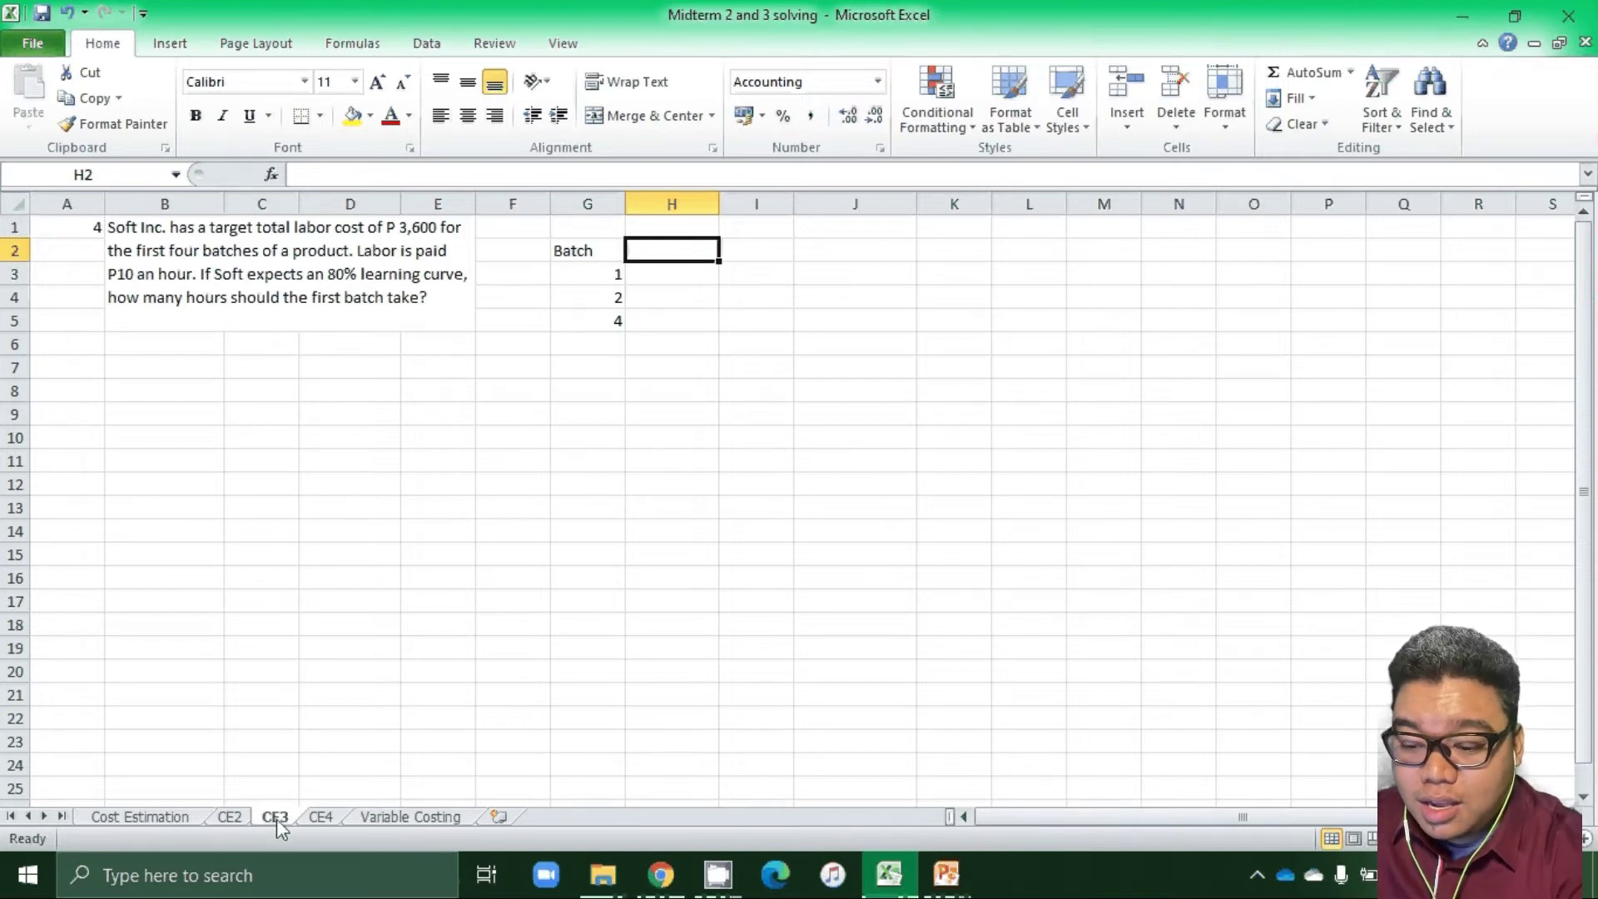
text(Avera)
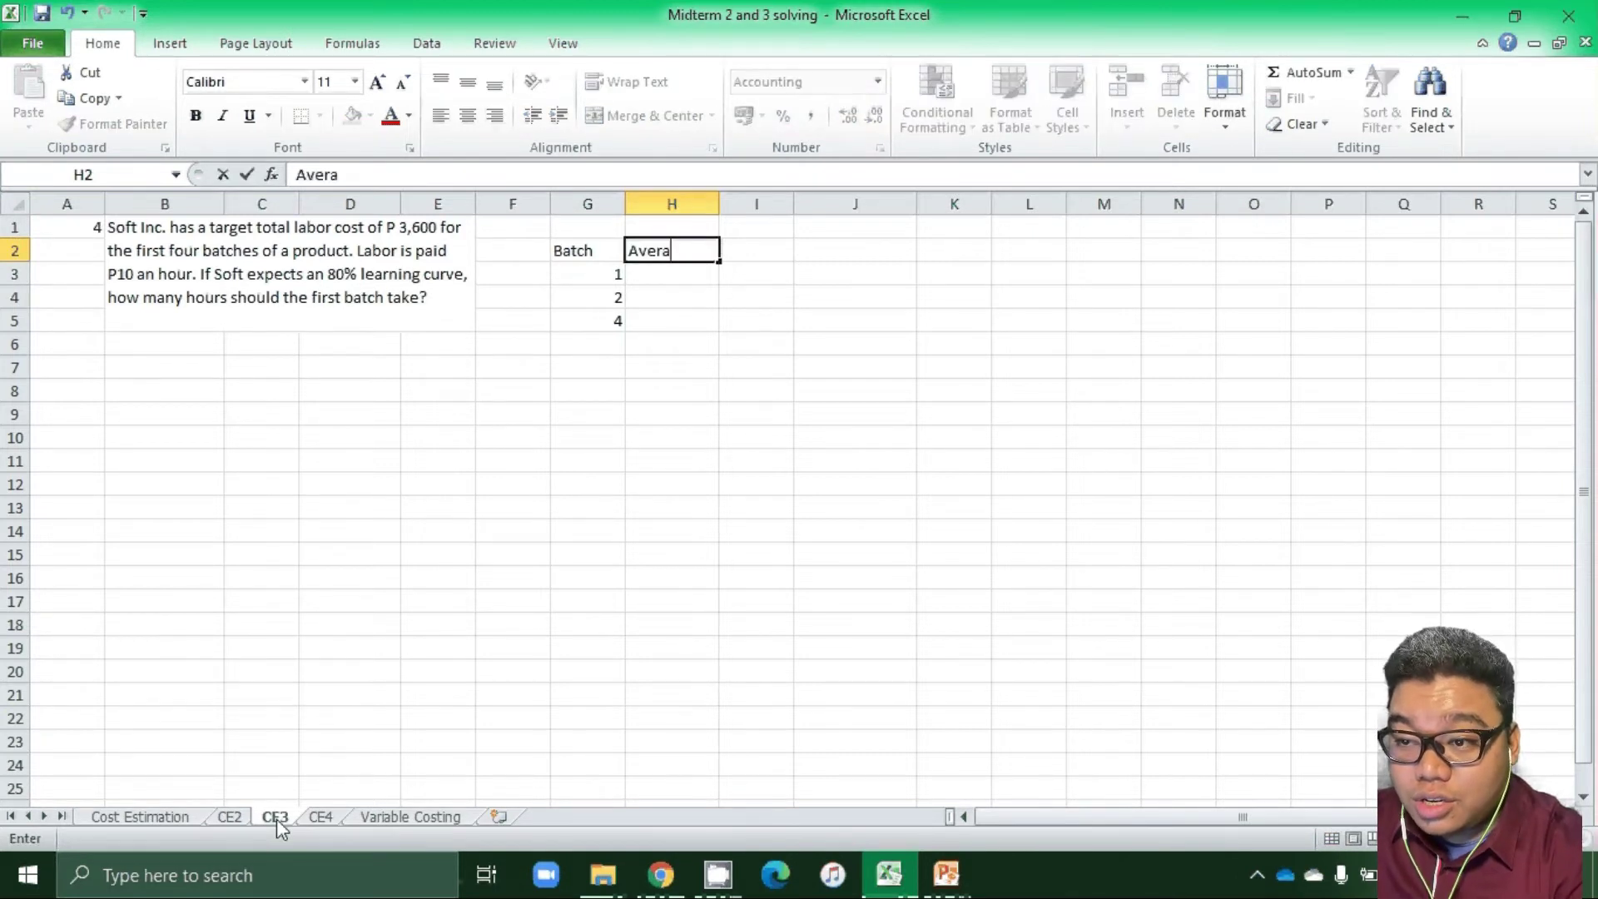
key(BackSpace)
text(age)
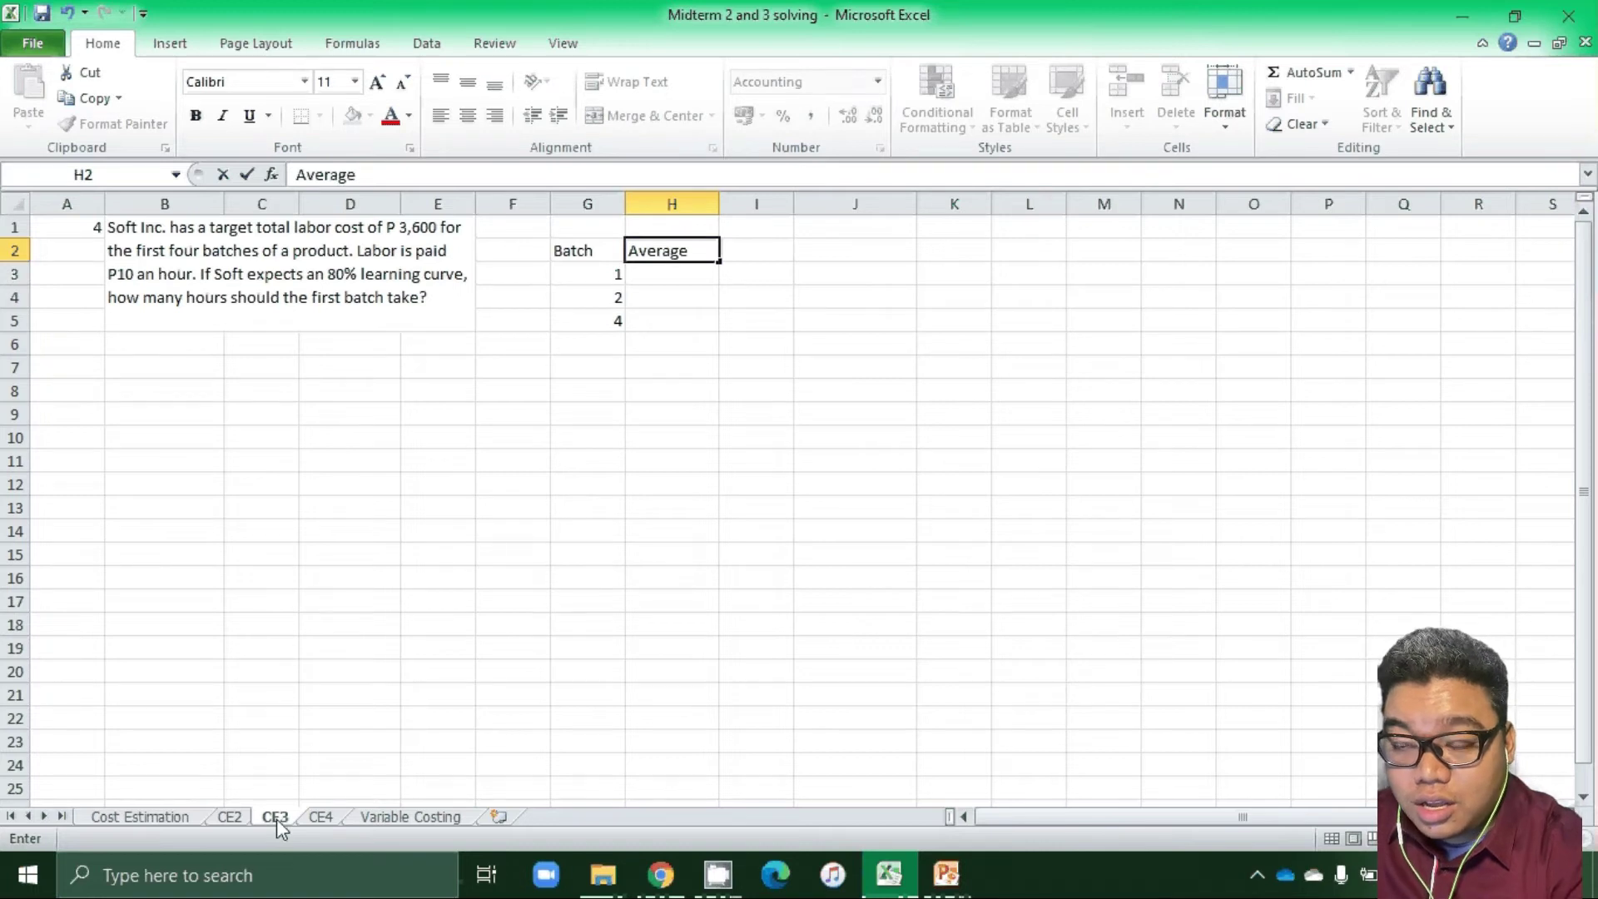
text( Hr)
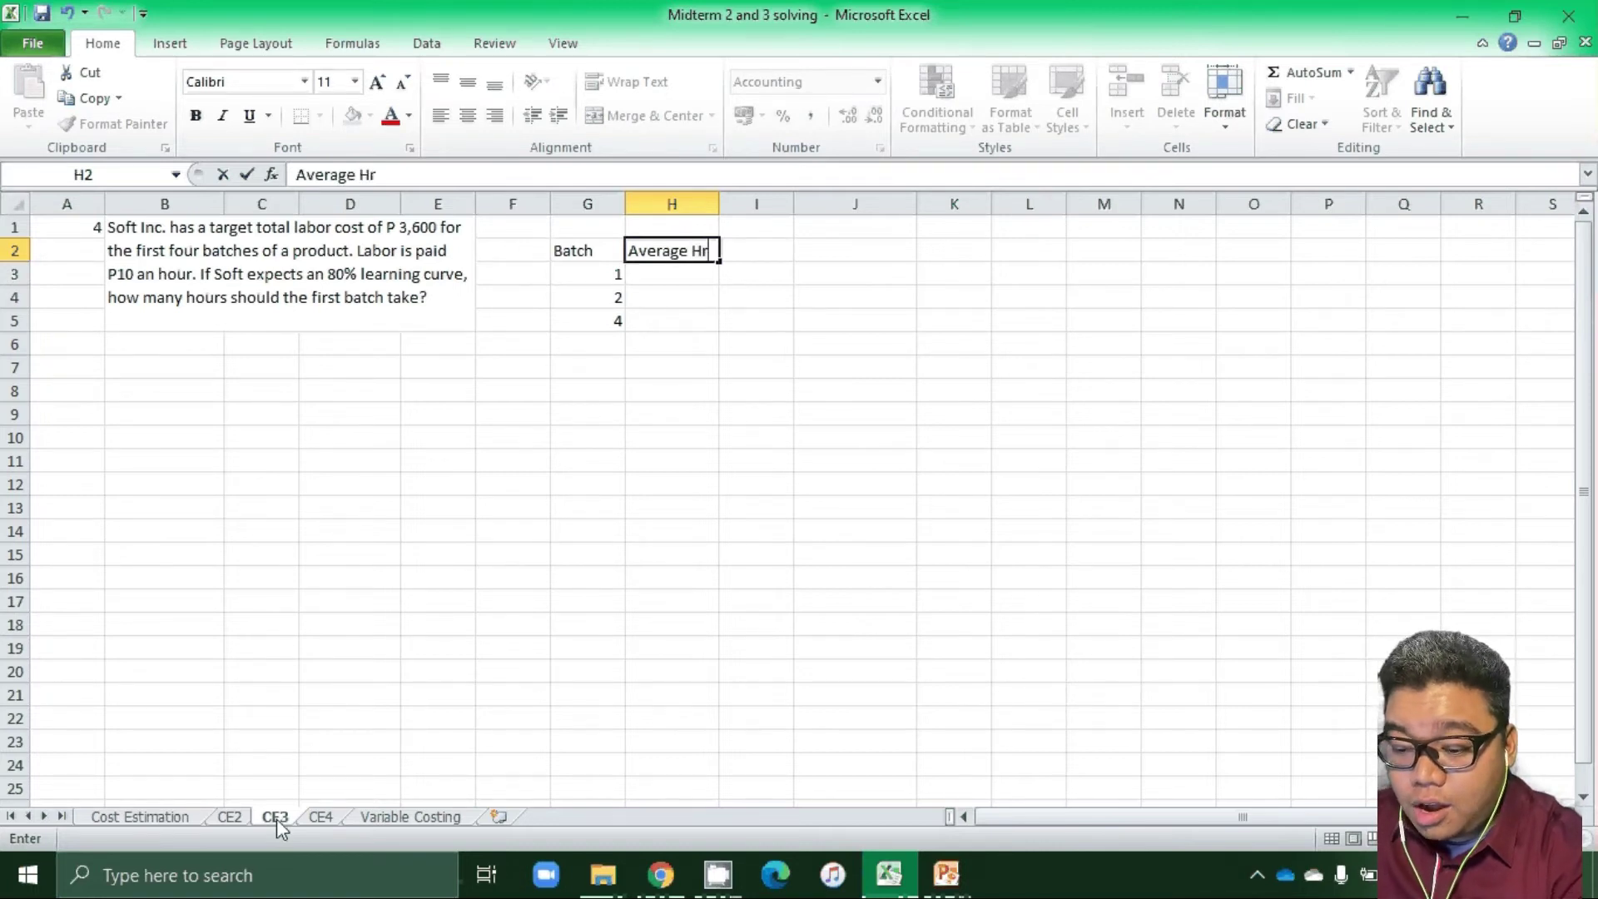
text(s)
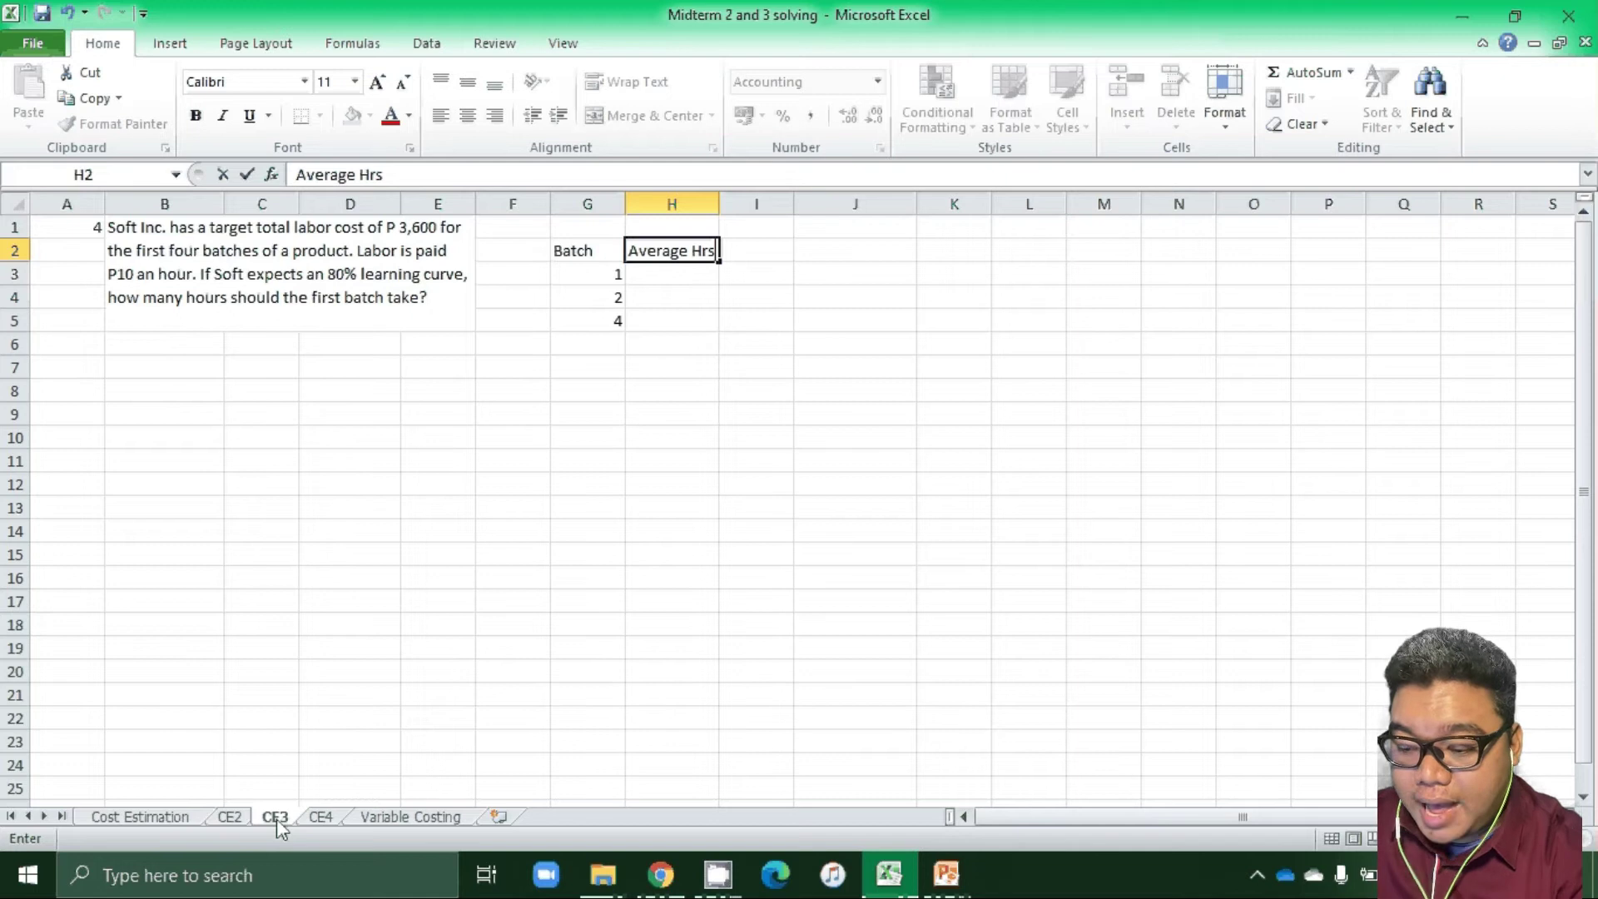
text(/bat)
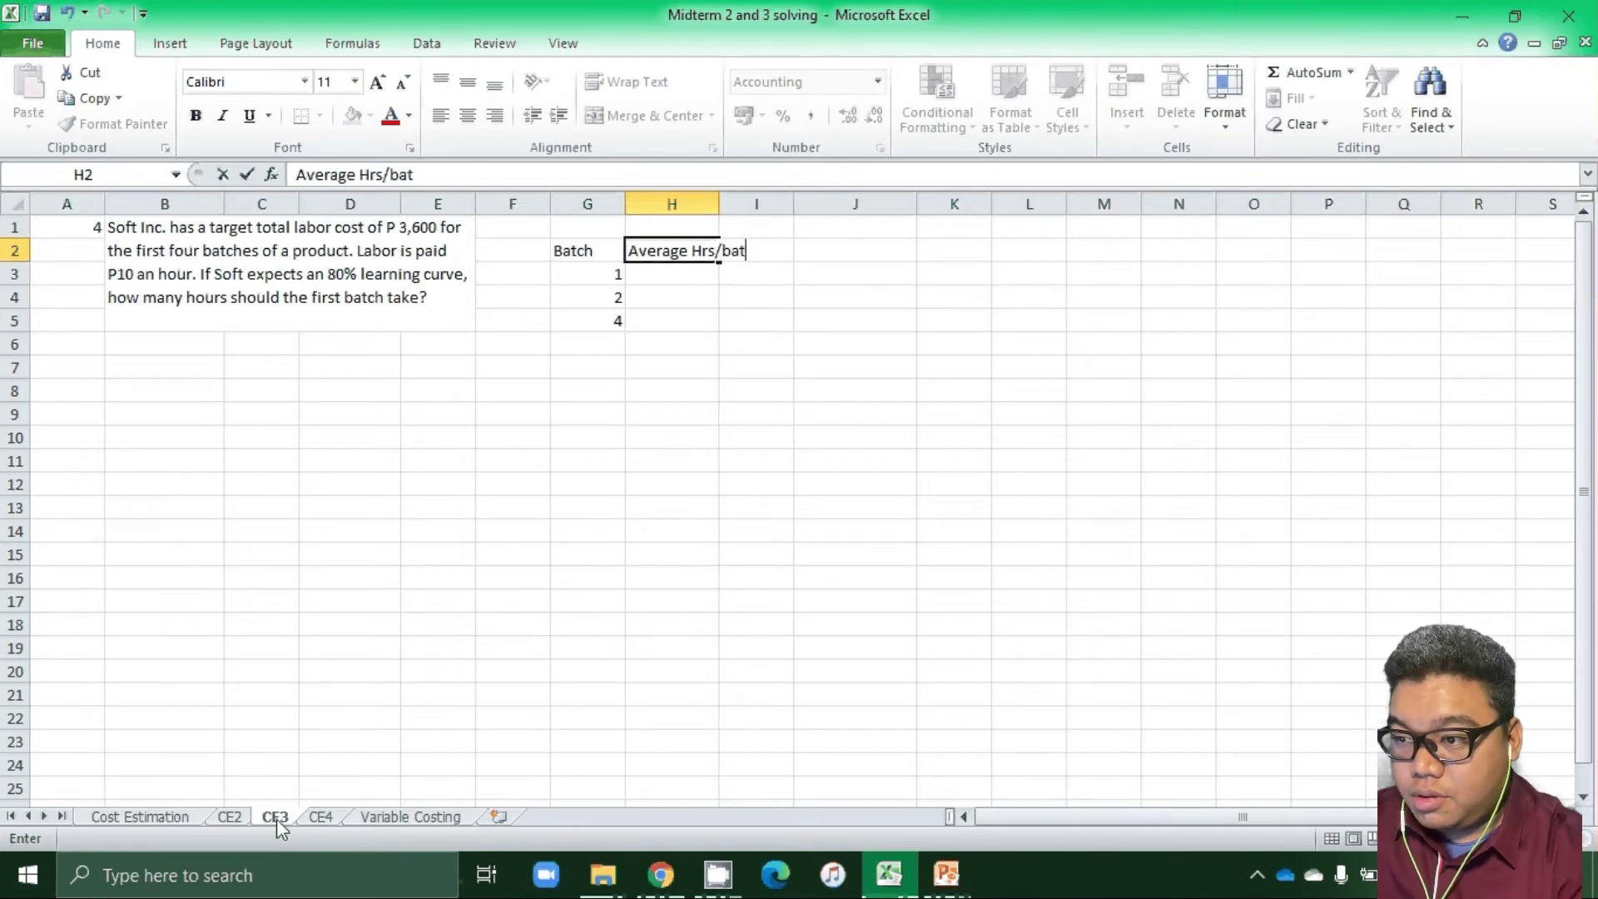
text(ch)
key(Return)
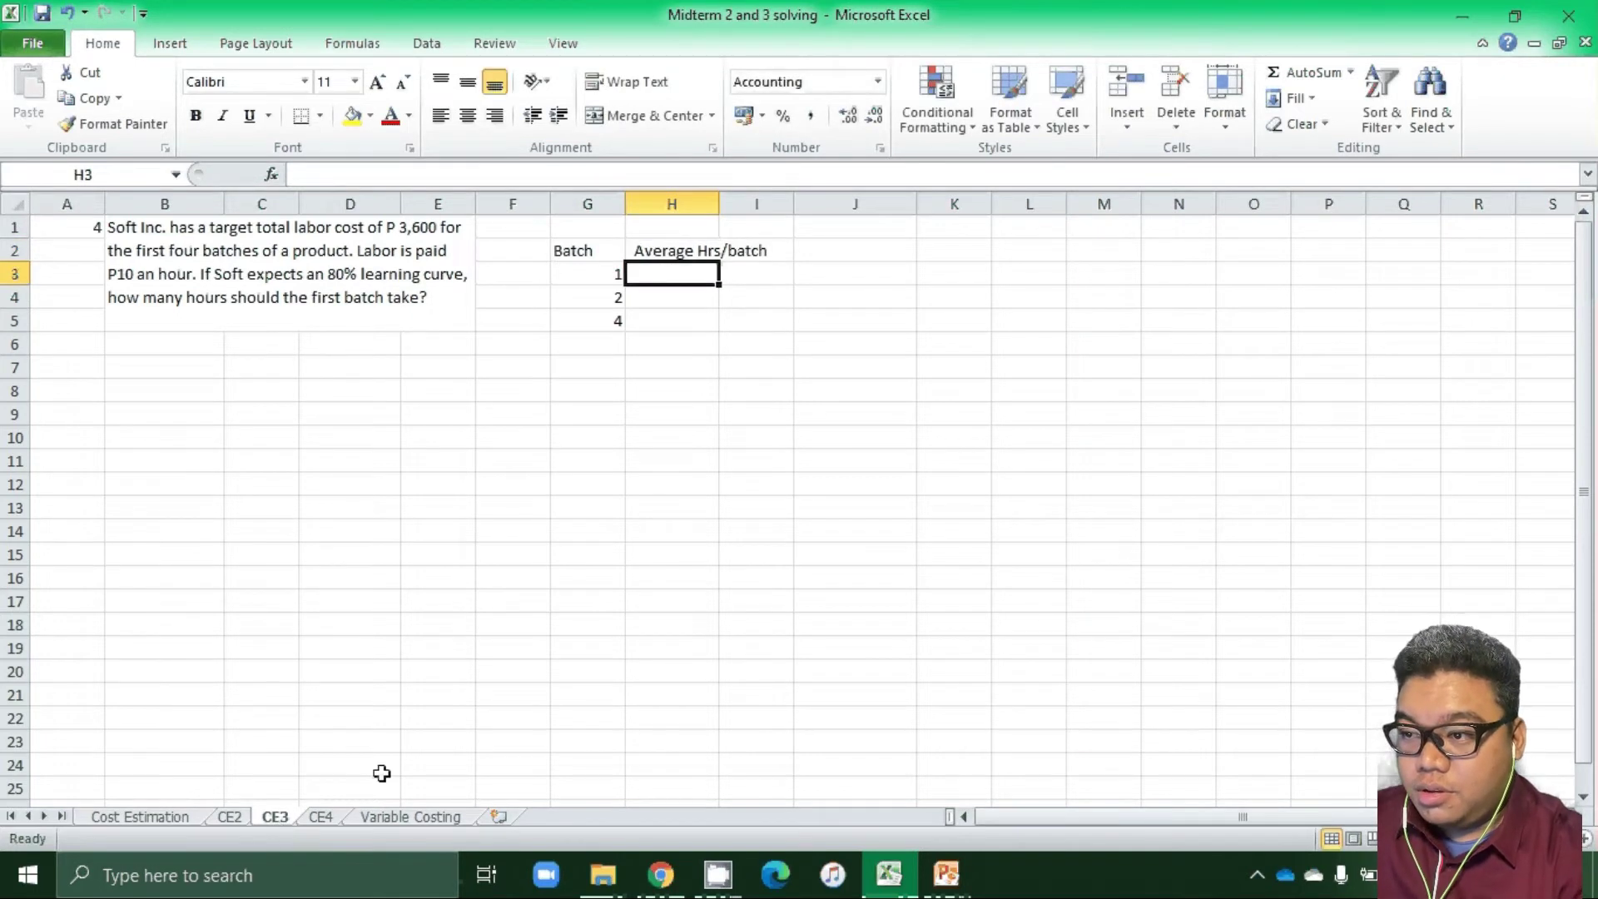
double_click(718, 201)
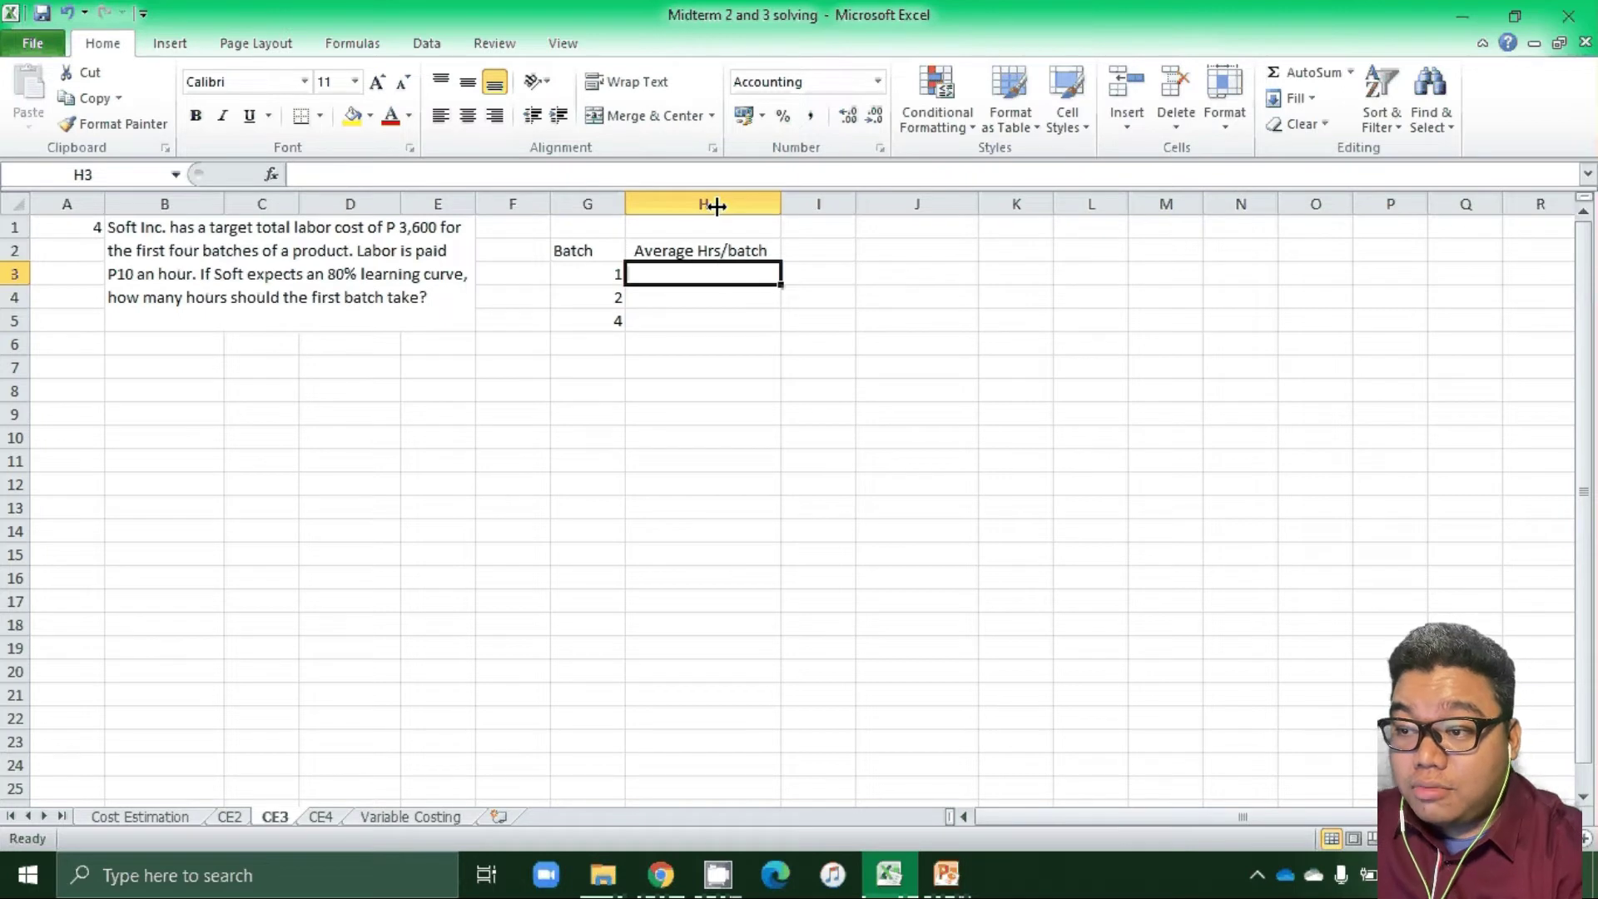
Enter 100 in H3 as the average hours for batch 1.
text(1)
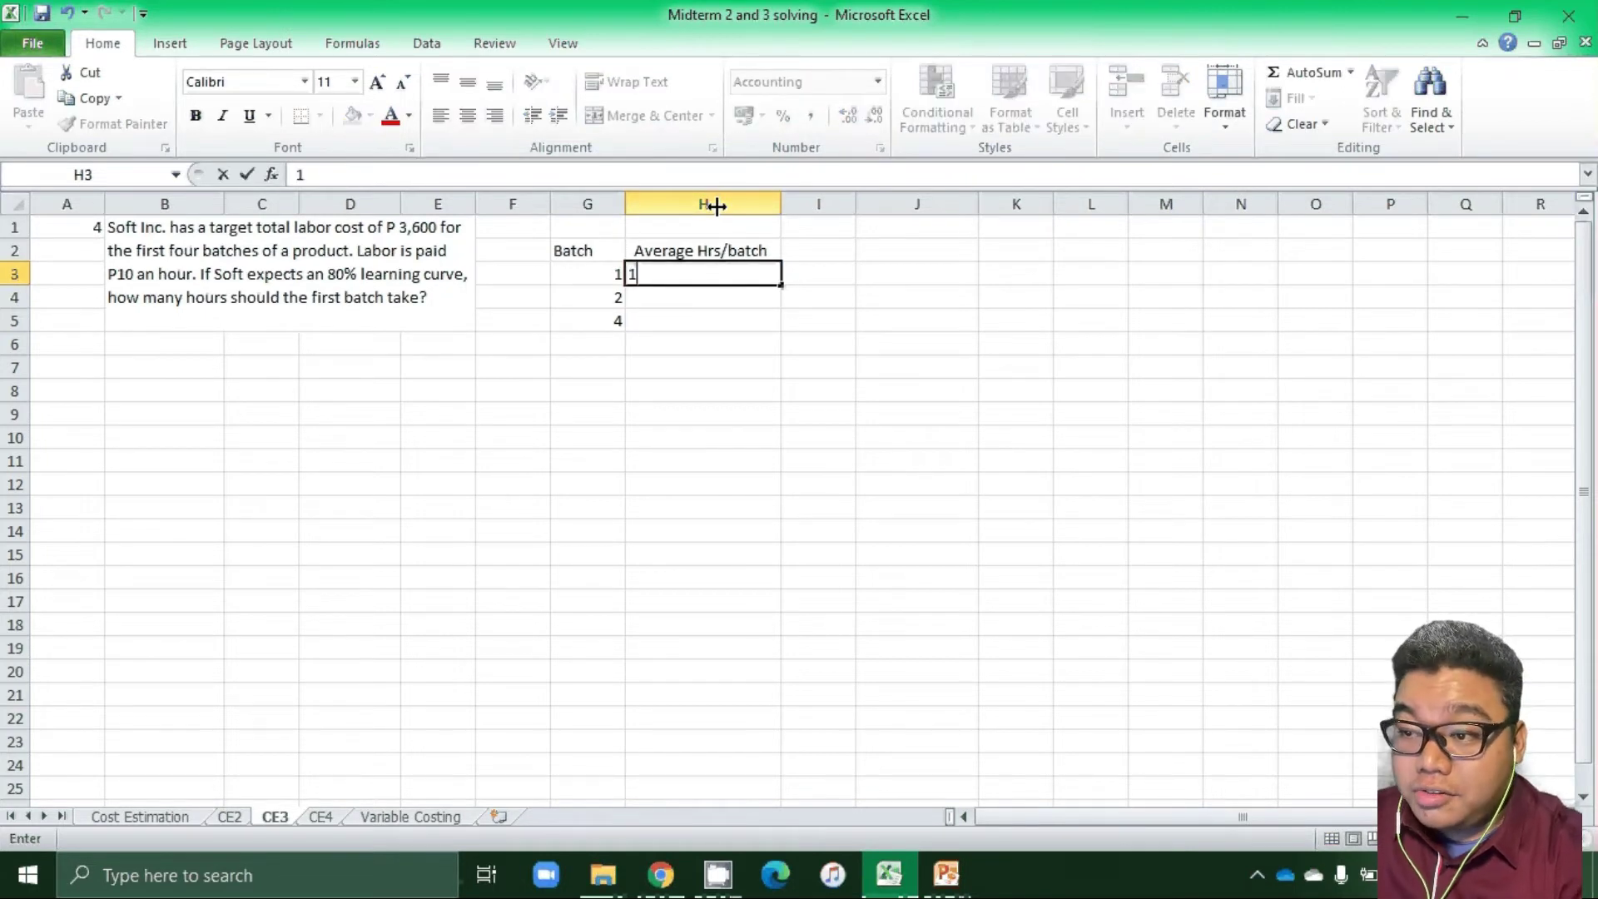
text(00)
key(Return)
key(ctrl+z)
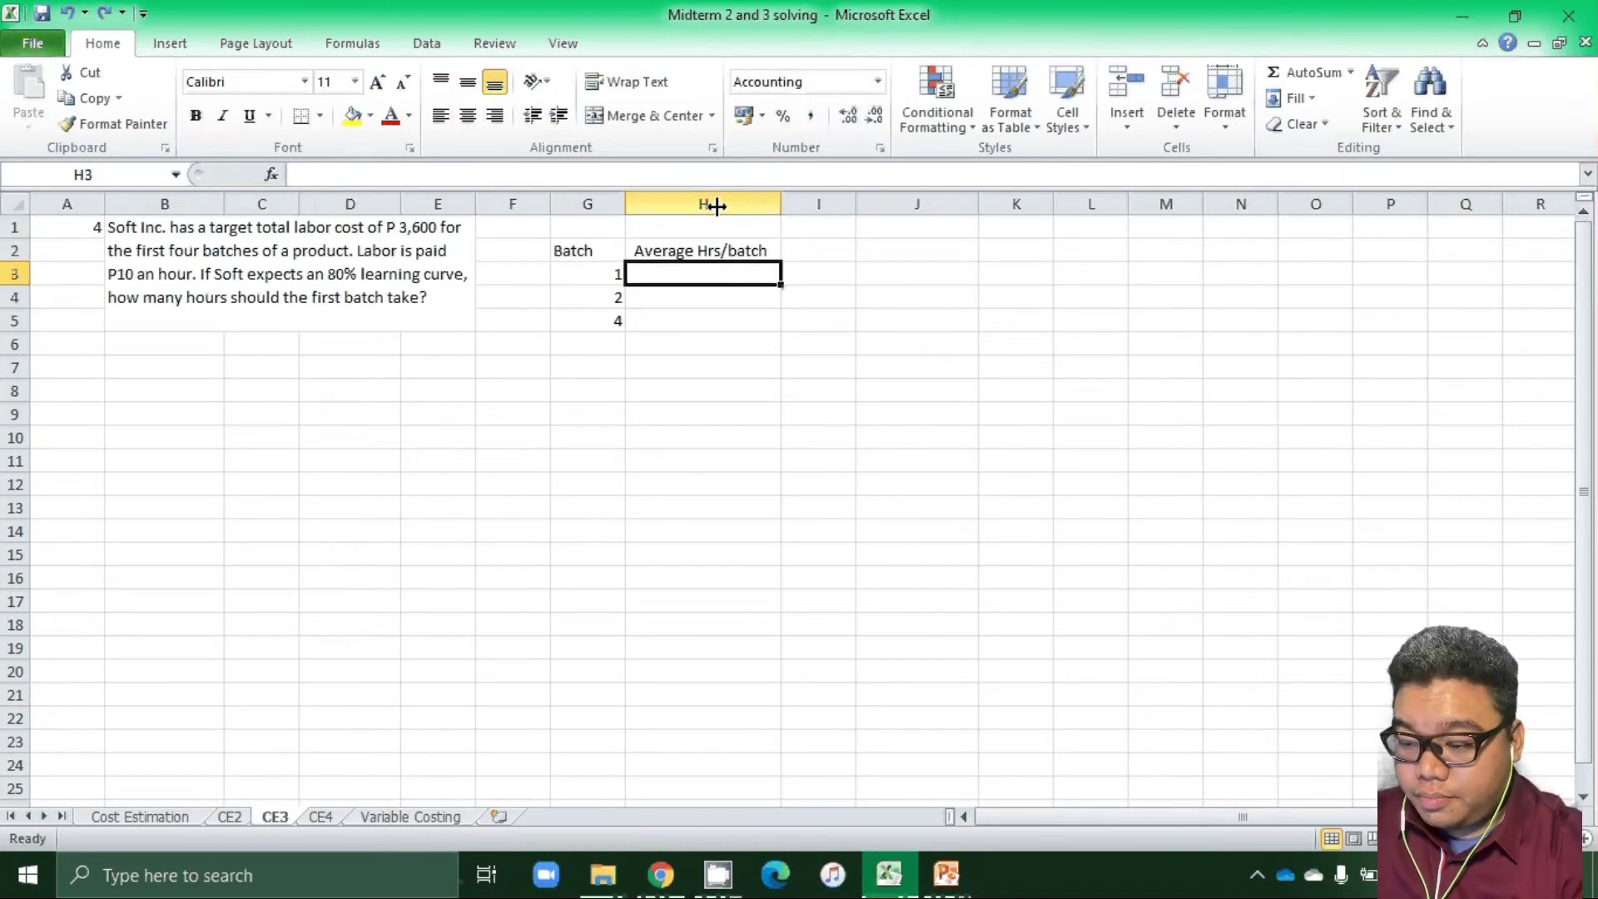
key(ctrl+y)
Enter the formula =G5*2 in G6 and fill it down through G9 to continue the batch series.
key(Down)
key(Down)
key(Left)
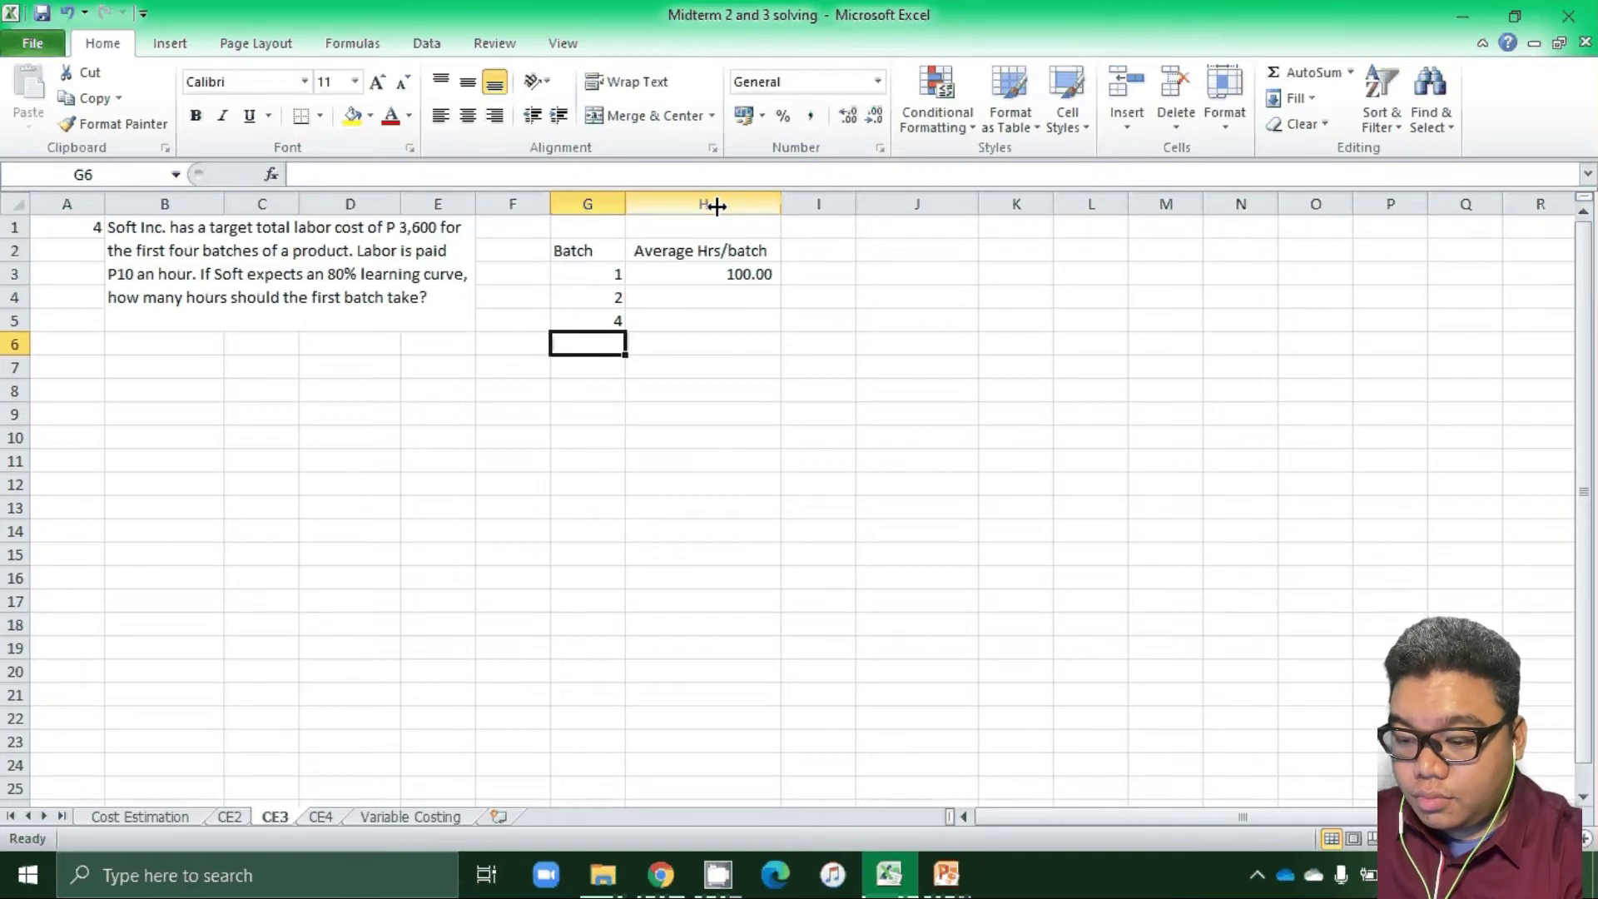
text(=)
key(Up)
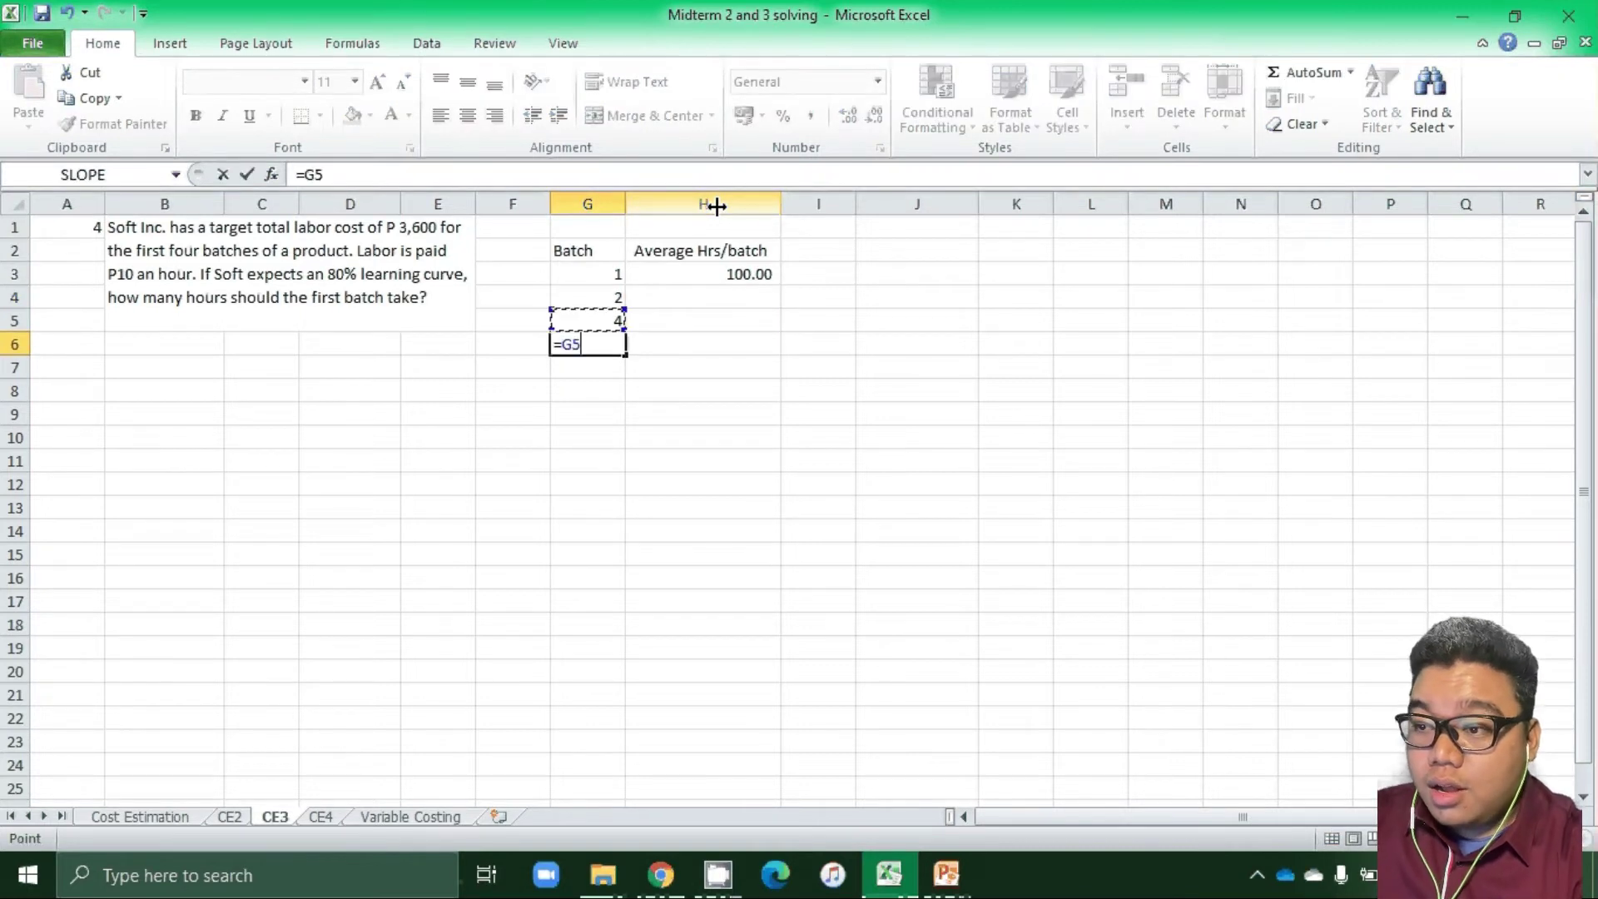
text(*2)
key(Return)
key(ctrl+Down)
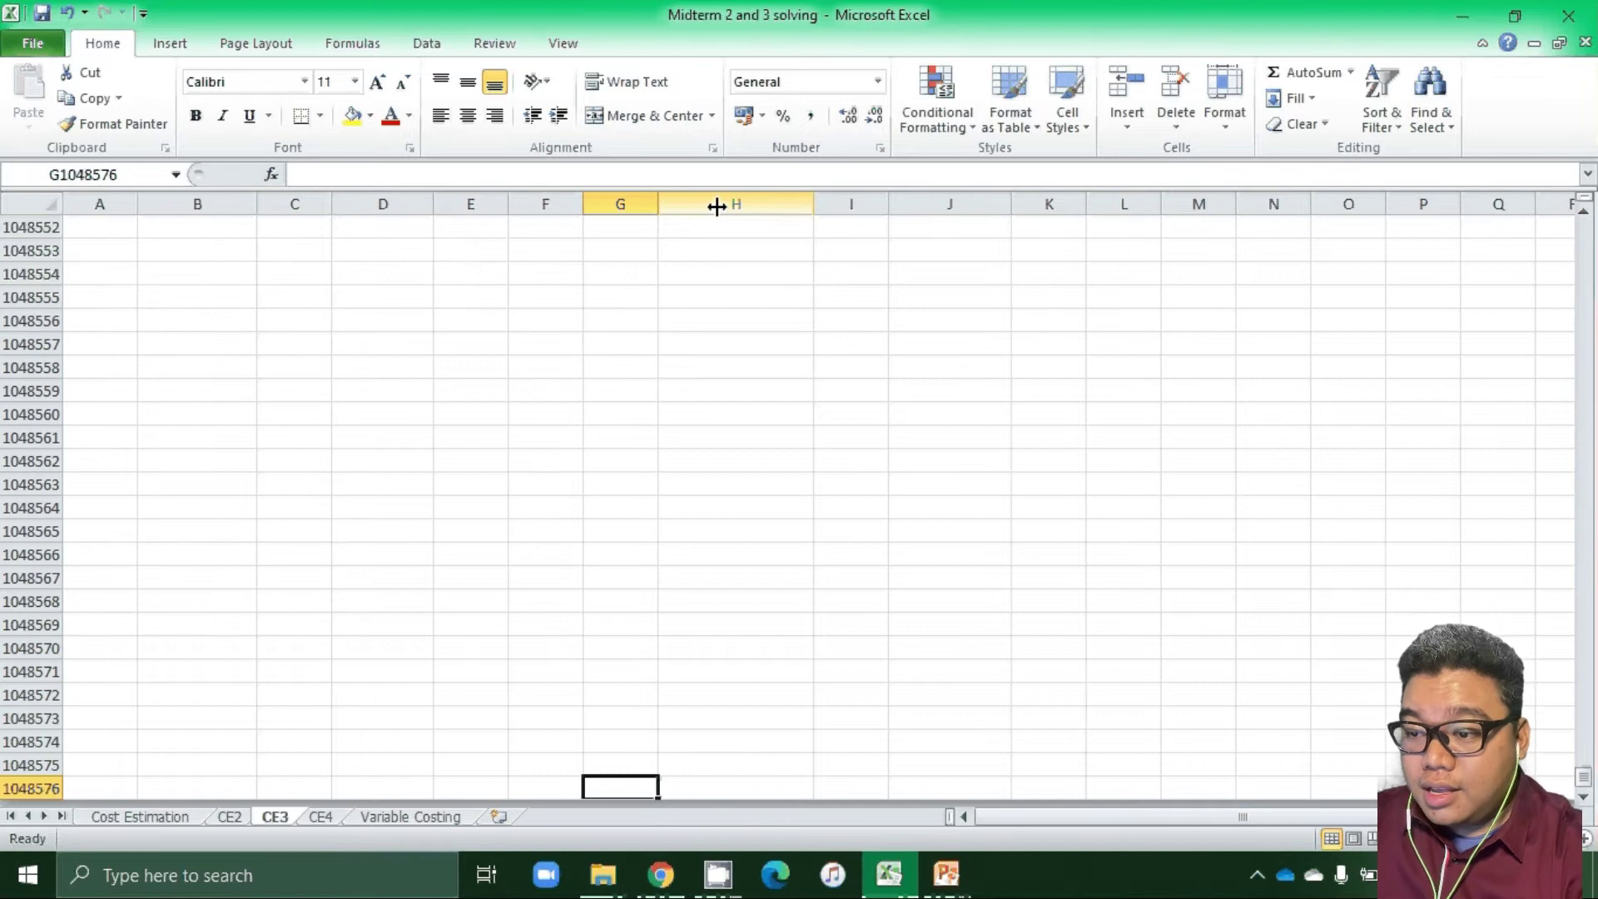
key(ctrl+Up)
key(Down)
key(ctrl+d)
Calculate the average hours for batch 2 in H4 with the formula =H3*.8.
key(ctrl+Up)
key(Down)
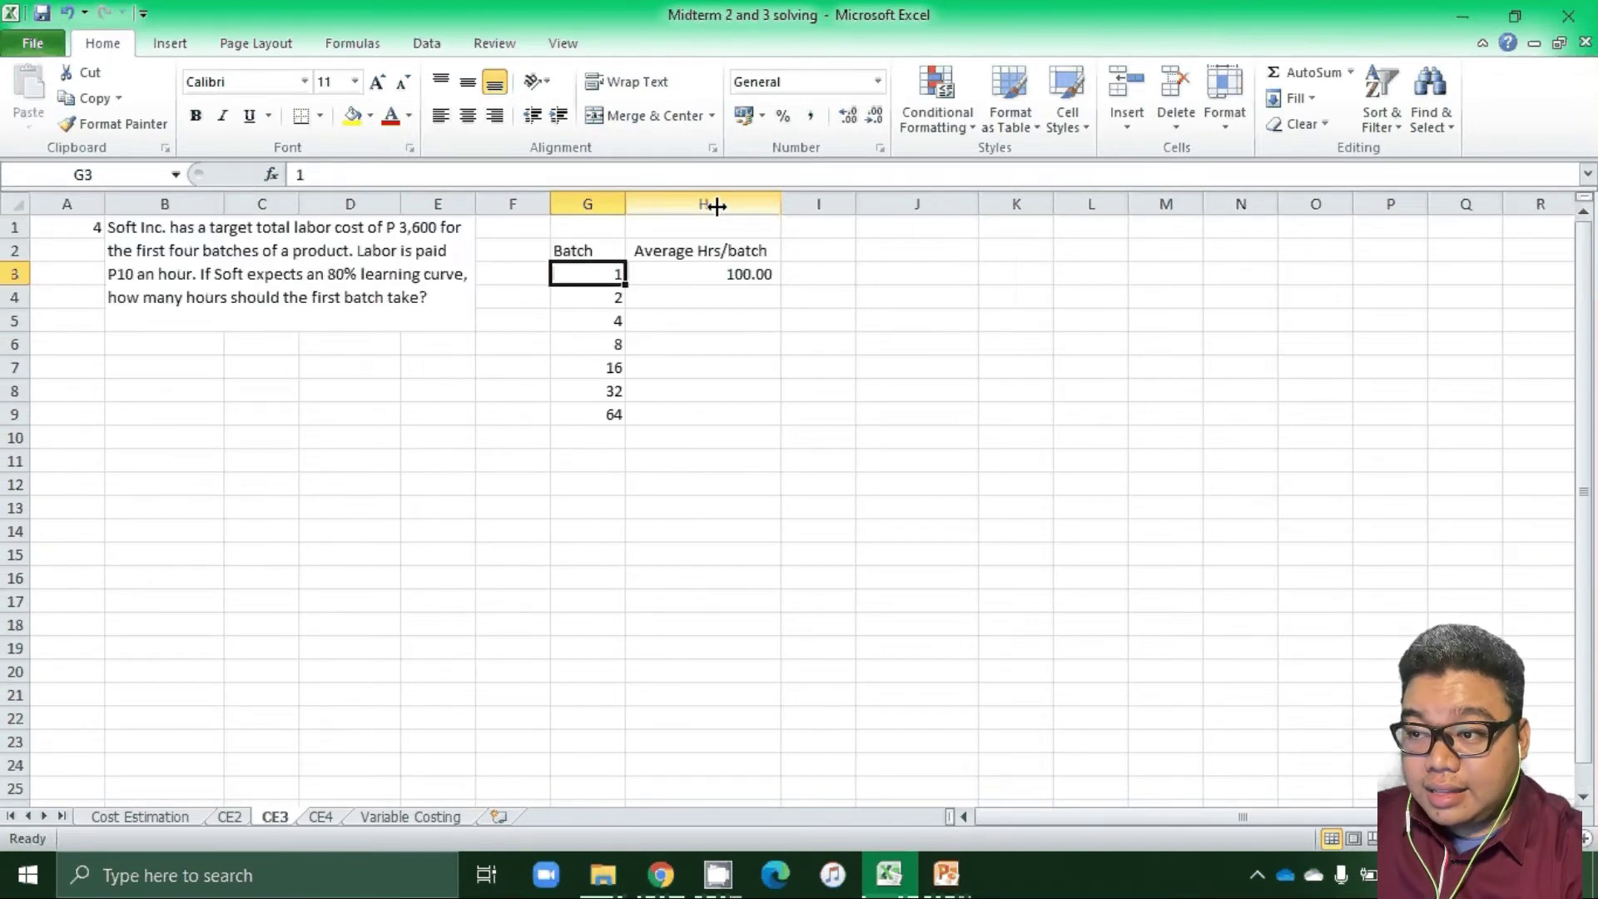
key(Right)
key(Down)
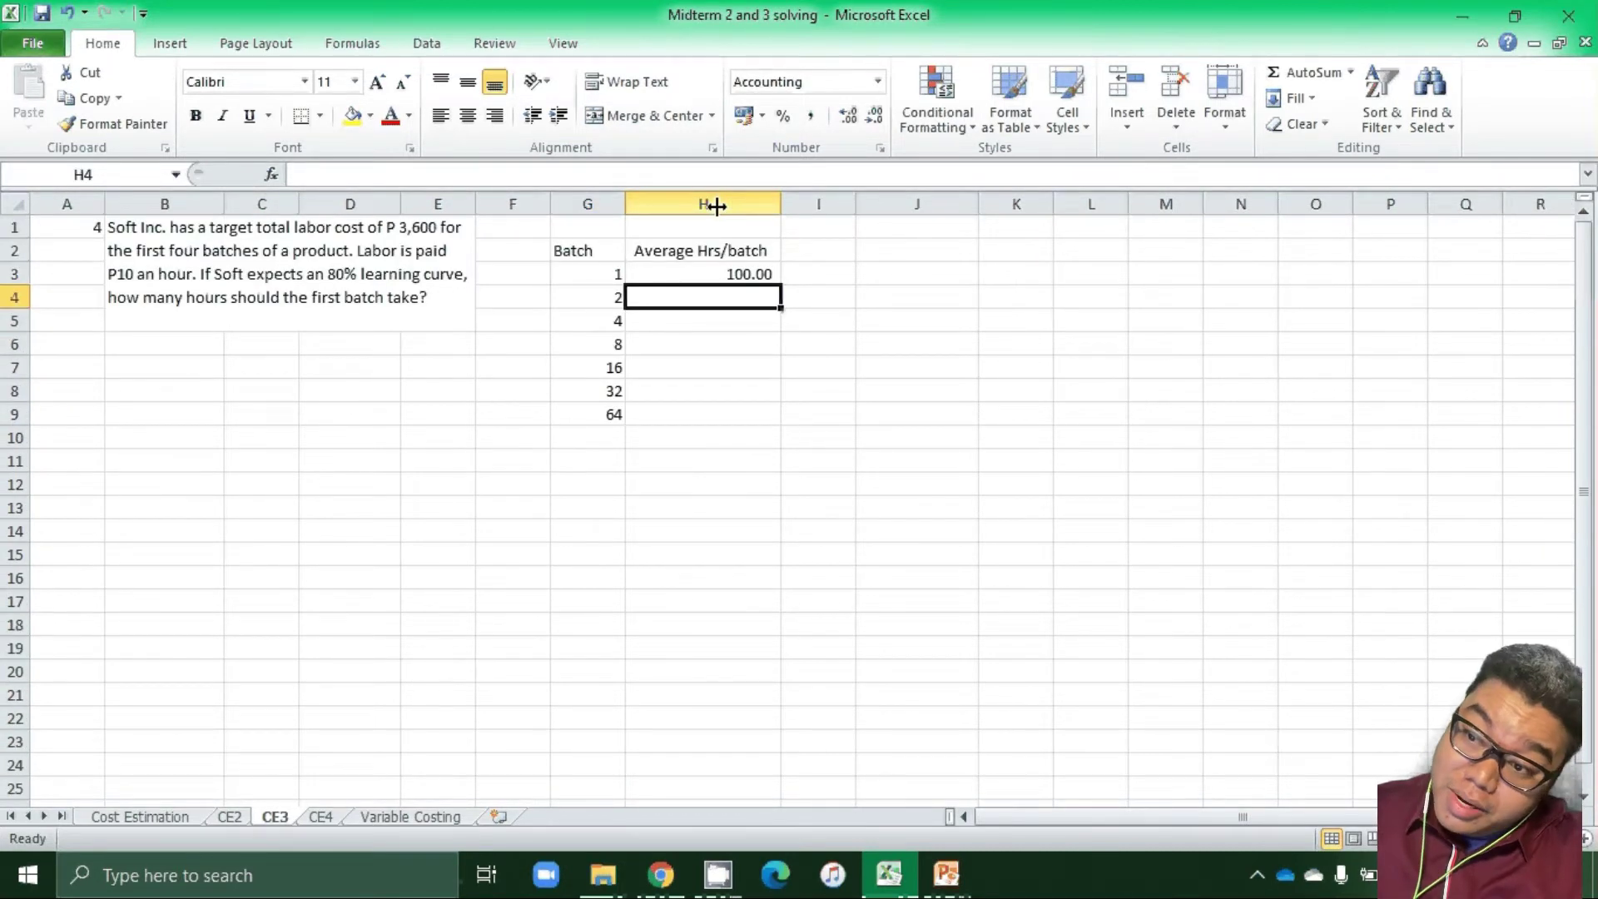
text(=)
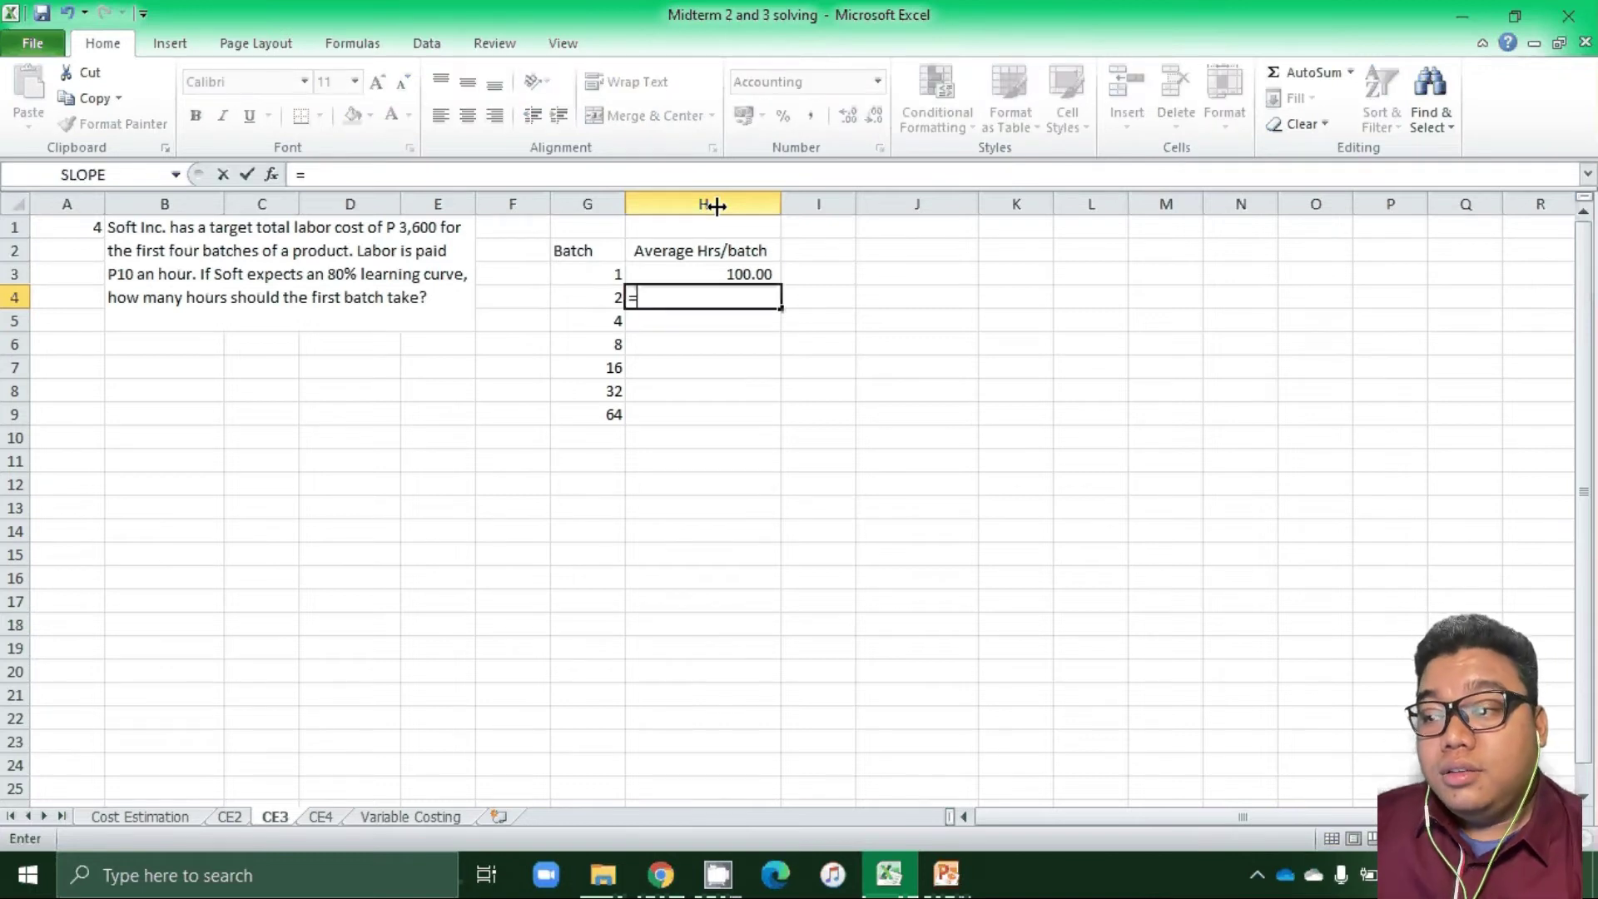
key(Up)
text(*)
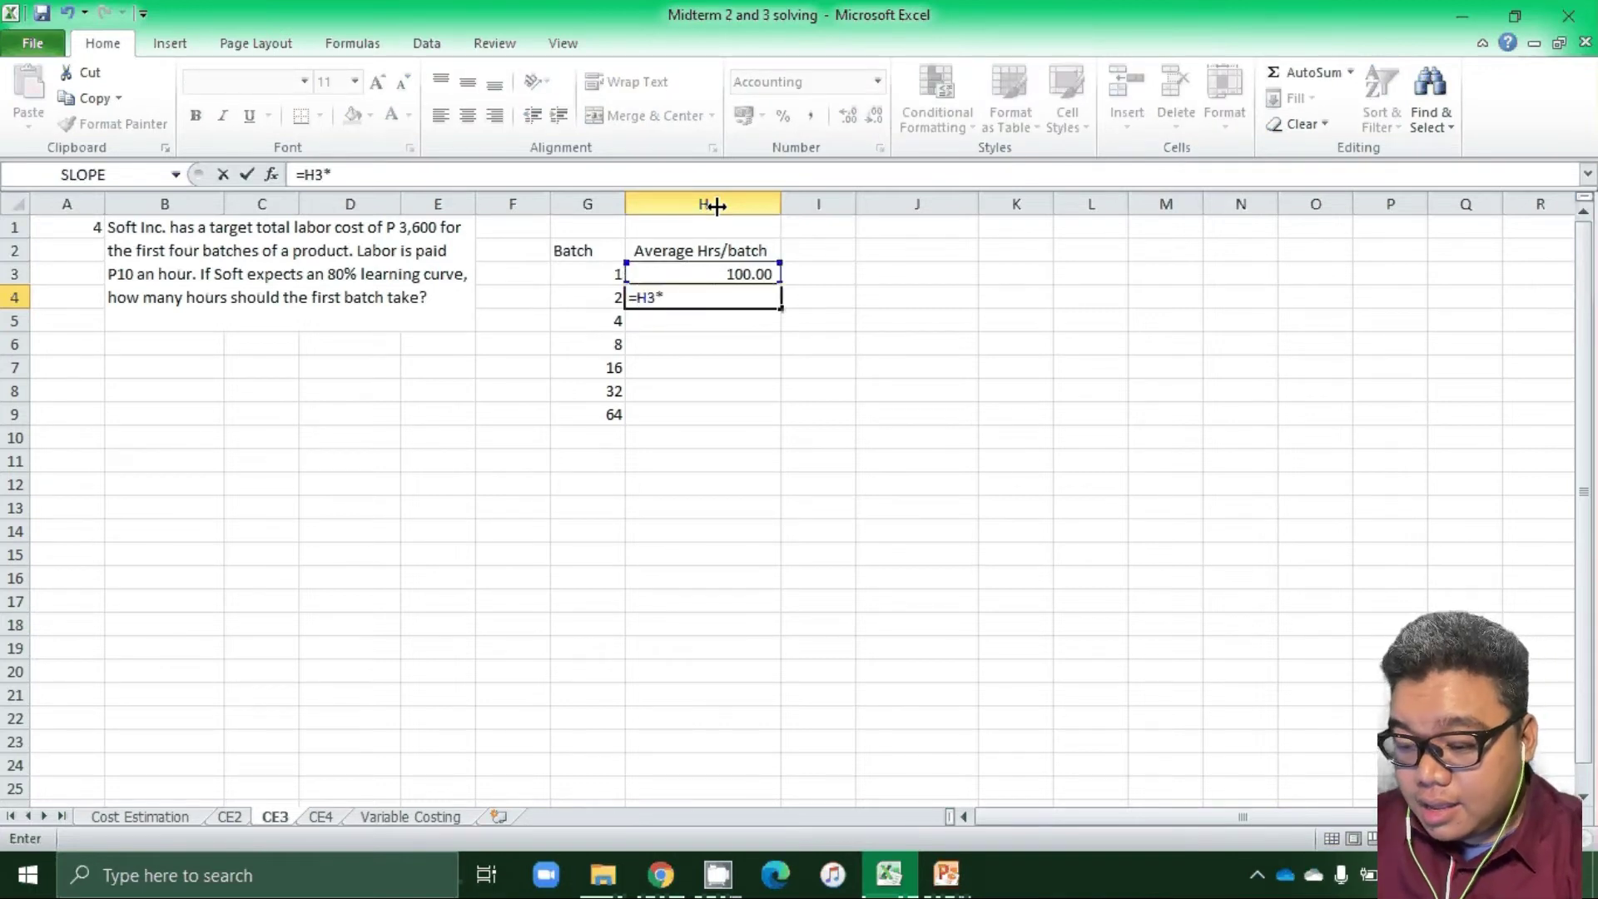
text(.8)
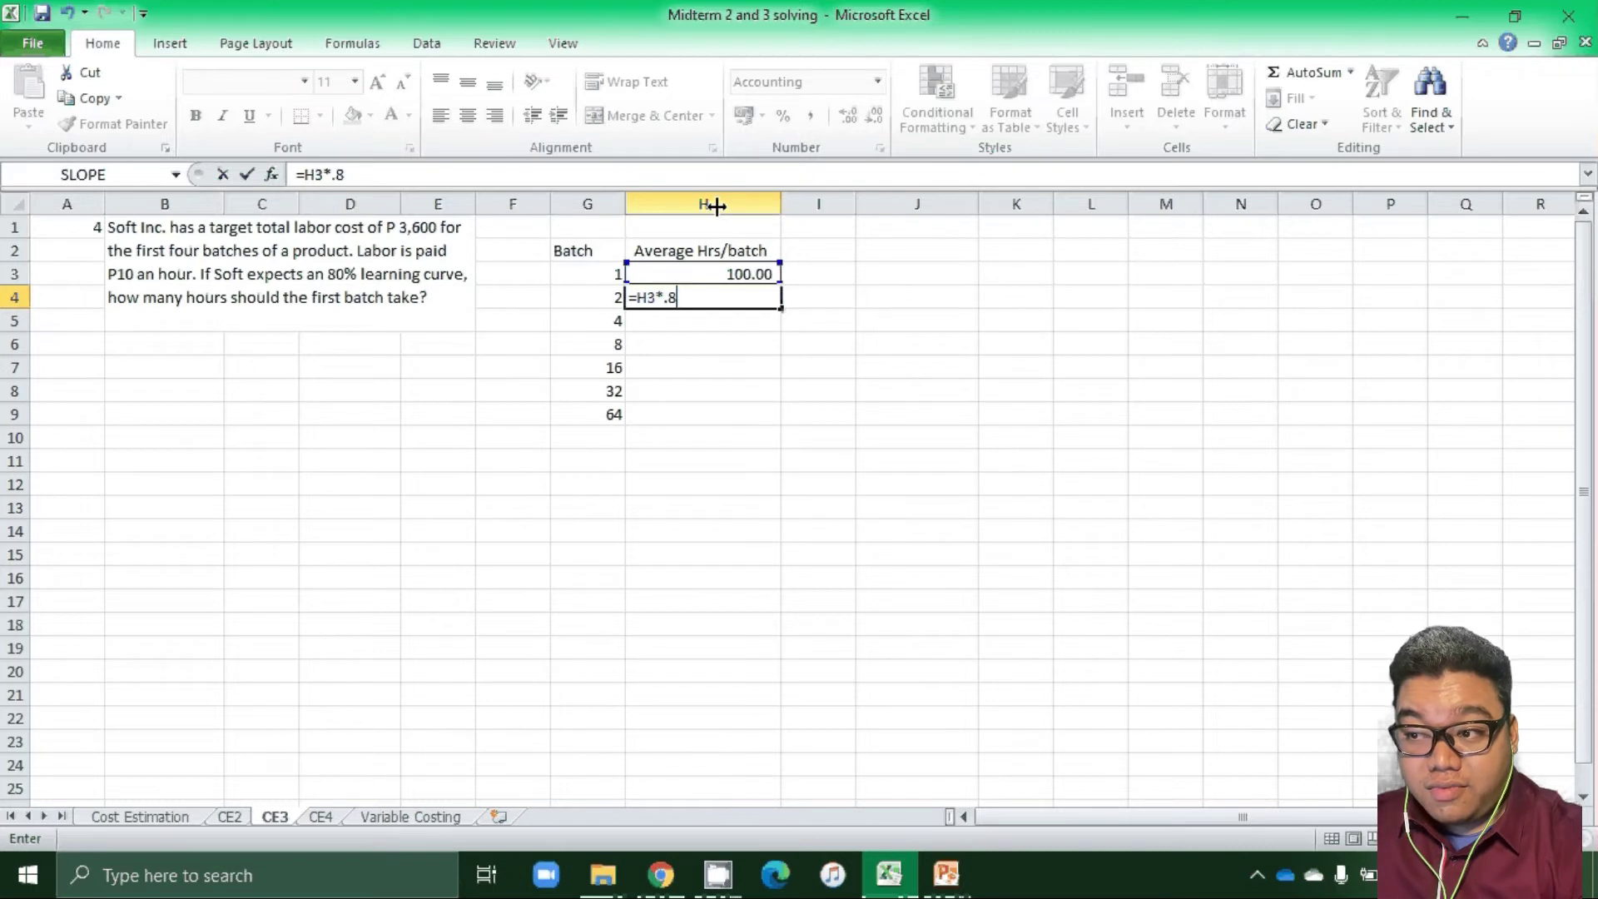
key(Return)
key(Up)
key(Up)
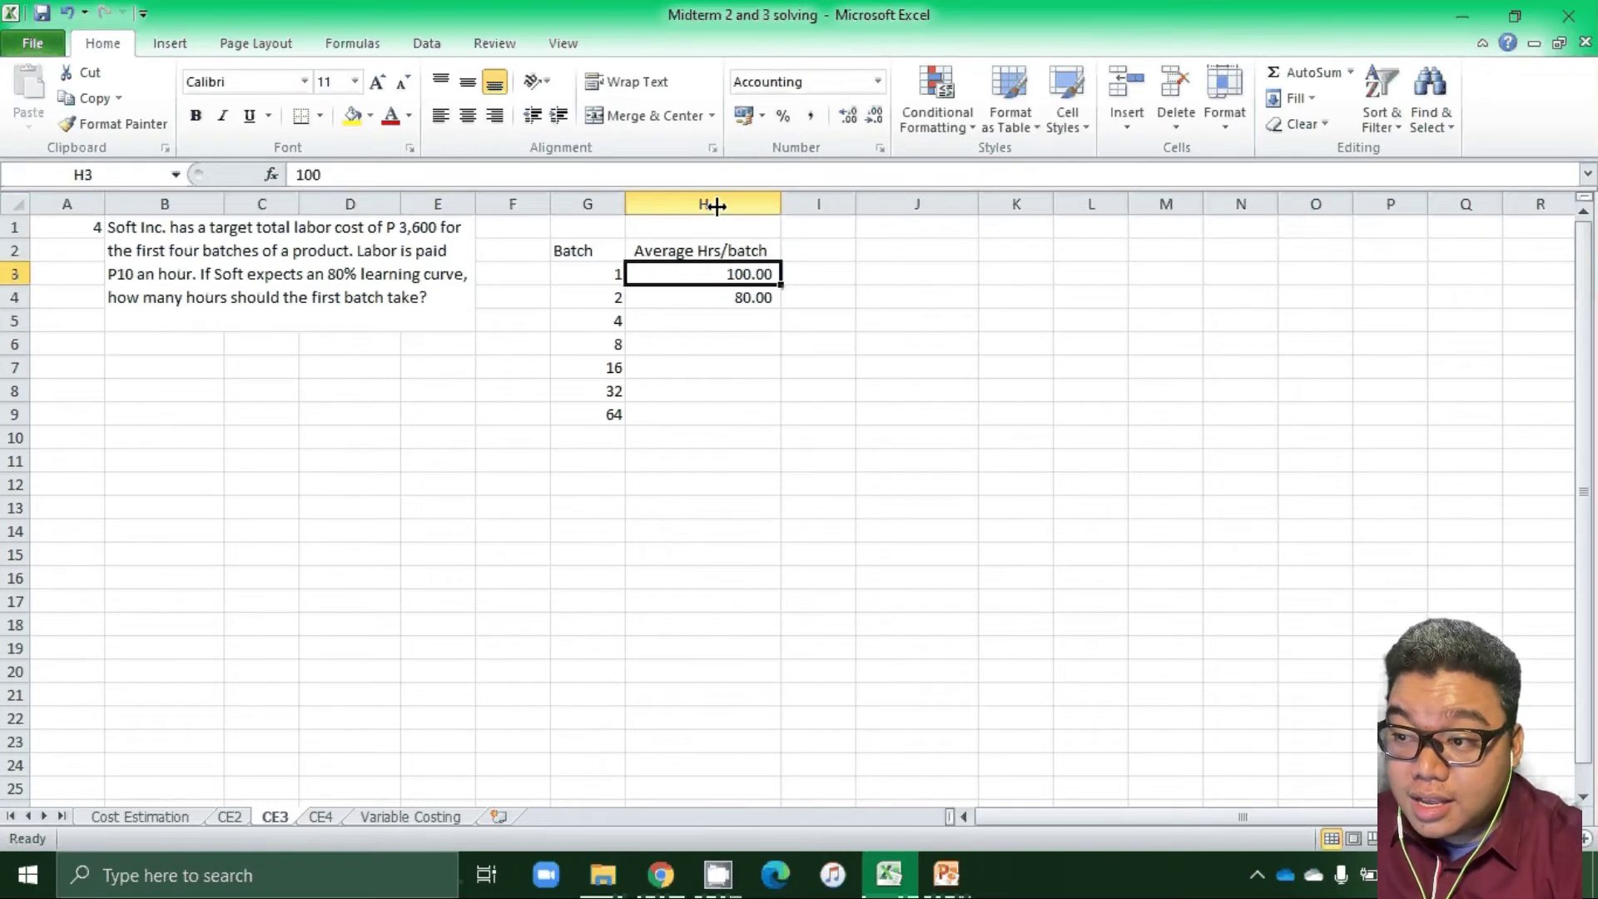
key(Down)
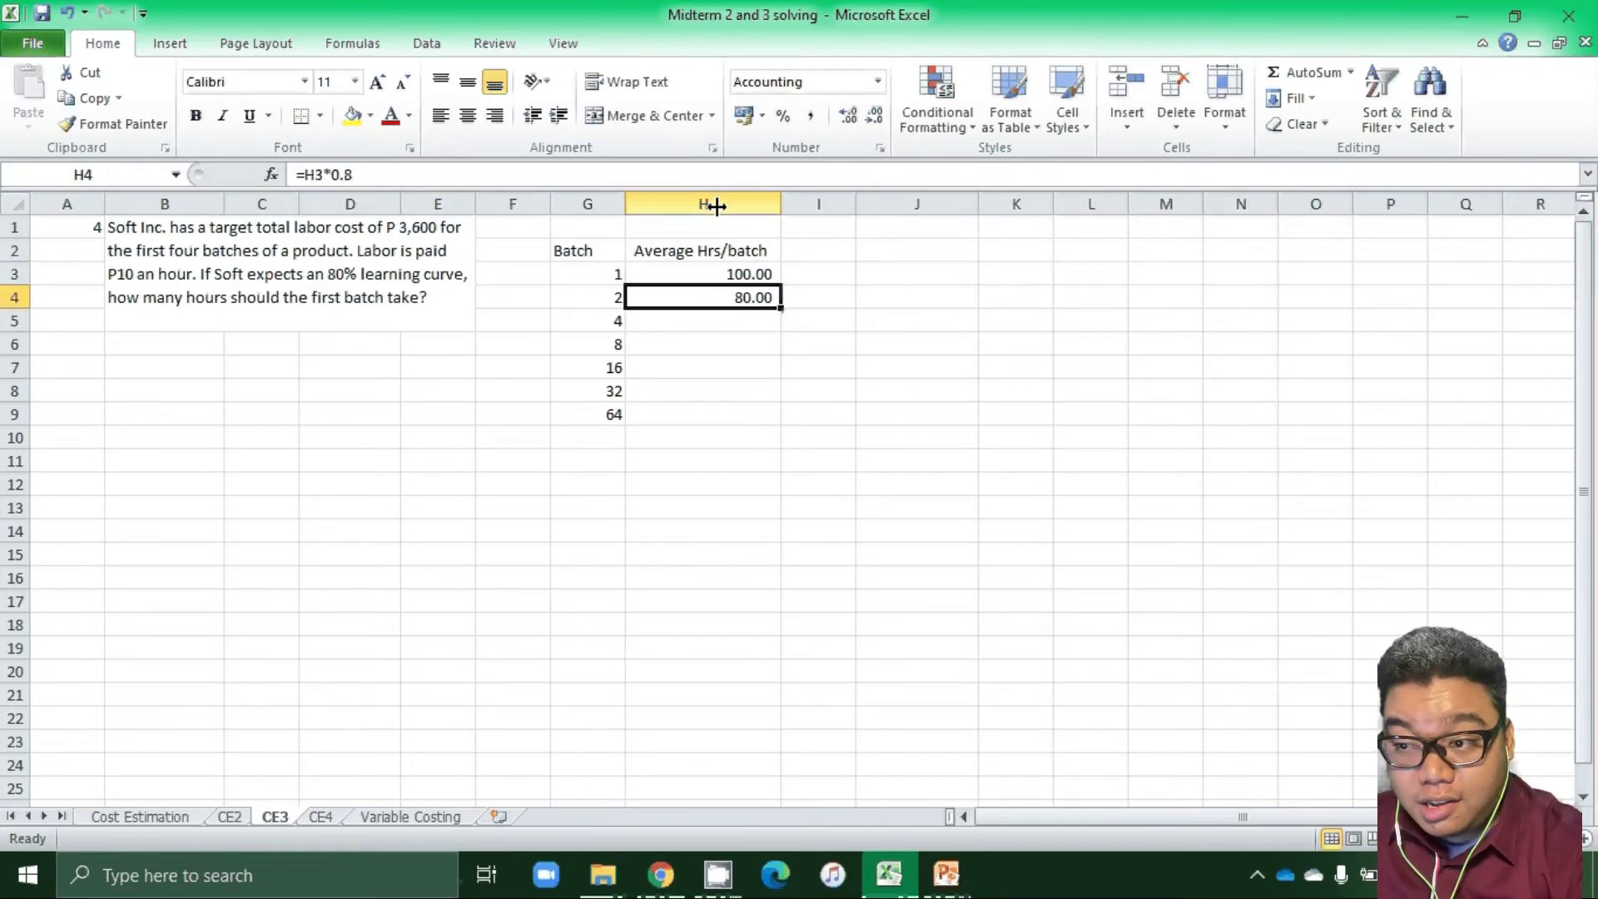
Copy the 80% average-hours formula from H4 down through H9 for batches 4 to 64.
key(Down)
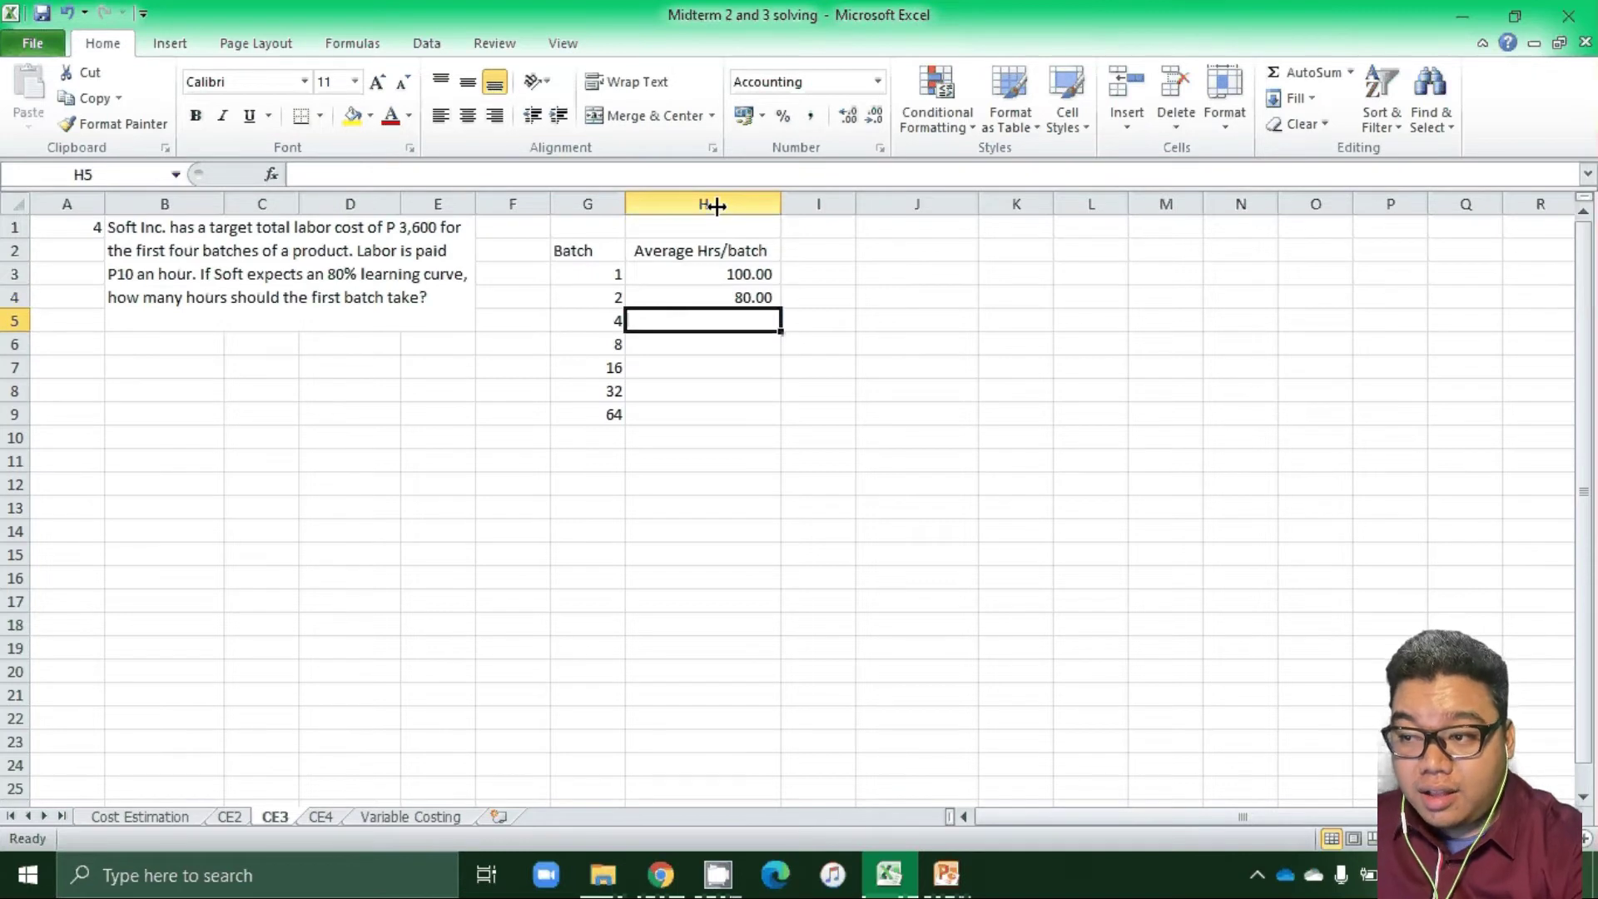
key(ctrl+v)
key(Down)
key(ctrl+v)
key(Down)
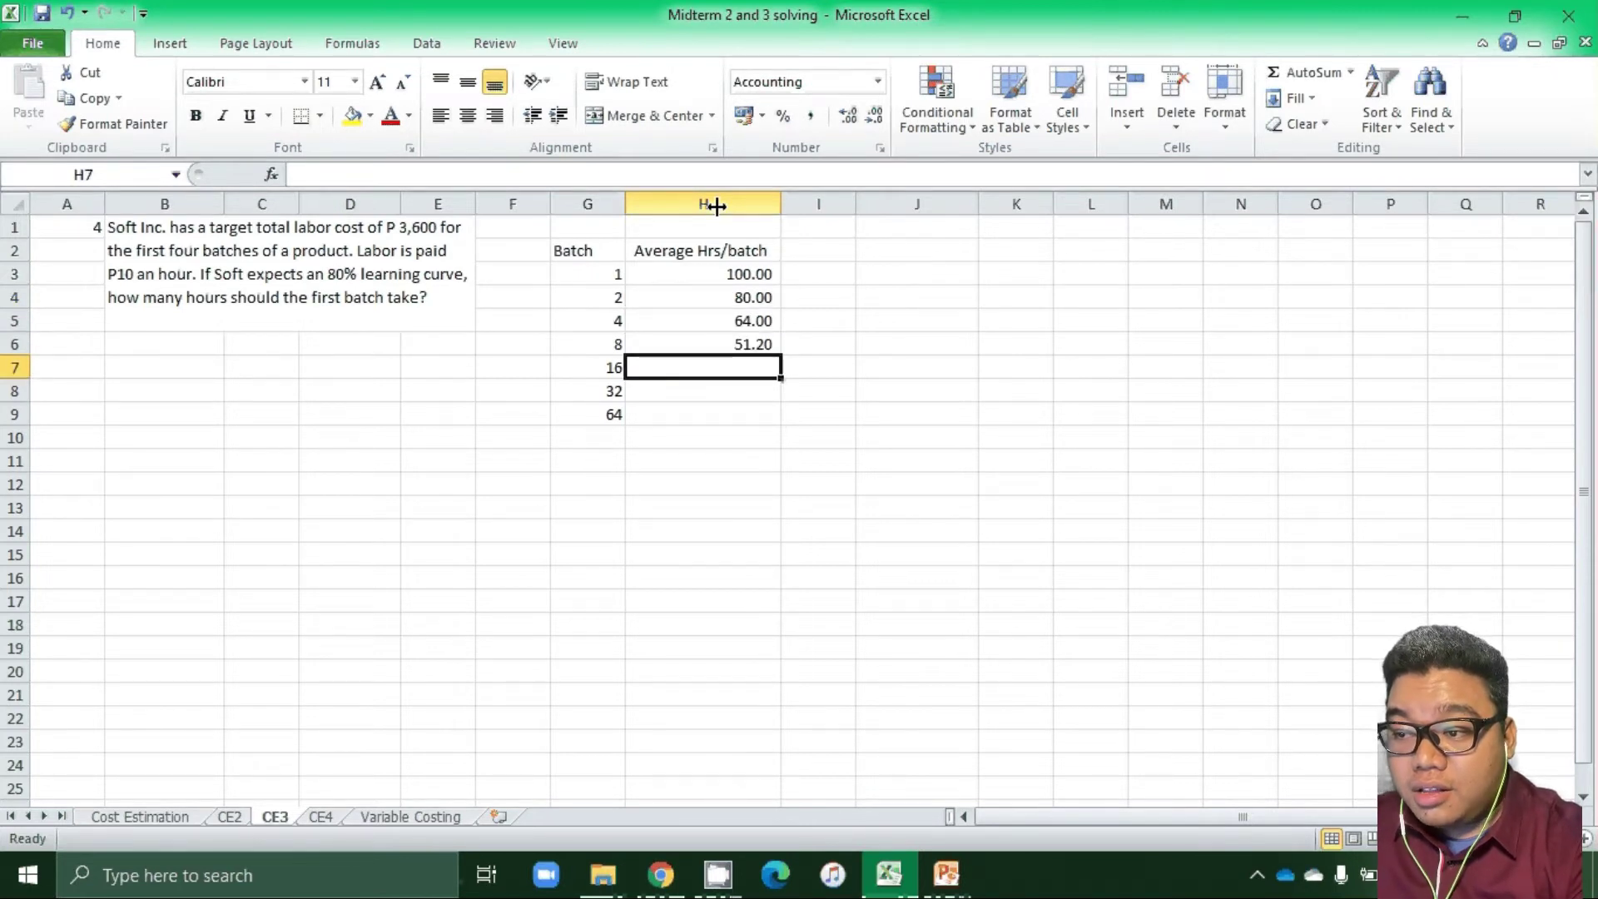
key(ctrl+v)
key(Down)
key(ctrl+v)
key(Down)
key(ctrl+v)
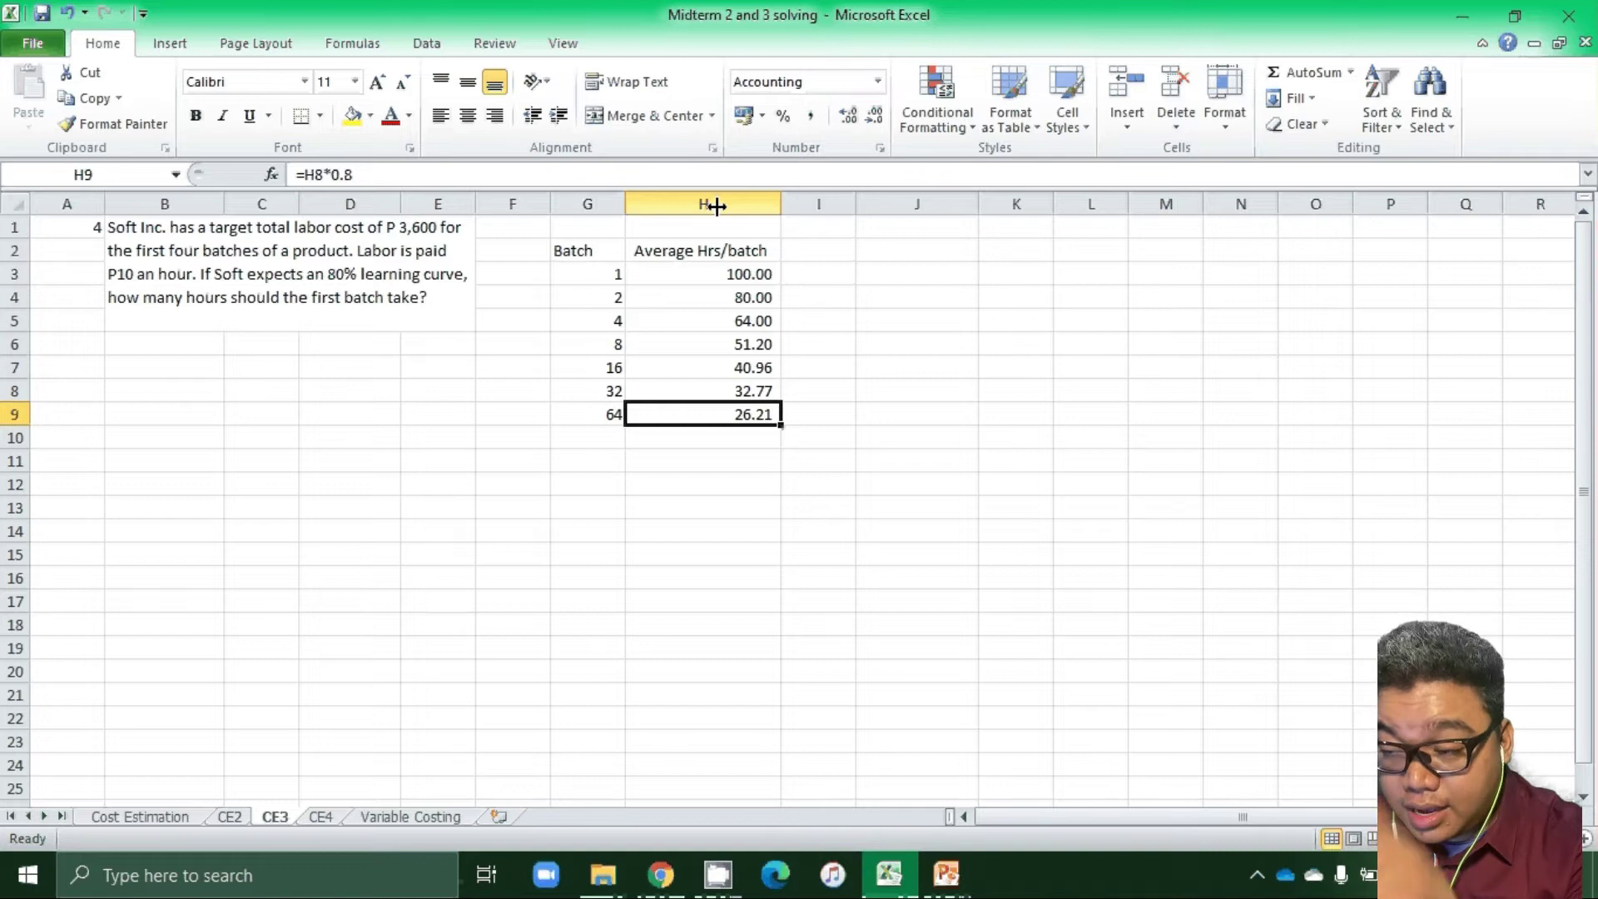
Enter the heading "Total Hrs" in I2 and widen column I.
key(Up)
key(Up)
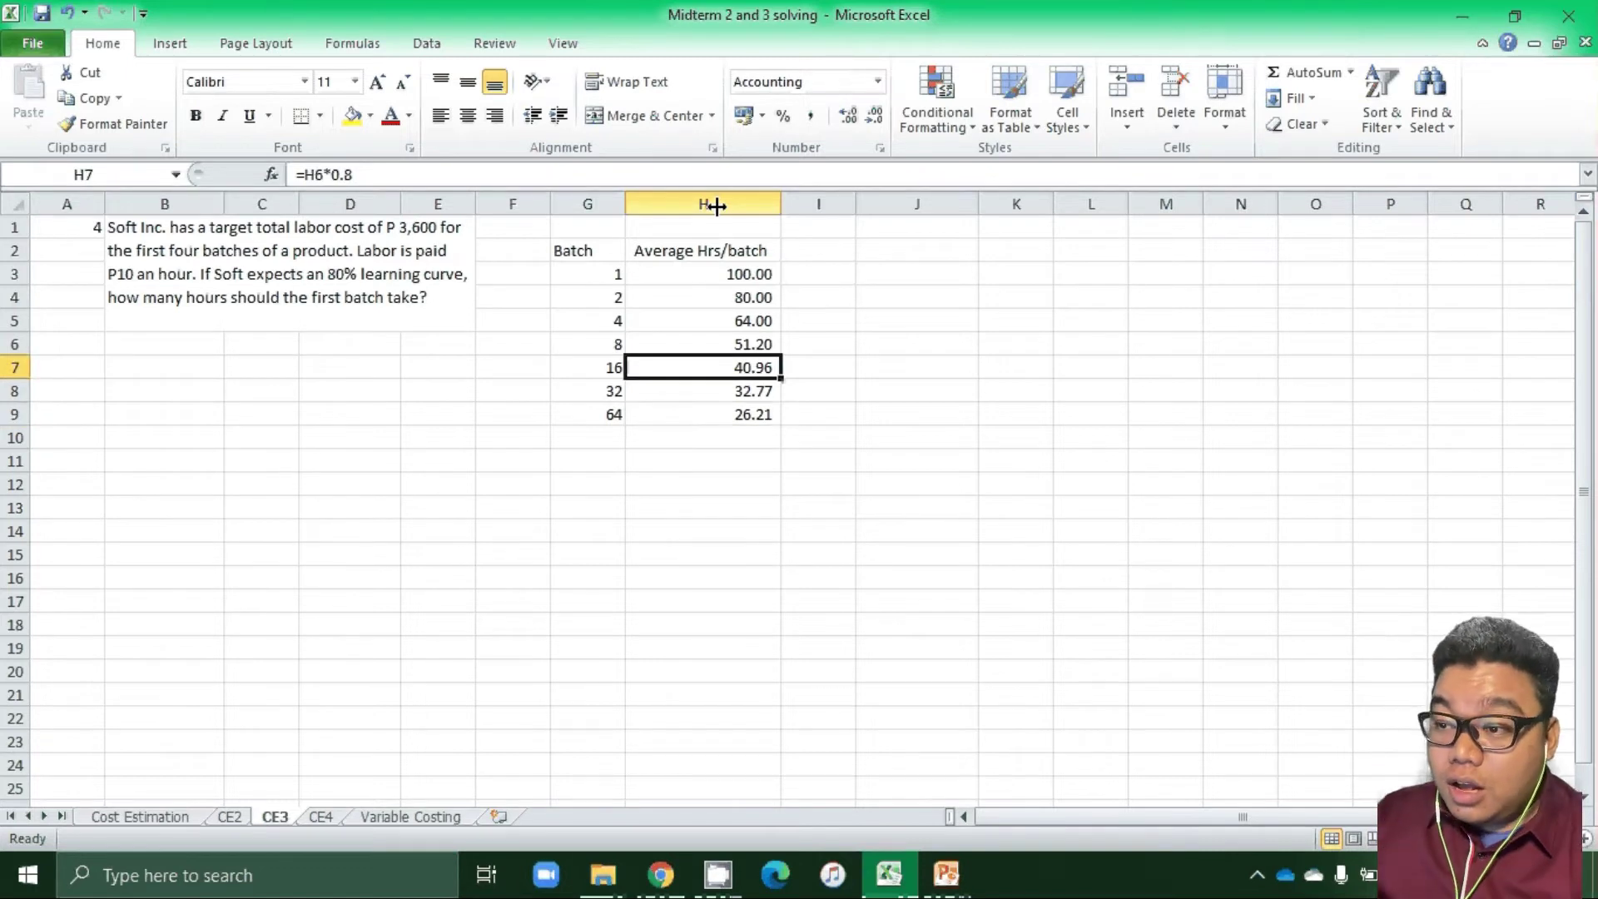
key(Up)
key(Up)
key(Up)
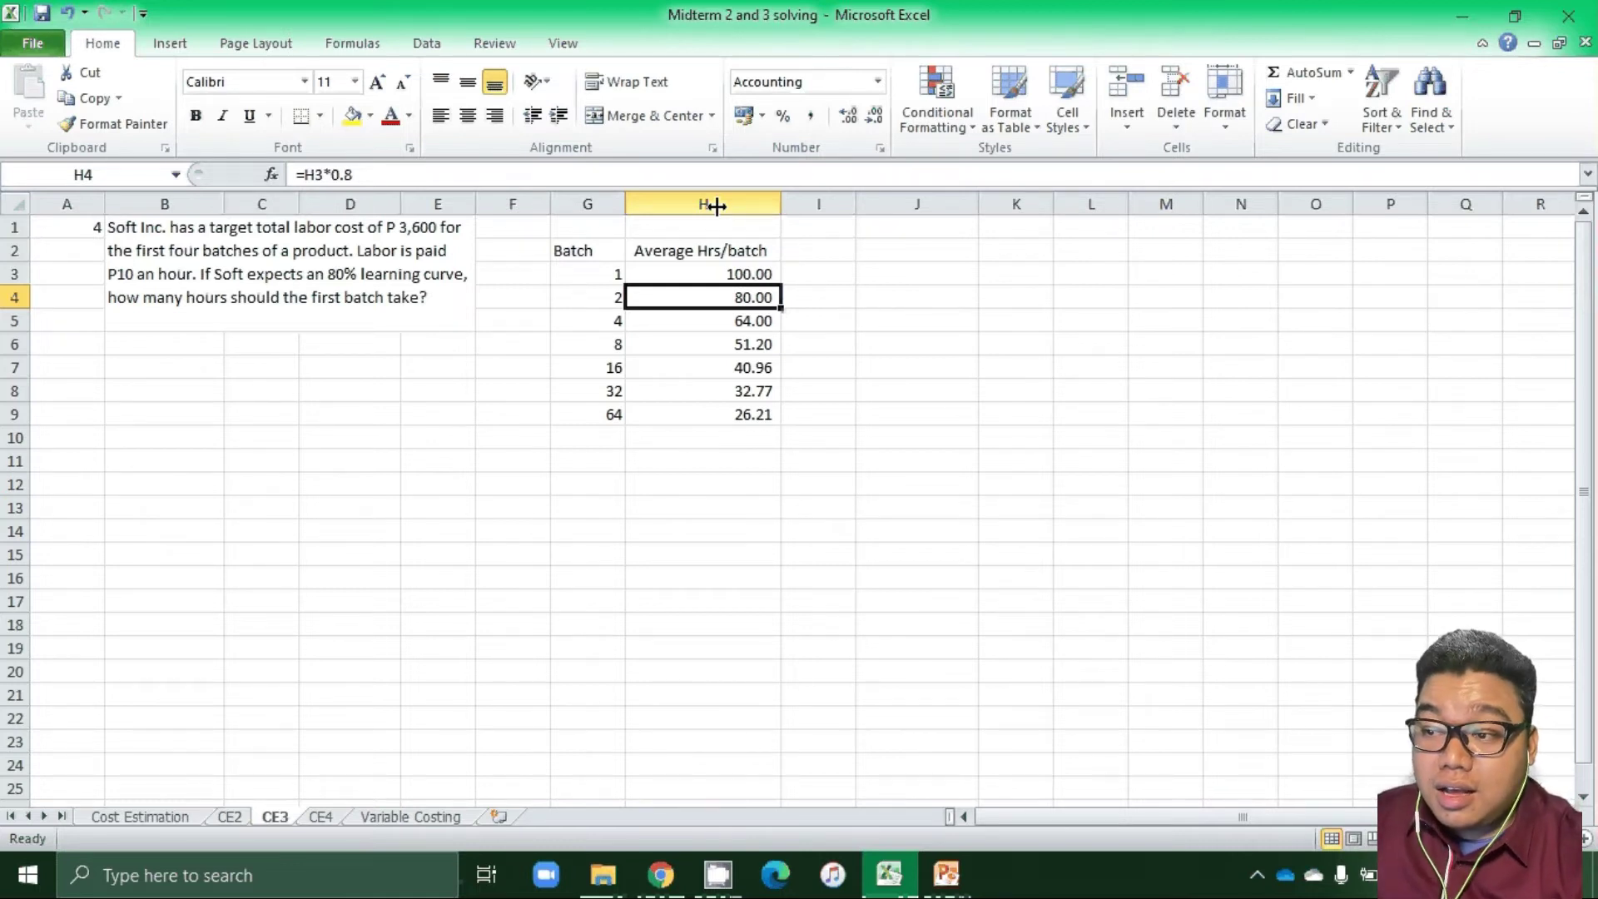
key(Right)
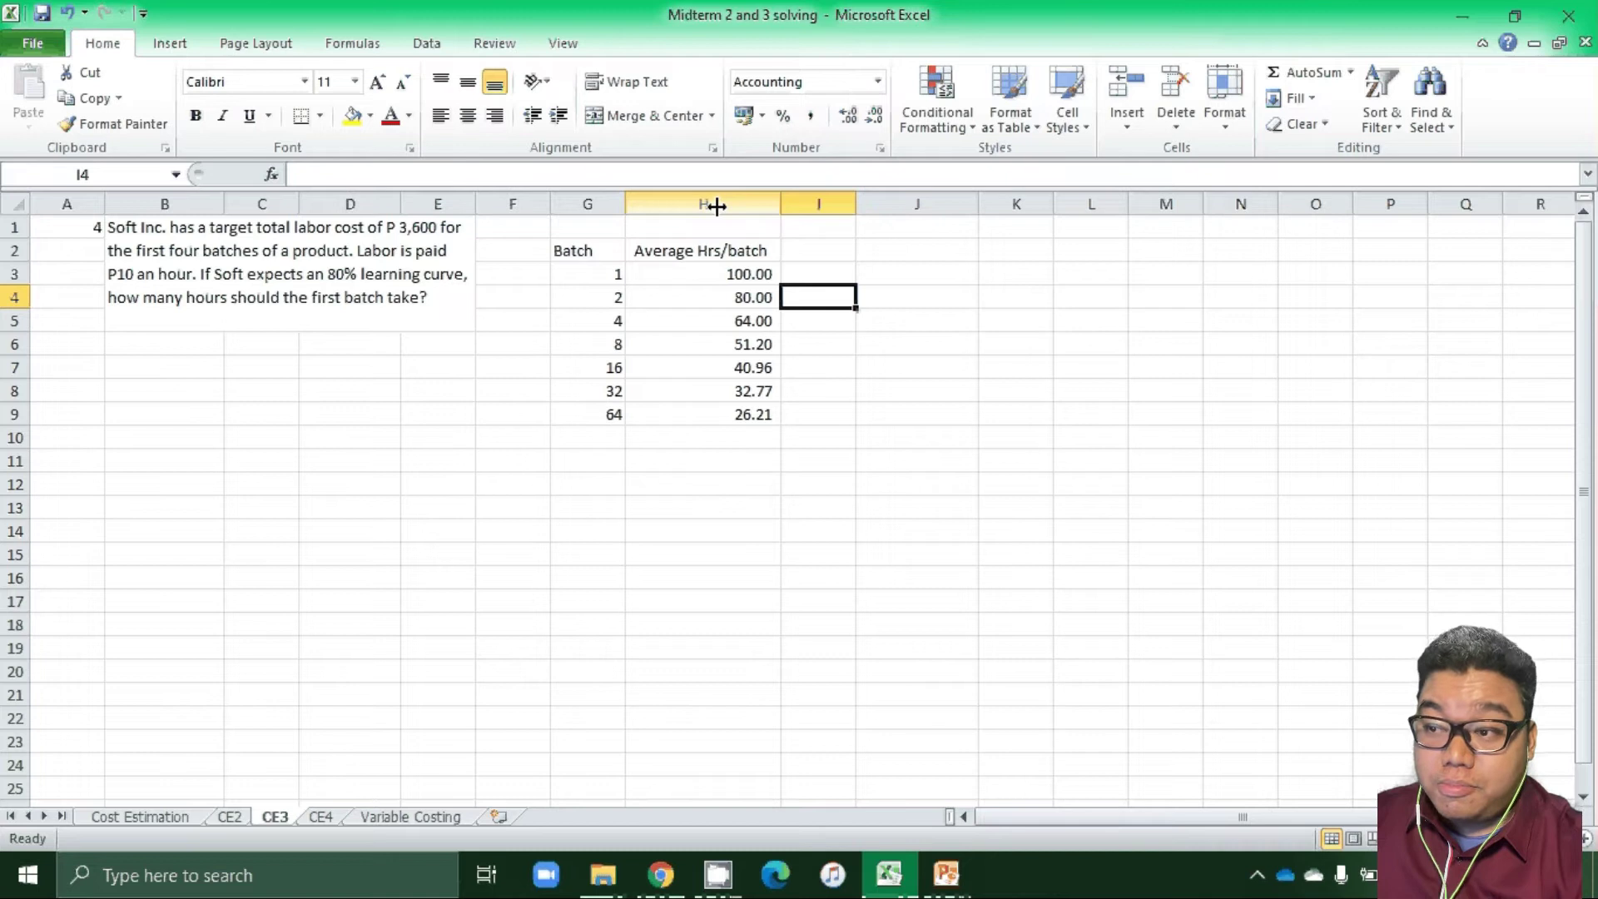
key(Up)
key(Up)
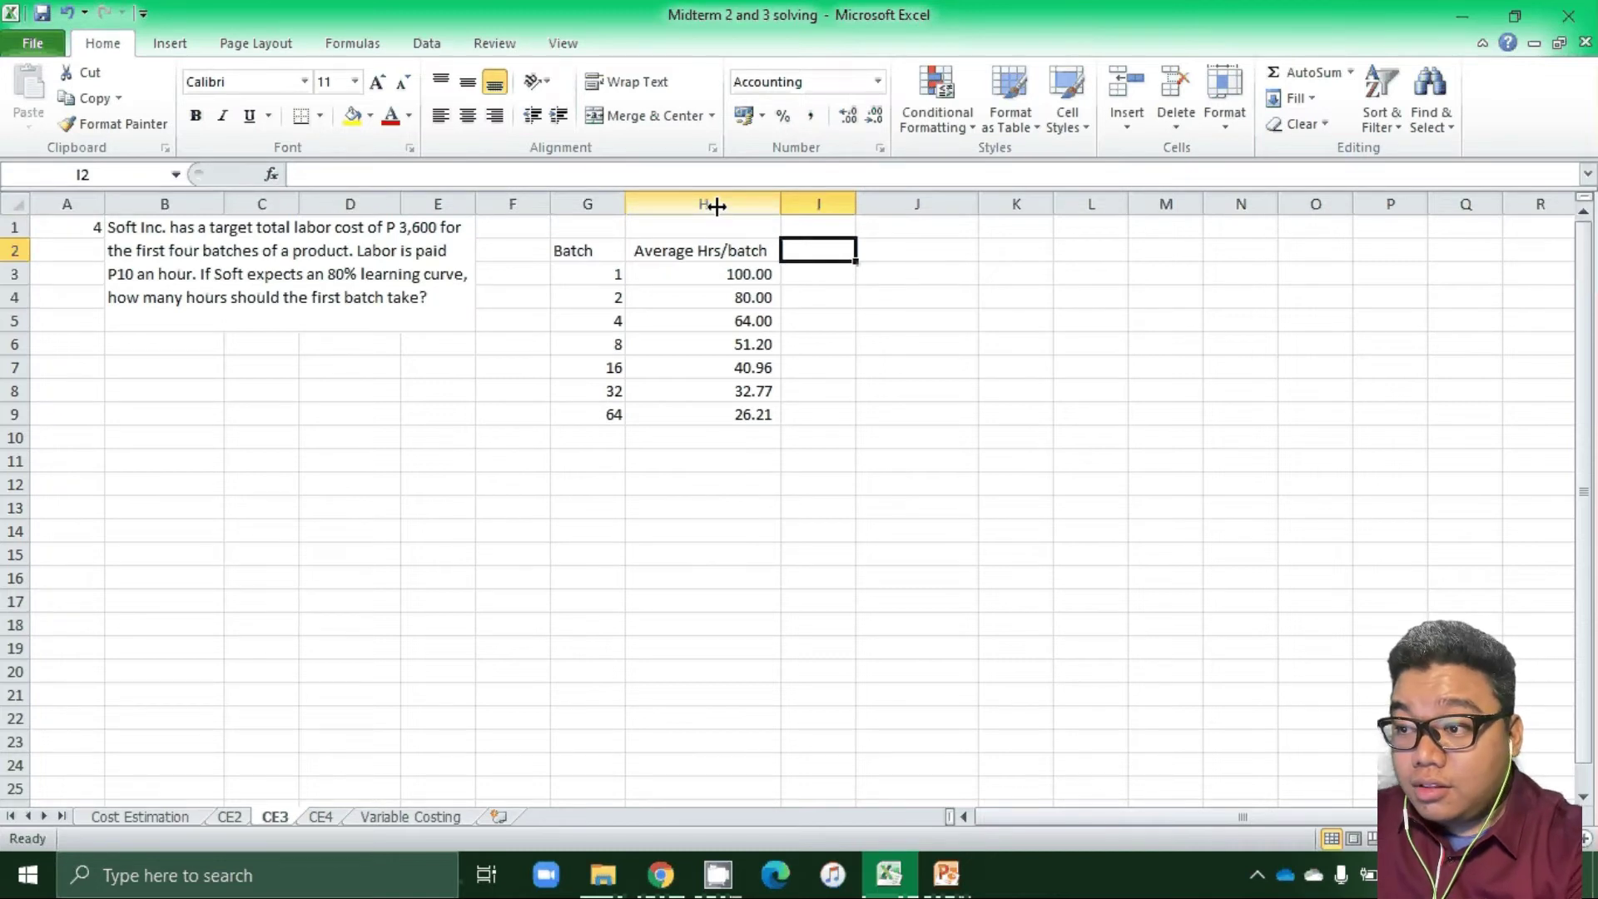
text(Total Hrs)
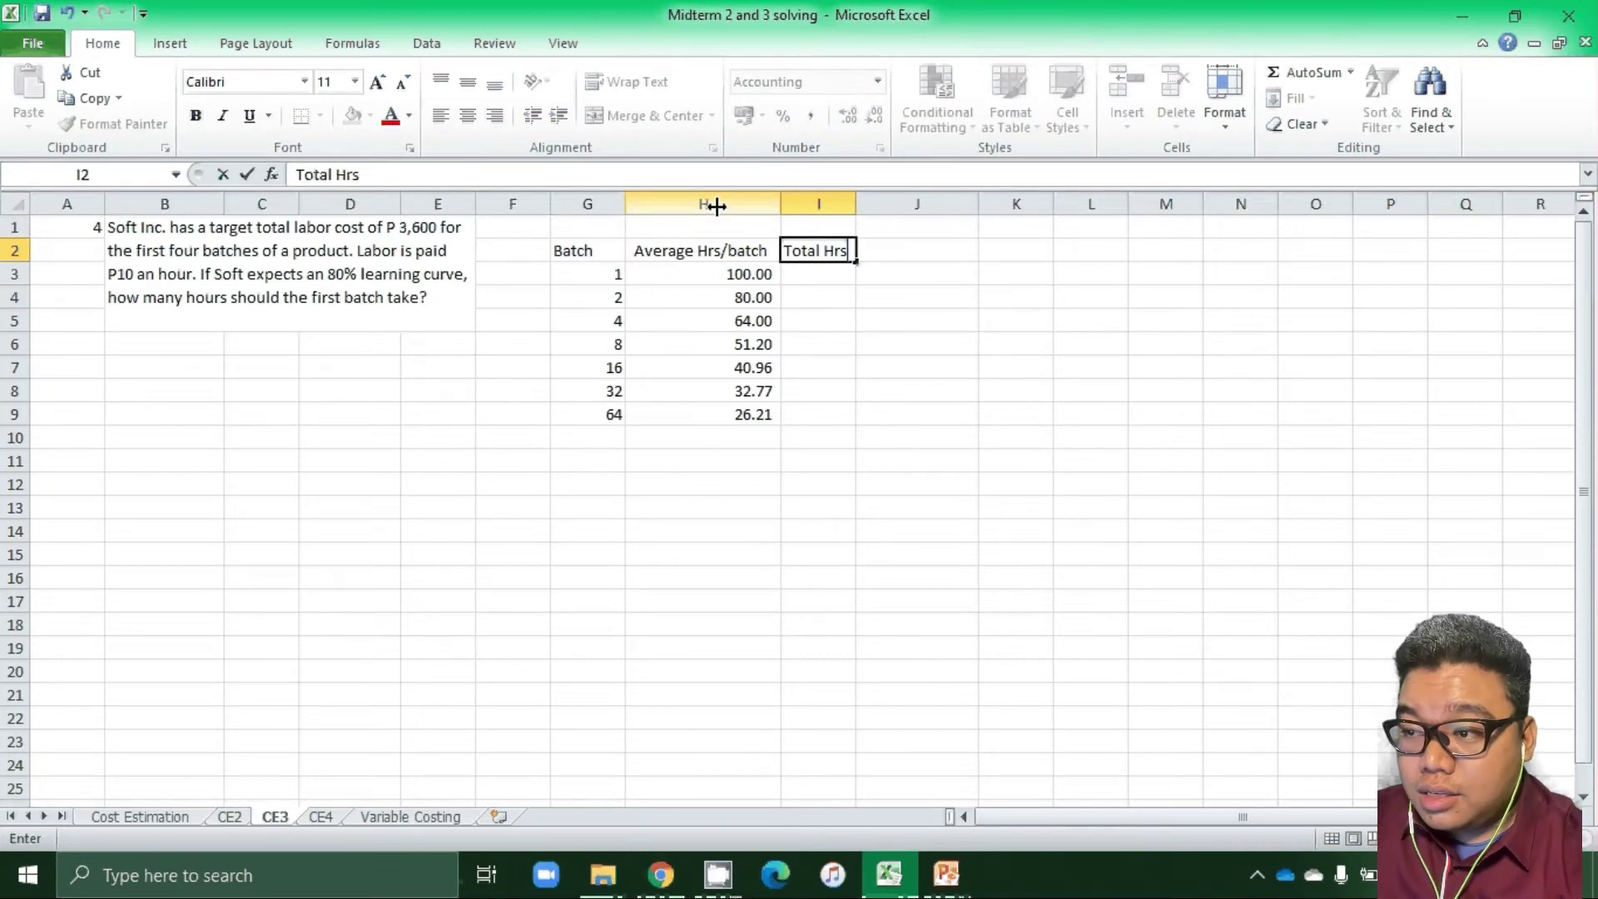
key(Return)
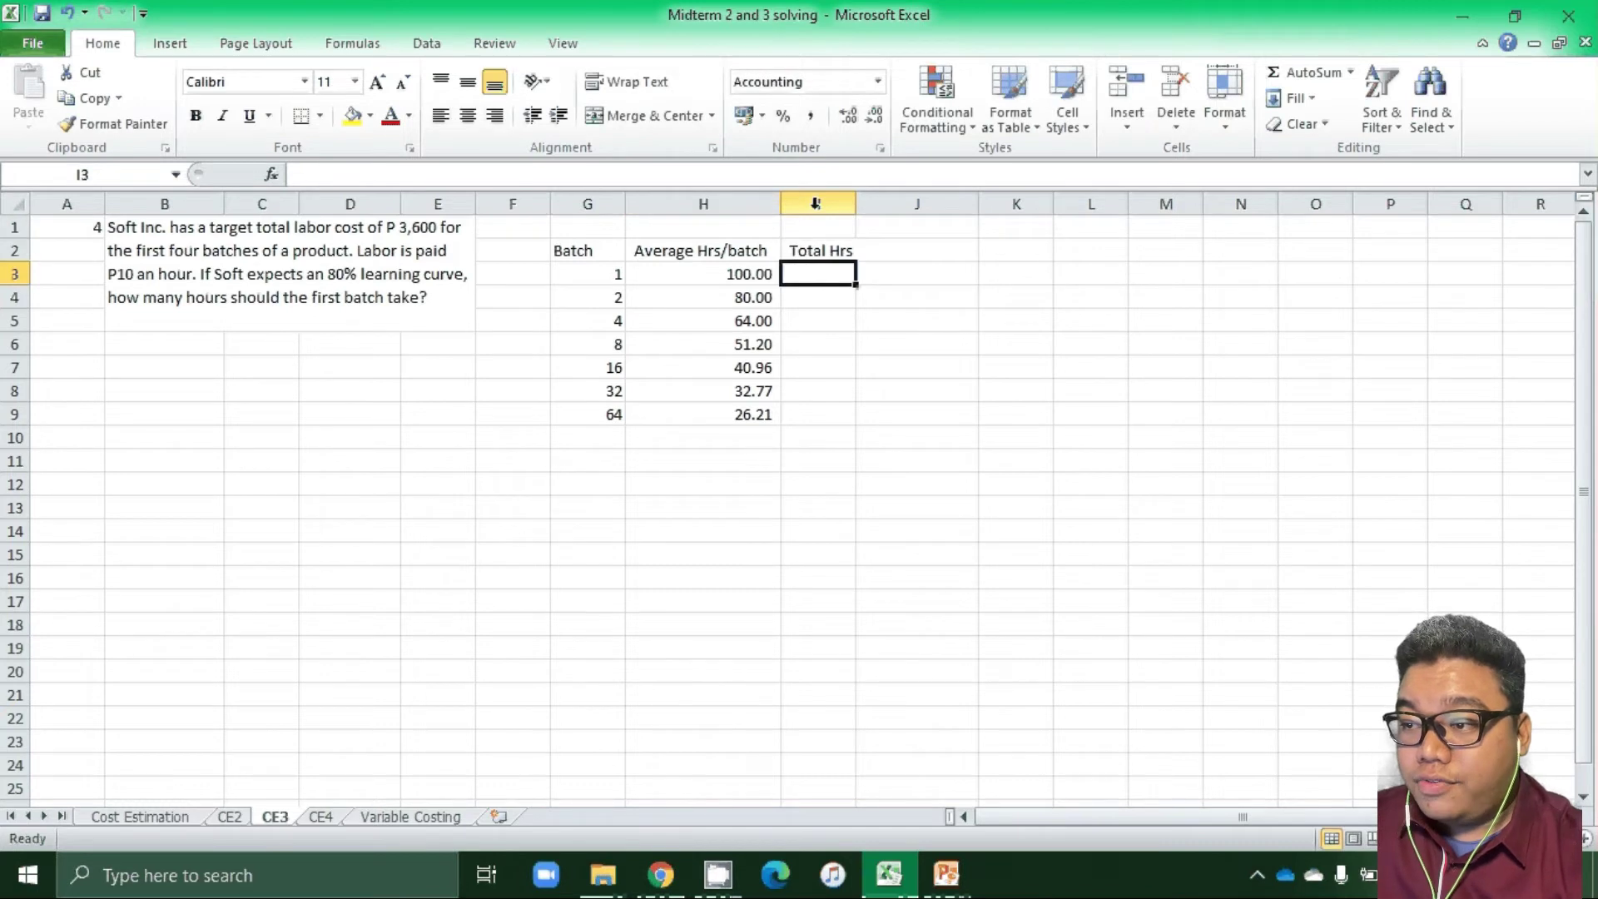
drag(856, 203, 894, 197)
Calculate the total hours for batch 1 in I3 with the formula =H3*G3.
text(=H3*)
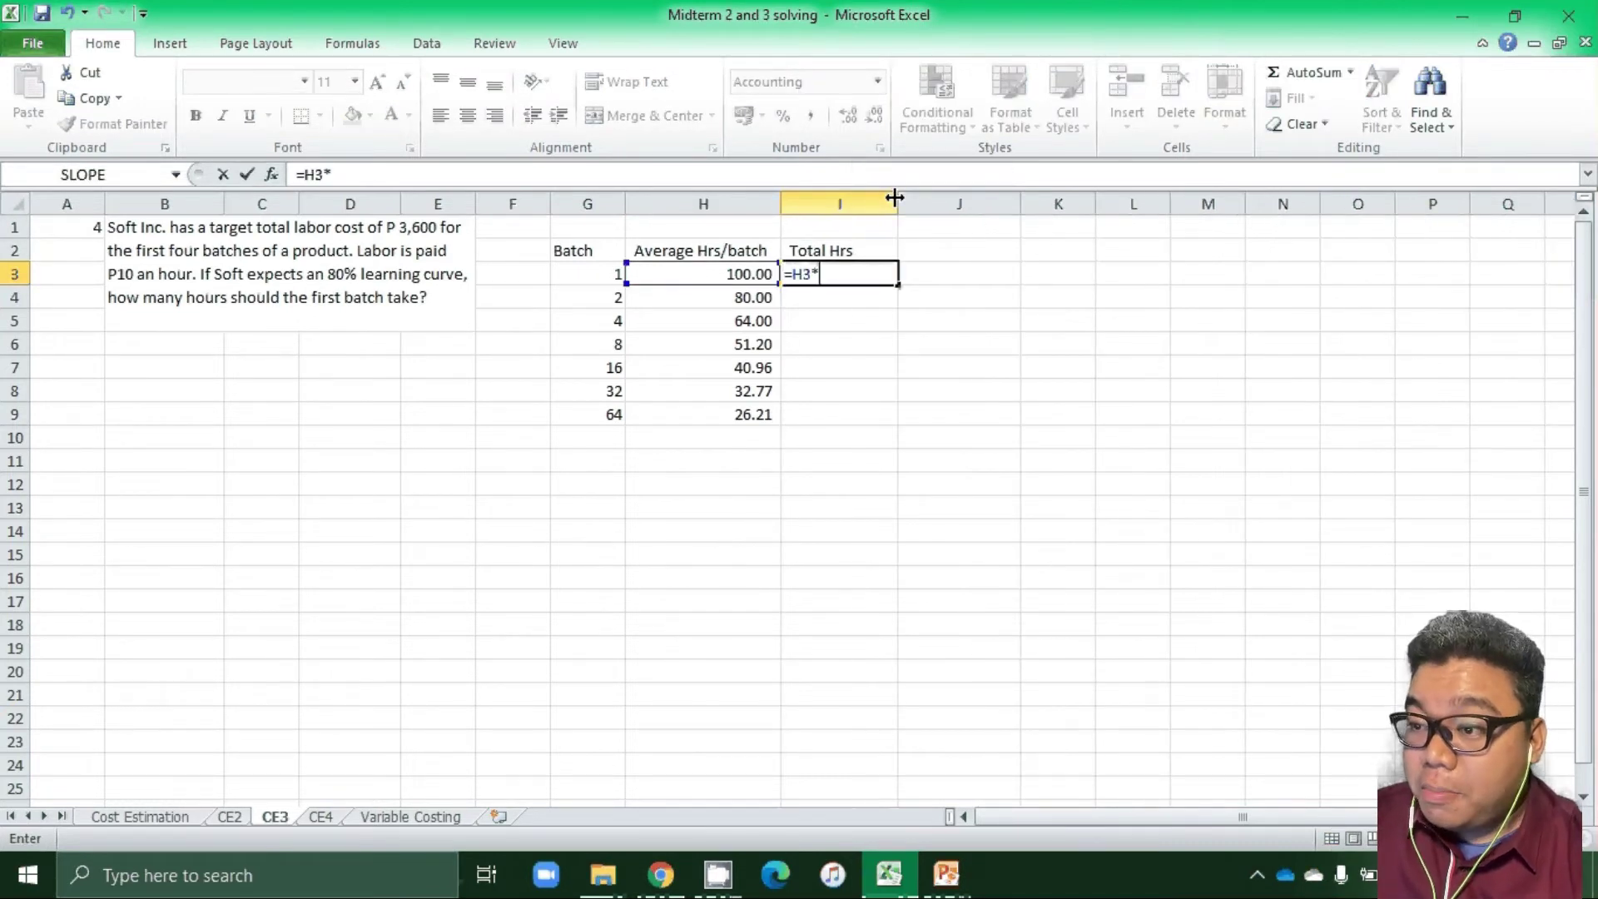
key(Left)
key(Left)
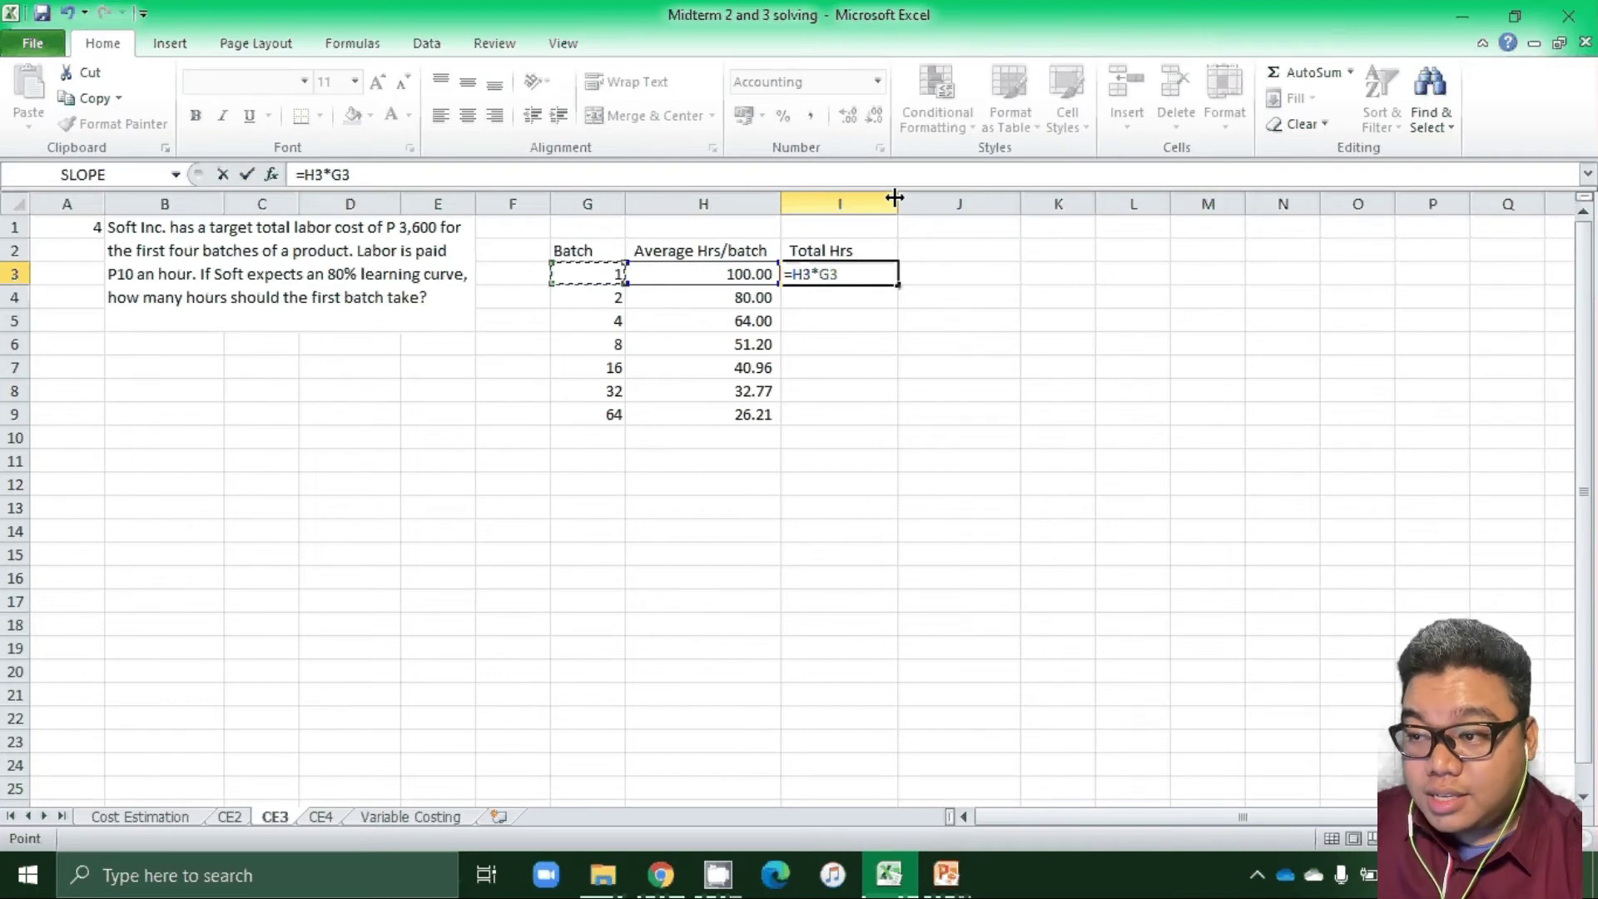
key(Return)
Fill the total hours formula down from I3 through I9.
key(ctrl+d)
key(Return)
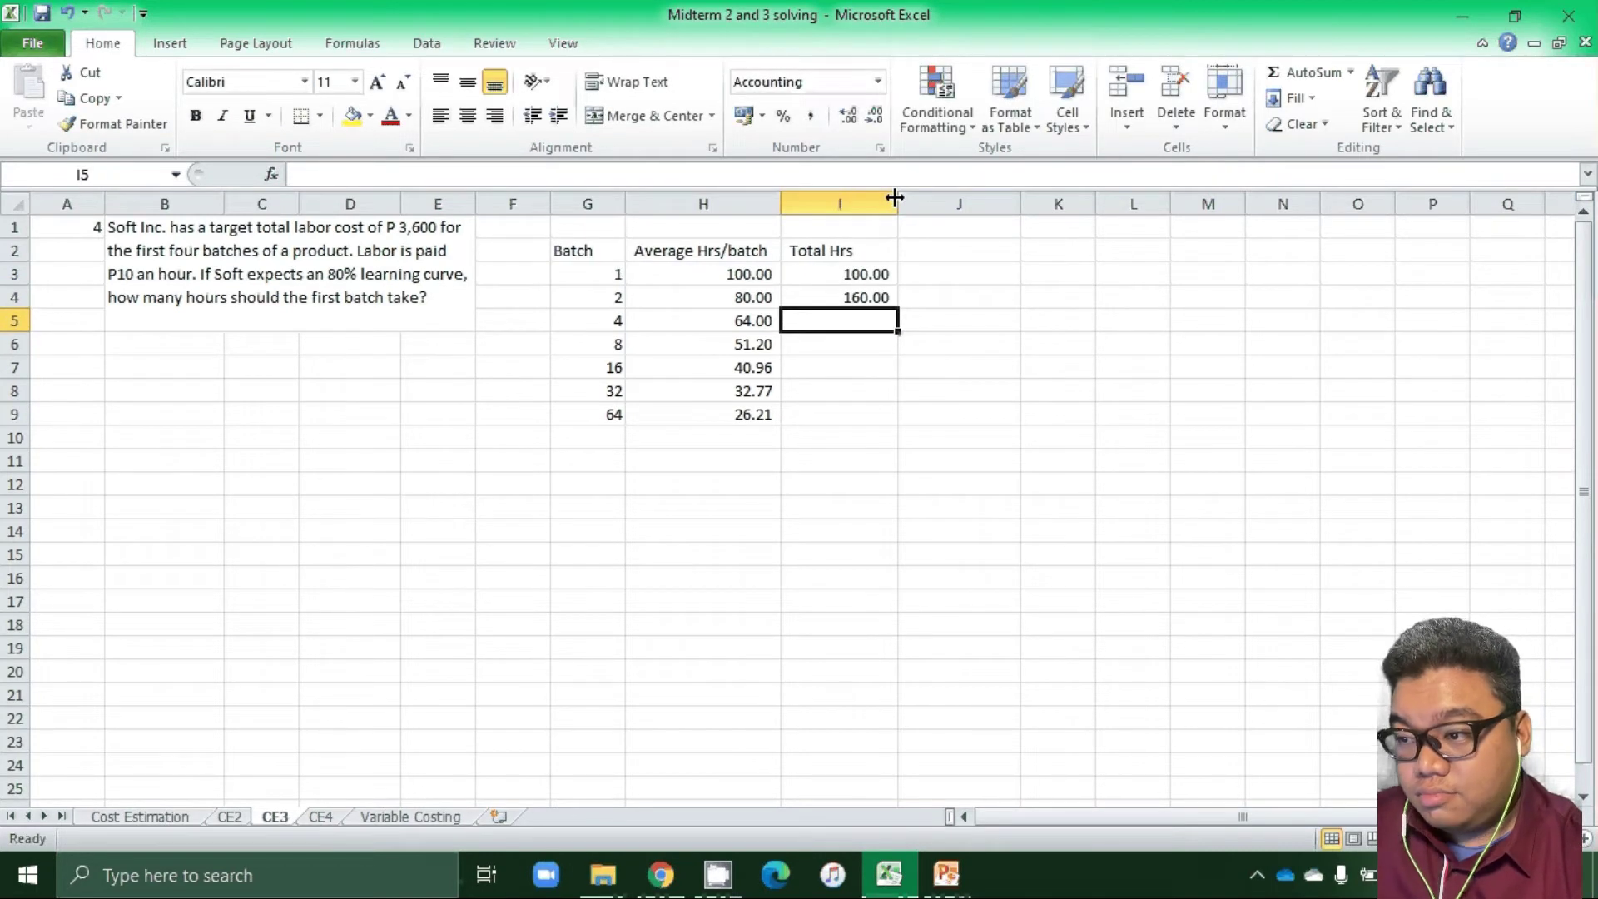
key(ctrl+d)
key(Return)
key(ctrl+d)
key(Return)
key(ctrl+d)
key(Return)
key(ctrl+d)
key(Return)
key(ctrl+d)
Examine the total hours in column I against the first and second batch numbers in column G.
key(Up)
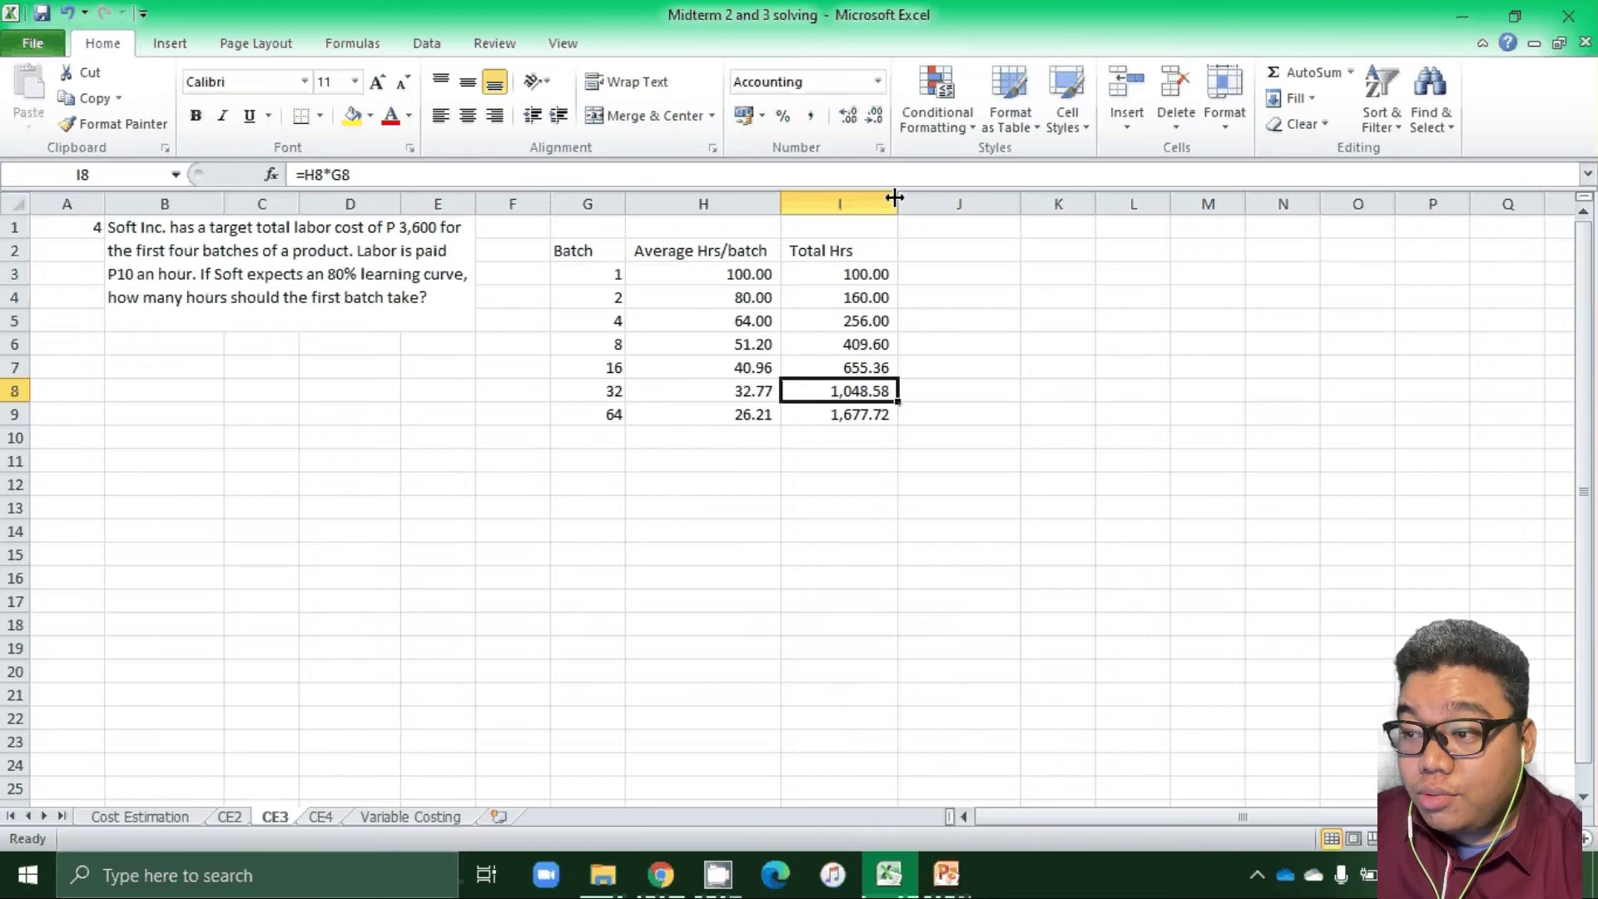
key(Up)
key(Up)
key(Up)
key(Up)
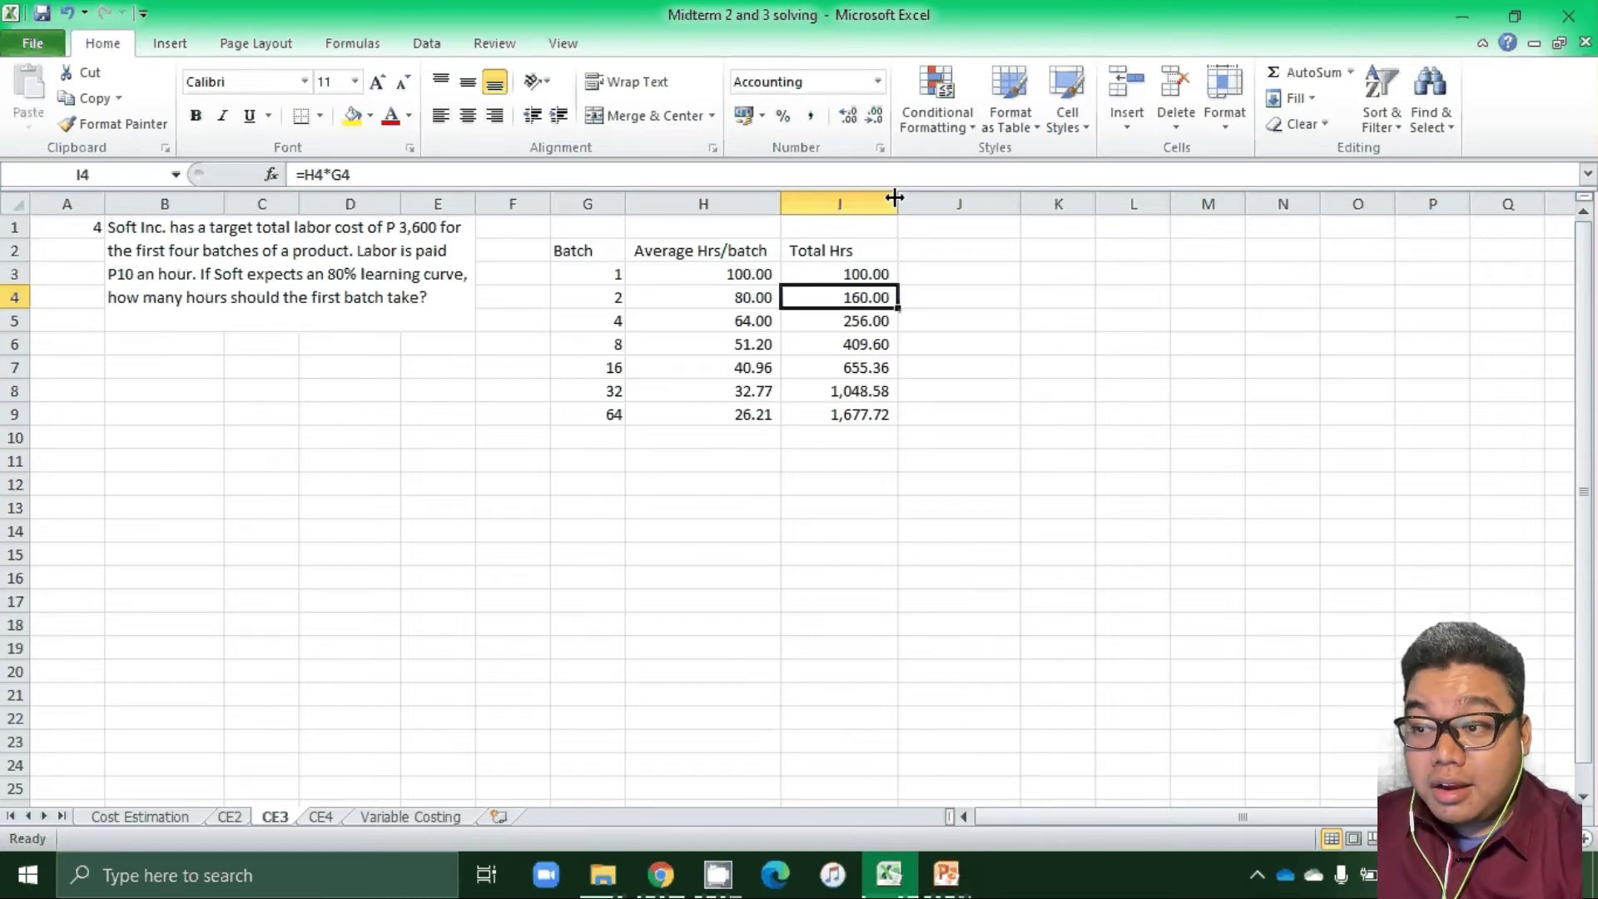
key(Left)
key(Left)
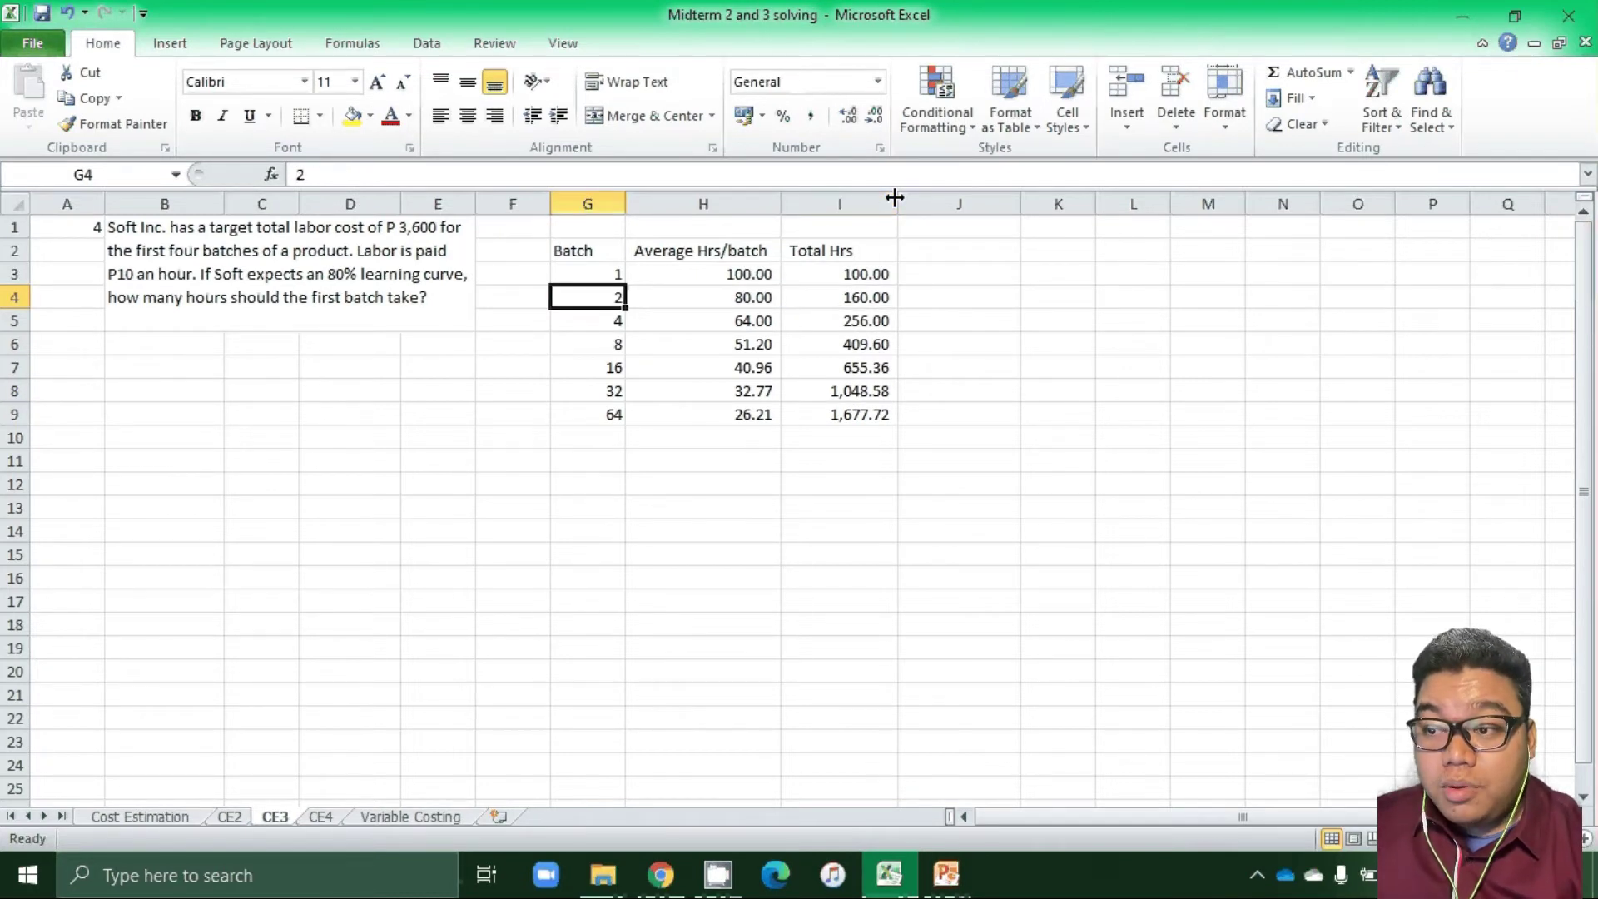
key(Up)
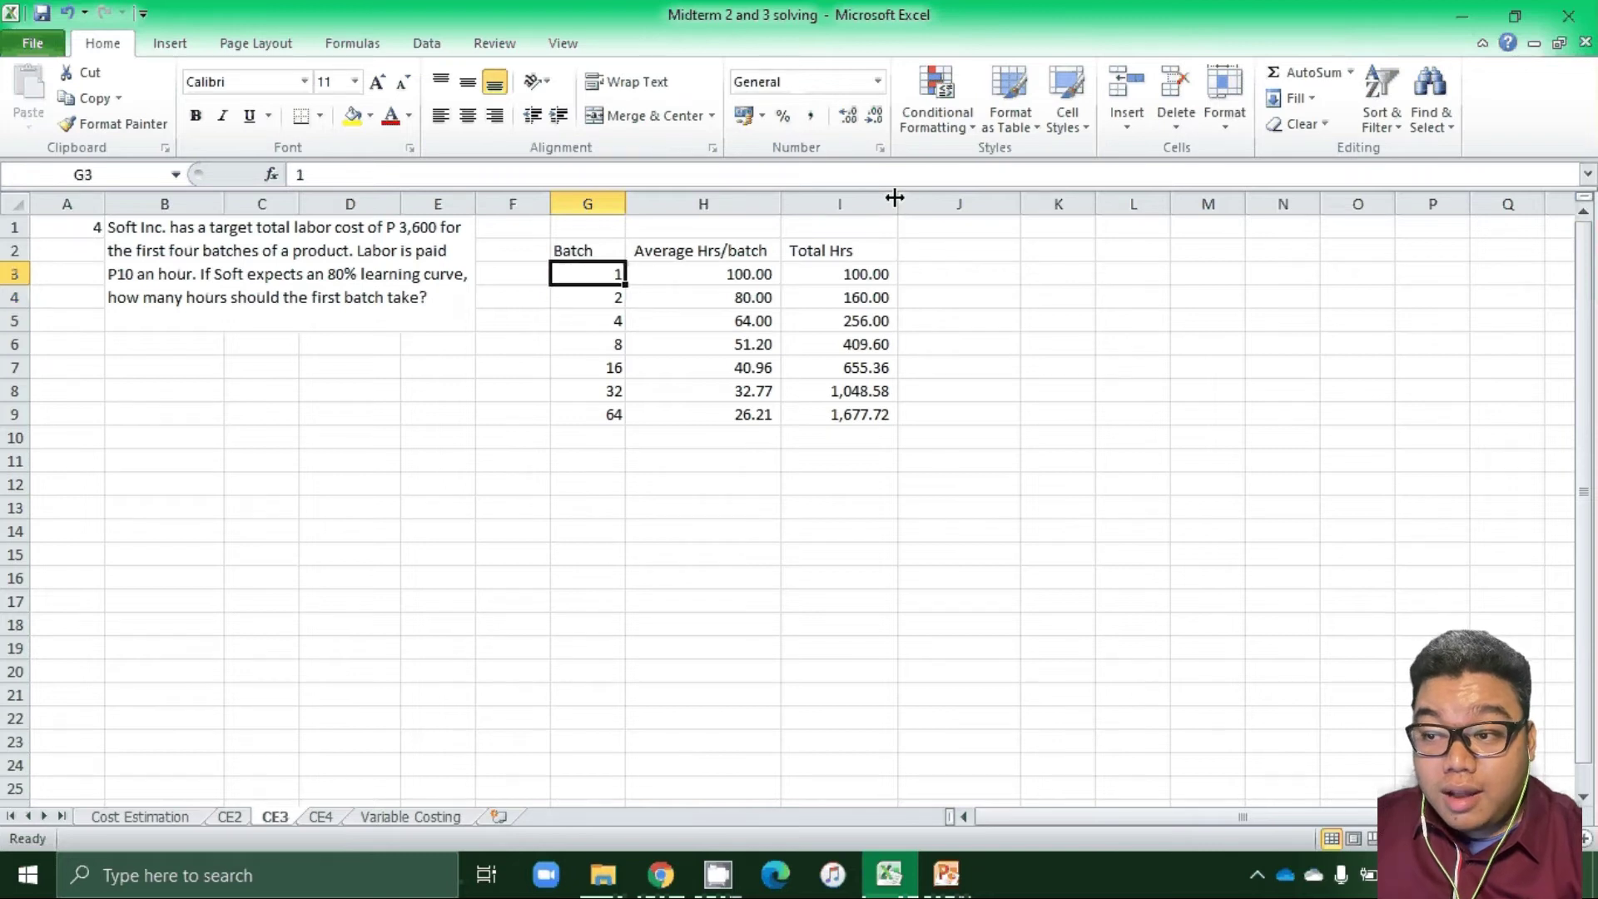
key(Down)
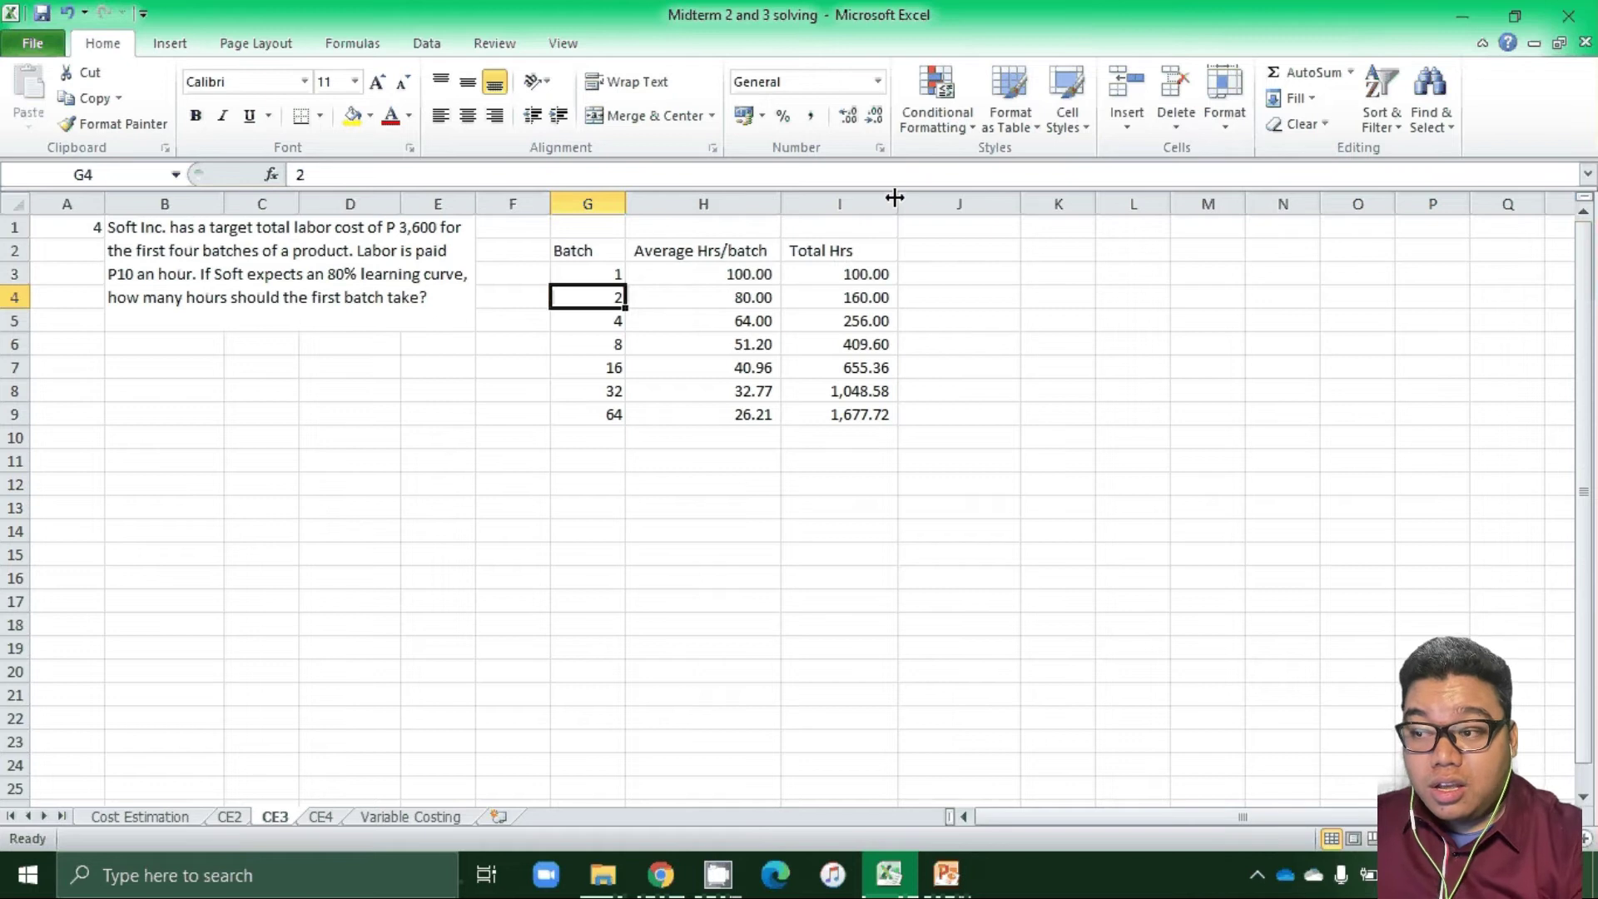
Enter the heading "Incremental Hrs" in J2.
key(Up)
key(Up)
key(Right)
key(Right)
key(Right)
text(Incre)
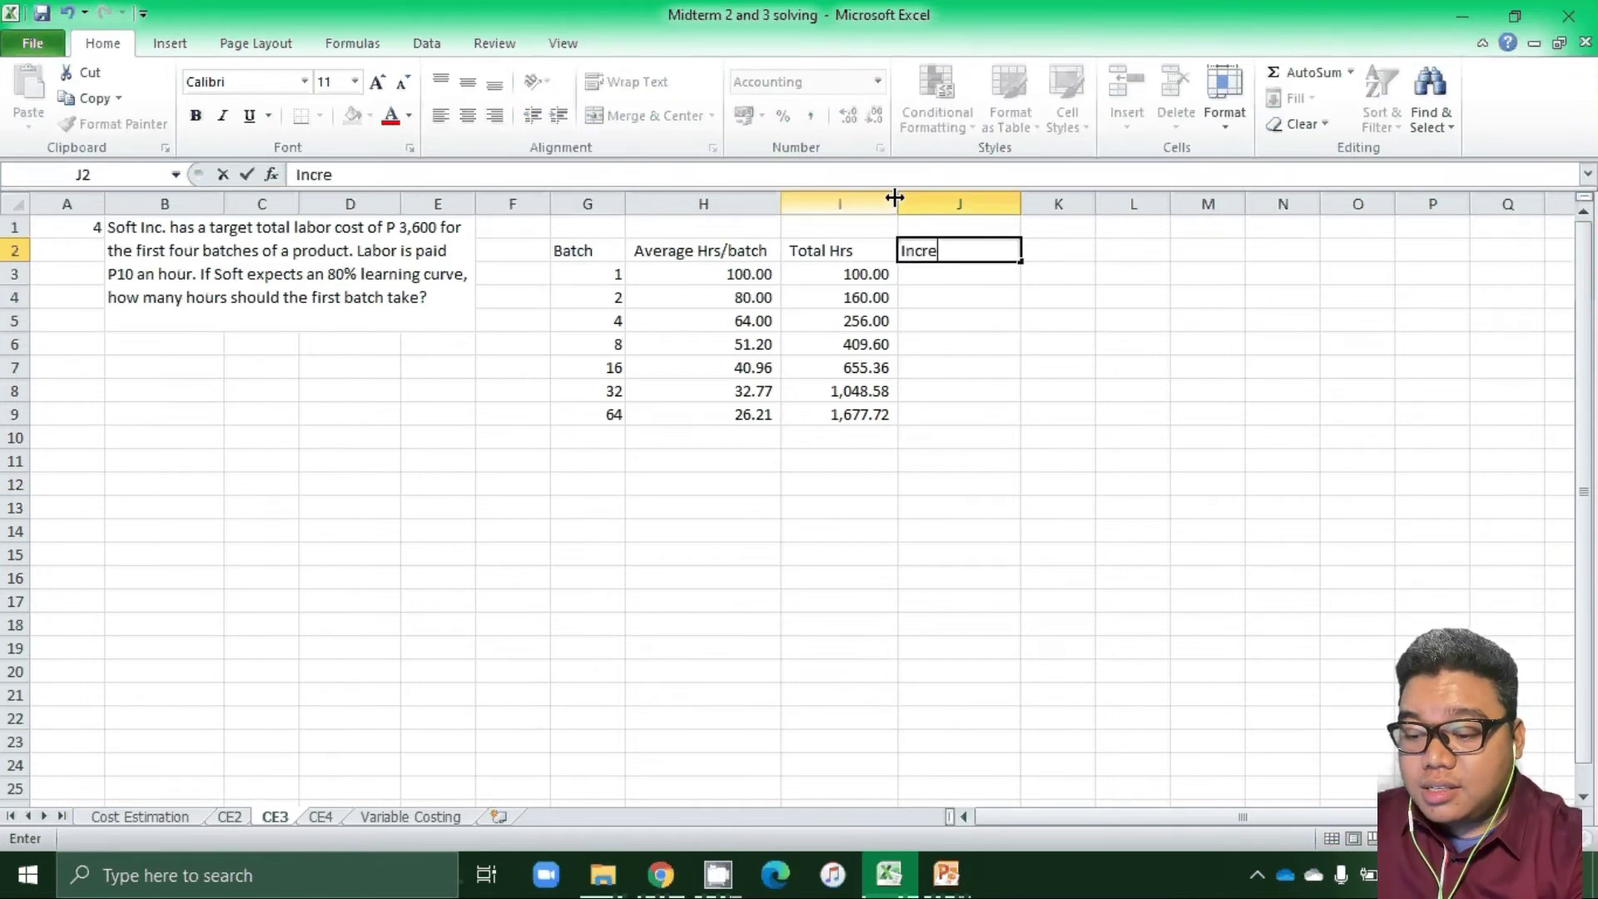
text(mental Hrs)
key(Return)
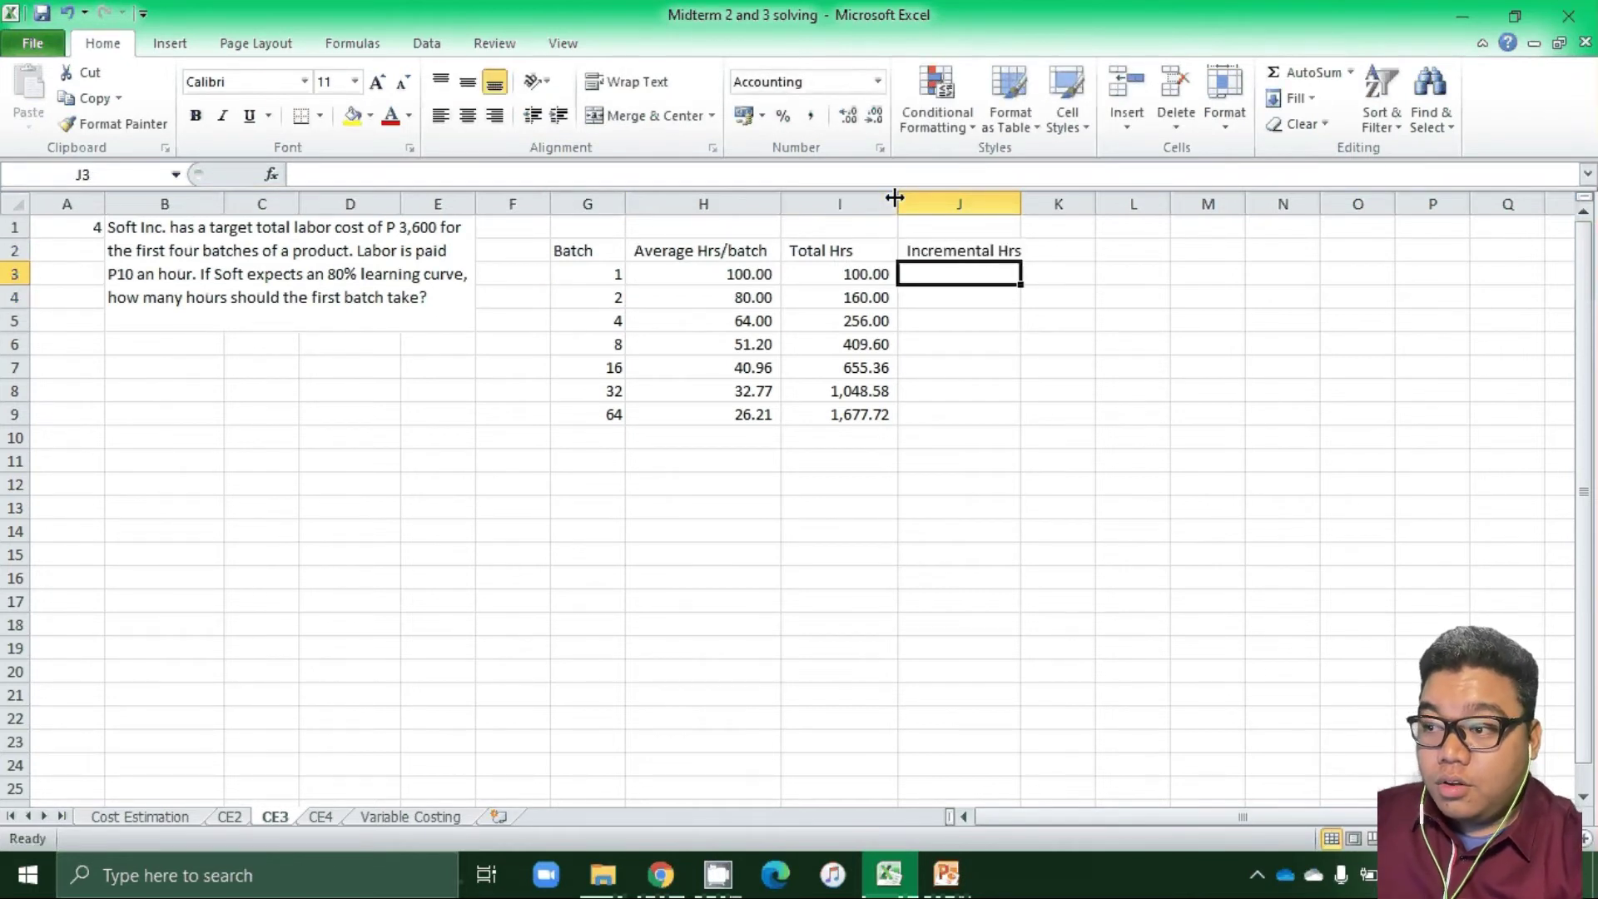
Calculate the incremental hours for batch 2 in J4 with the formula =I4-I3.
key(Down)
text(=)
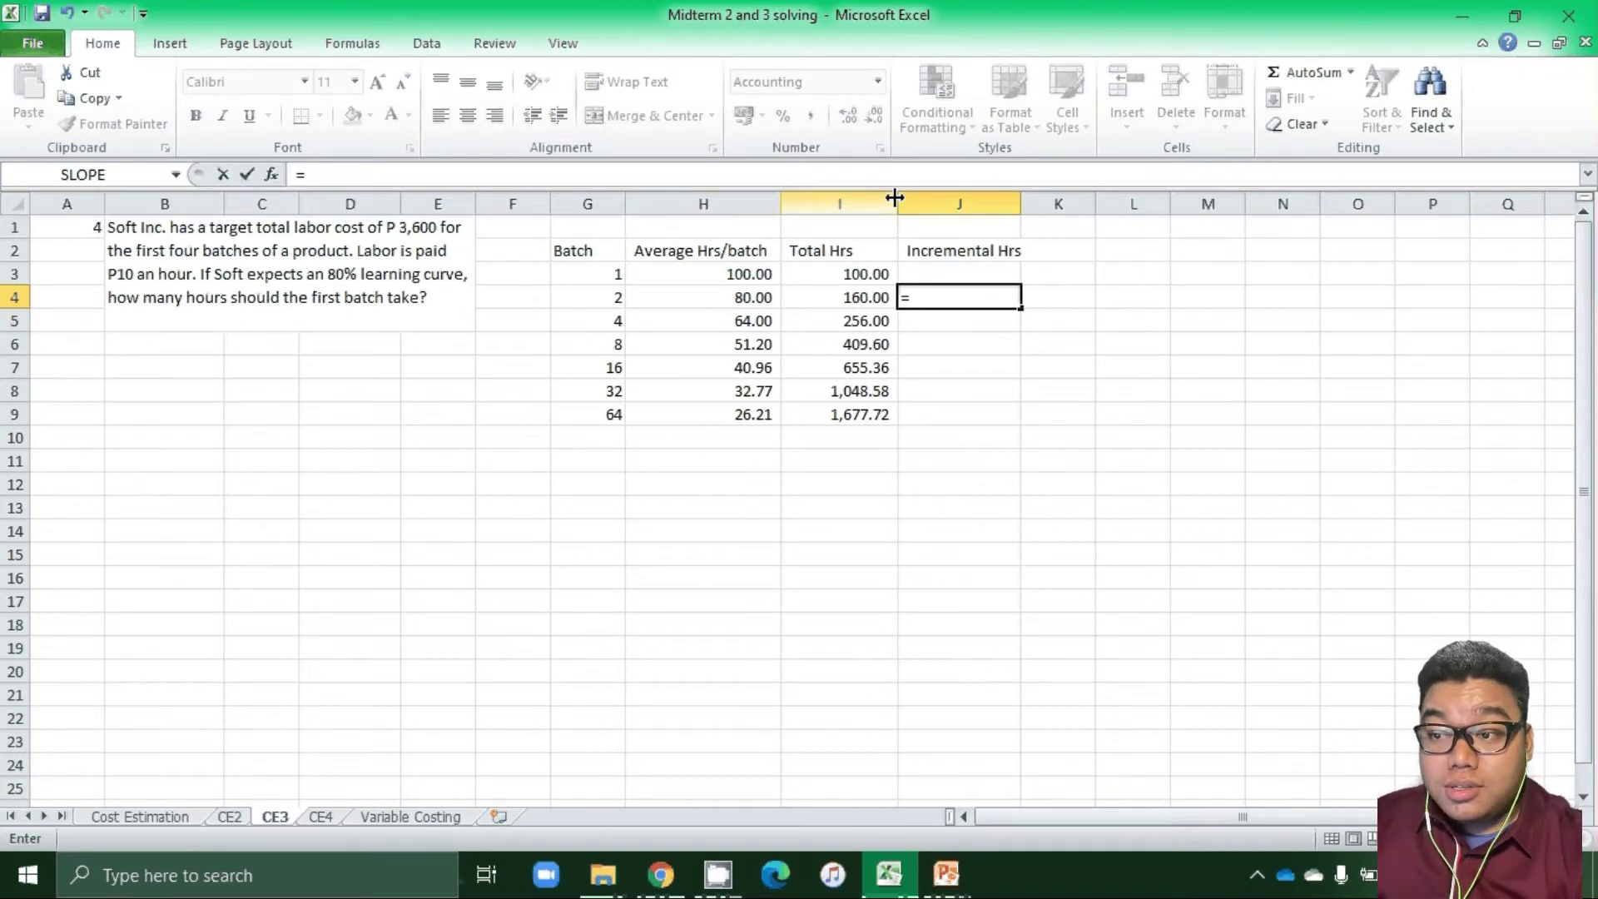
key(Left)
text(-)
key(Up)
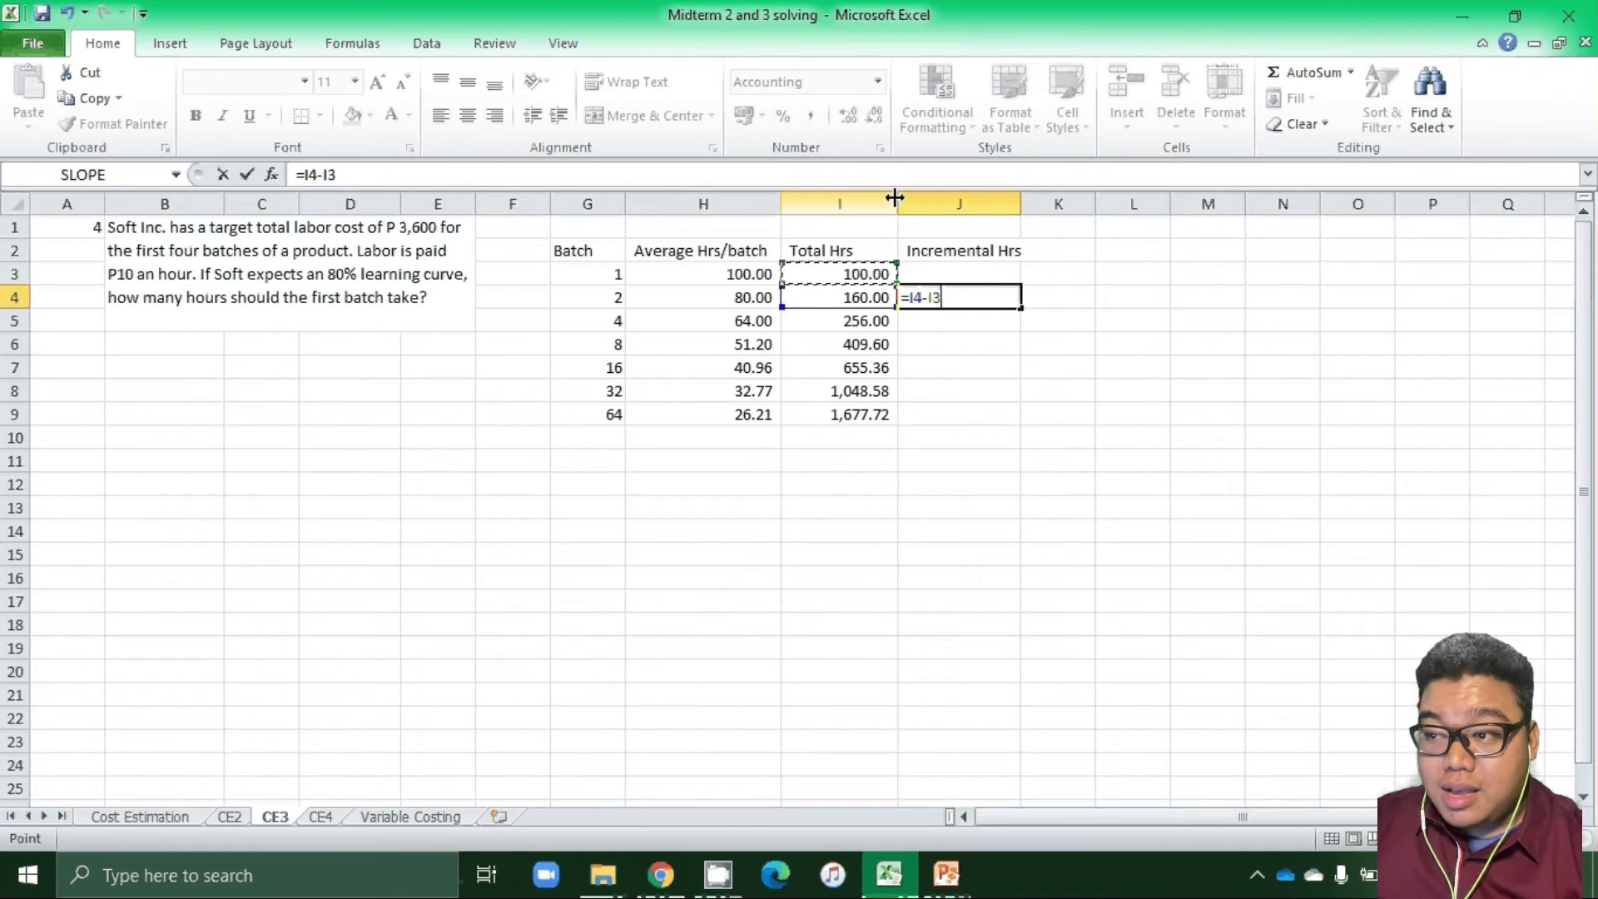
key(Return)
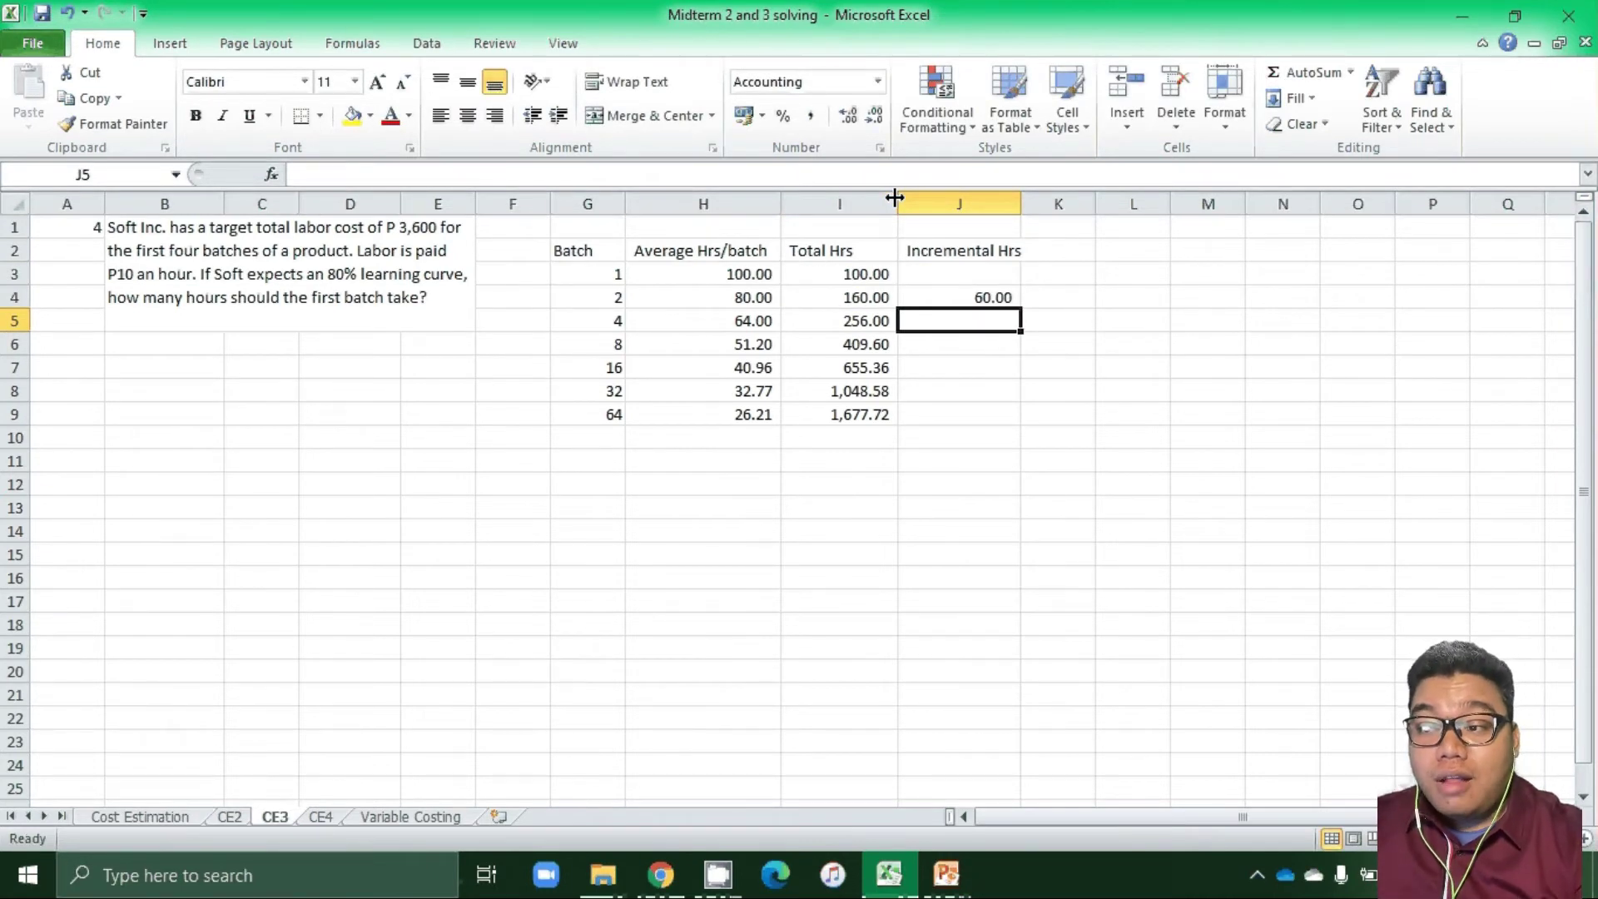
Calculate the incremental hours for batch 4 in J5 with the formula =I5-I4.
key(Left)
key(Left)
key(Left)
key(Up)
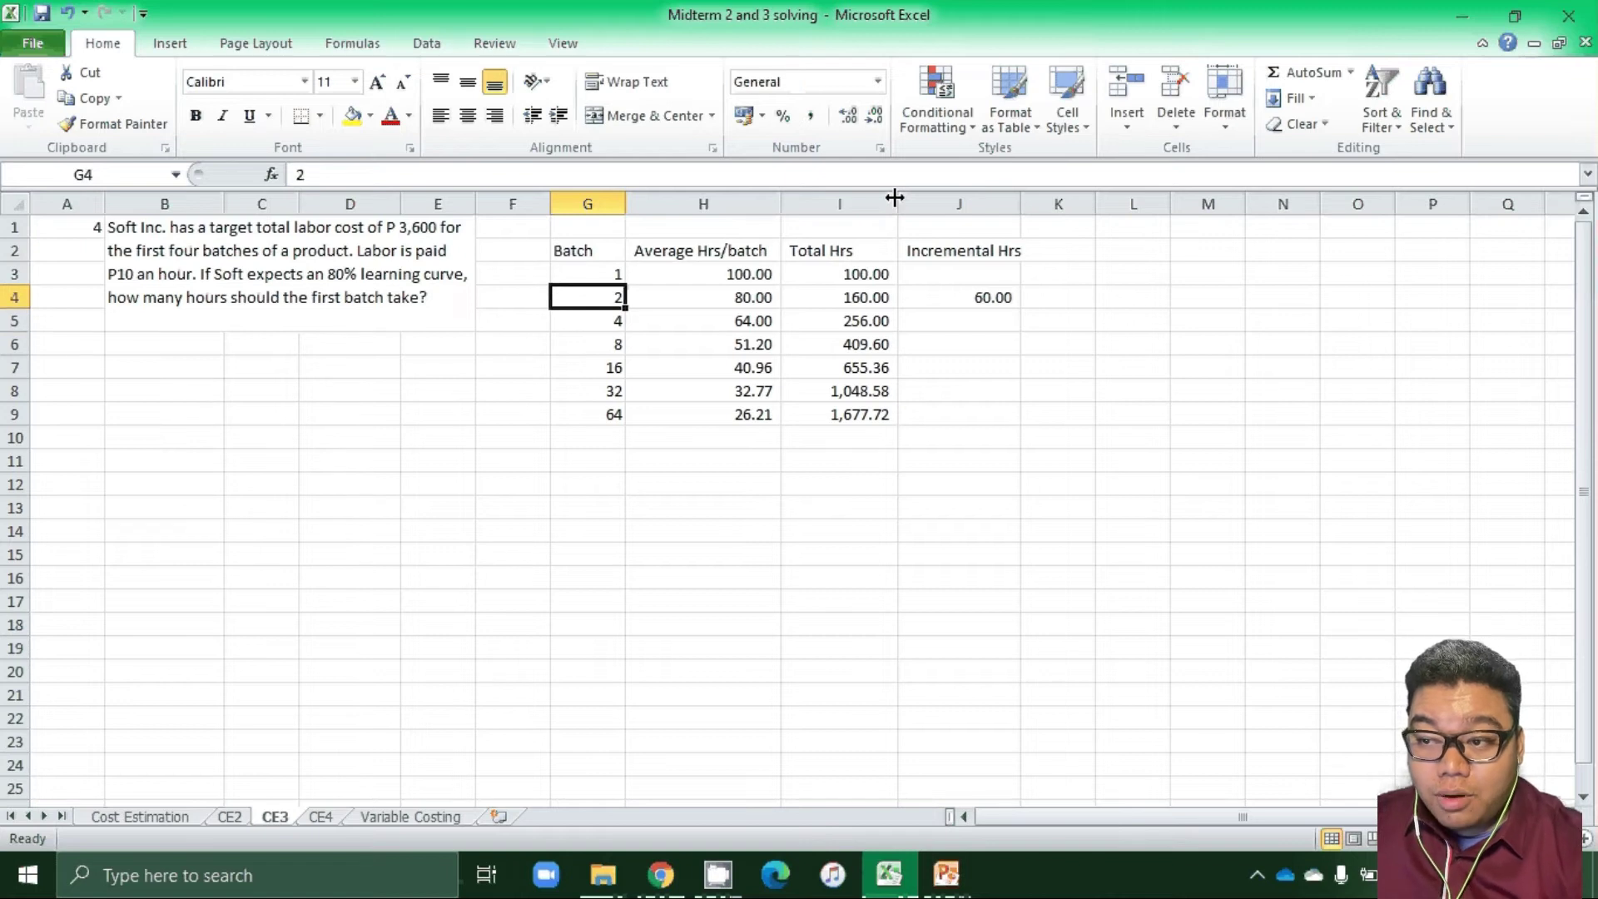
key(Down)
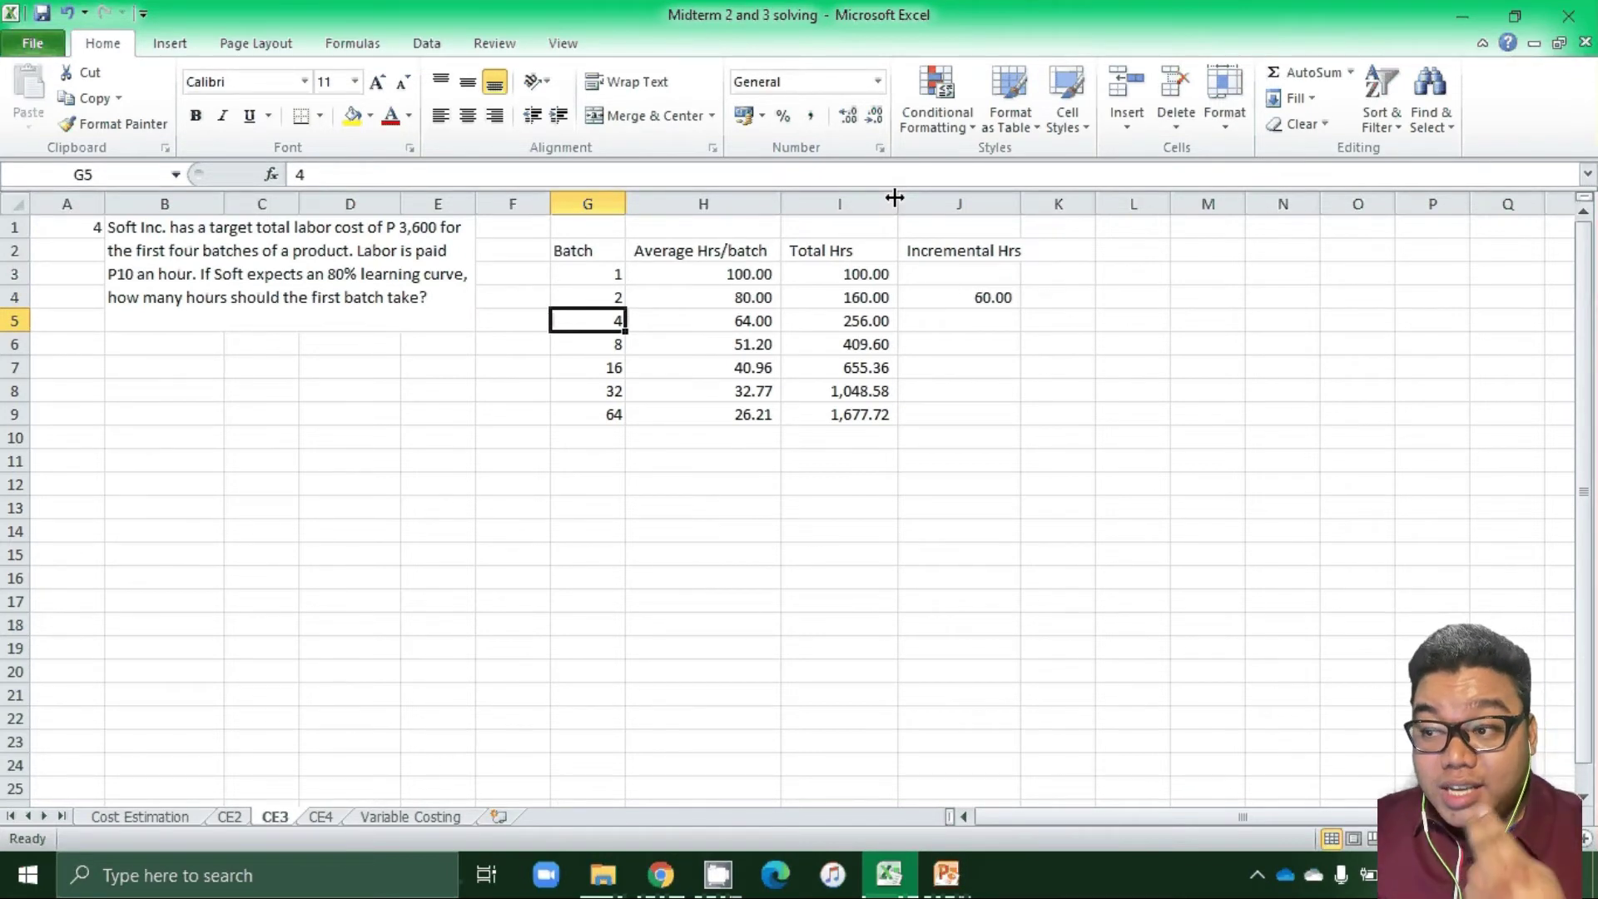
key(Right)
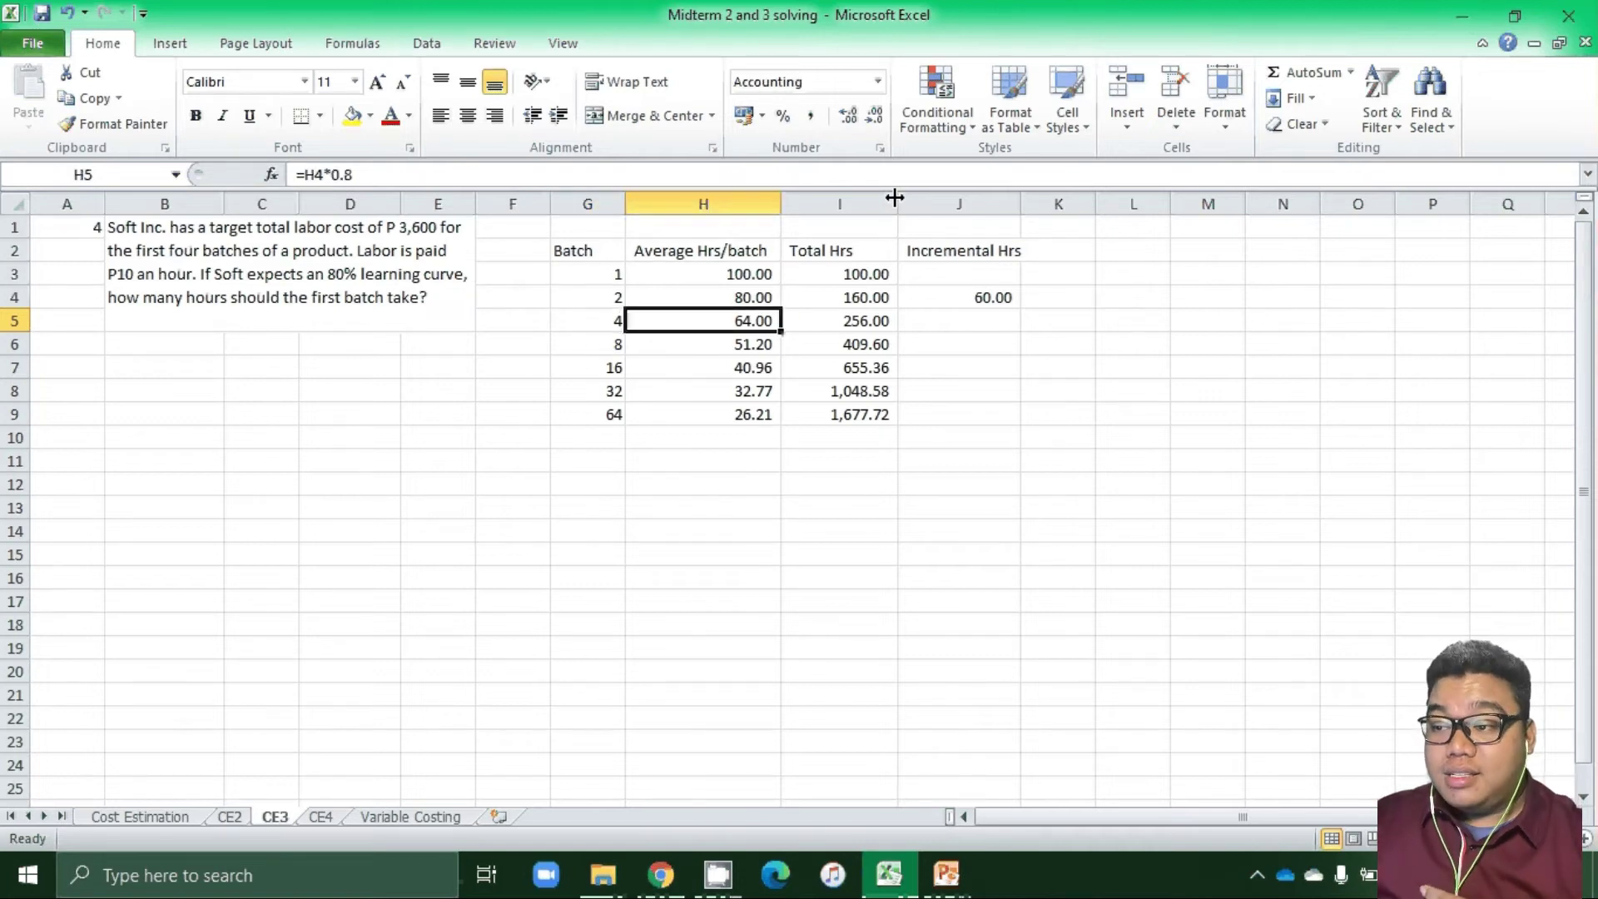
key(Right)
key(Right)
text(=)
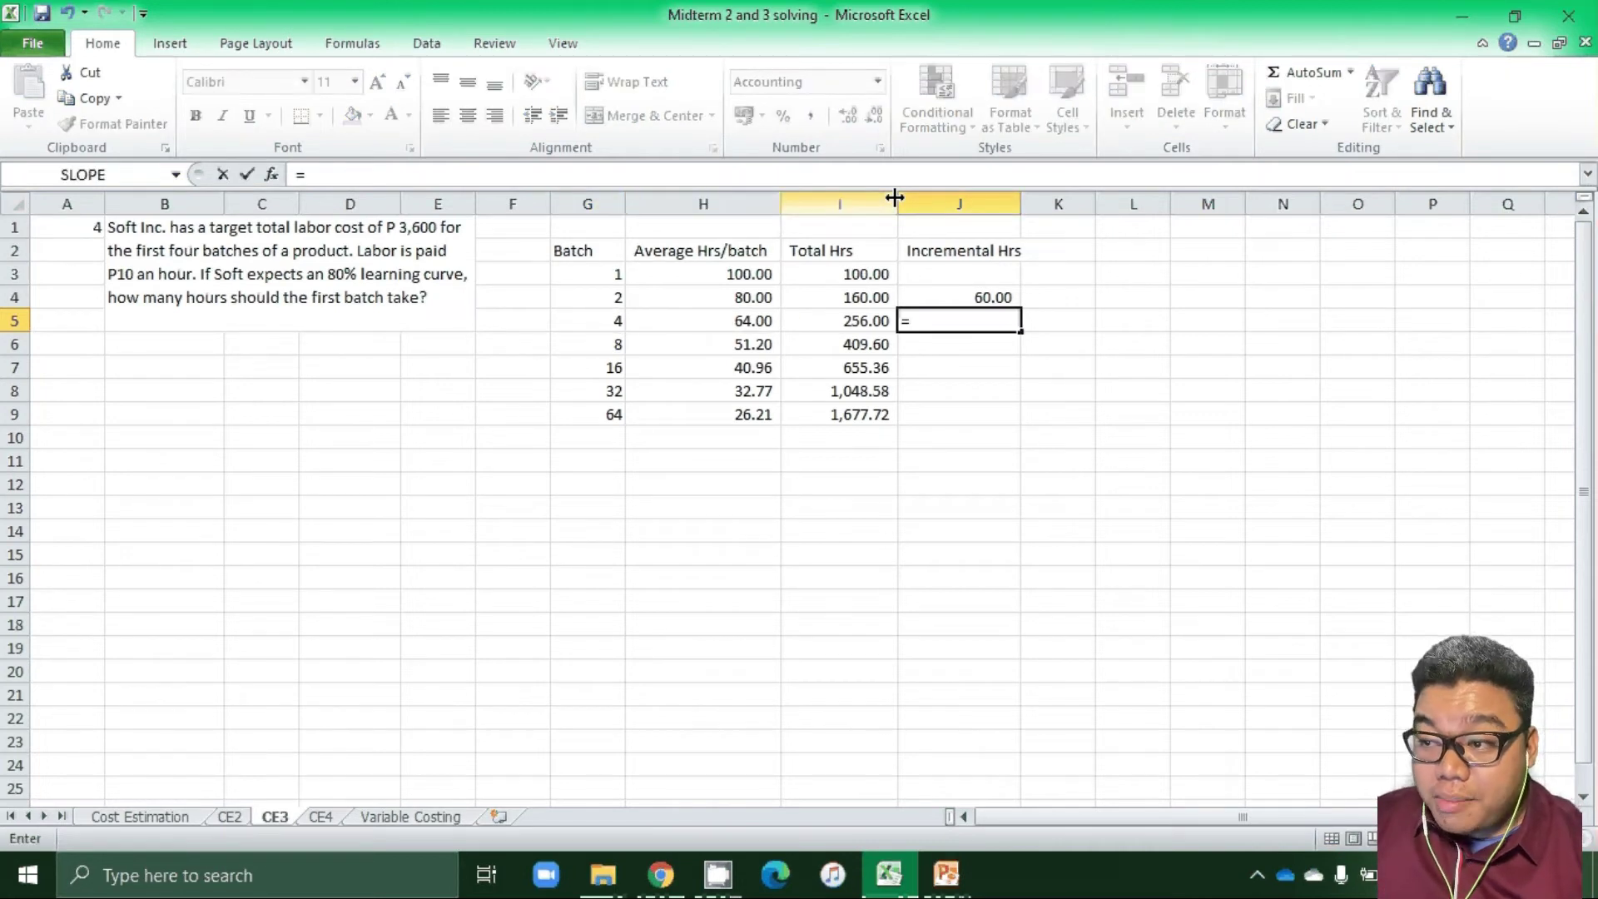
key(Left)
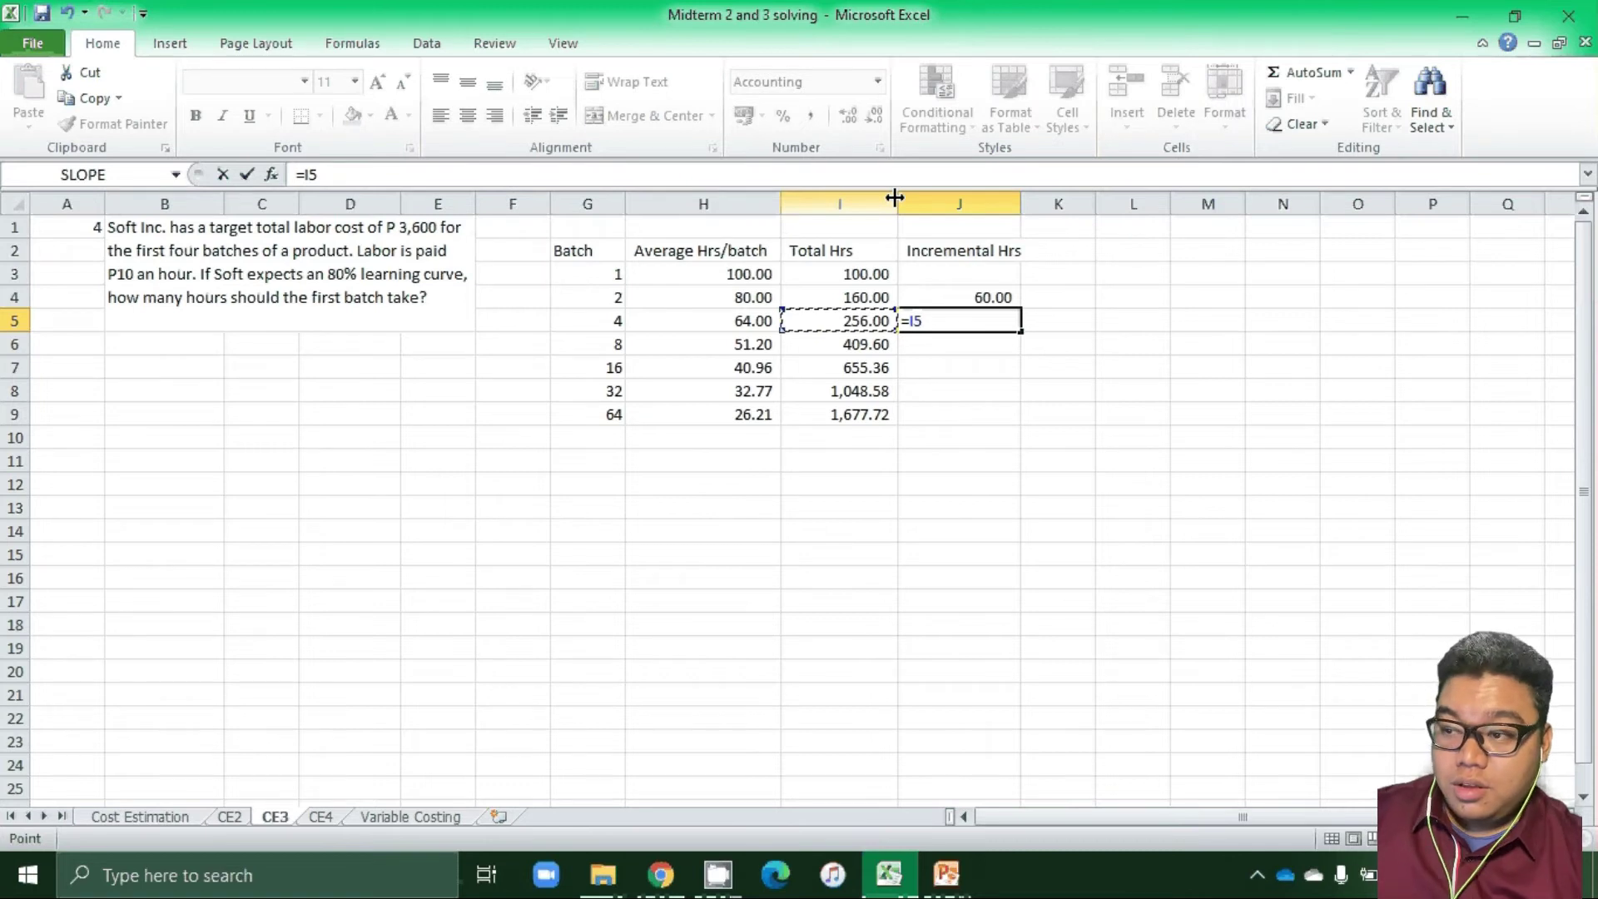
text(-)
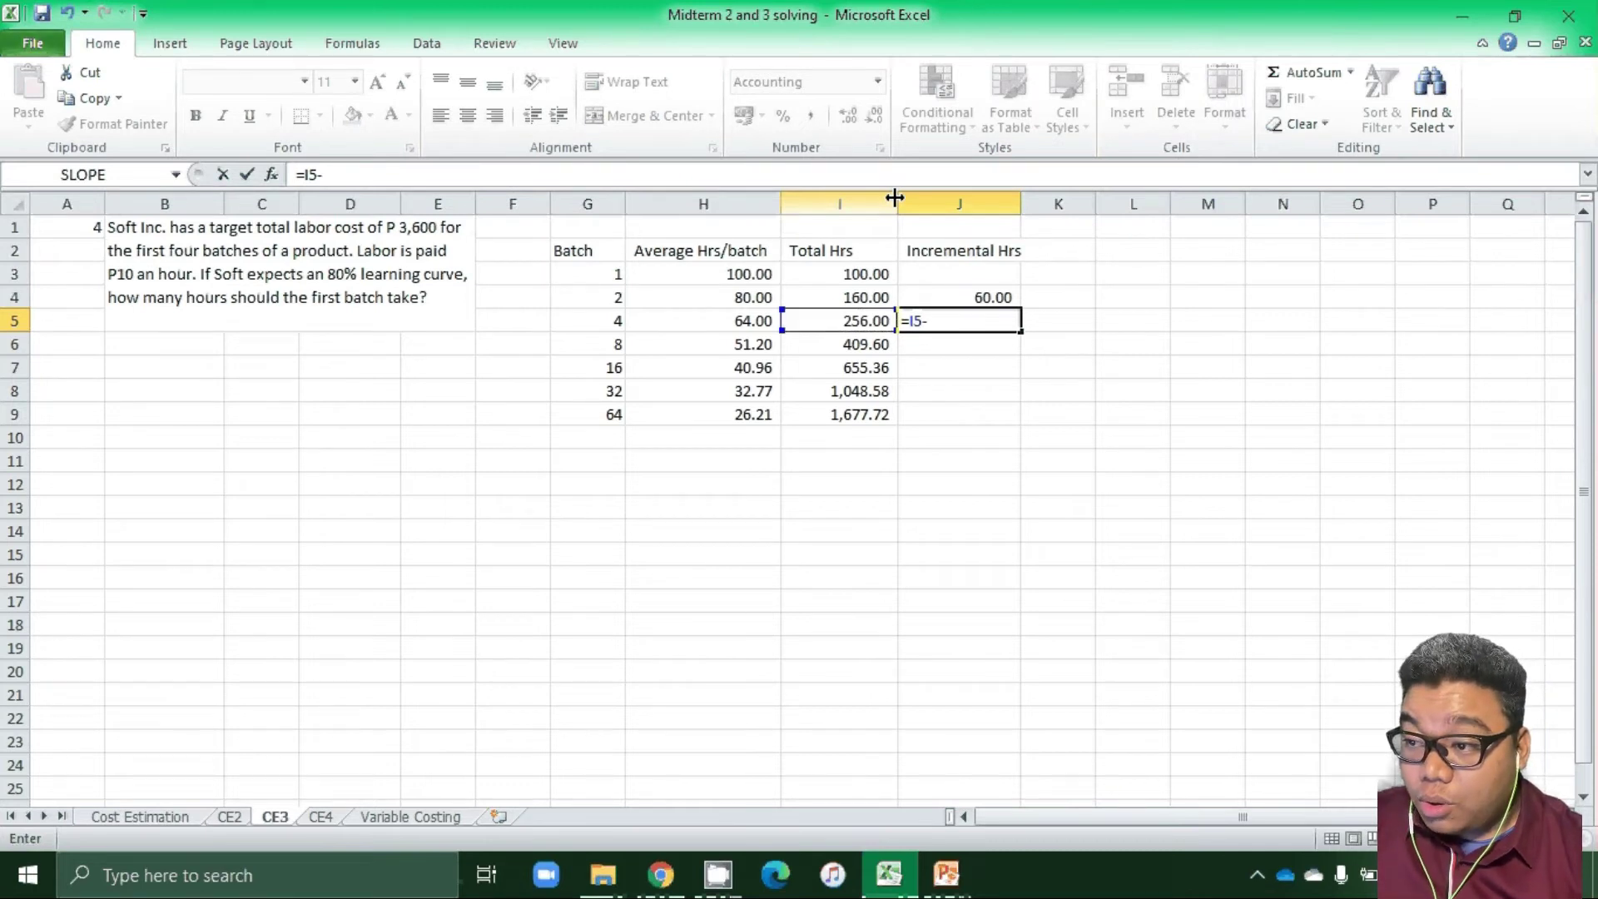
key(Left)
key(Up)
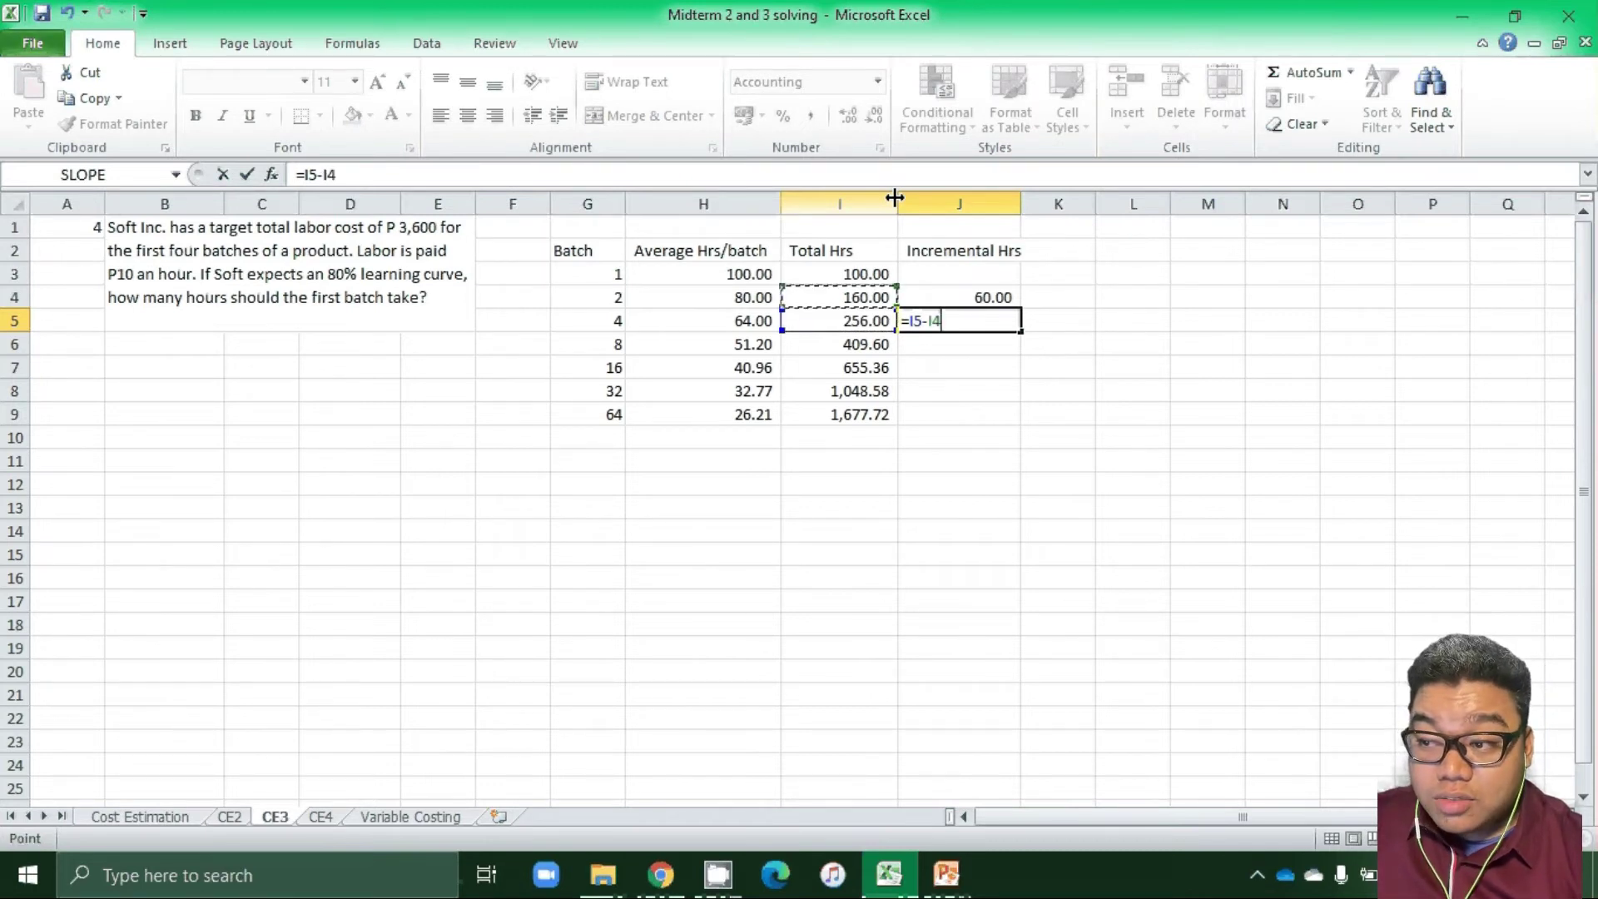
key(Return)
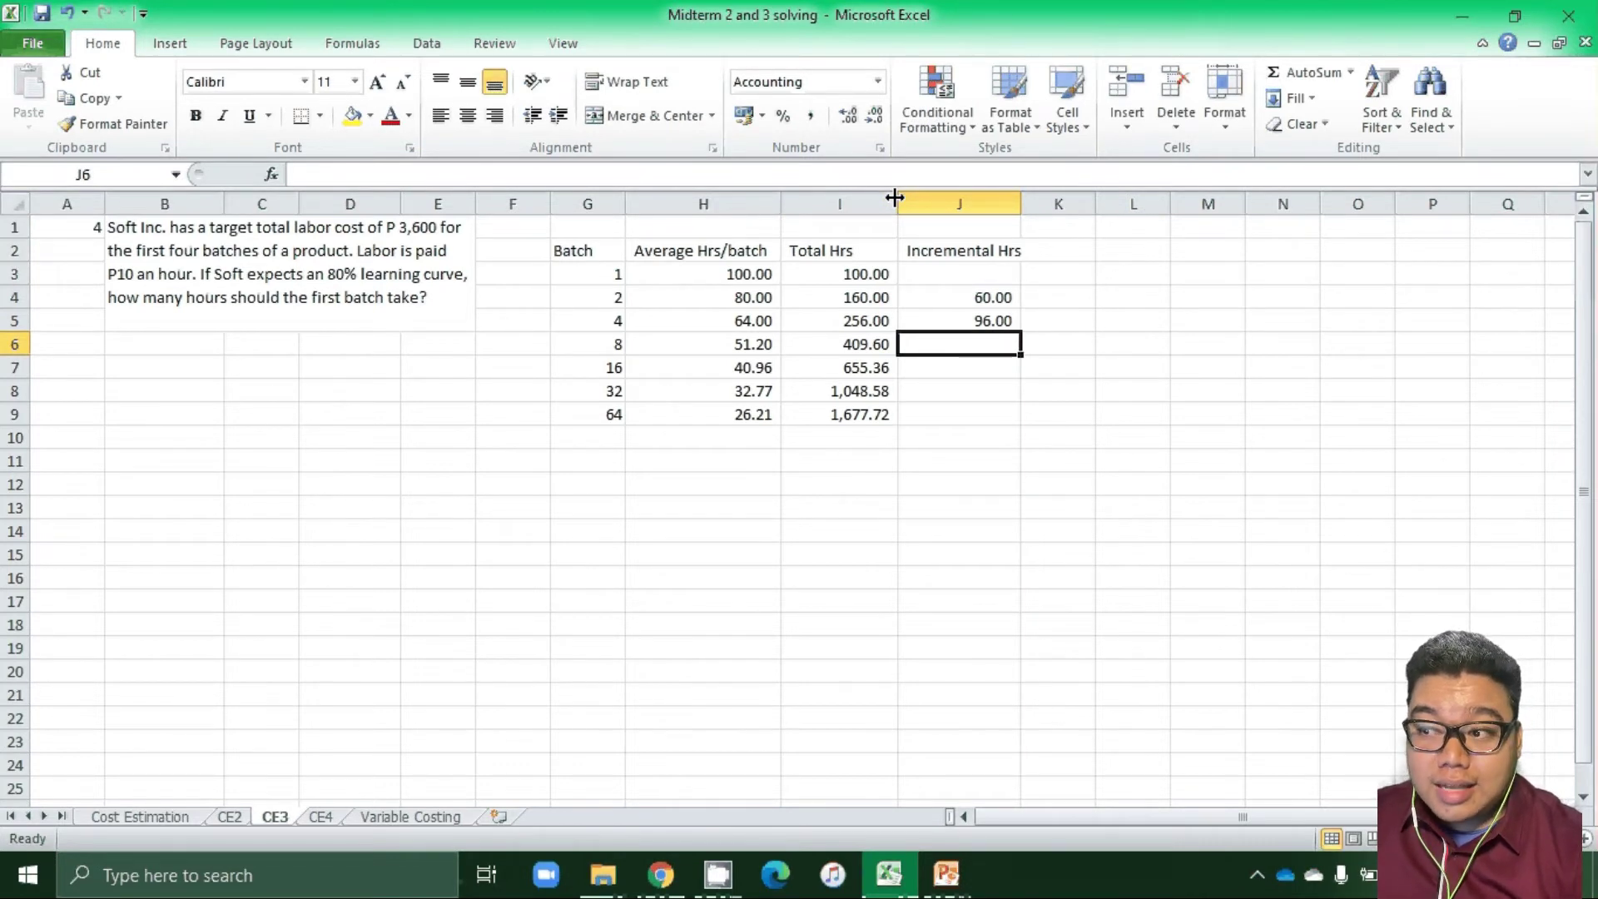
Work out the incremental hours per additional batch in K5 with =J5/2, and clear the cell again.
key(Up)
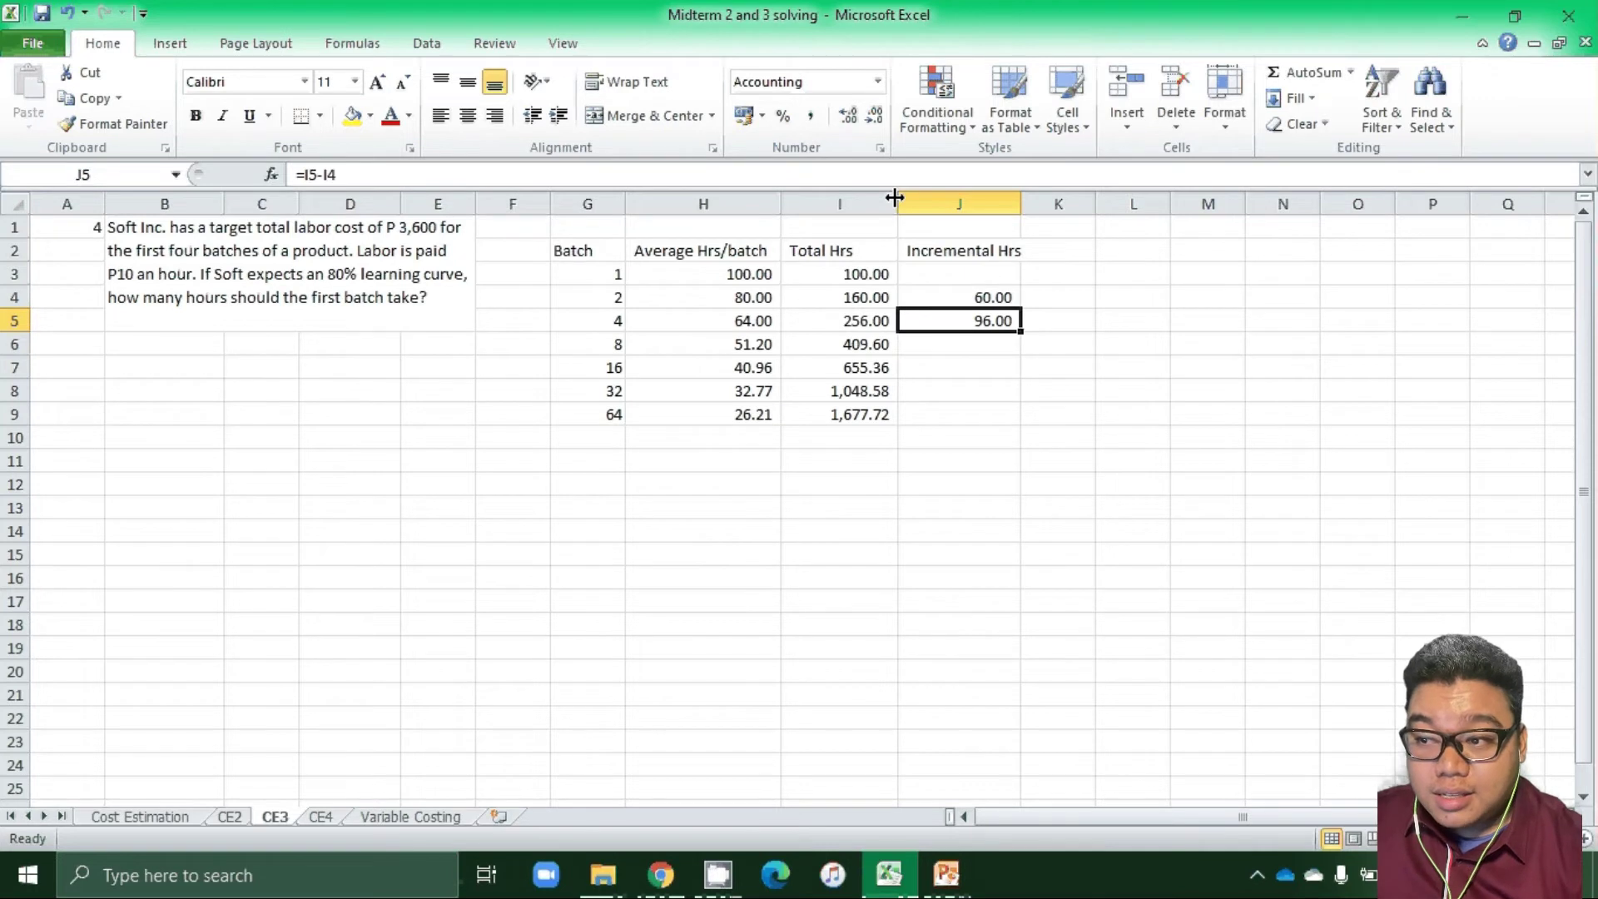
key(Right)
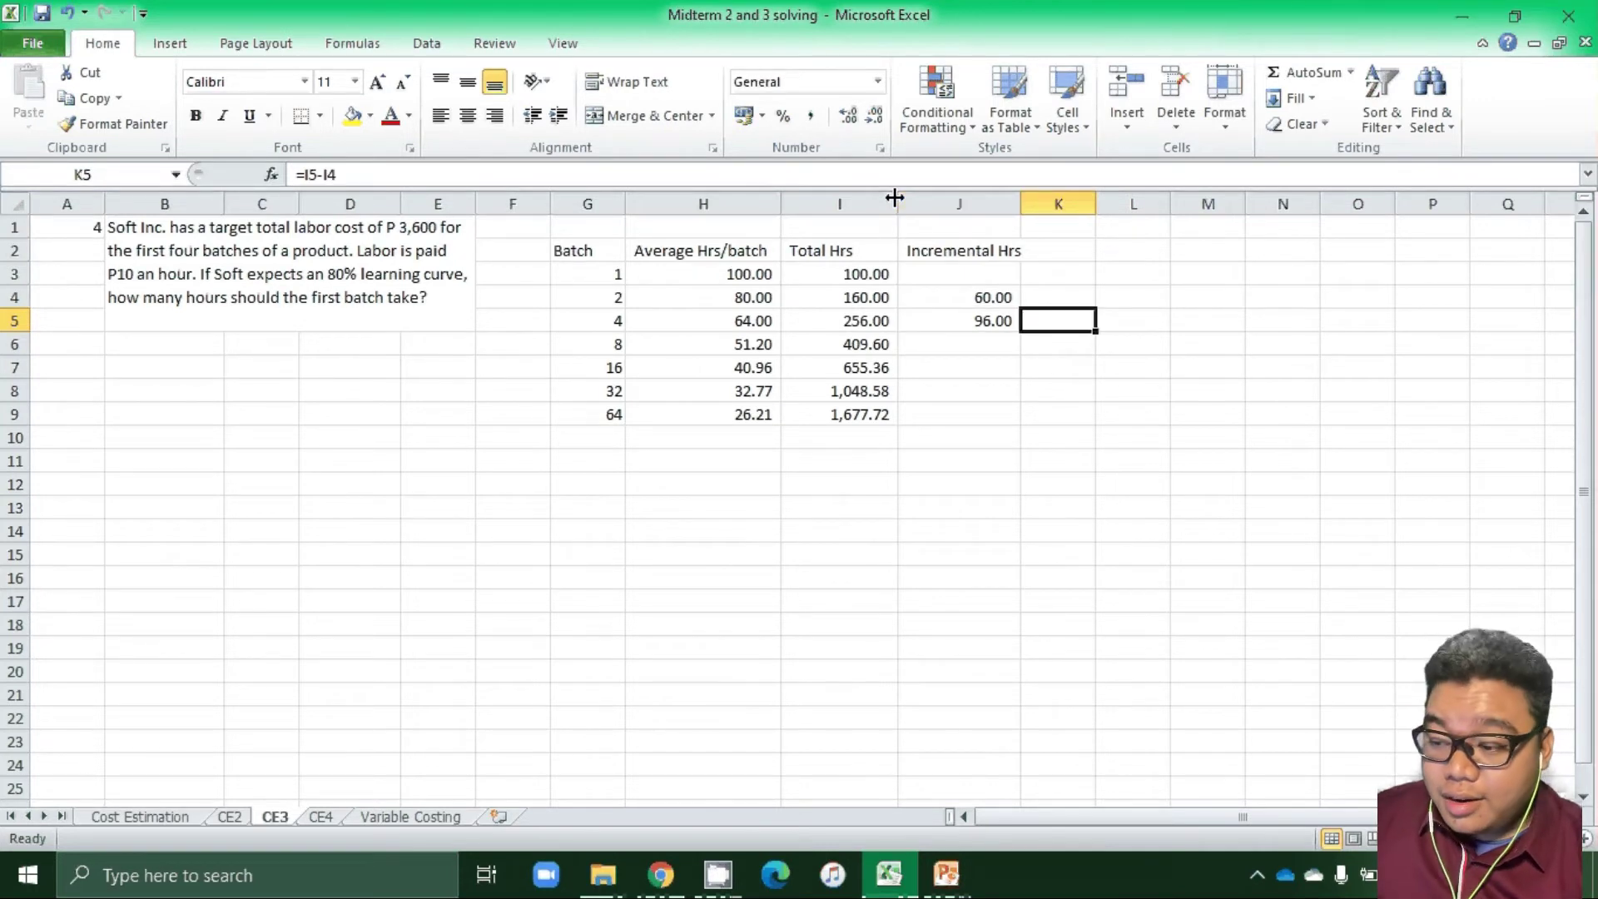
text(=)
key(Left)
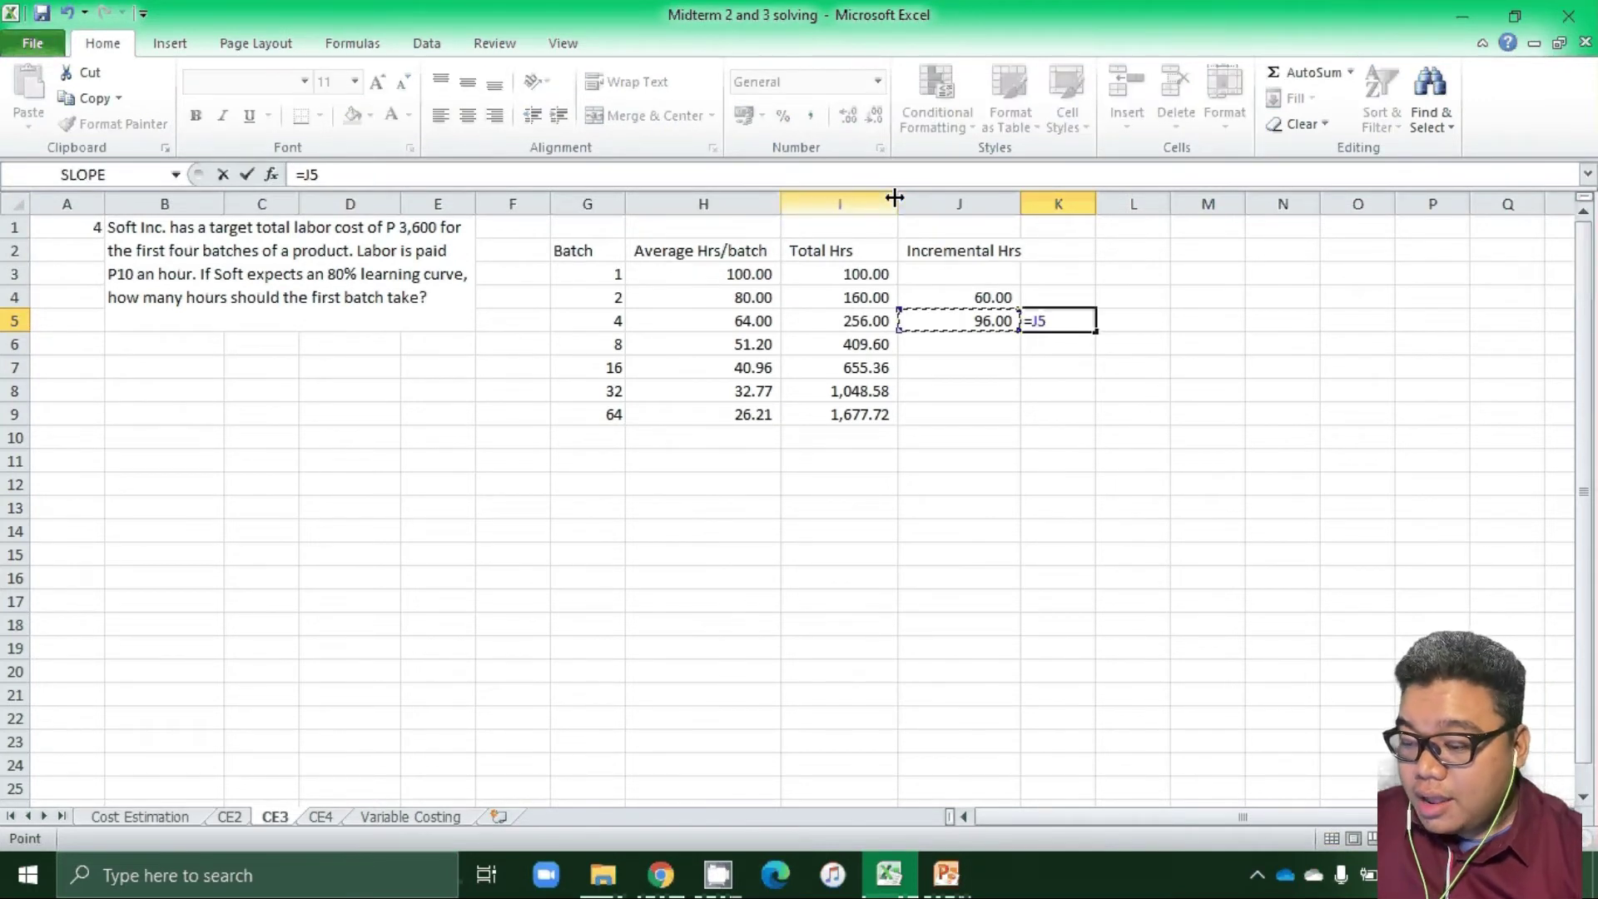
text(/2)
key(ctrl+Return)
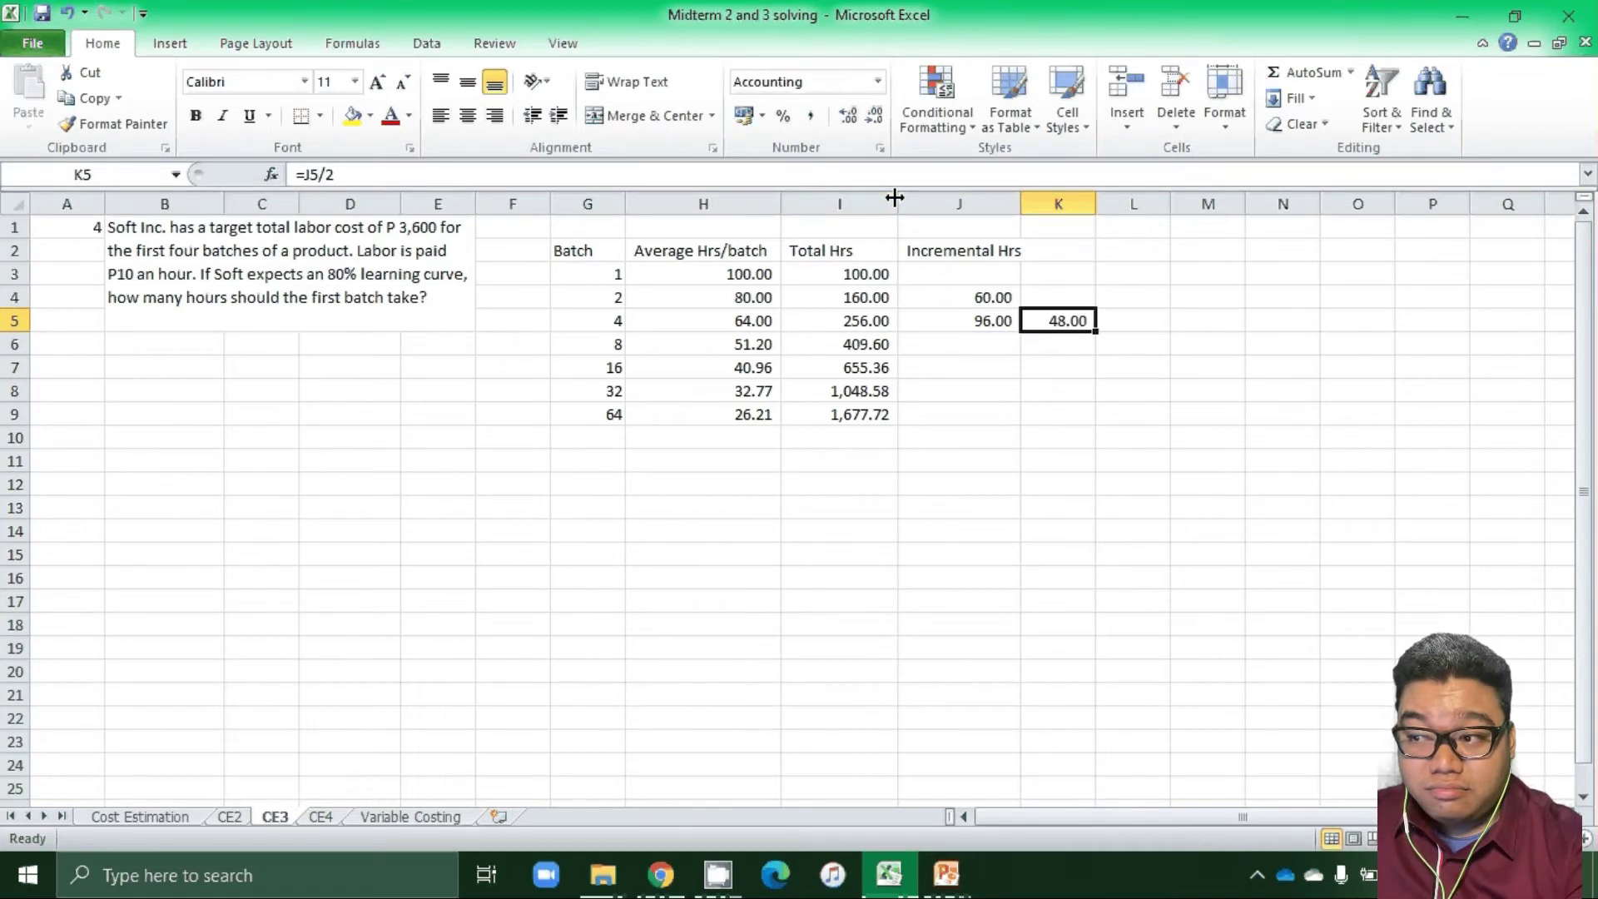
key(Delete)
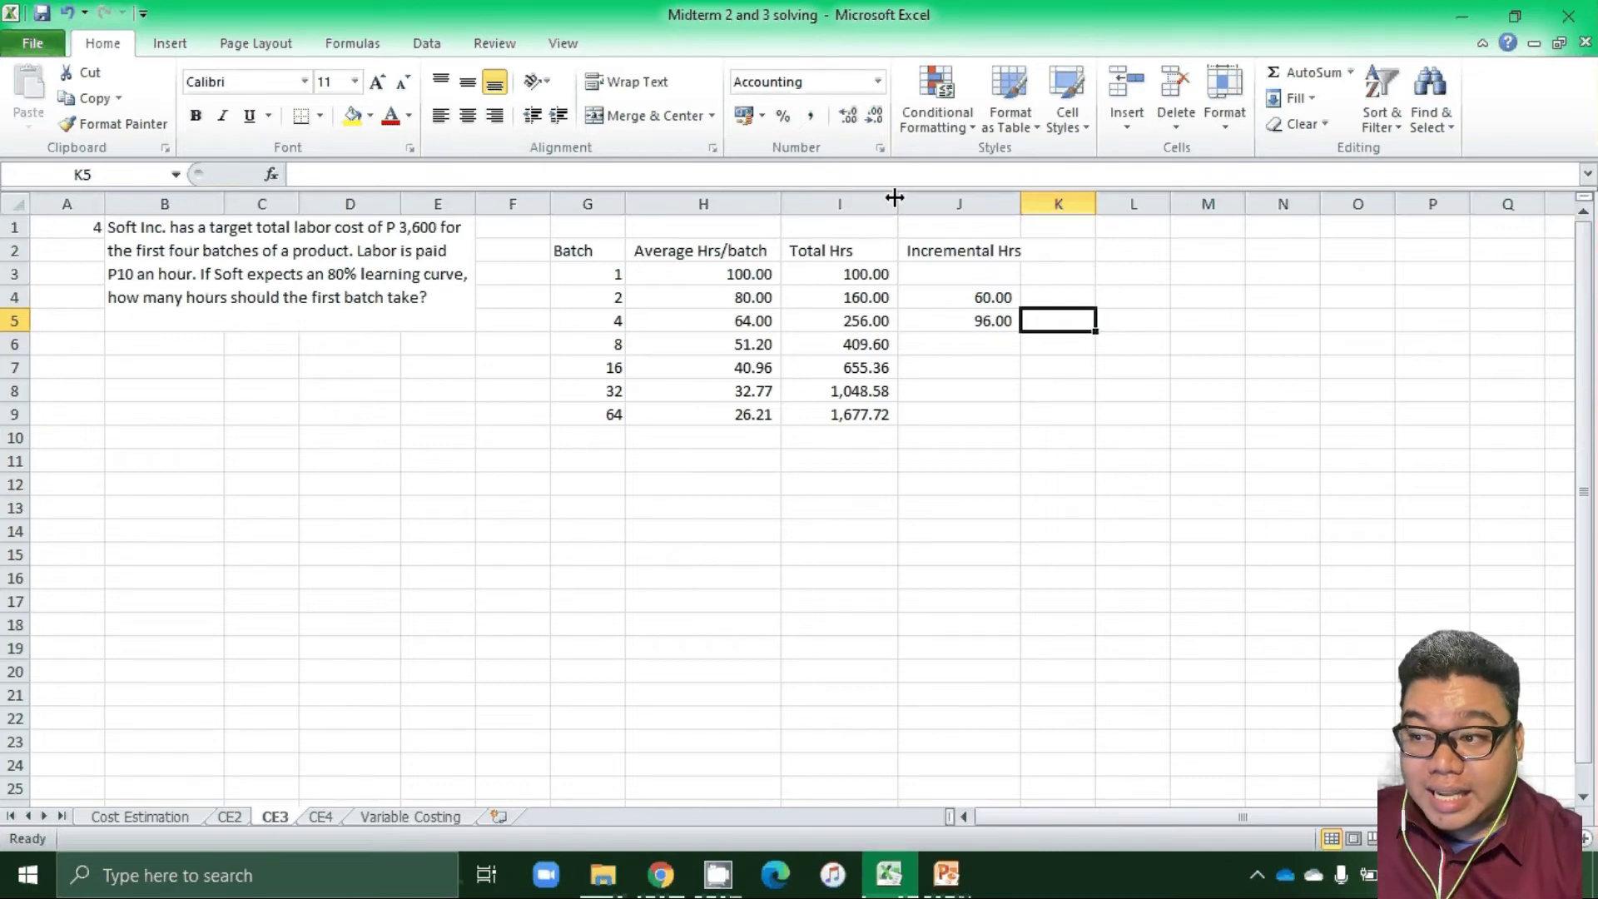
Clear all average, total and incremental hour values from H3:J9, keeping the headings and batch numbers.
key(Left)
key(Left)
key(Down)
key(Down)
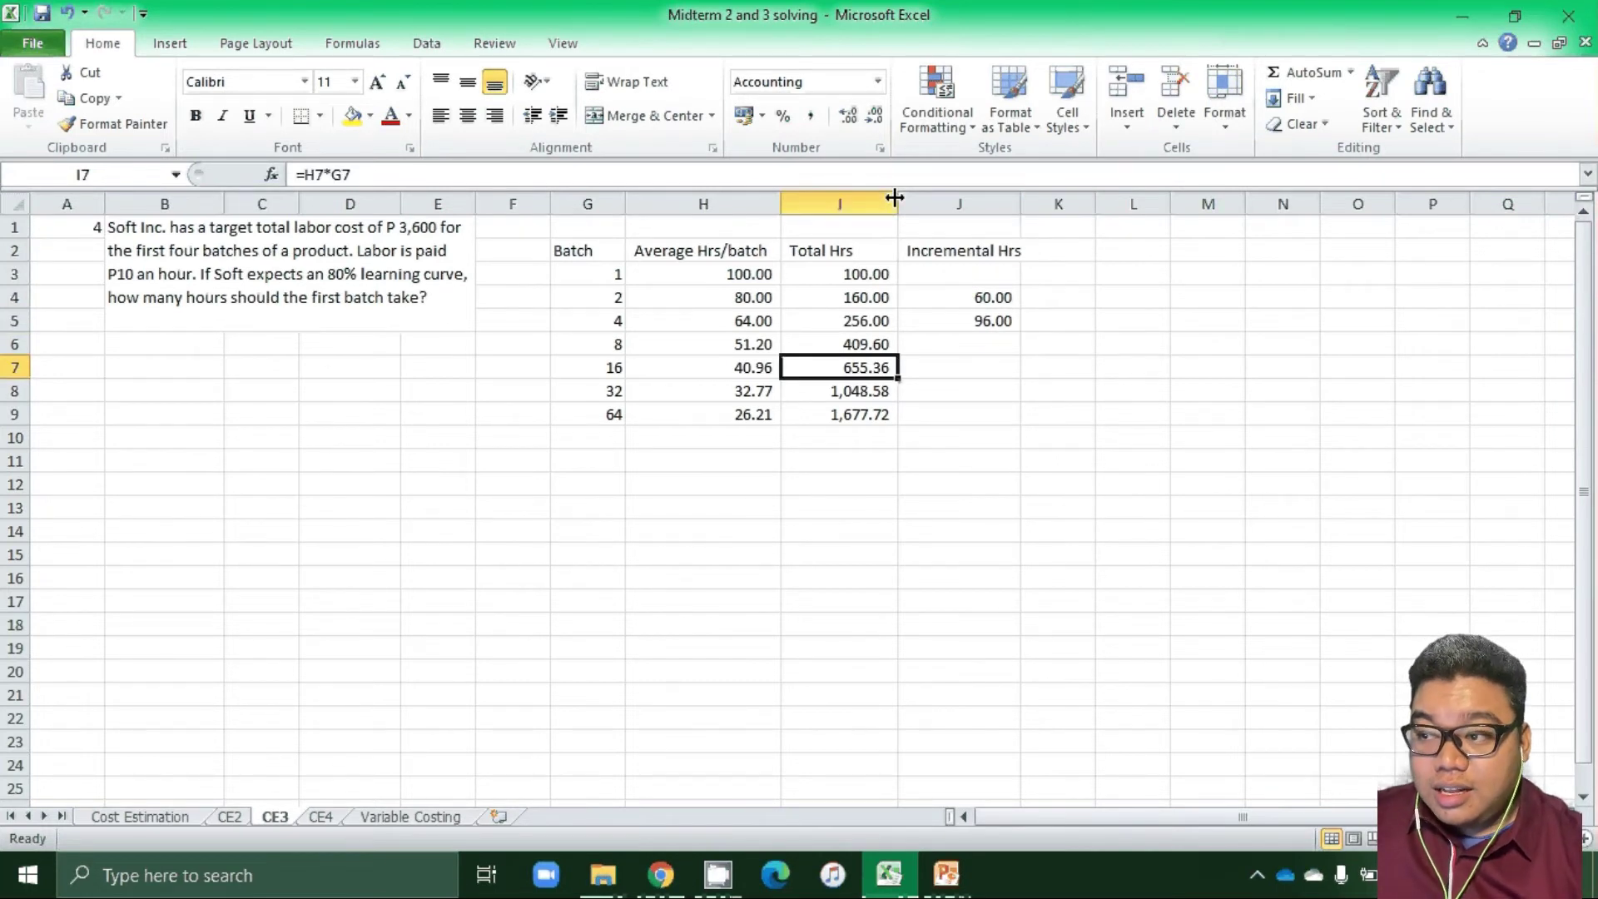
key(Left)
key(Up)
key(Up)
key(Up)
key(Up)
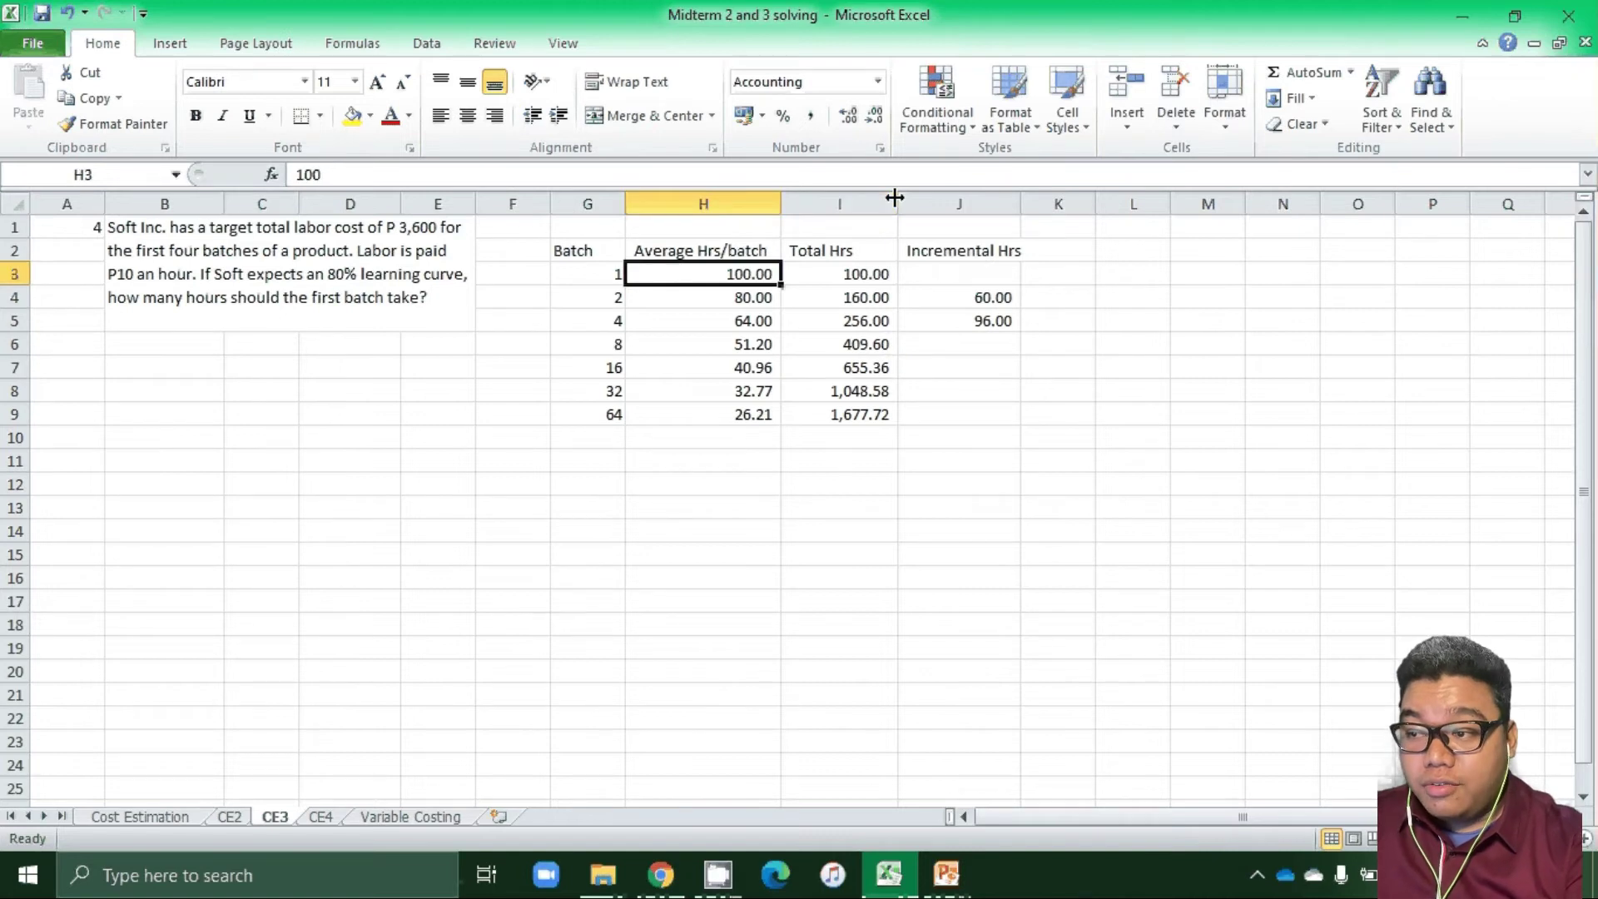
key(shift+Right)
key(shift+Right)
key(ctrl+shift+Down)
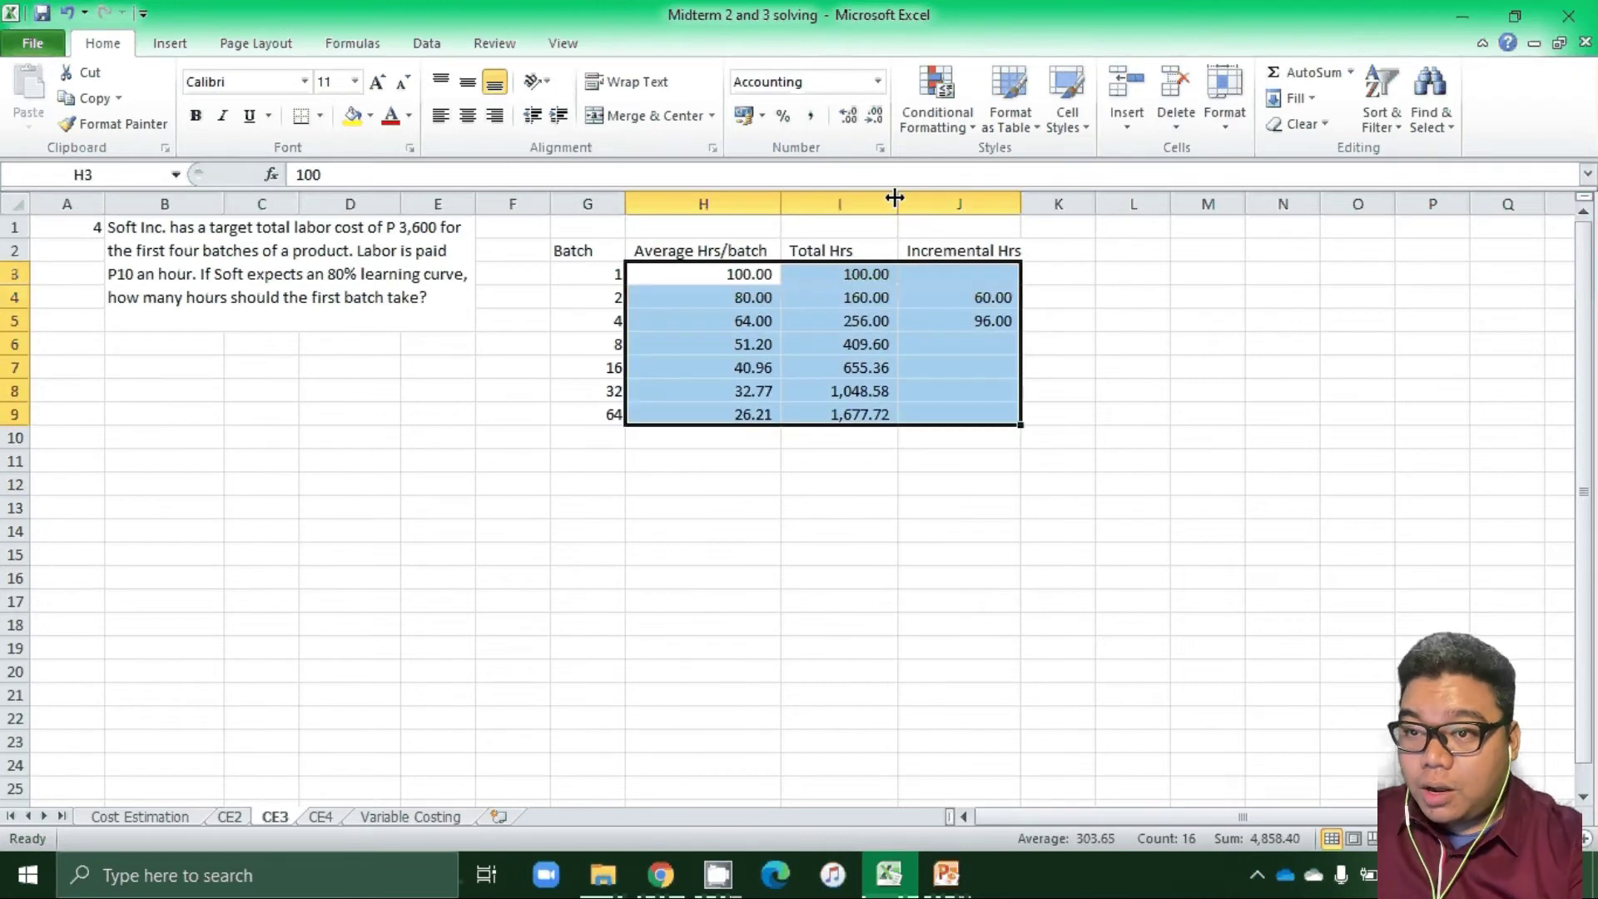
key(Delete)
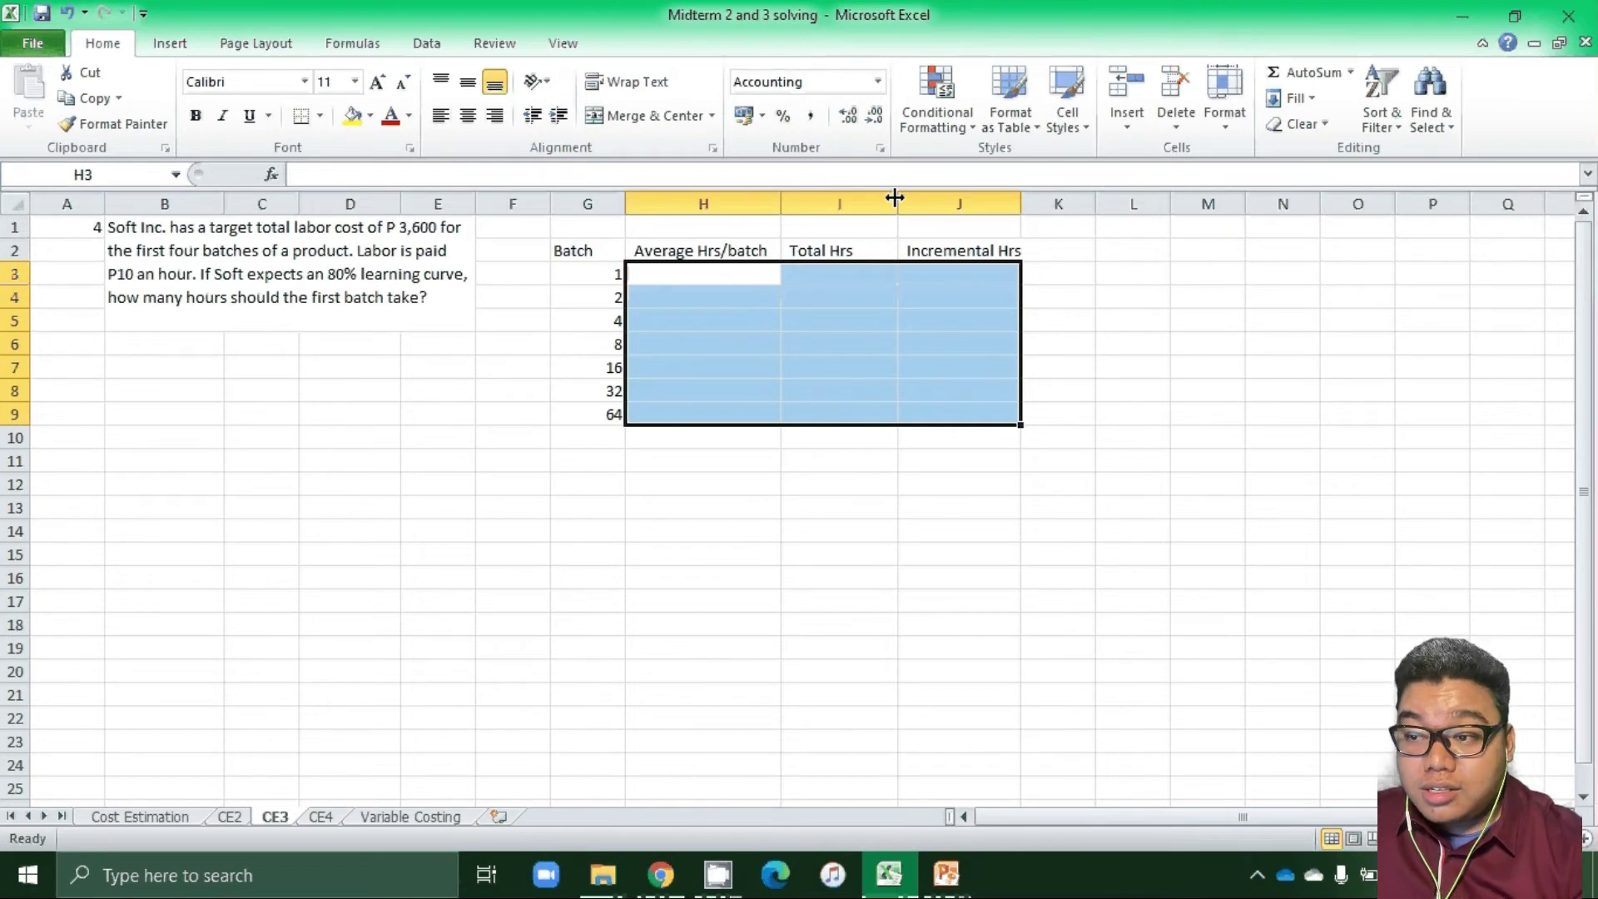
Enter 360 as the total hours for batch 4 in I5.
key(Down)
key(Down)
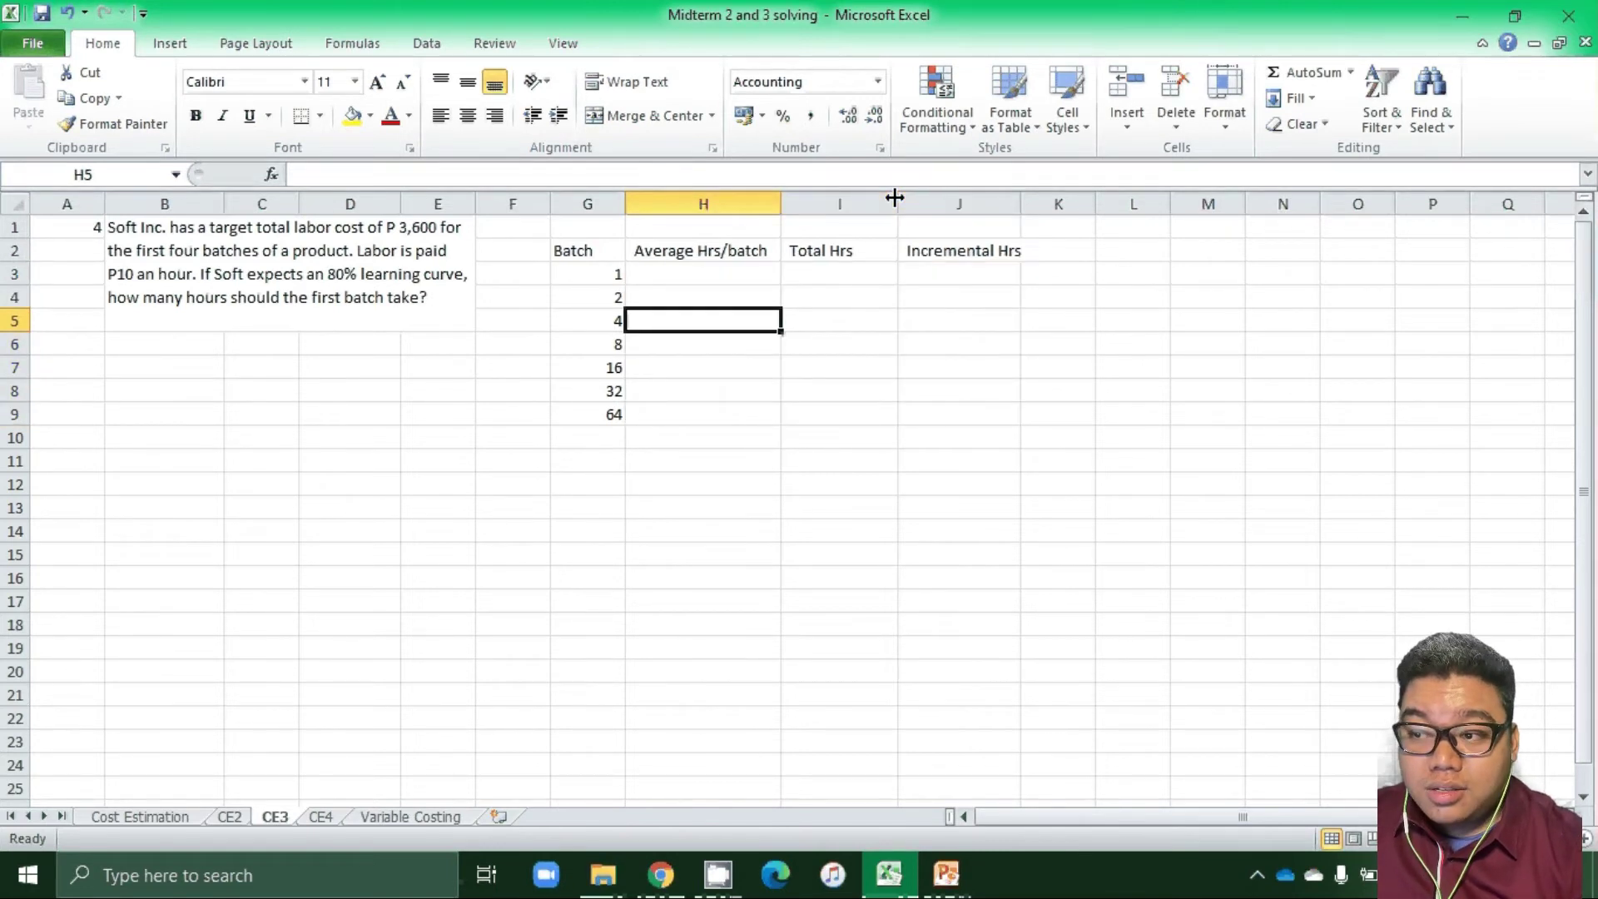
key(Right)
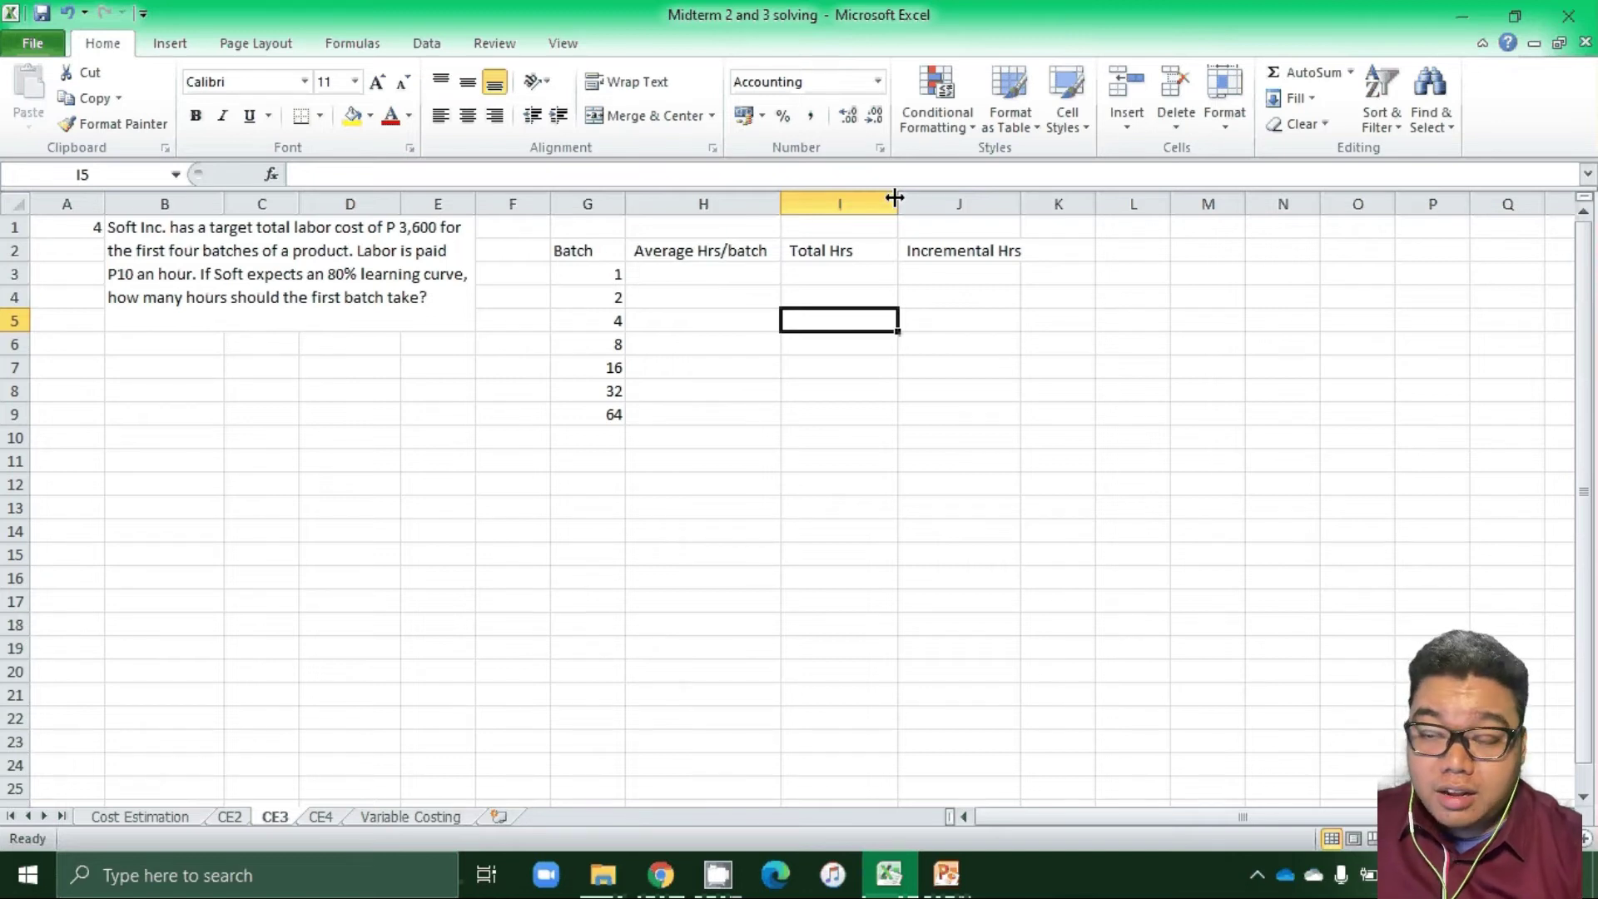
text(3)
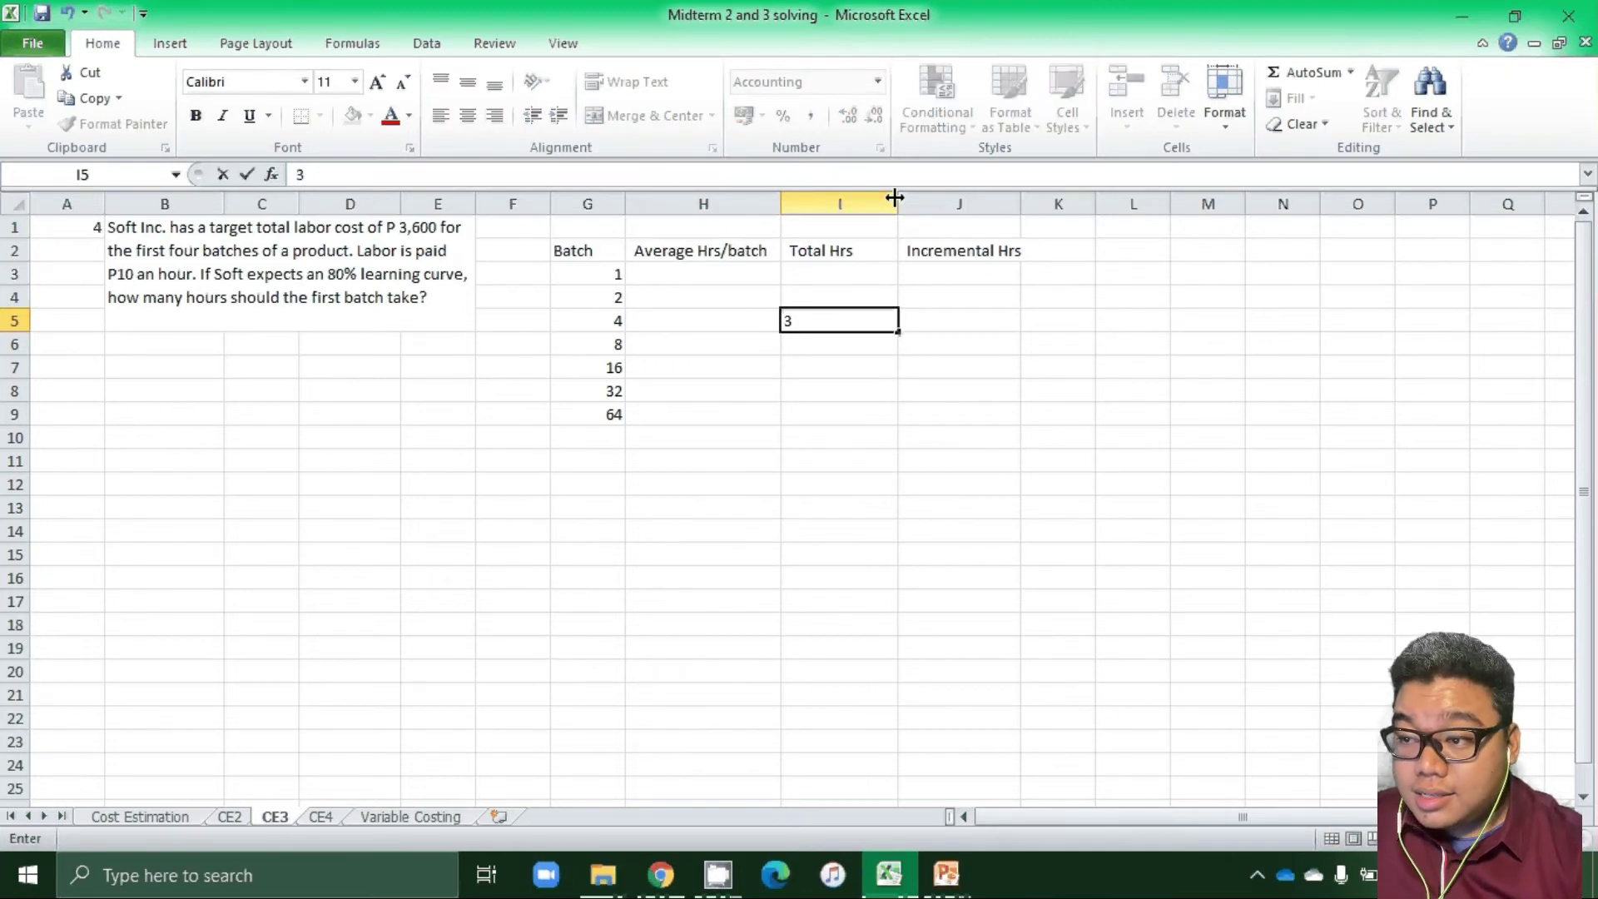
text(60)
key(Return)
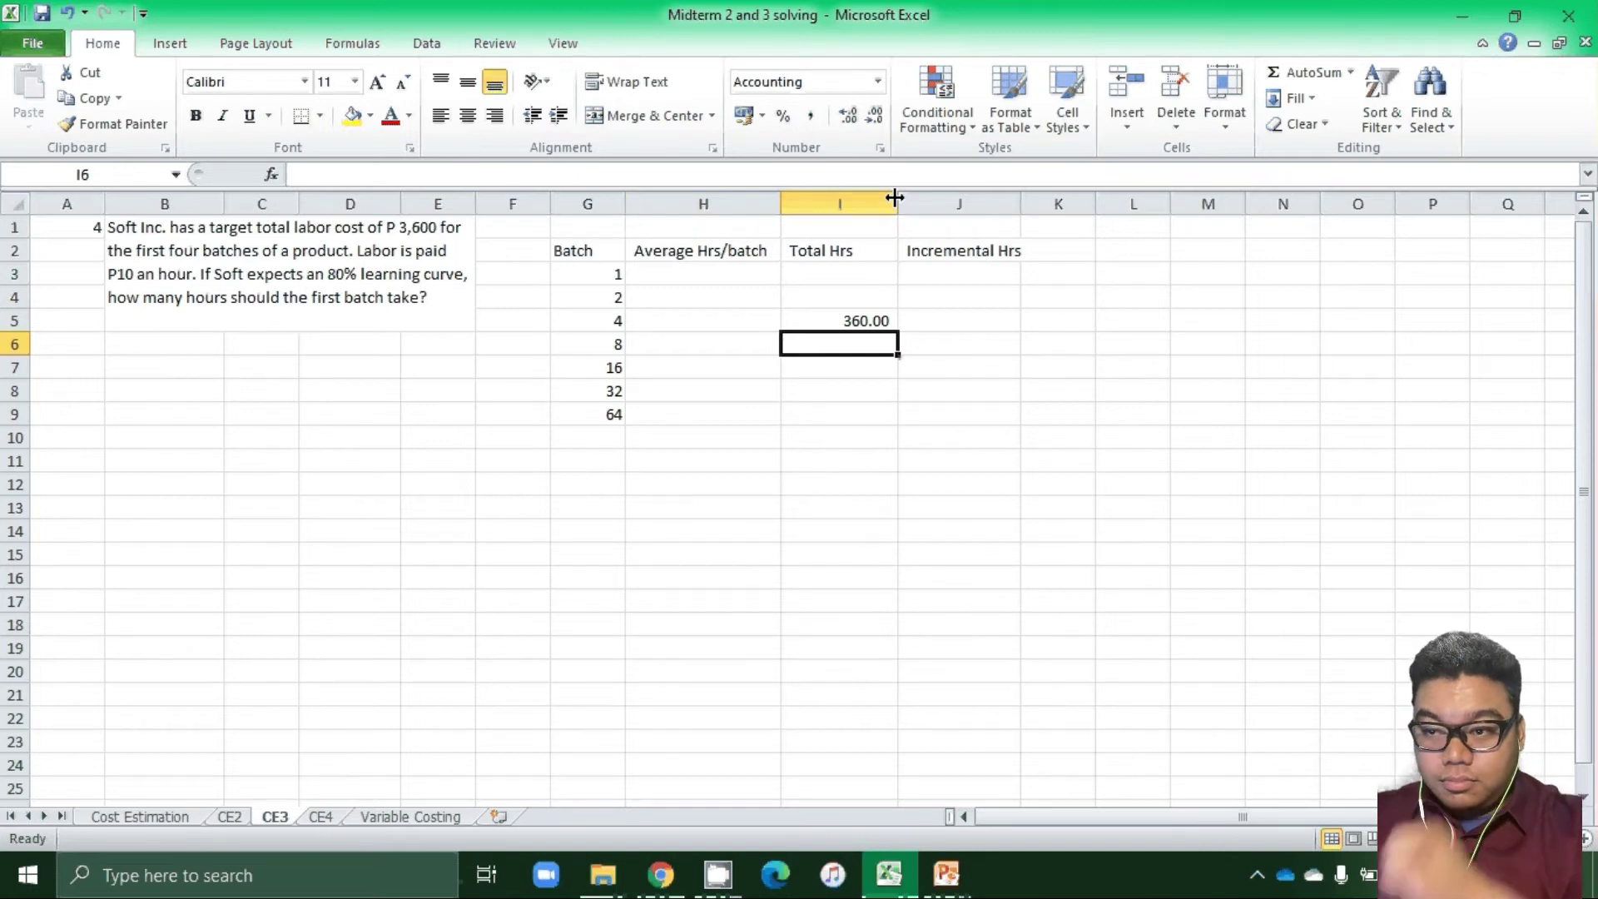
Calculate the average hours per batch for batch 4 in H5 with the formula =I5/G5.
key(Up)
key(Left)
key(Left)
key(Right)
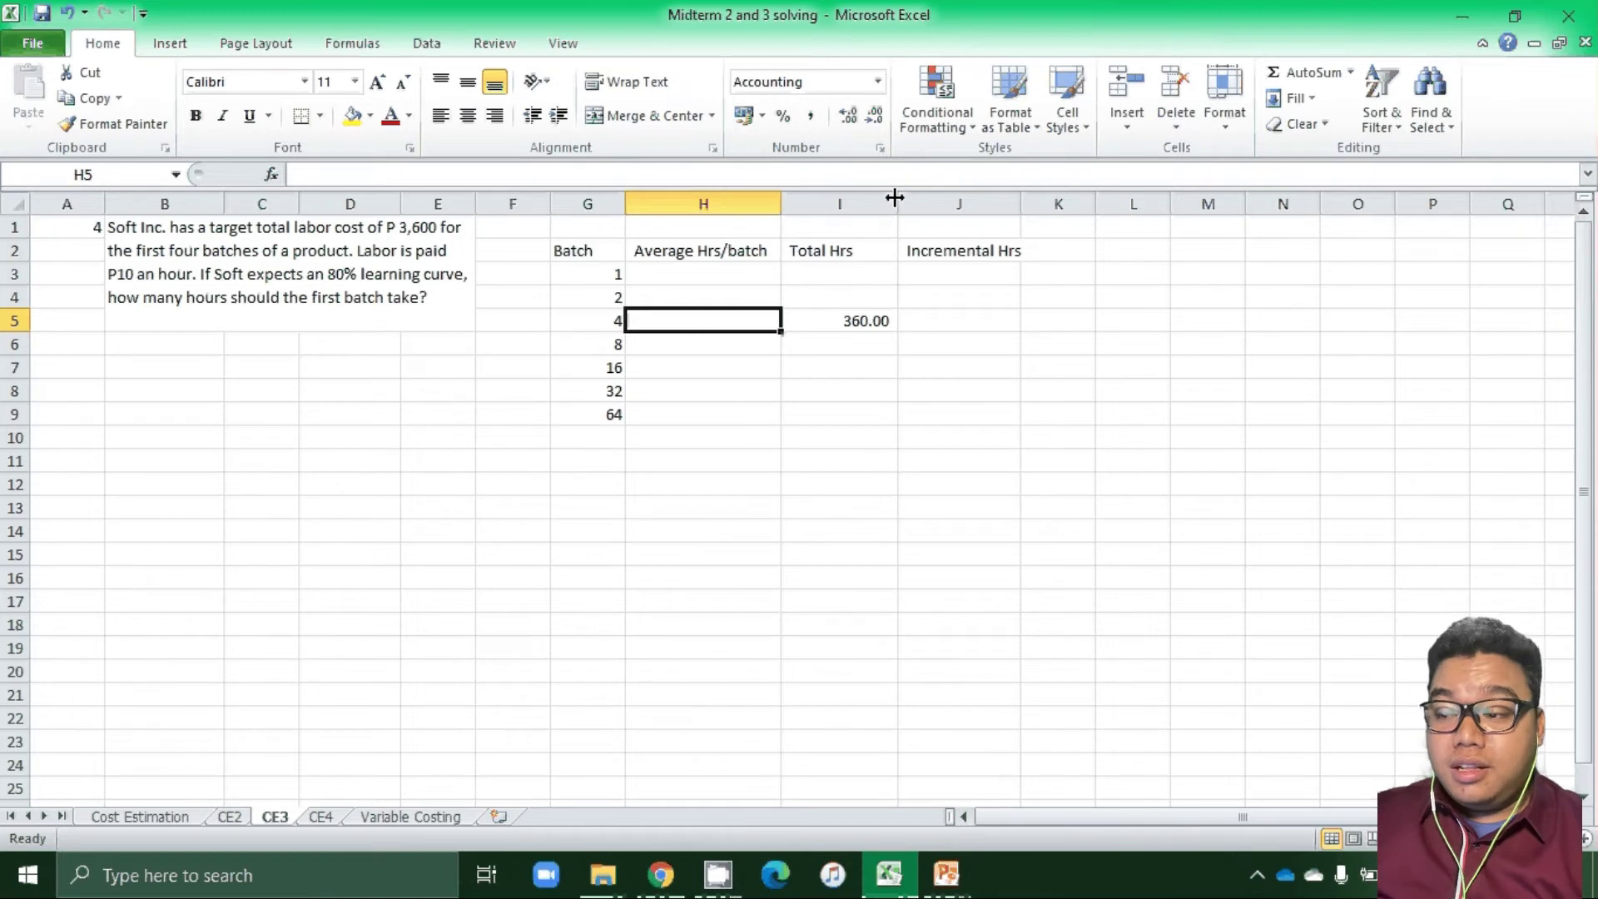
text(=)
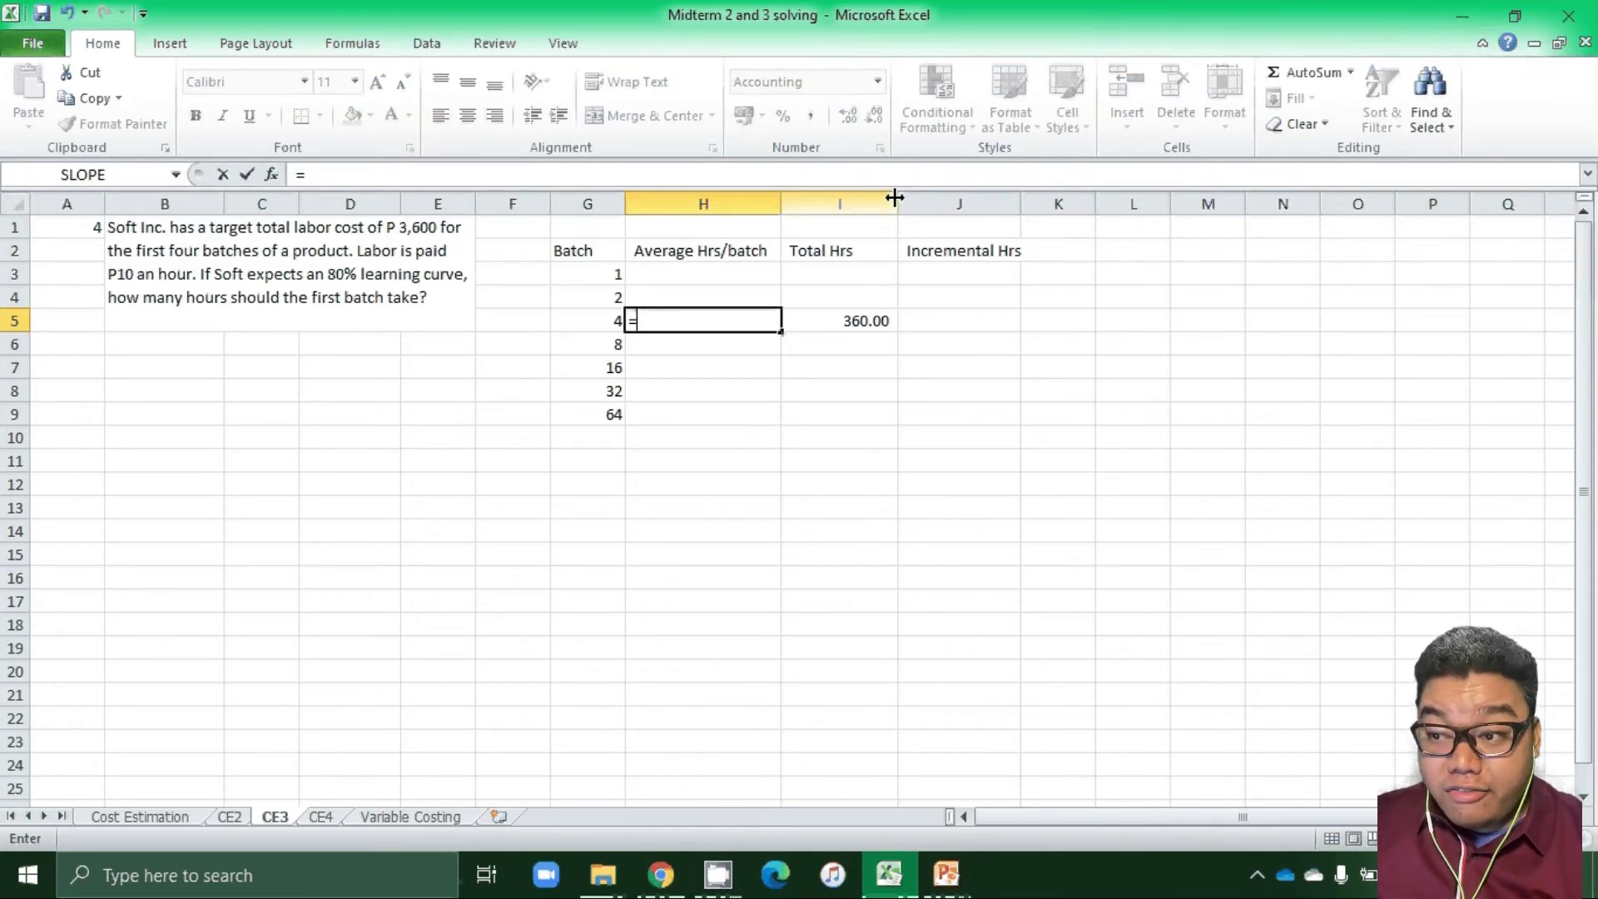
key(Right)
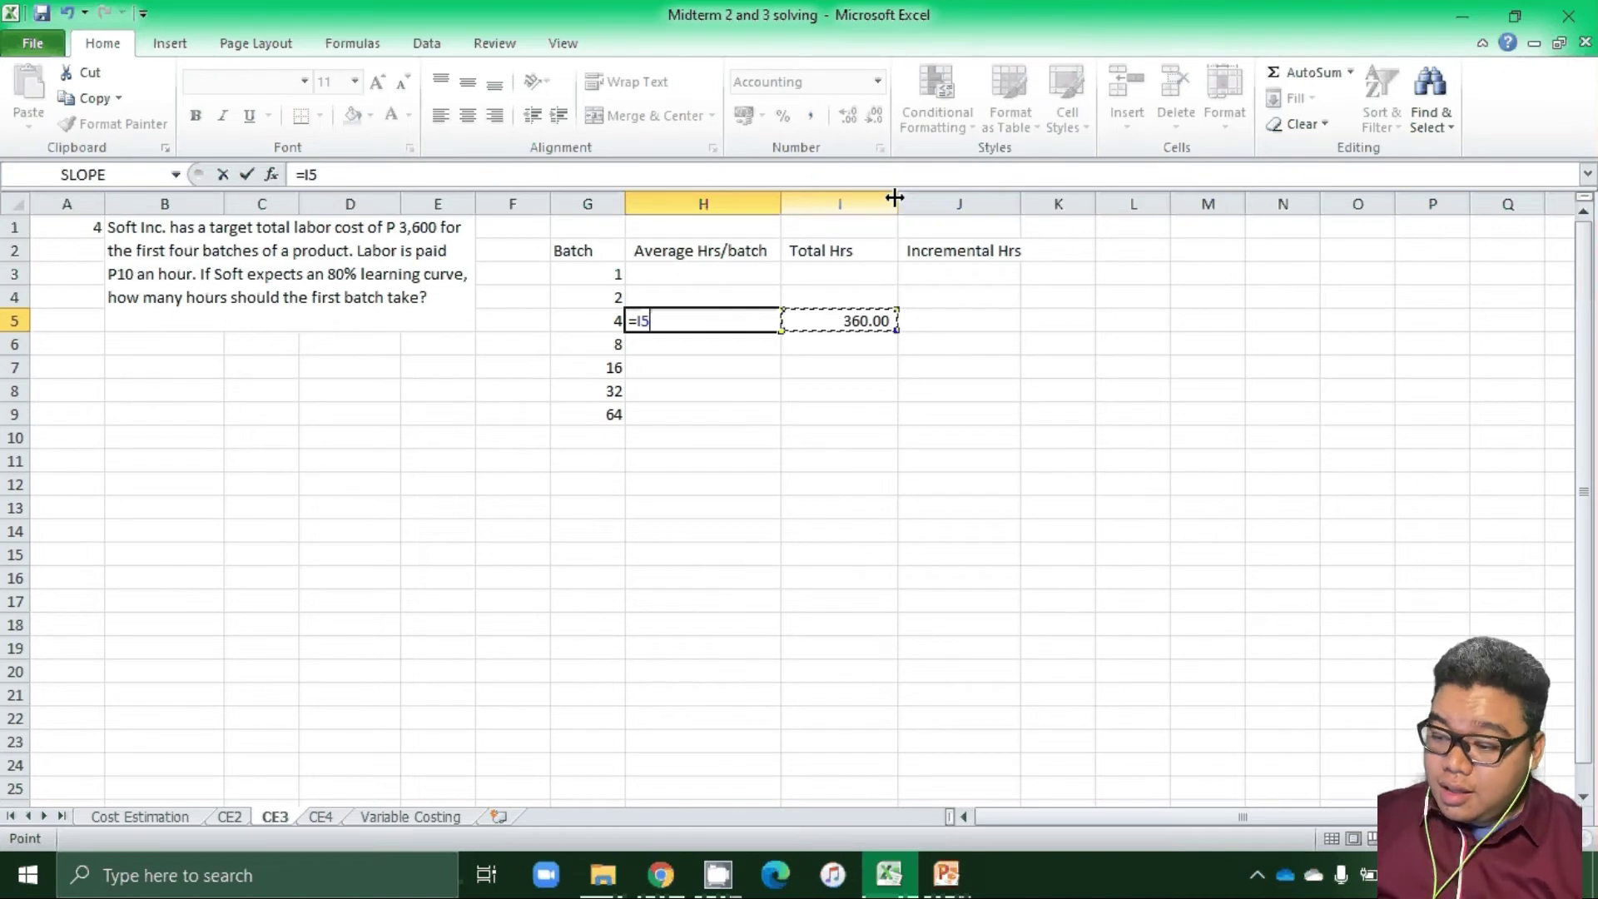
text(/)
key(Left)
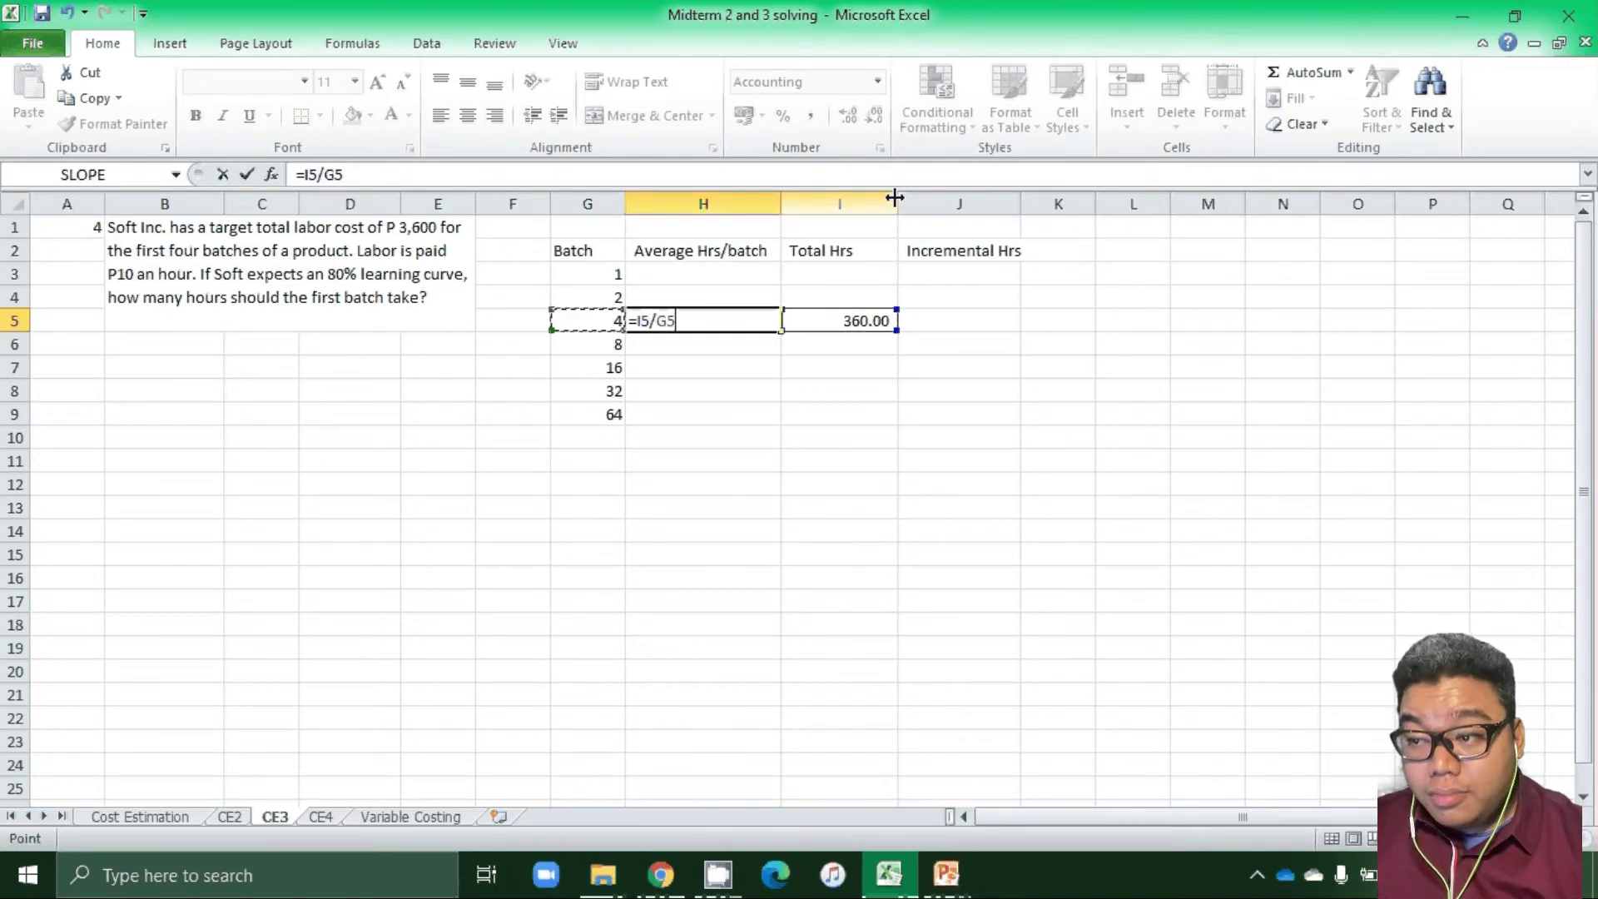
key(ctrl+Return)
Calculate the average hours for batch 2 in H4 by working back through the learning curve with =H5/.8.
key(Up)
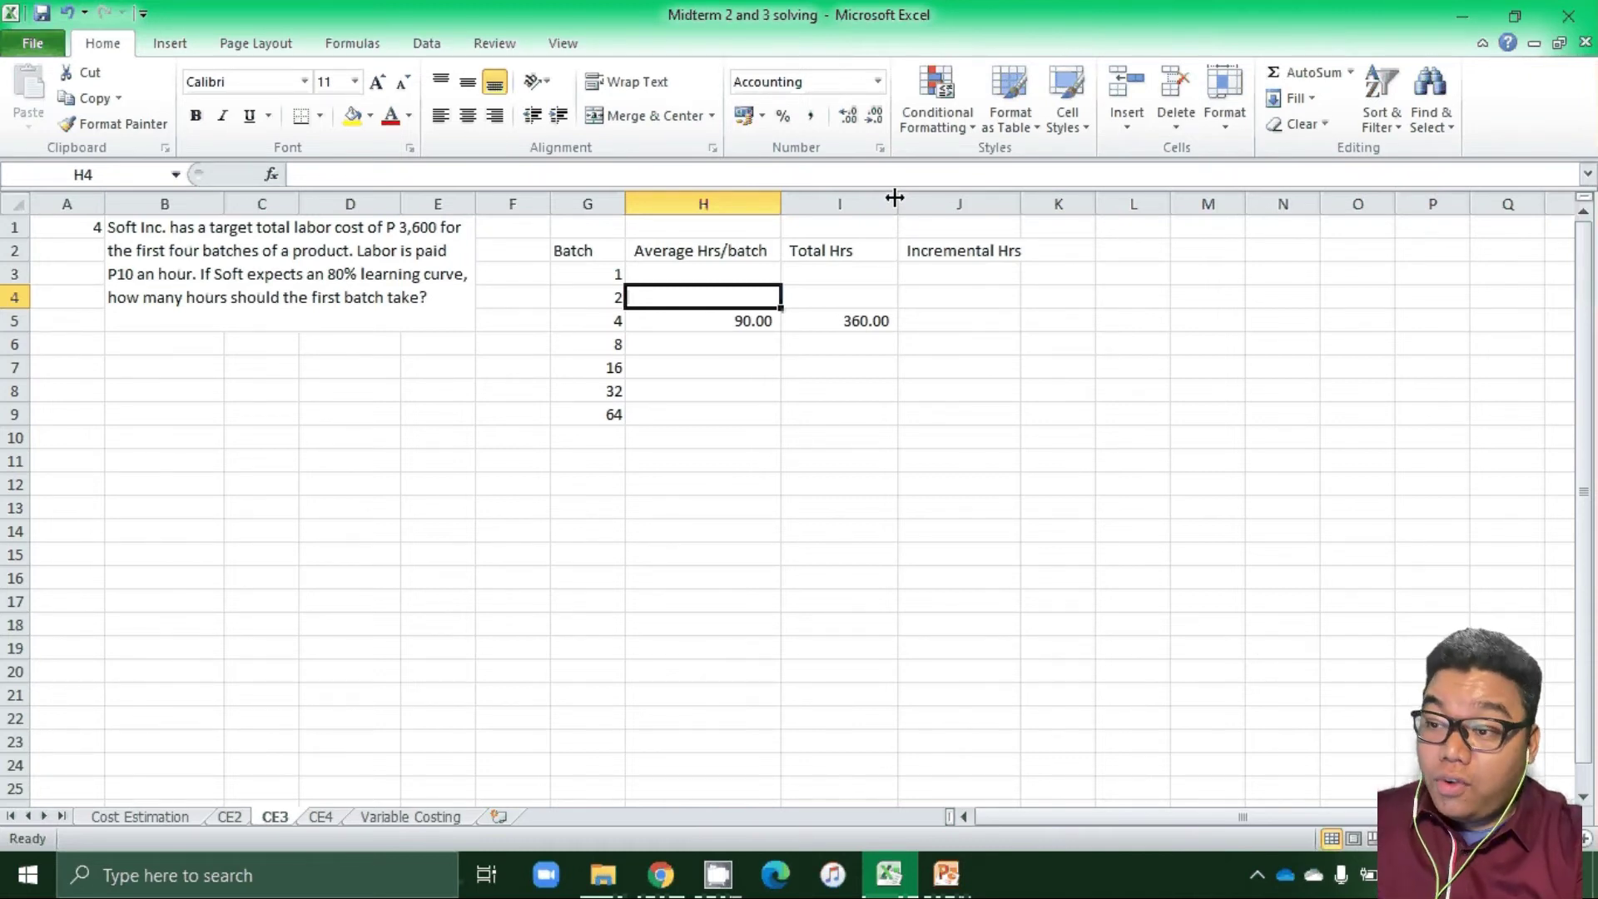
text(=)
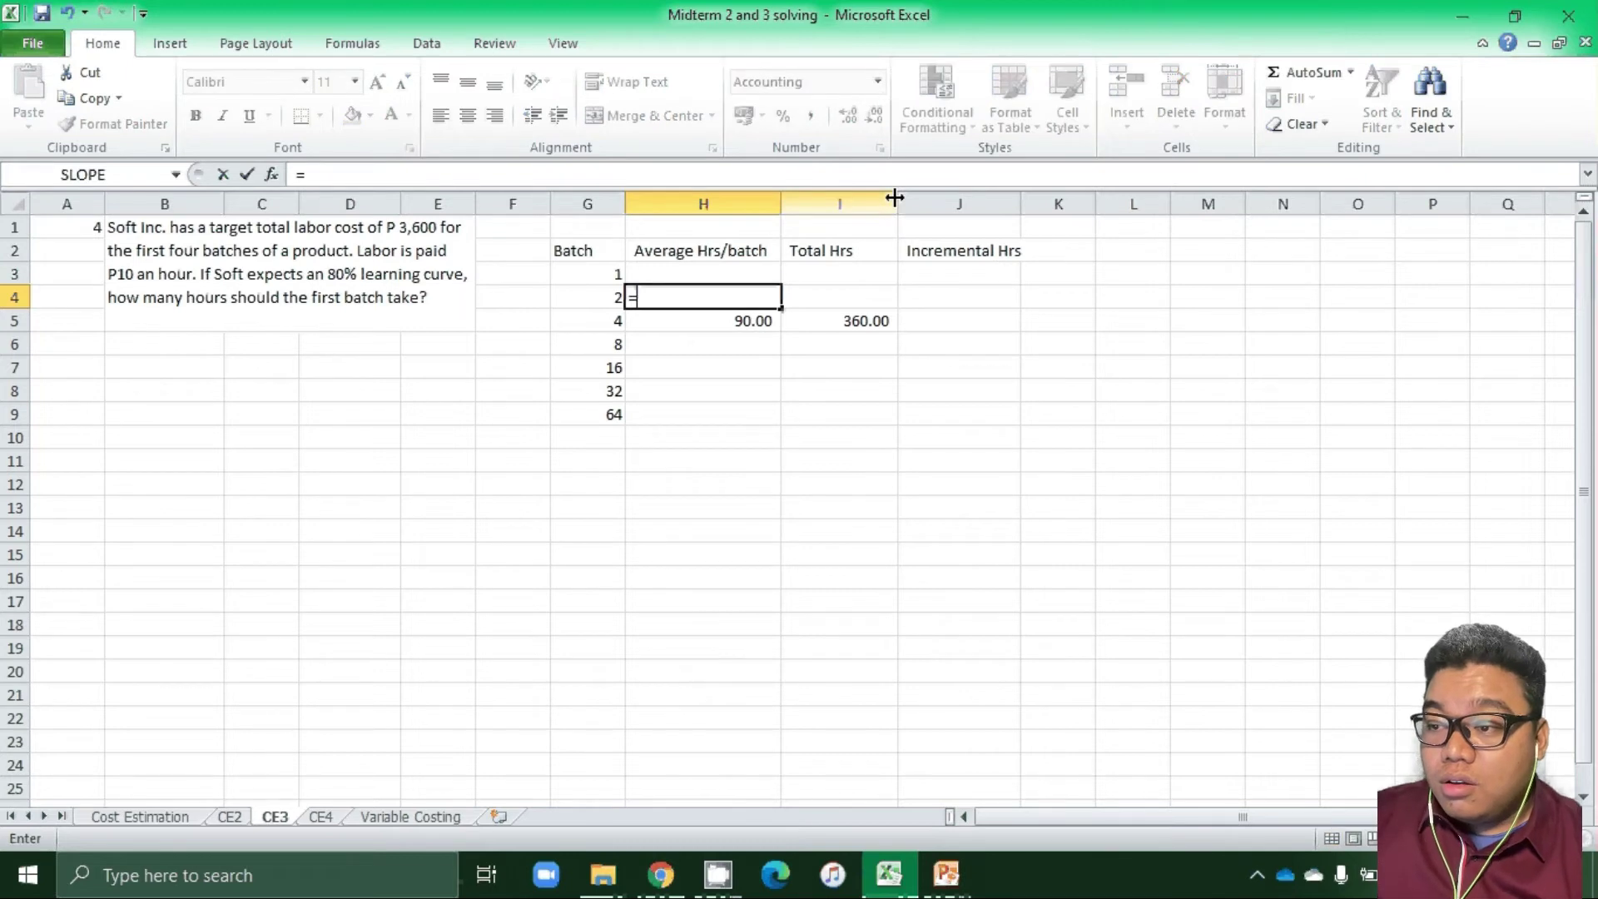
key(Down)
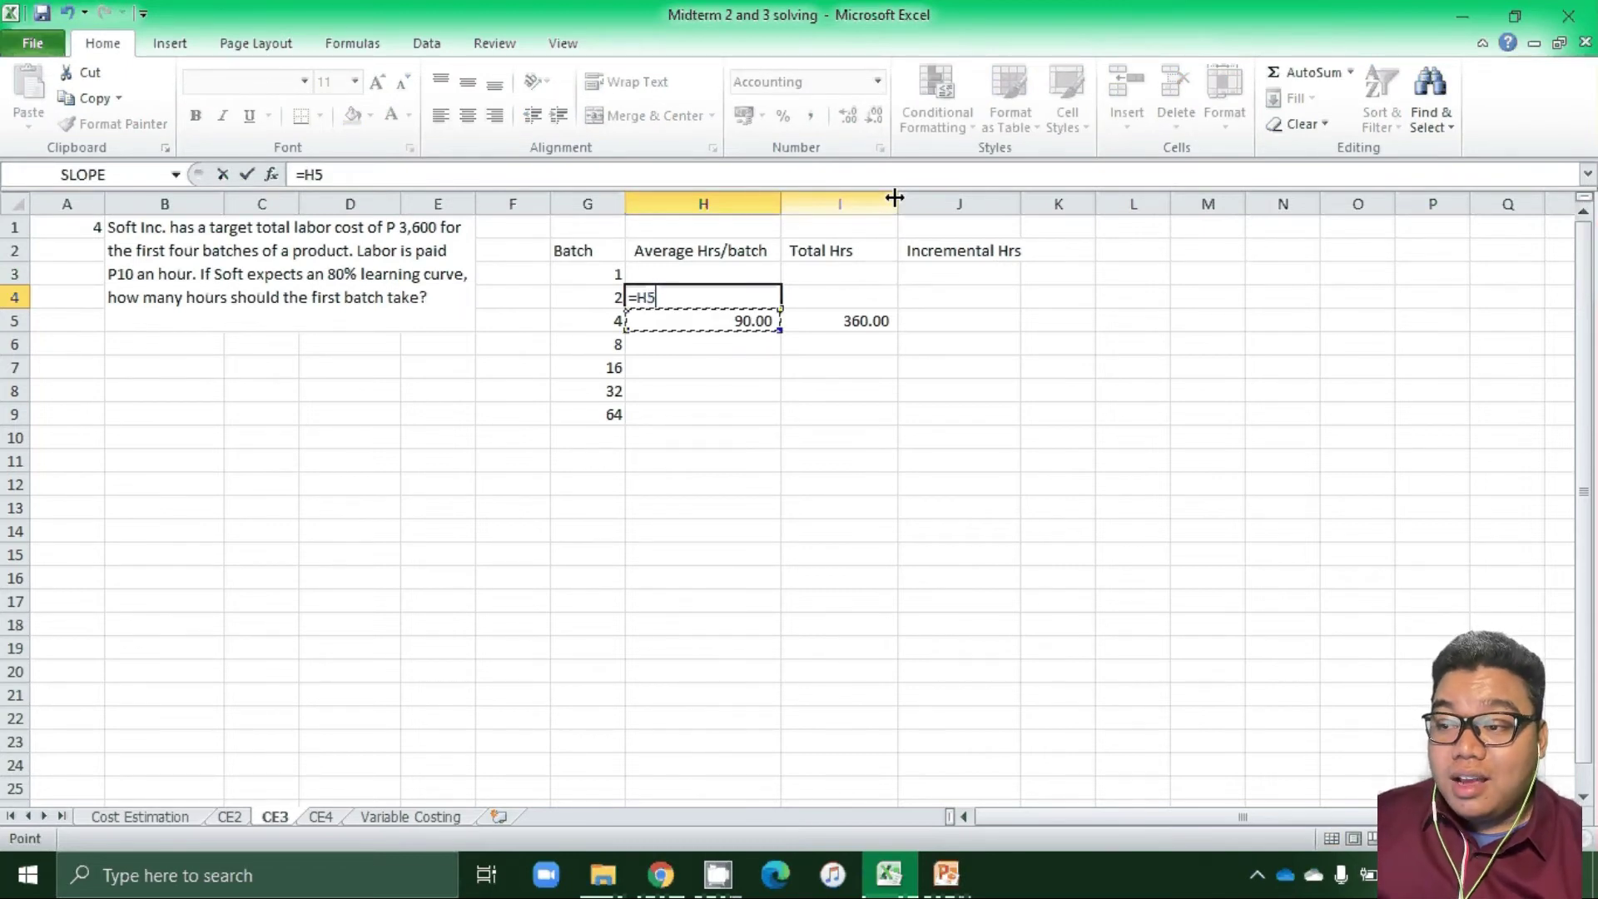
text(/)
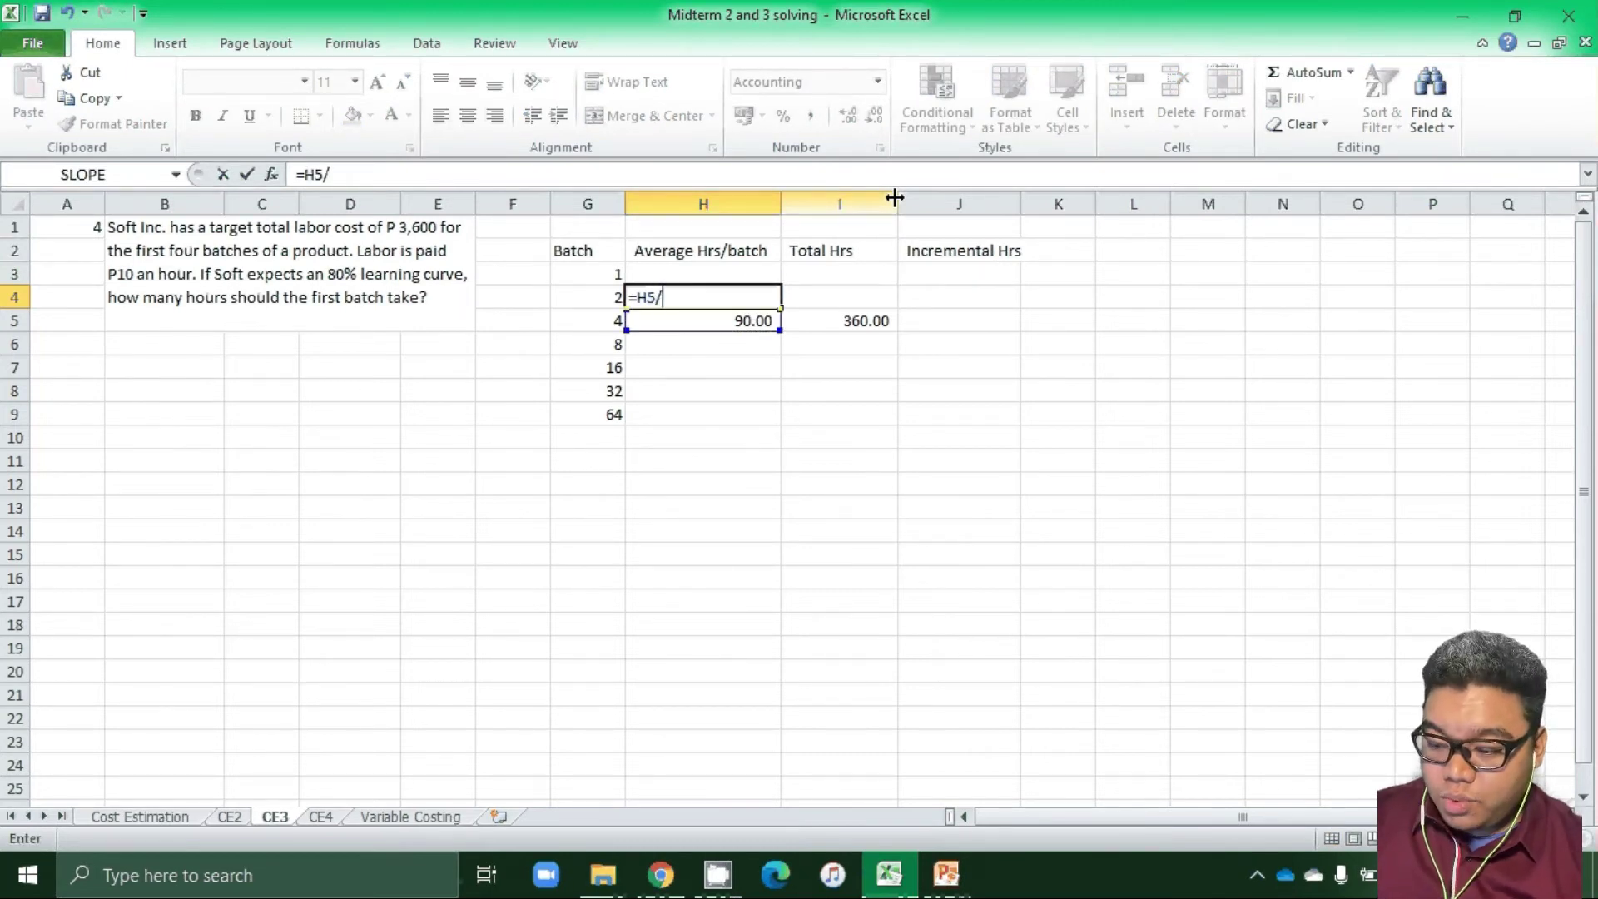
text(.8)
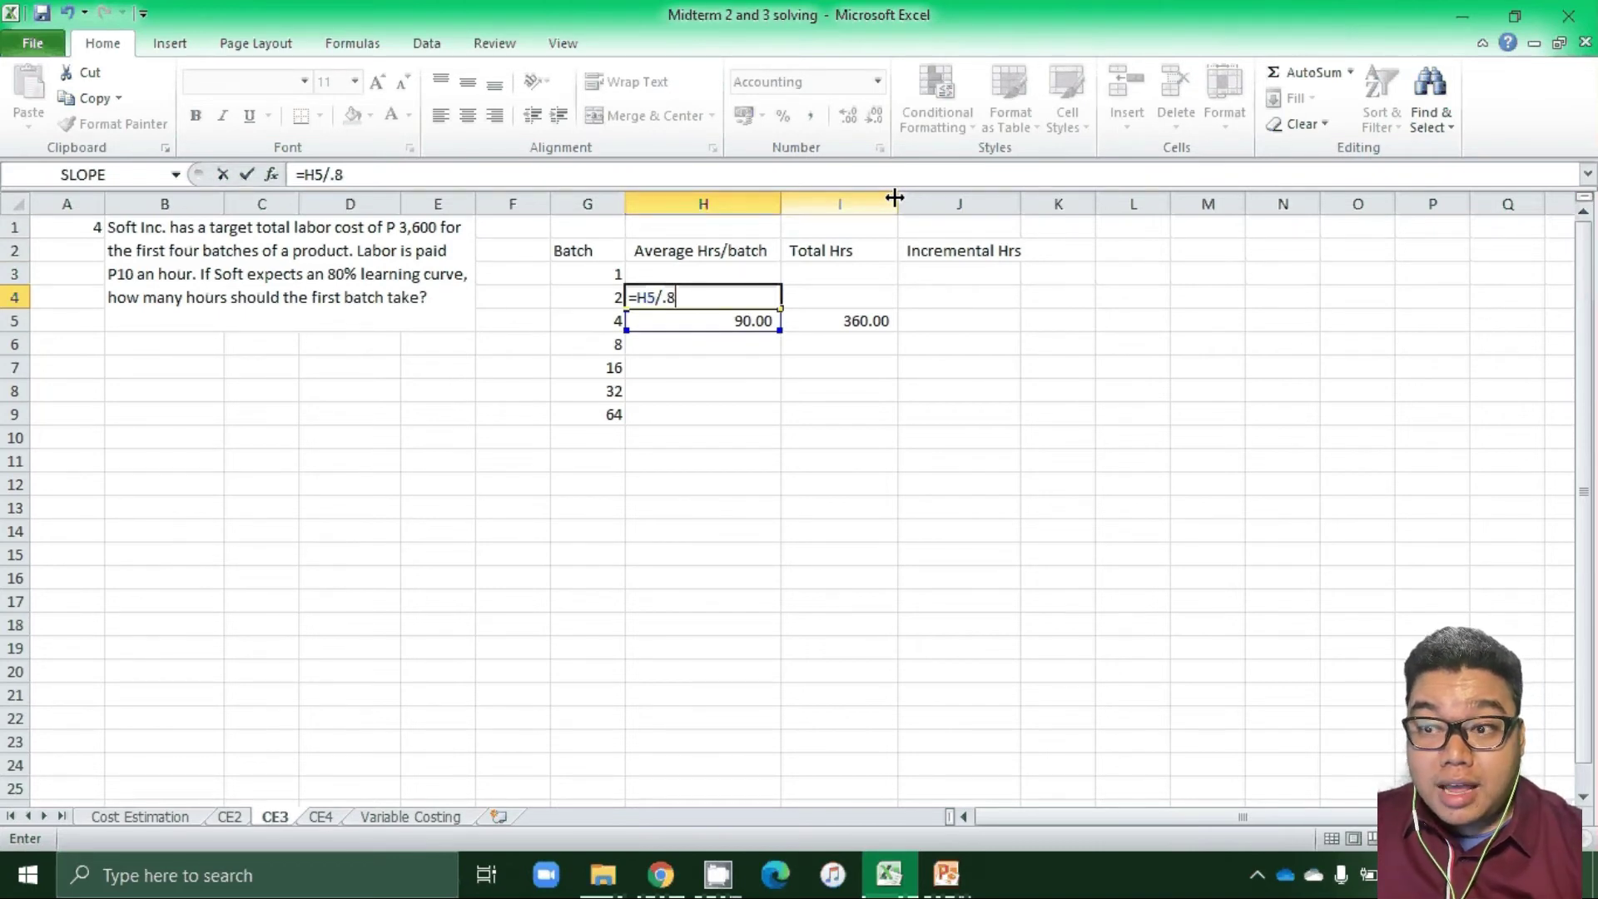
key(ctrl+Return)
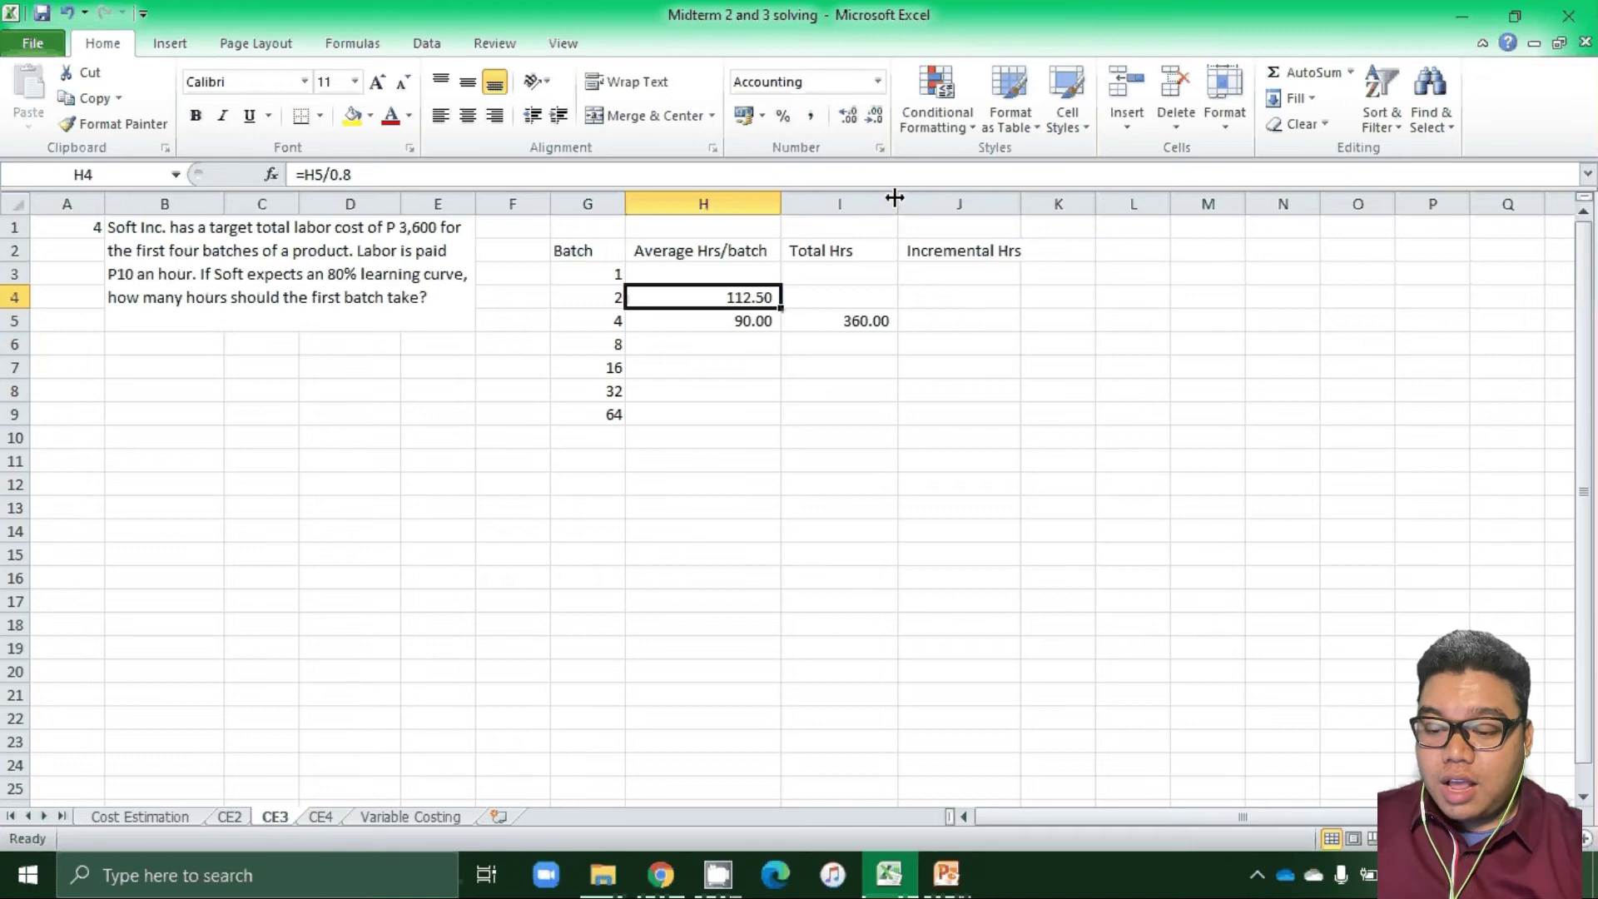
Copy the average hours formula from H4 to H3 for batch 1 and highlight that answer in yellow.
key(ctrl+c)
key(Up)
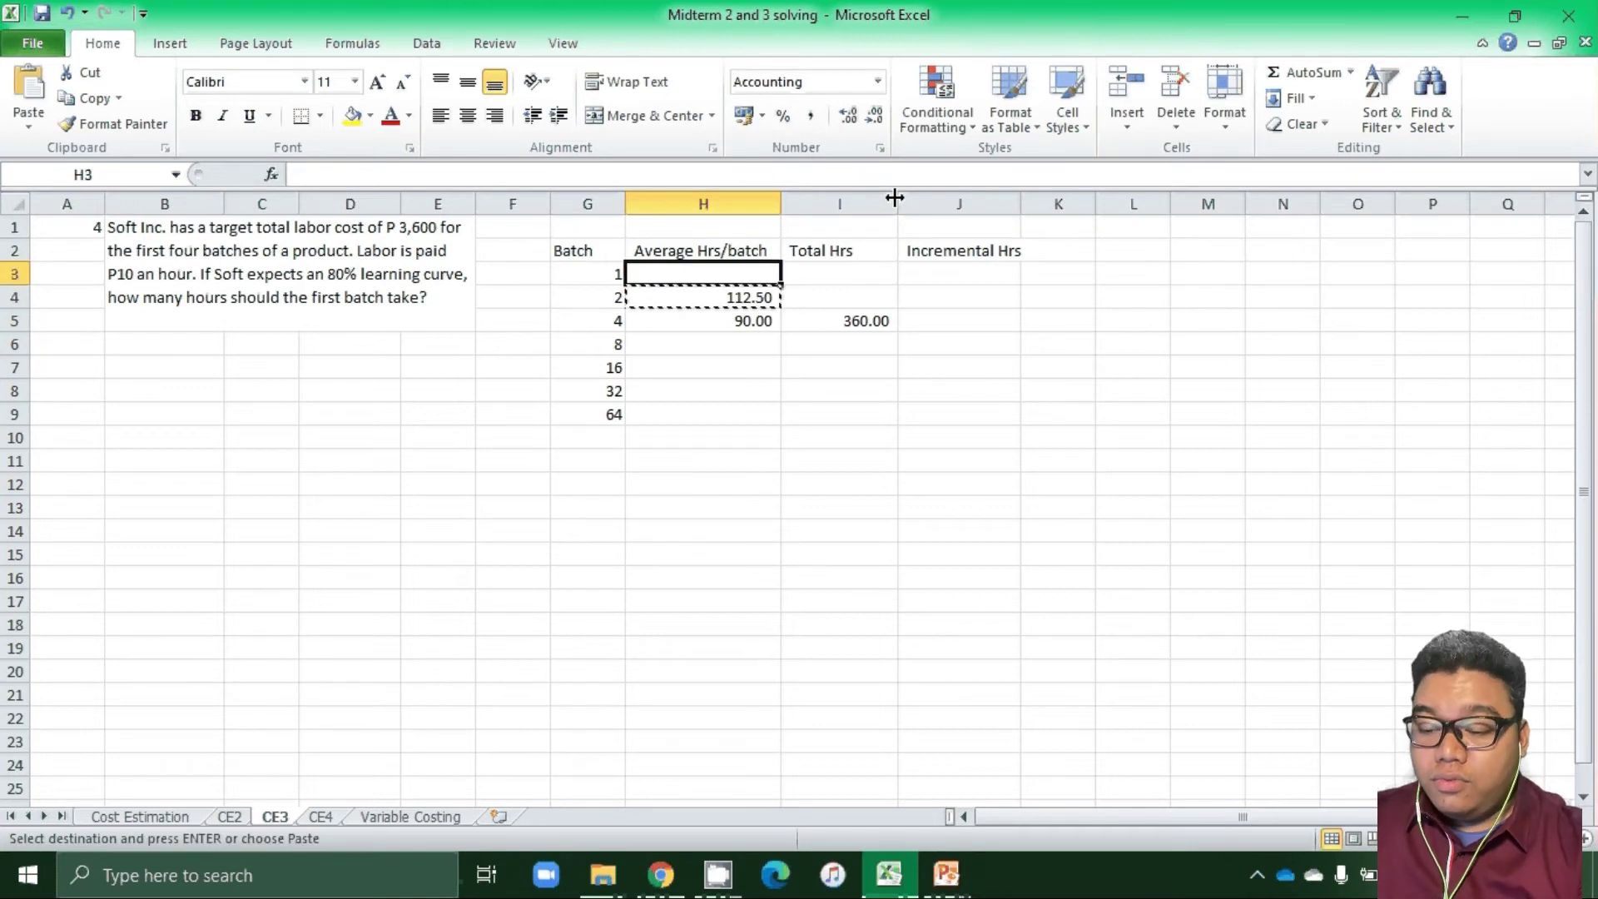
key(ctrl+v)
key(Escape)
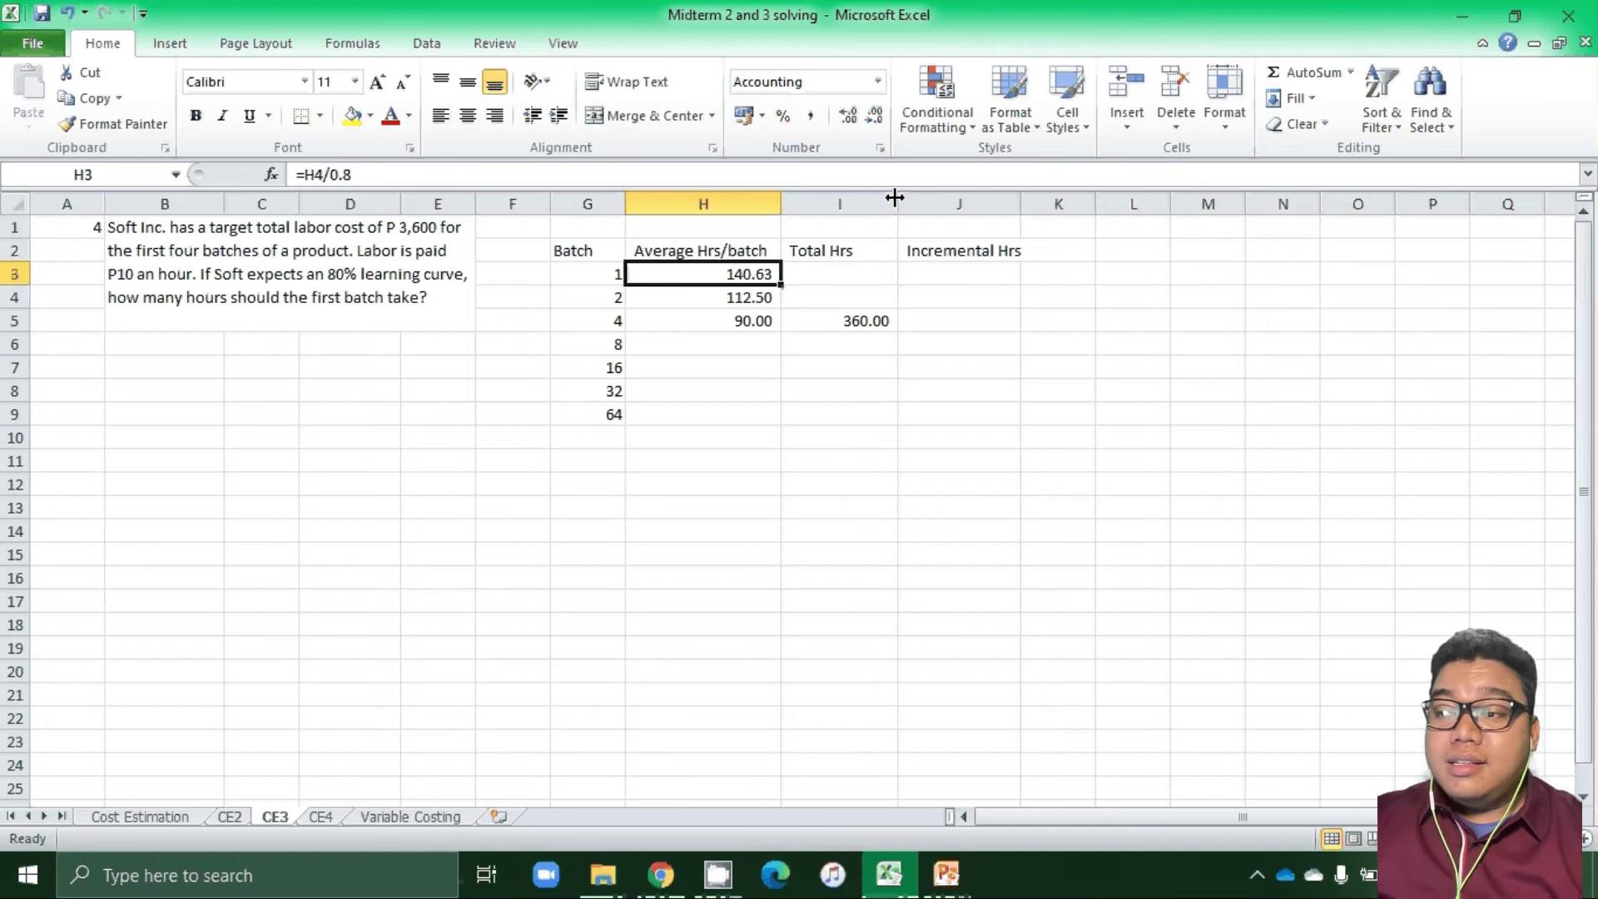
click(351, 116)
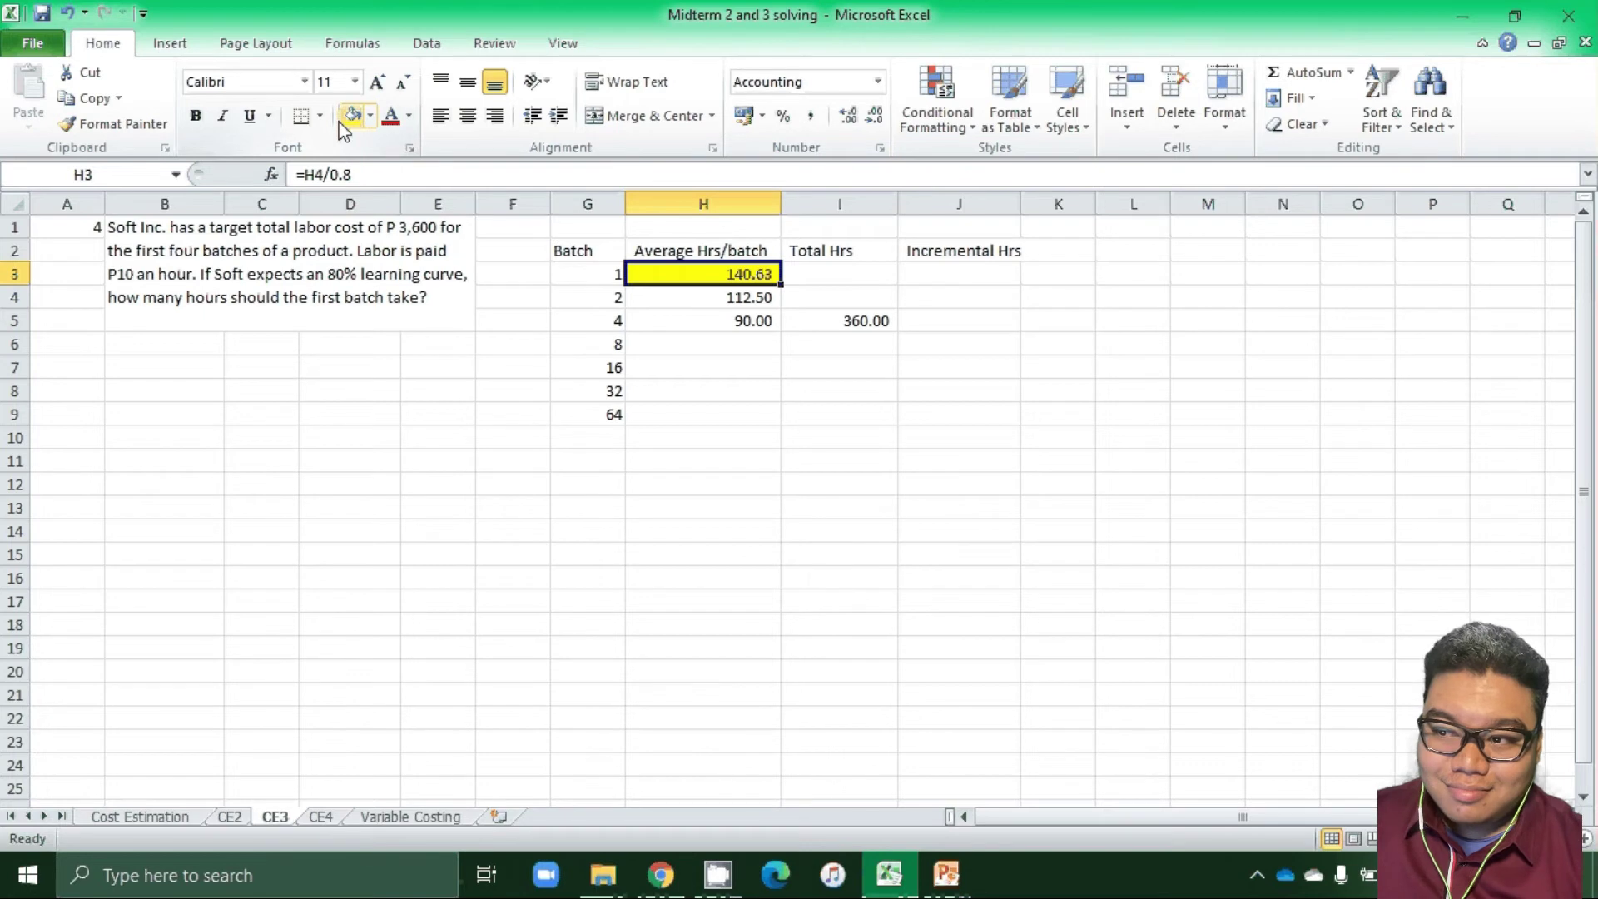
Fill in the total hours for batches 2 and 1 with =H4*2 in I4 and =H3 in I3.
key(Down)
key(Right)
text(=)
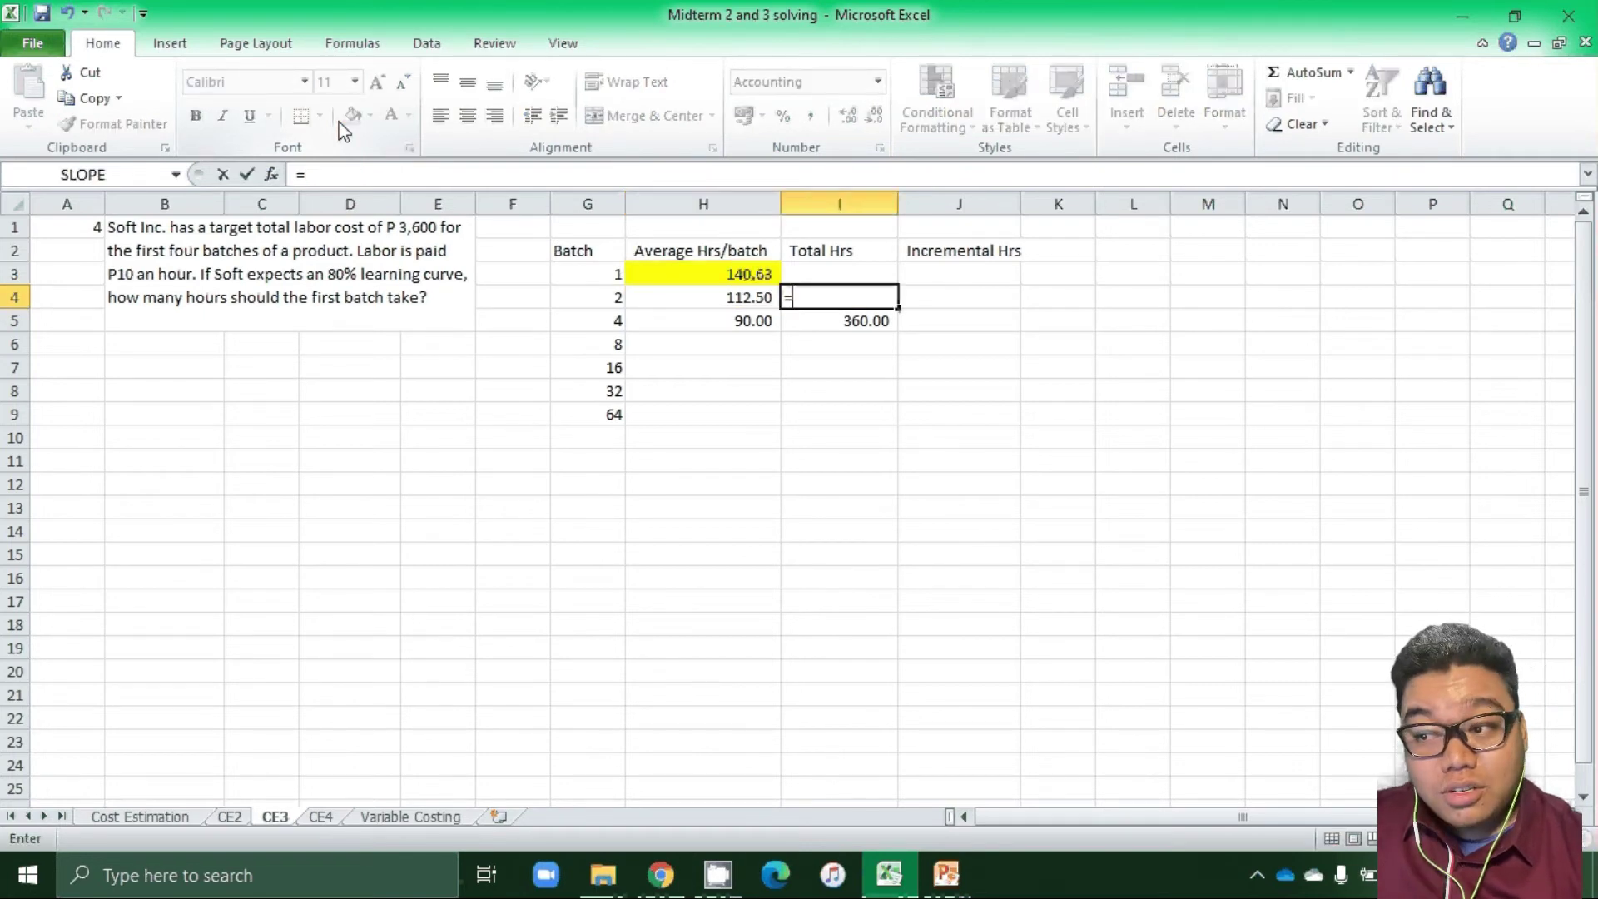
key(Left)
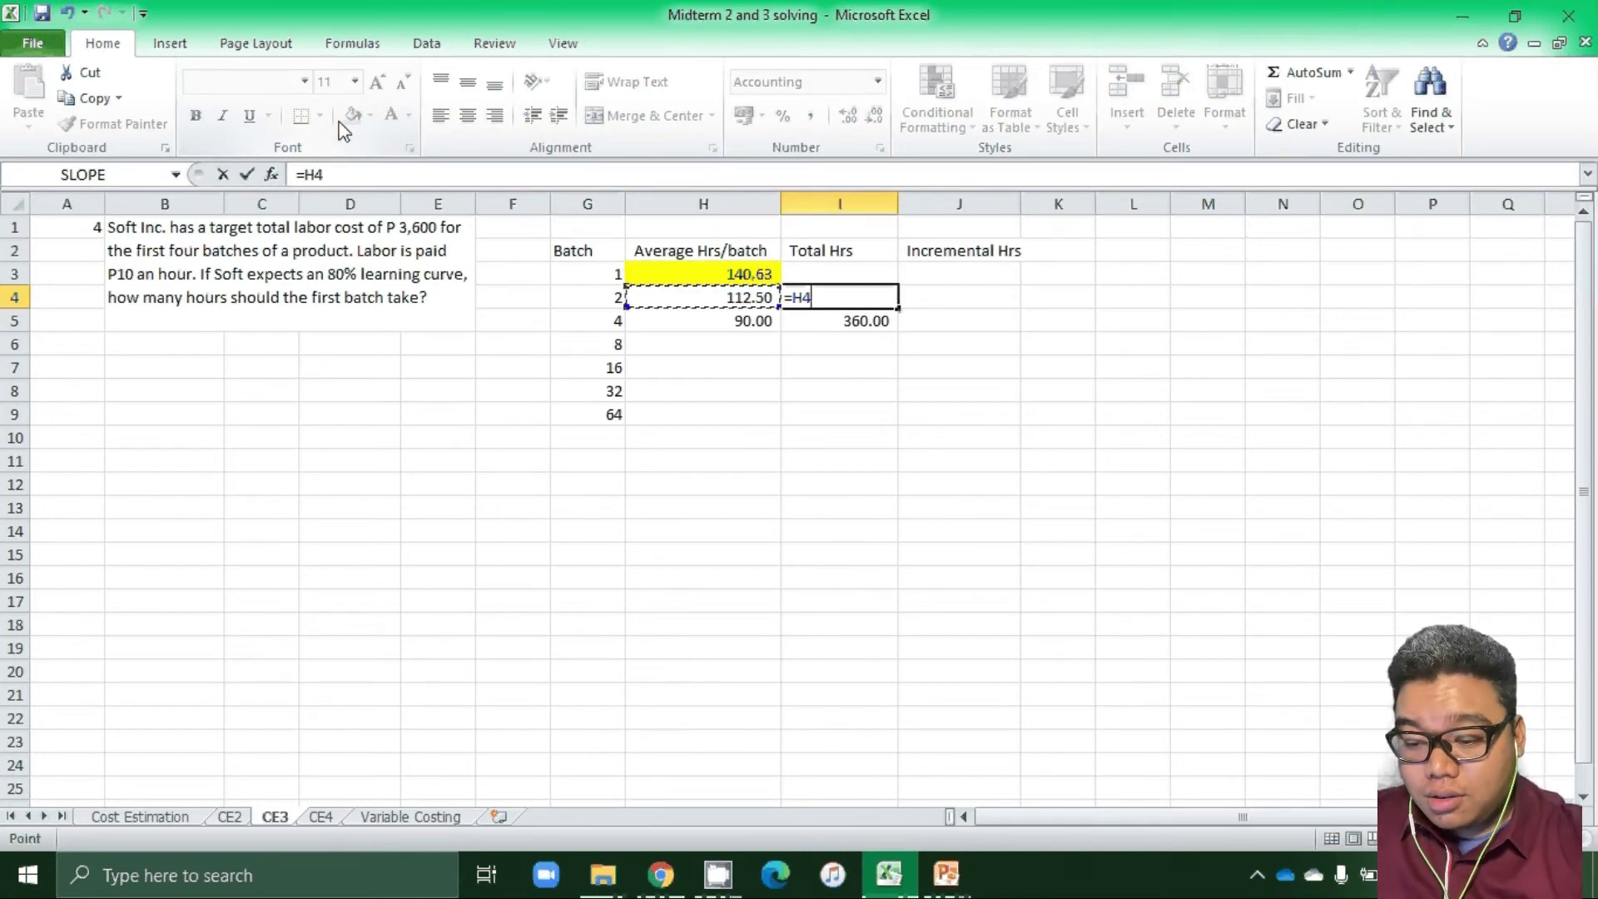
text(*2)
key(Up)
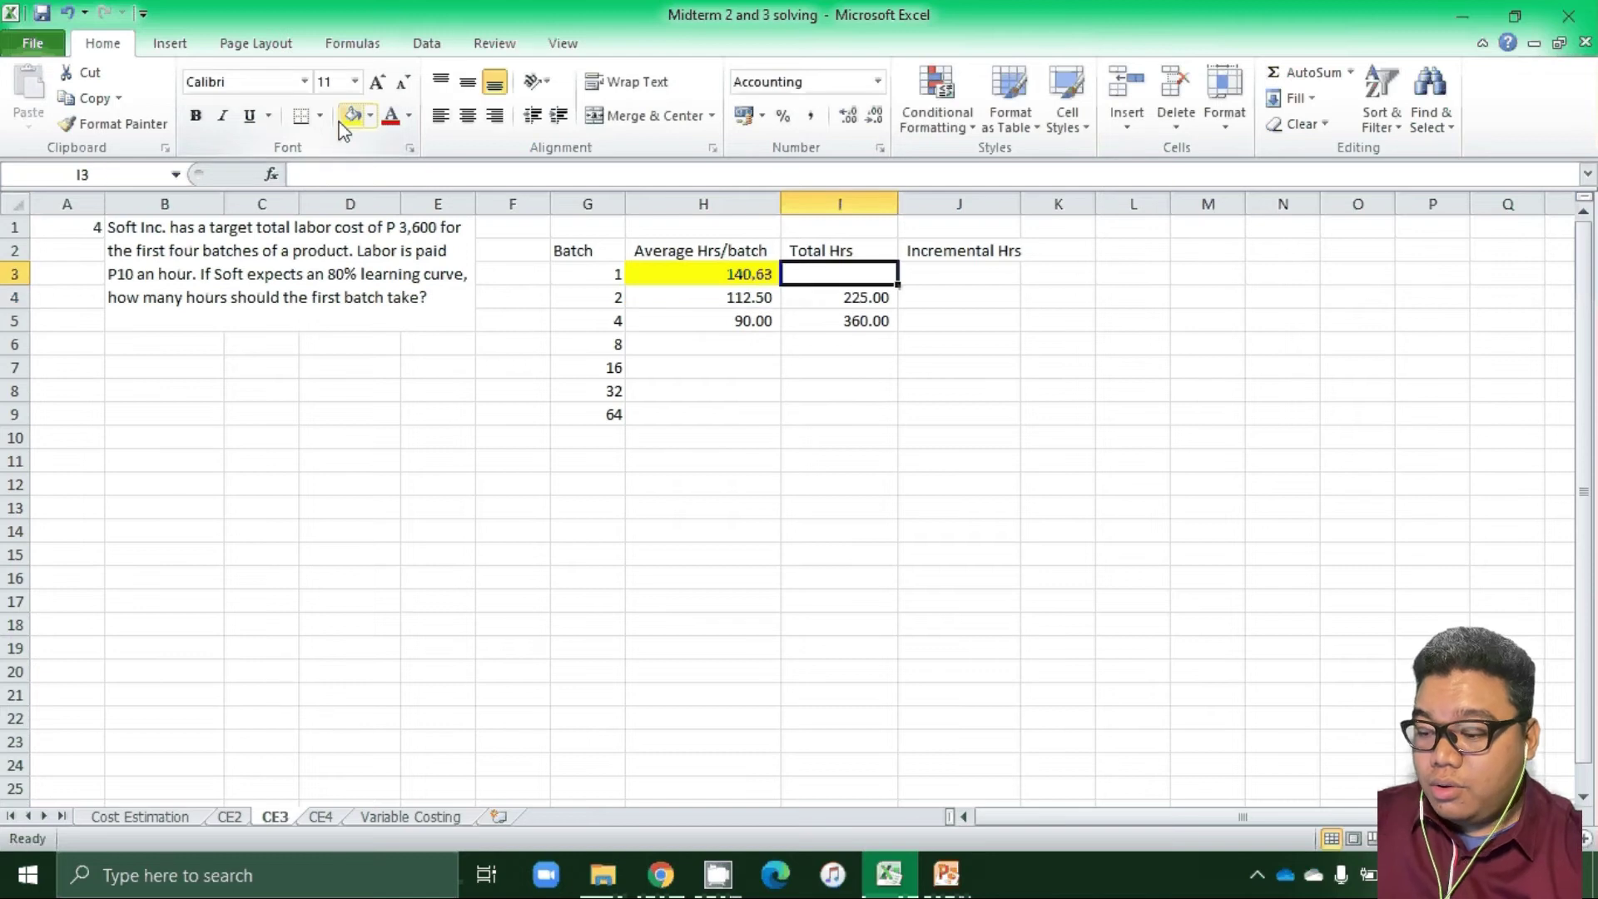
text(=)
key(Left)
key(Return)
Calculate the incremental hours for batch 2 in J4 as the difference of total hours, =I4-I3.
key(Right)
text(=)
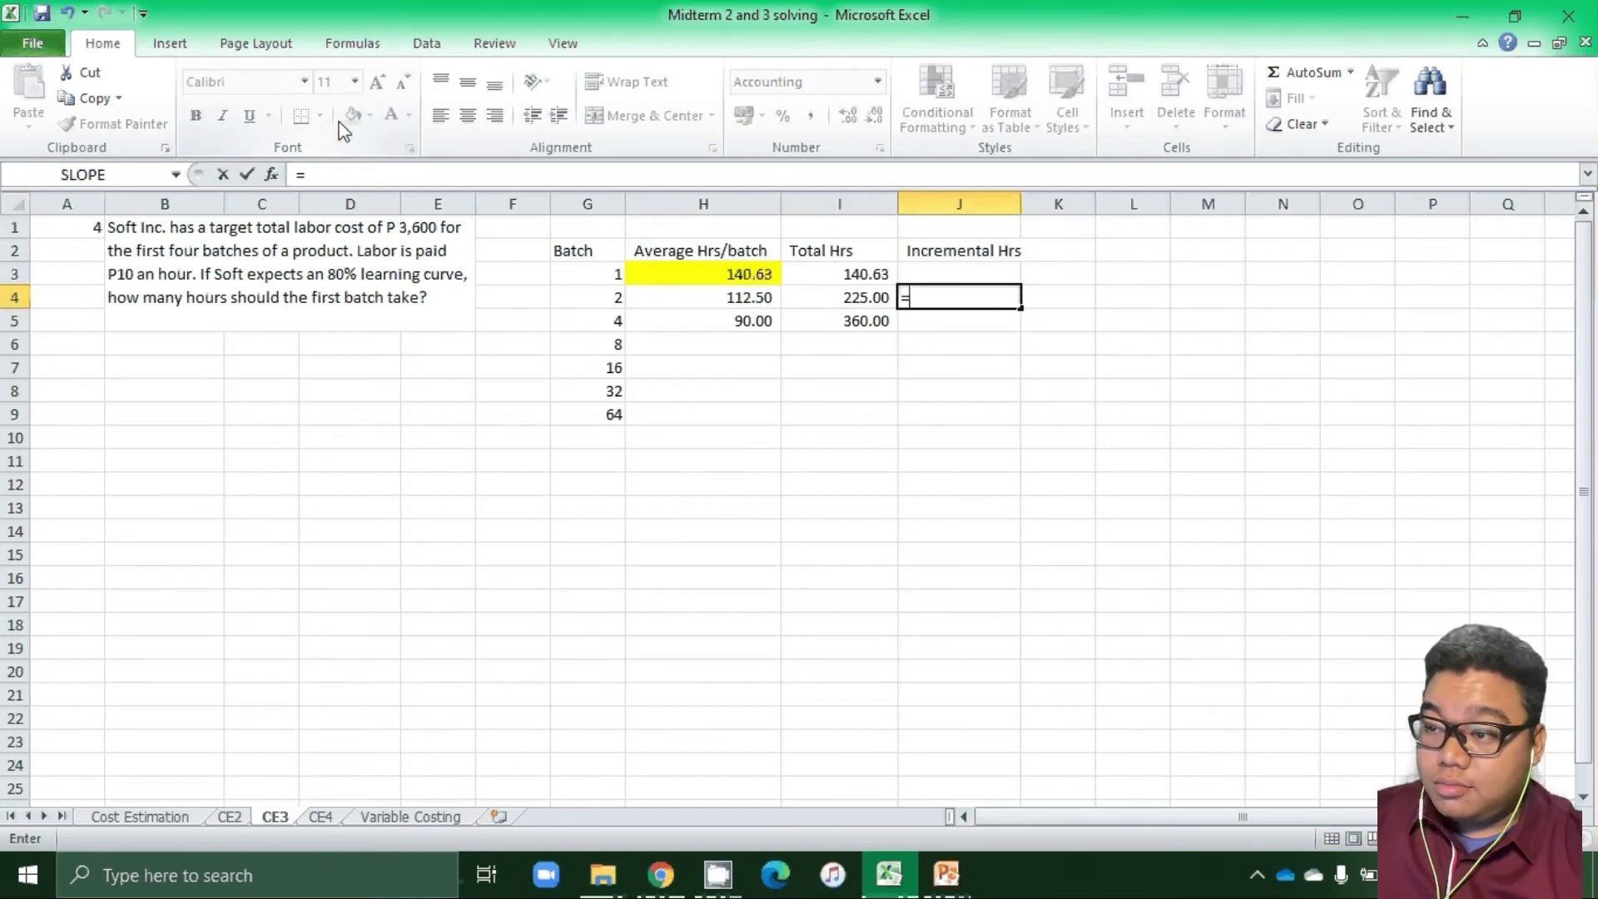
key(Left)
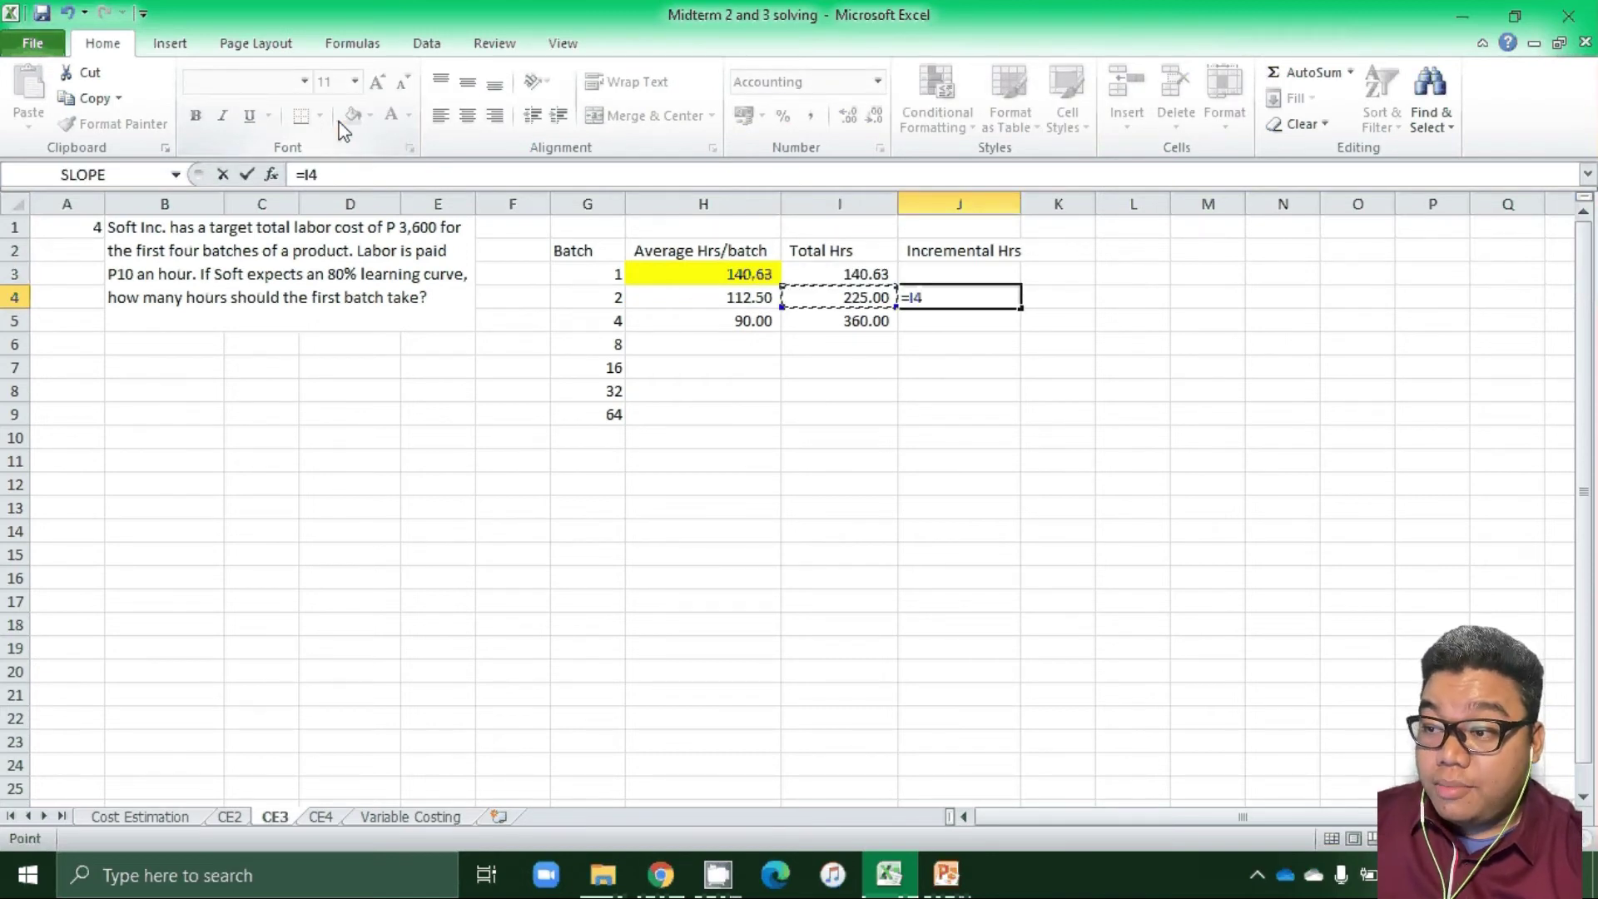
text(-)
key(Left)
key(Up)
key(Return)
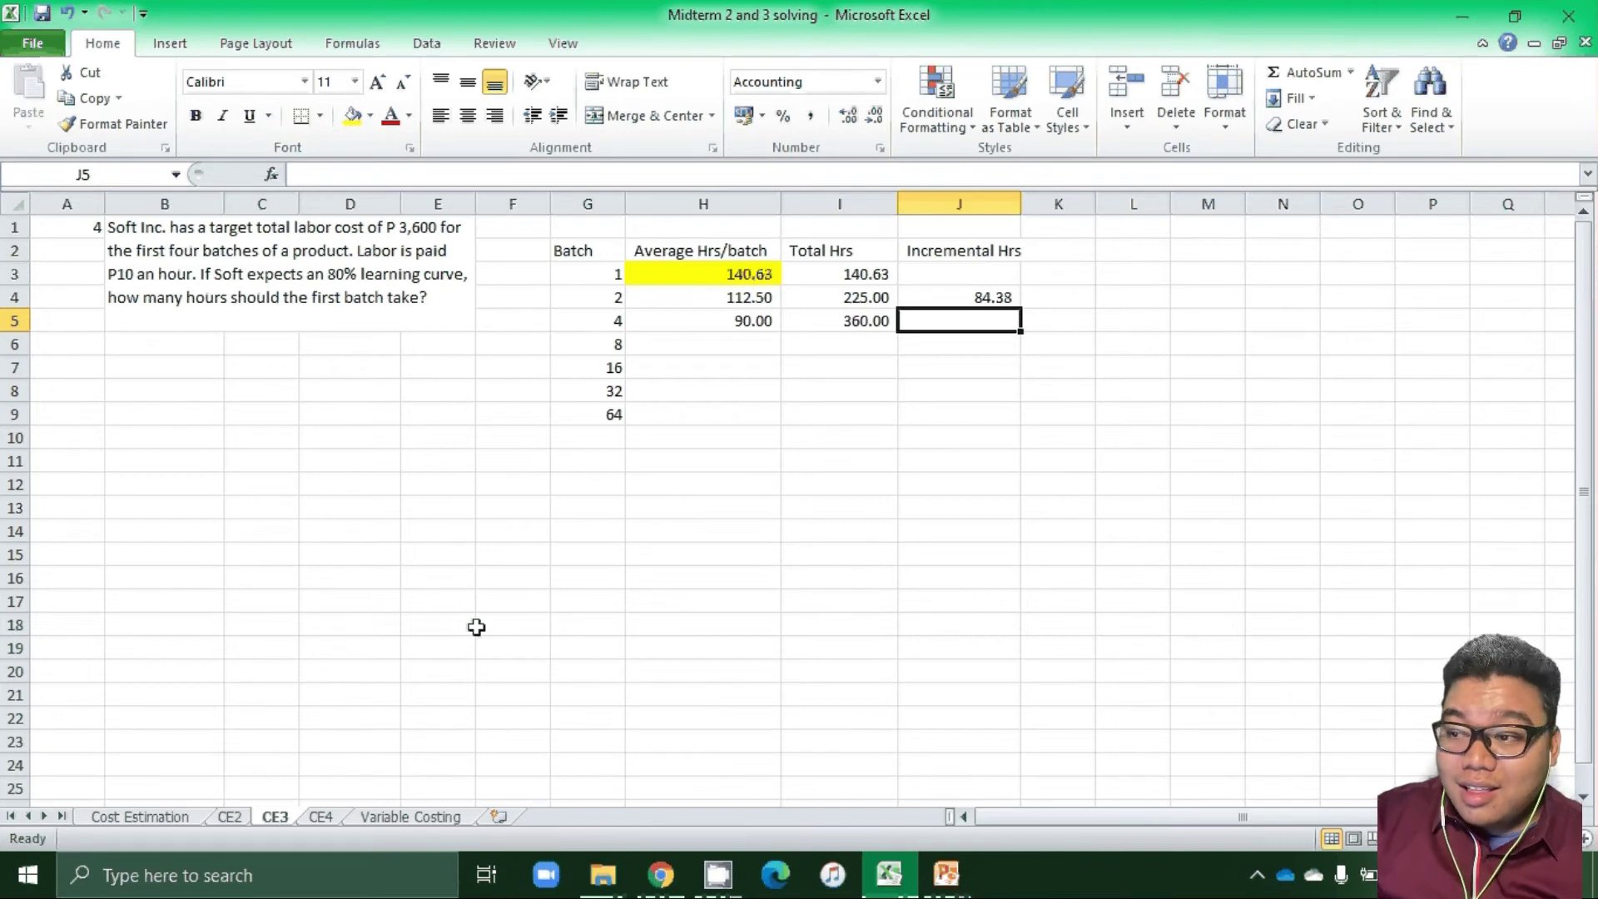
Open the CE4 sheet and read the Moss Point Manufacturing problem, its cost data and the learning curve question in B13.
click(320, 817)
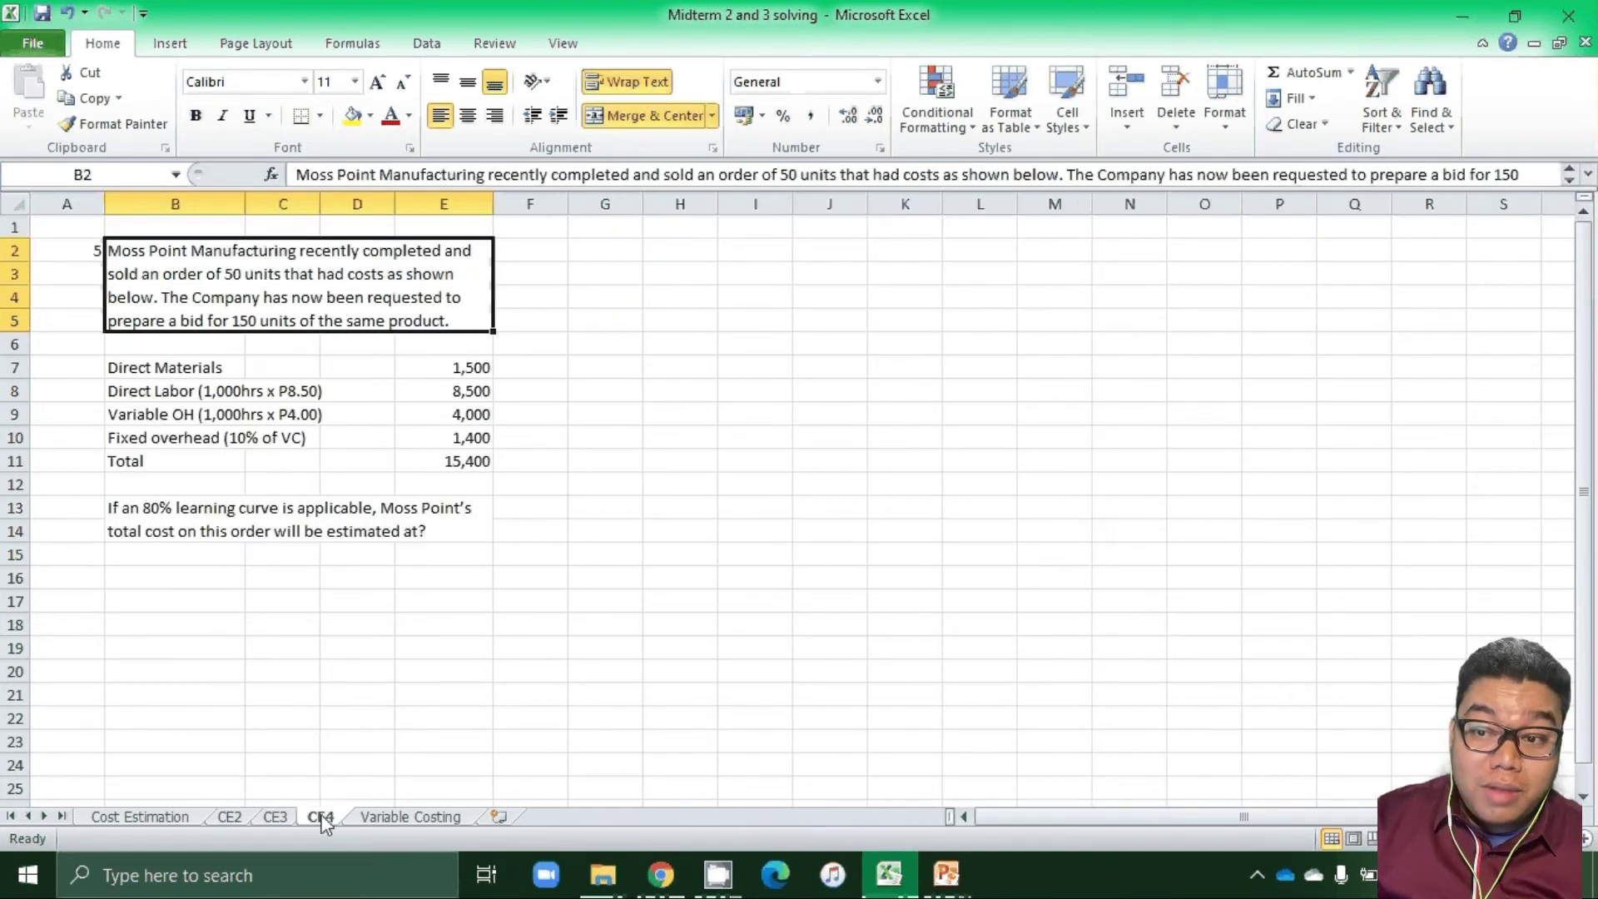
key(Right)
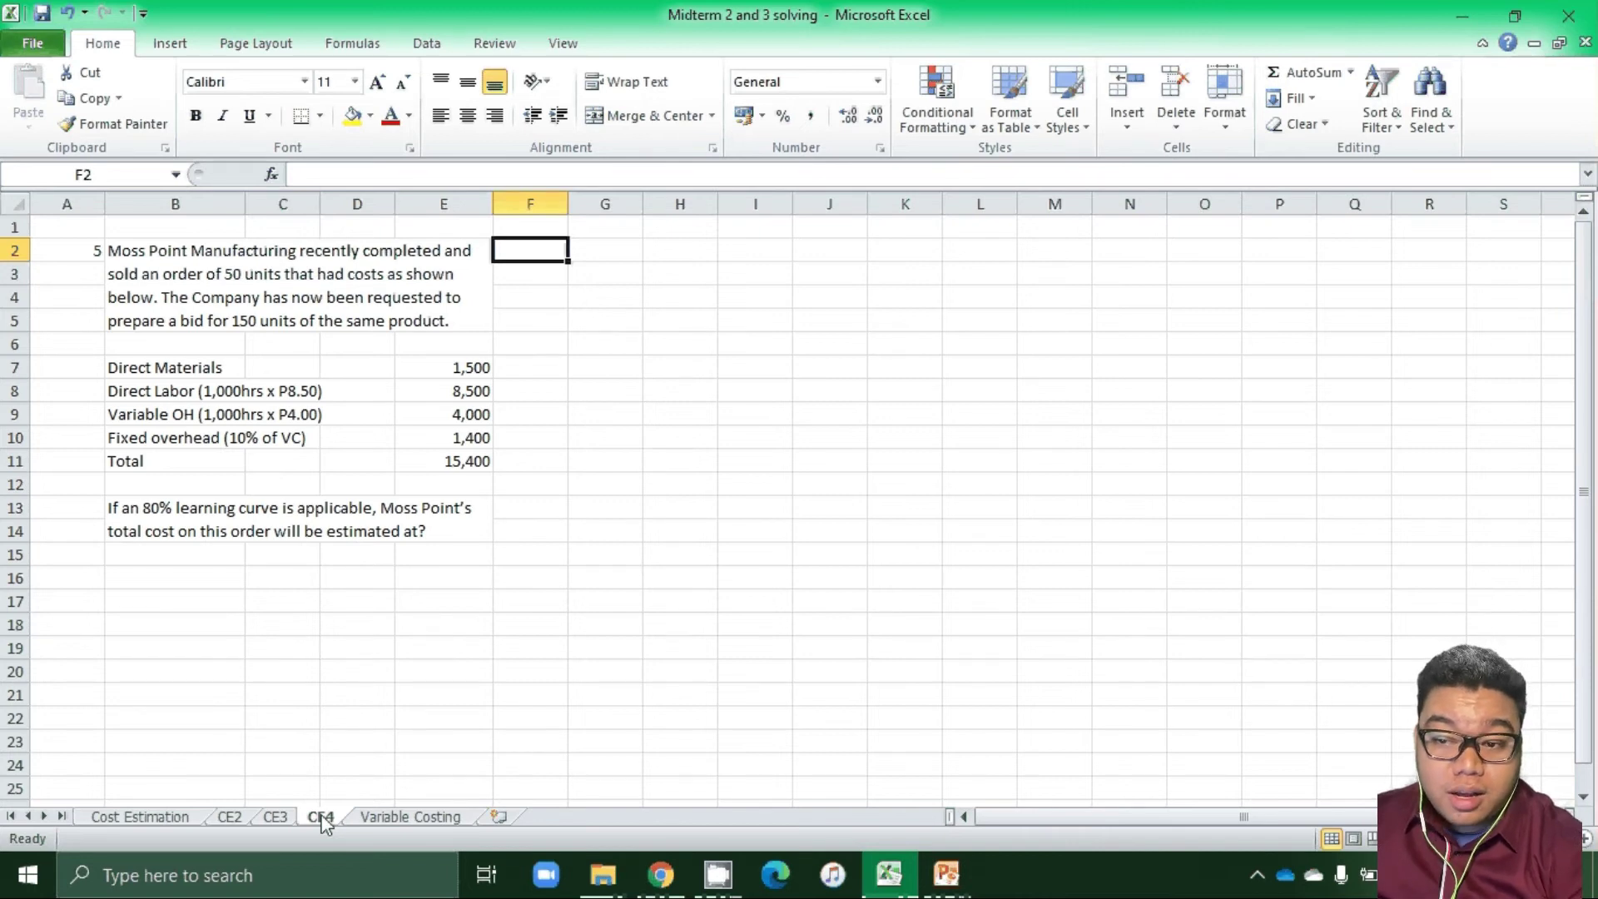
key(Down)
key(Down)
key(Down)
key(Down)
key(Down)
key(Down)
key(Down)
key(Down)
key(Down)
key(Down)
key(Down)
key(Left)
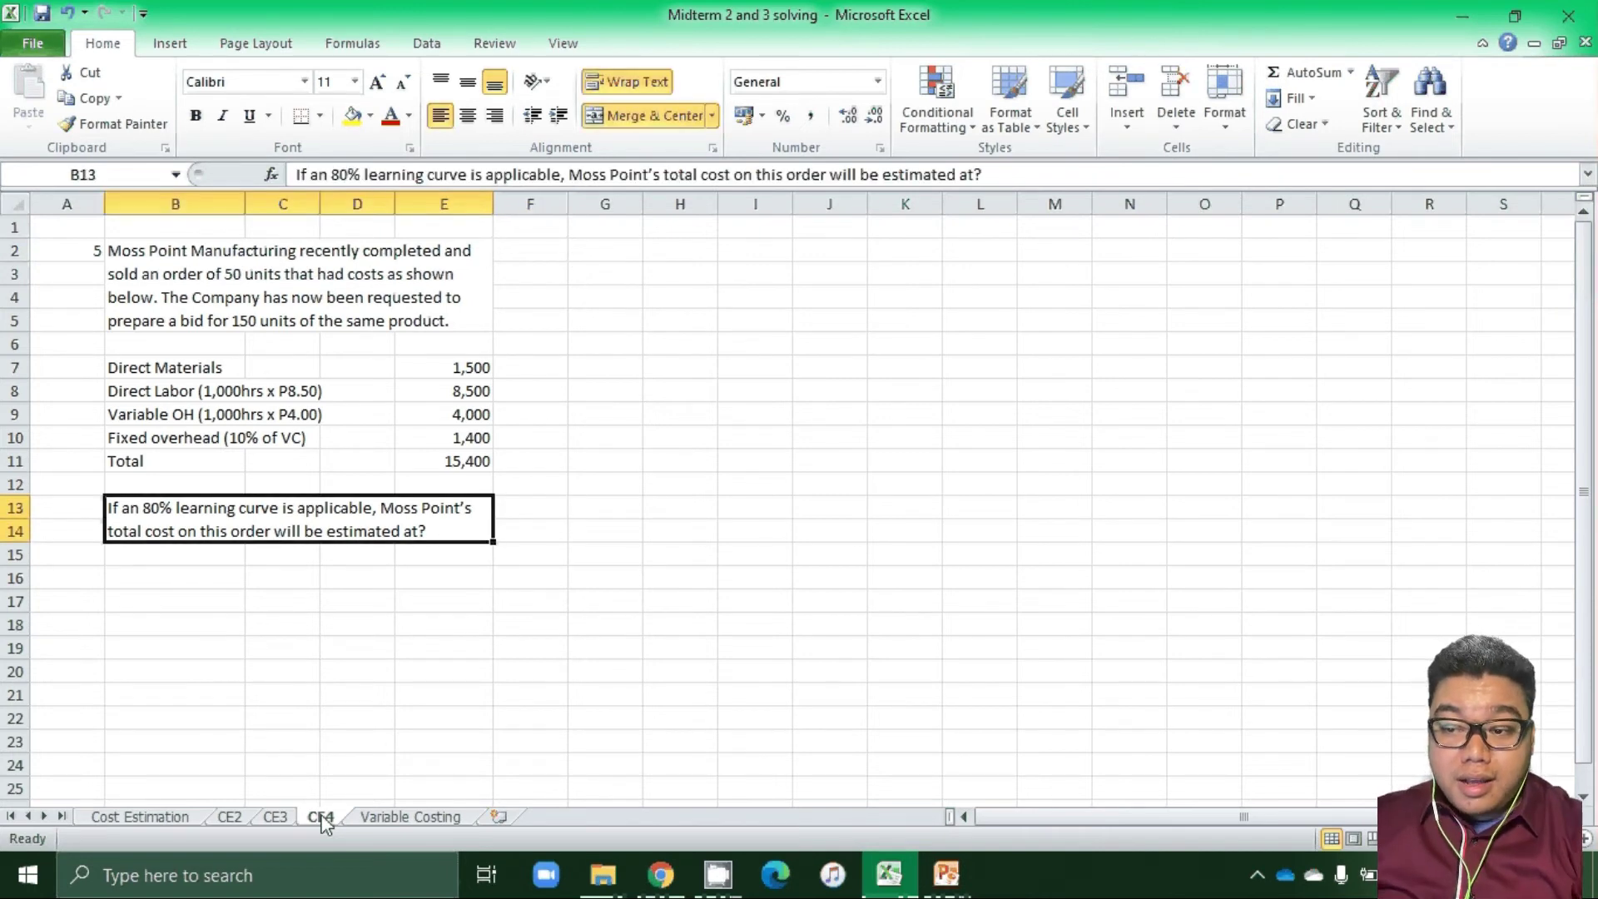
key(Left)
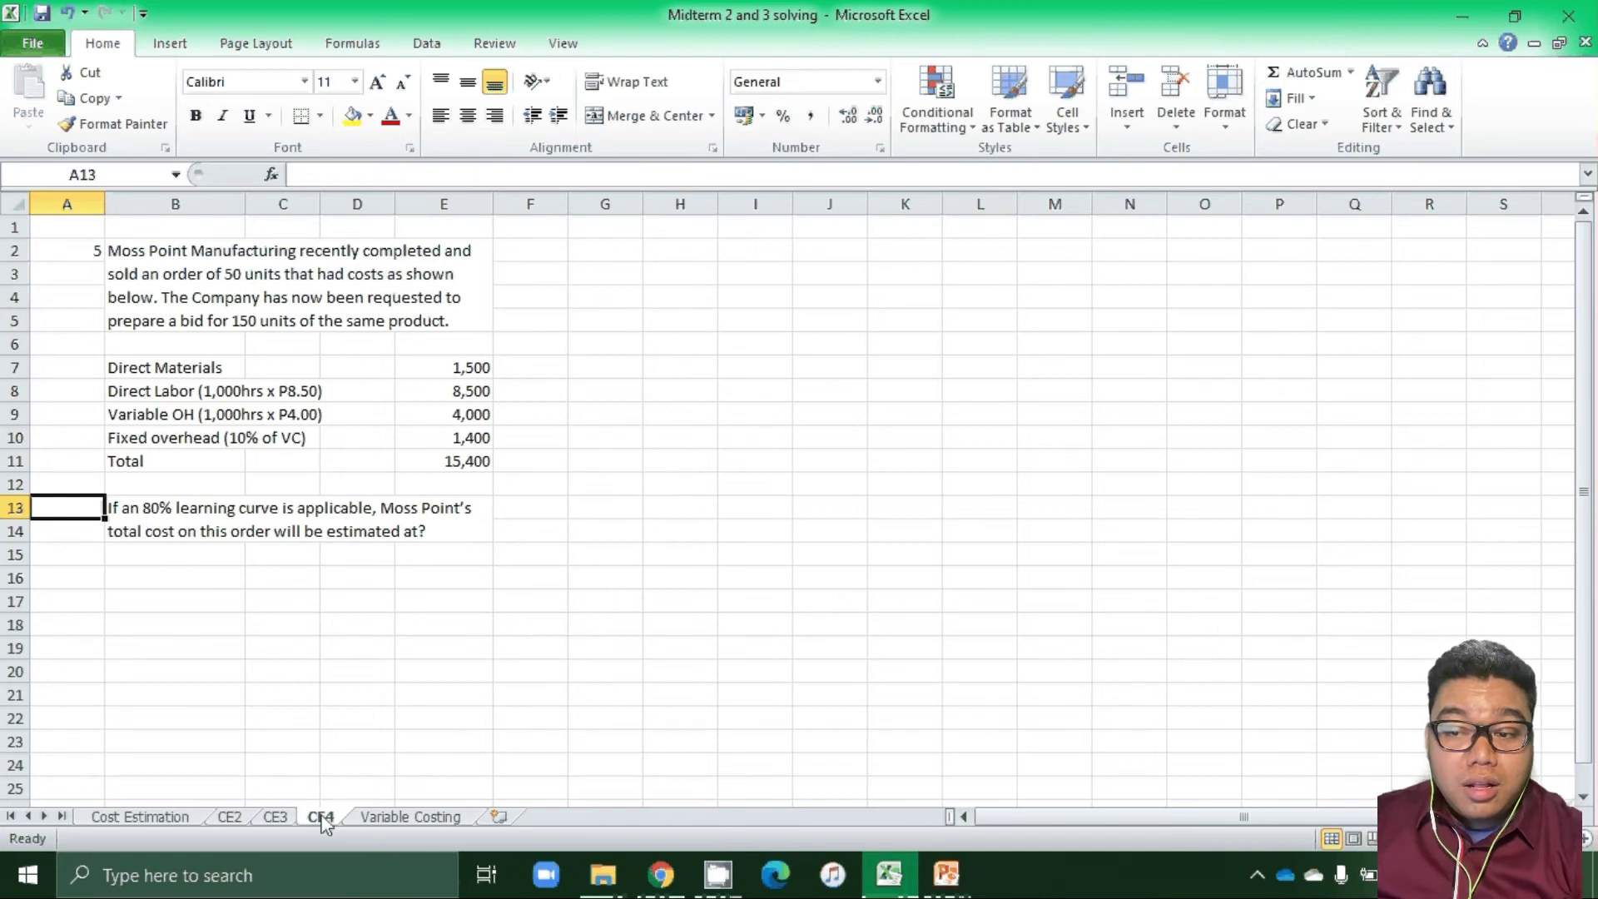
key(Right)
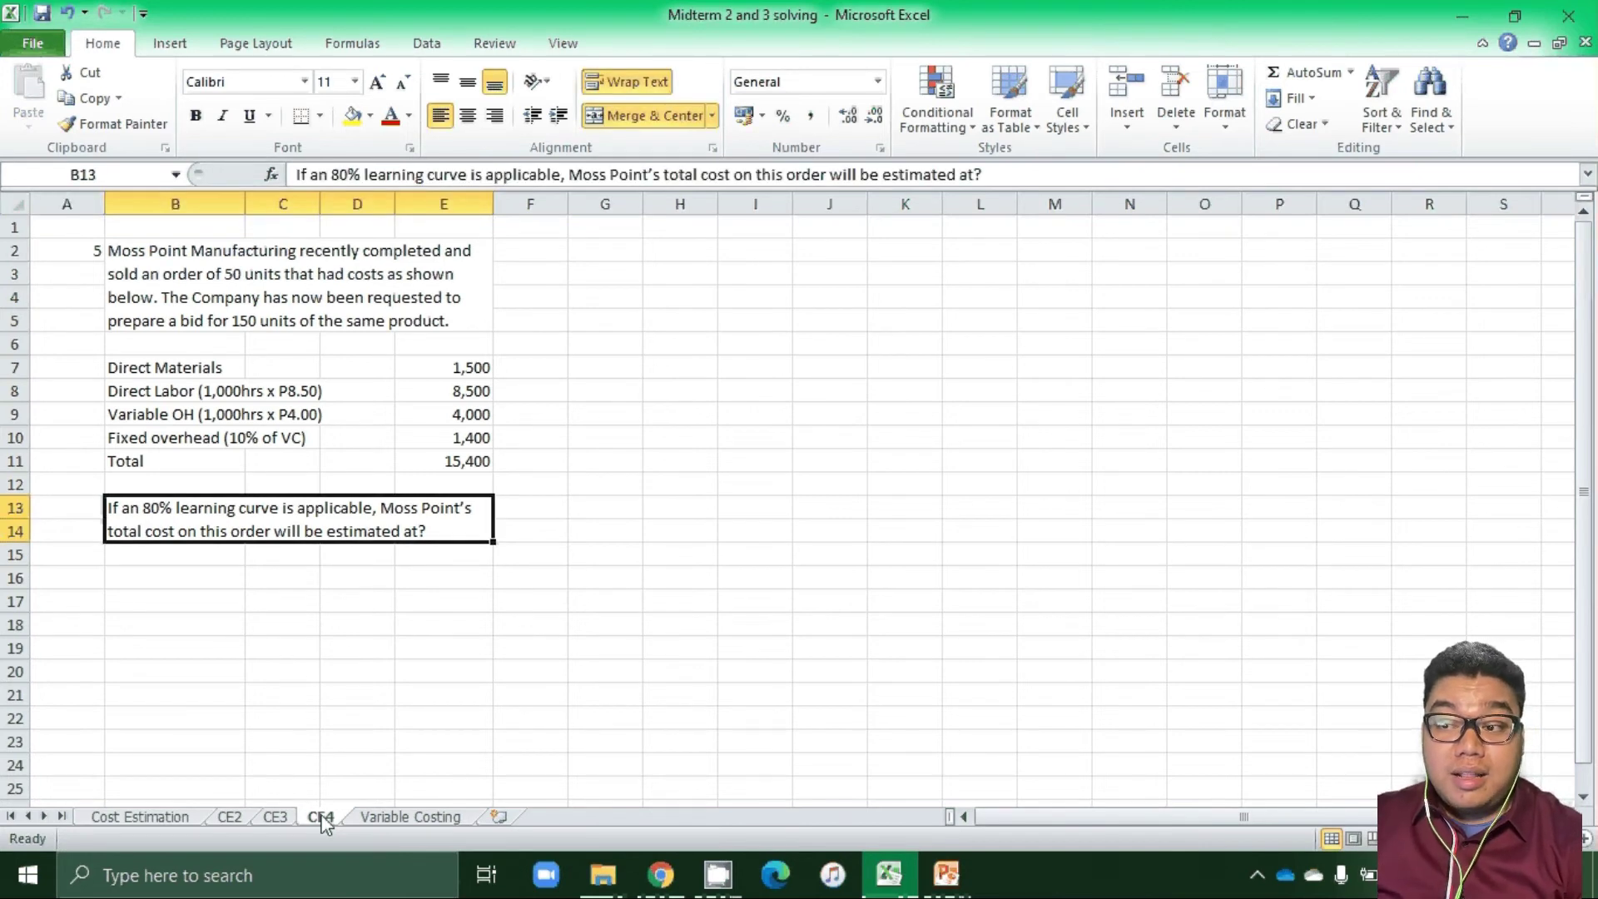
Start a learning curve table beside the Moss Point problem by entering the heading "Batch" in H2.
key(Right)
key(Up)
key(Right)
key(Up)
key(Up)
key(Up)
key(Up)
key(Up)
key(Up)
key(Up)
key(Up)
key(Up)
key(Up)
key(Right)
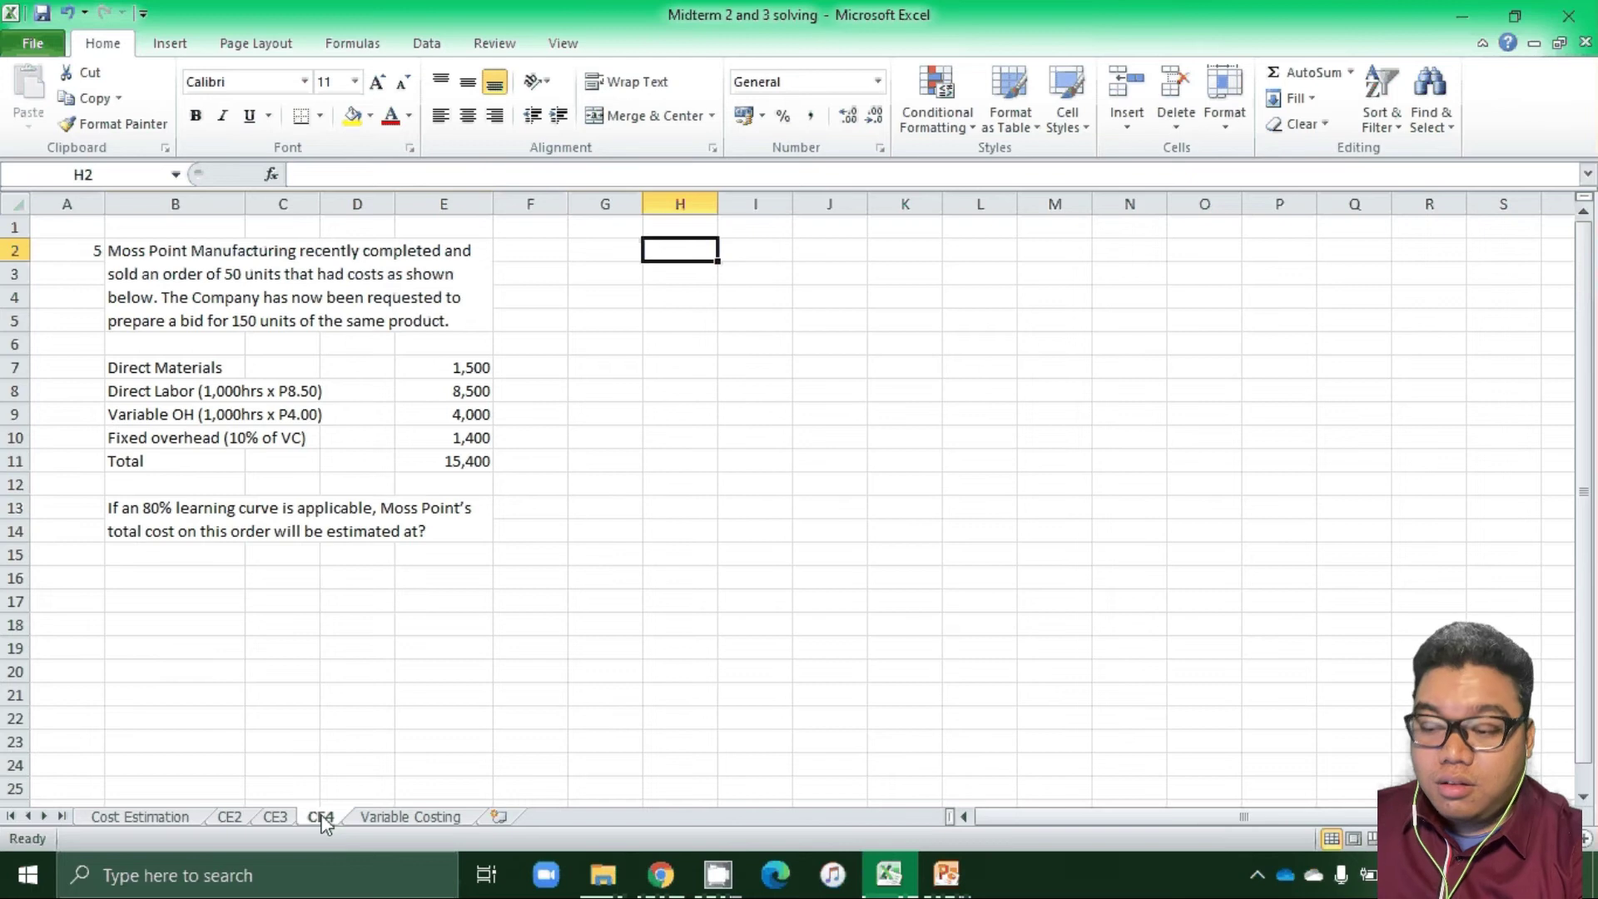
text(Bat)
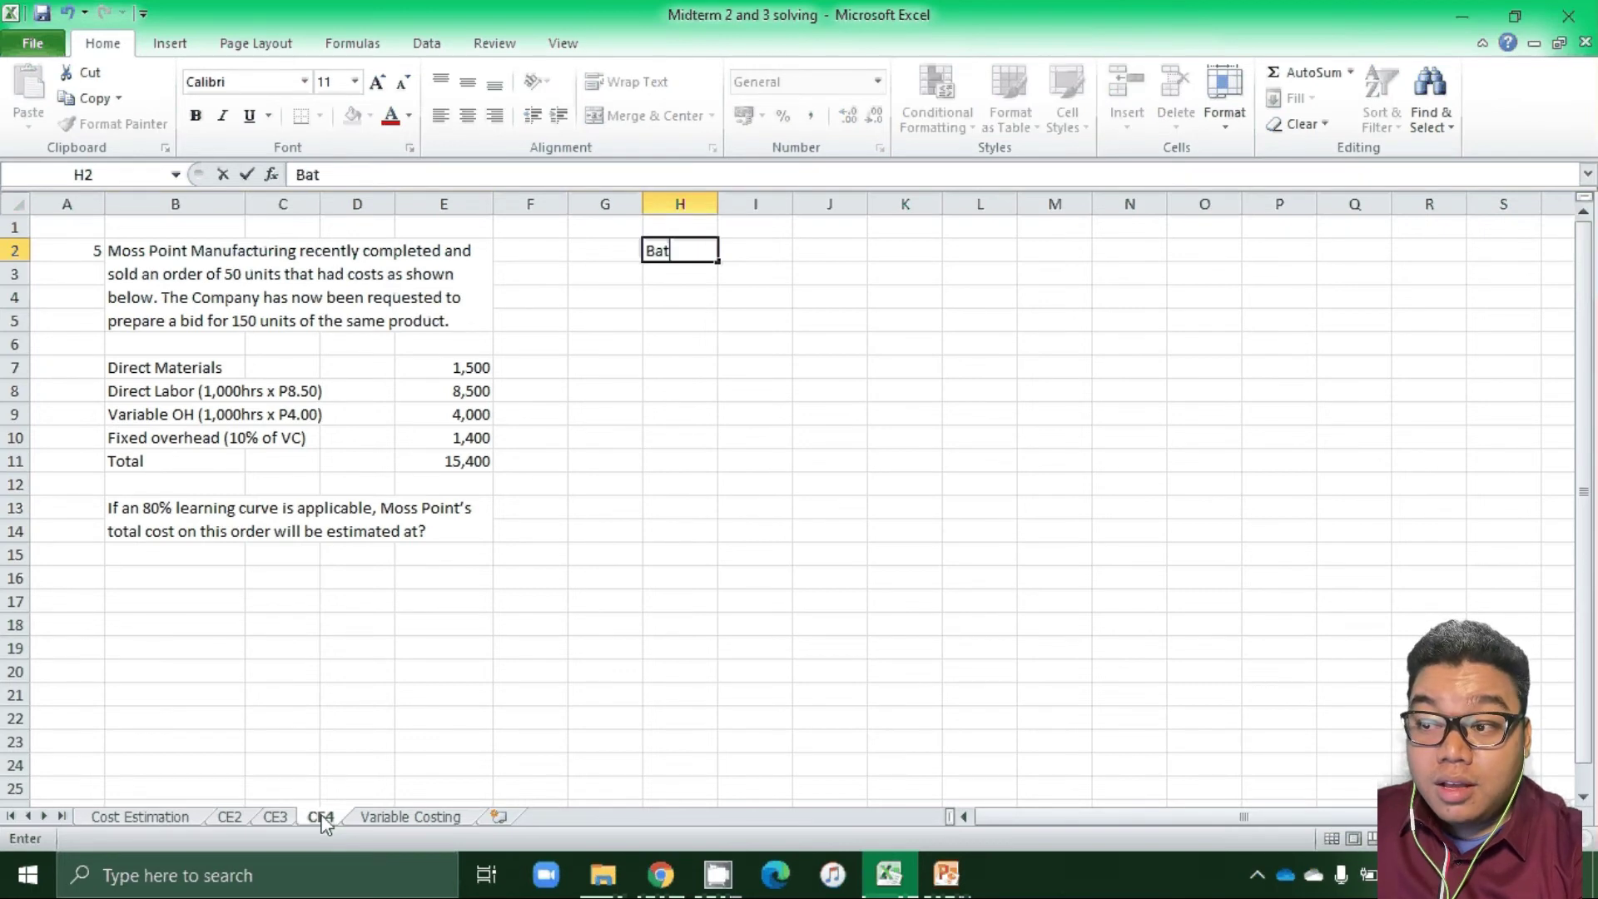
text(ch)
key(Tab)
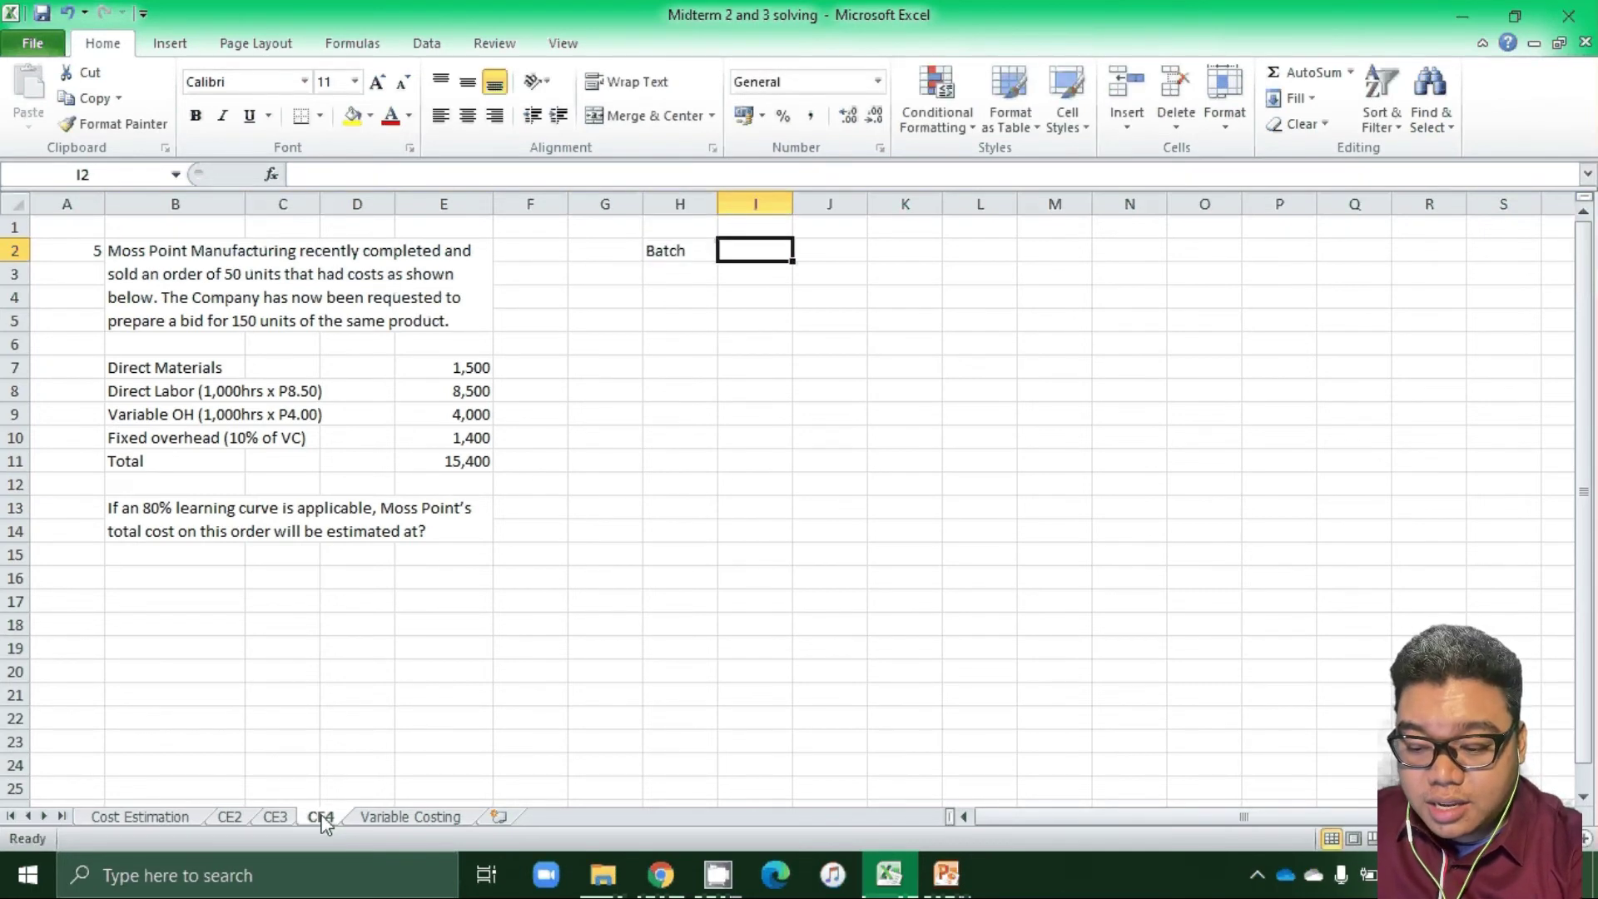
Add the column headings "Average Hrs" in I2 and "Total Hrs" in J2.
text(Average H)
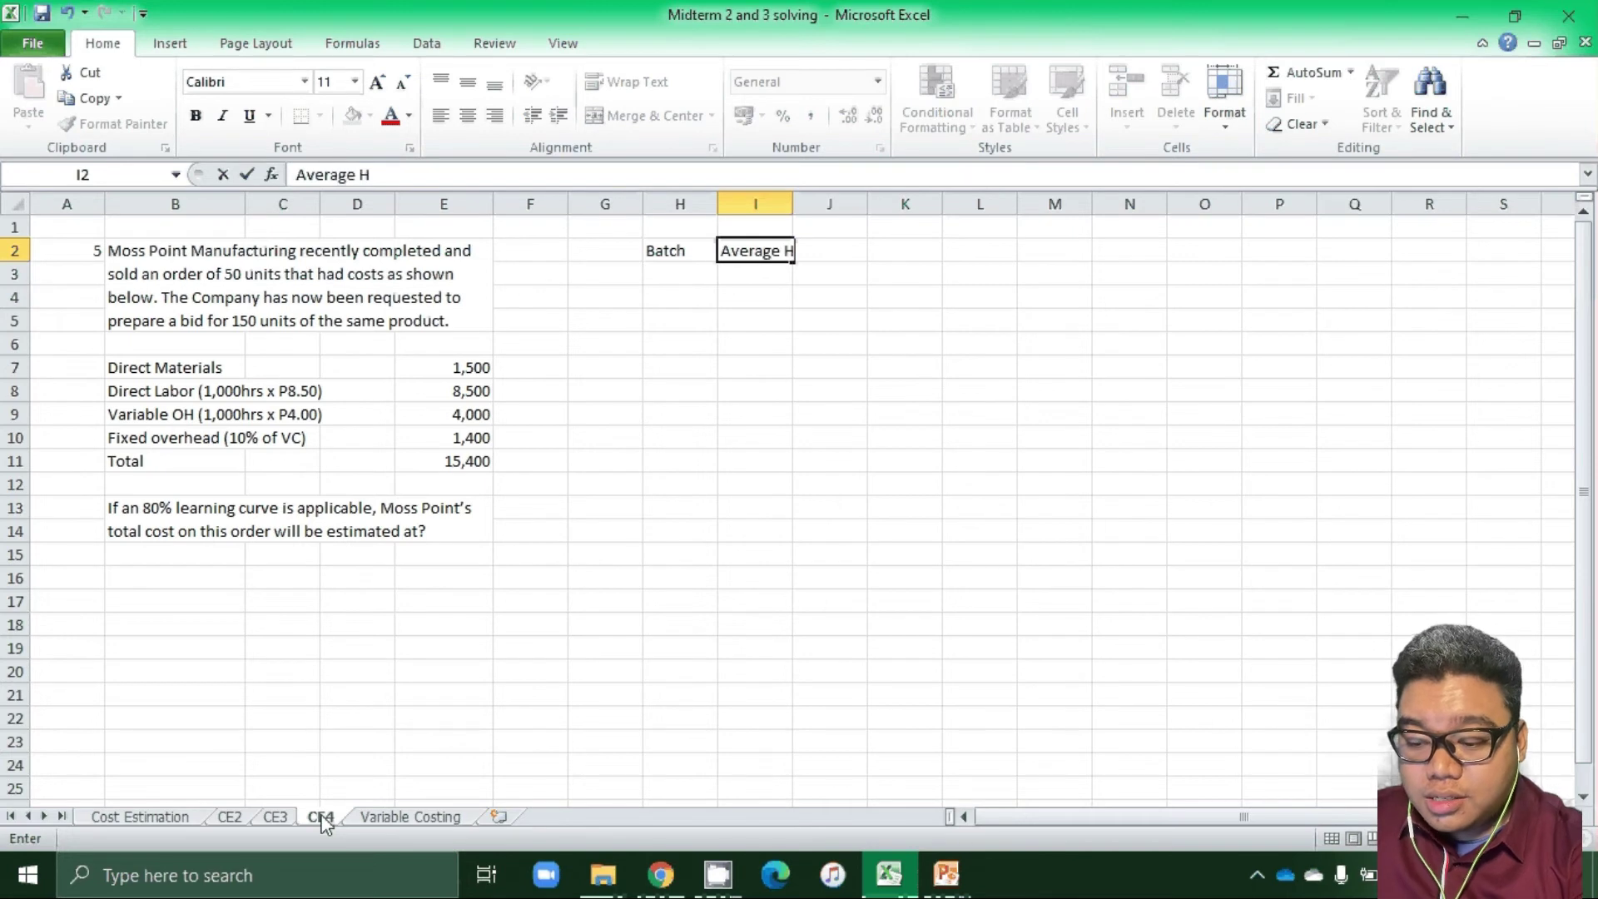
text(rs)
key(Tab)
text(Total)
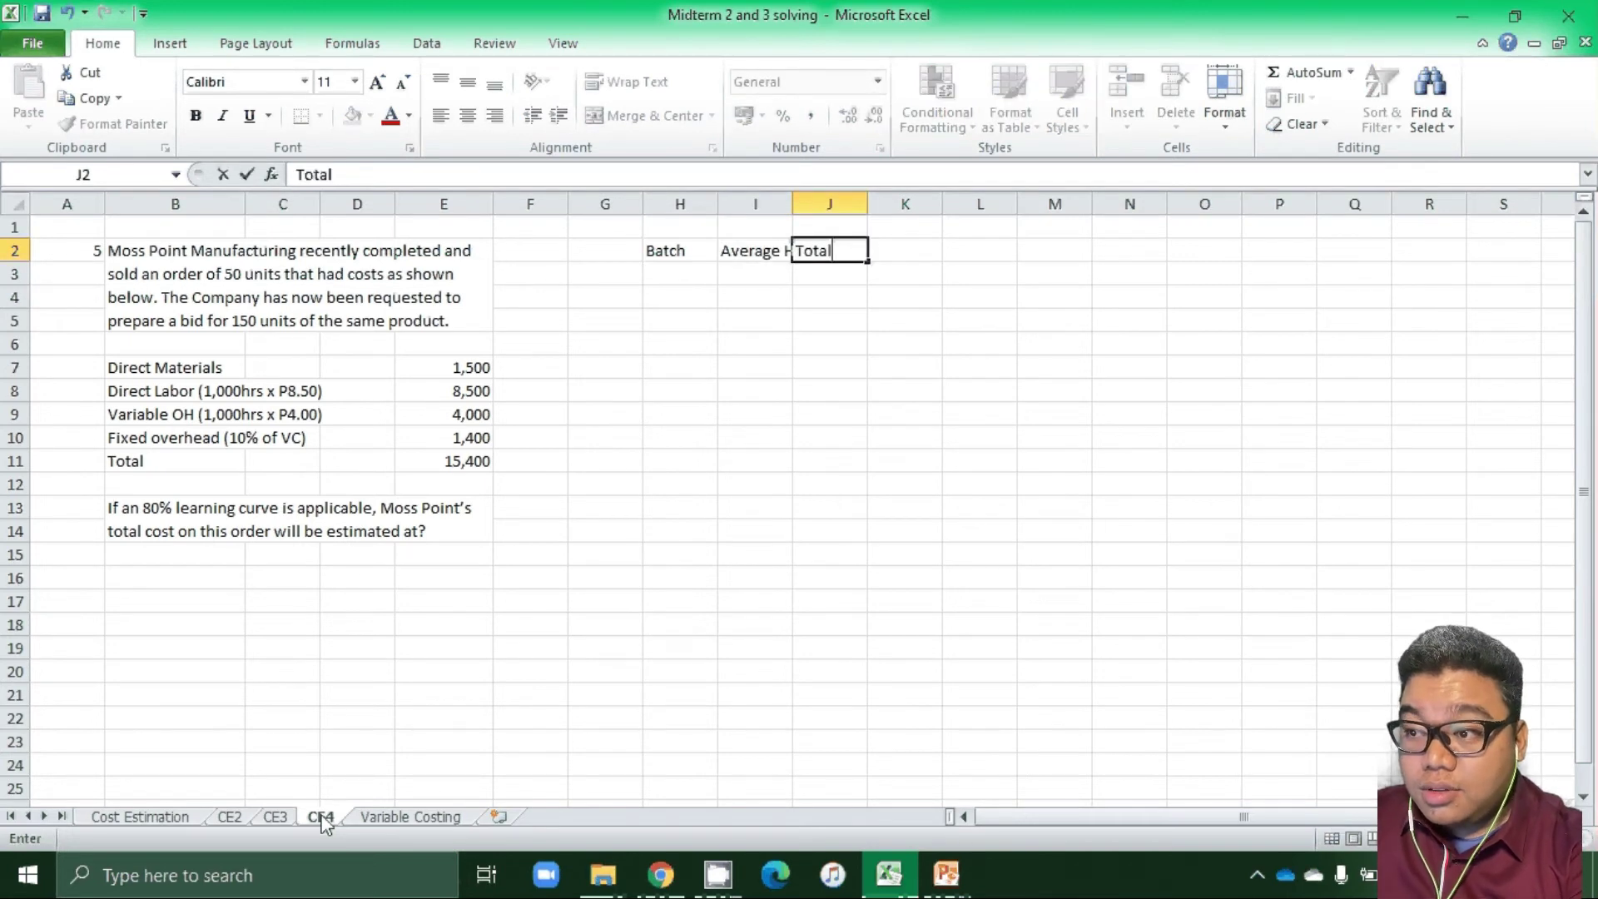
text( Hrs)
key(Return)
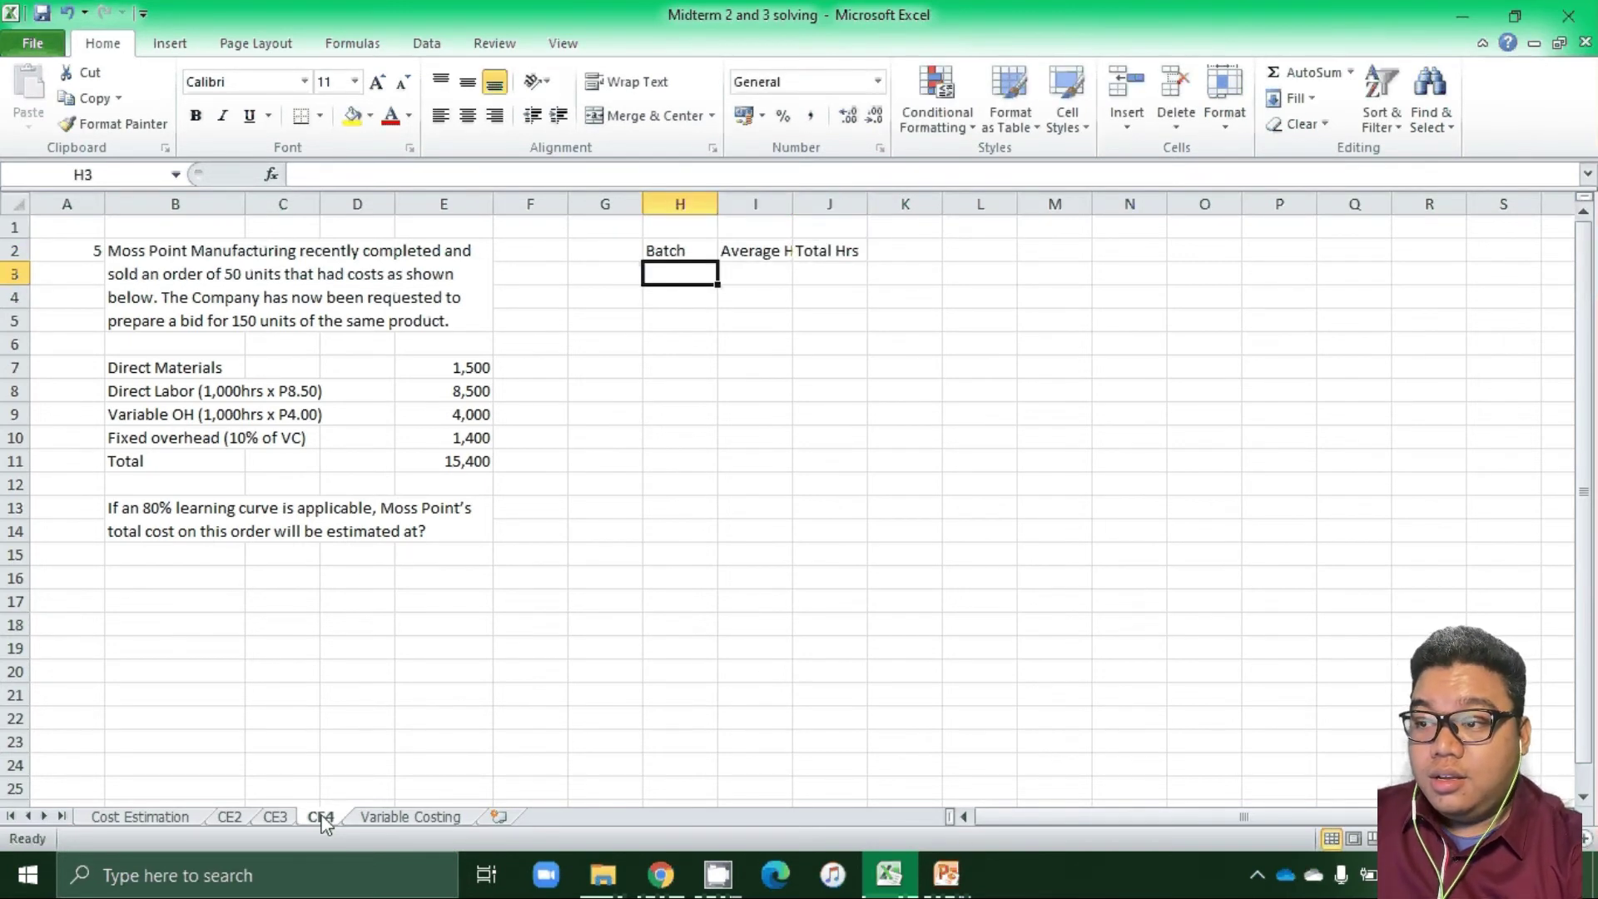
Add the heading "Incremental Hrs" in K2 of the learning curve table.
key(Up)
key(Right)
key(Right)
key(Right)
text(Inc)
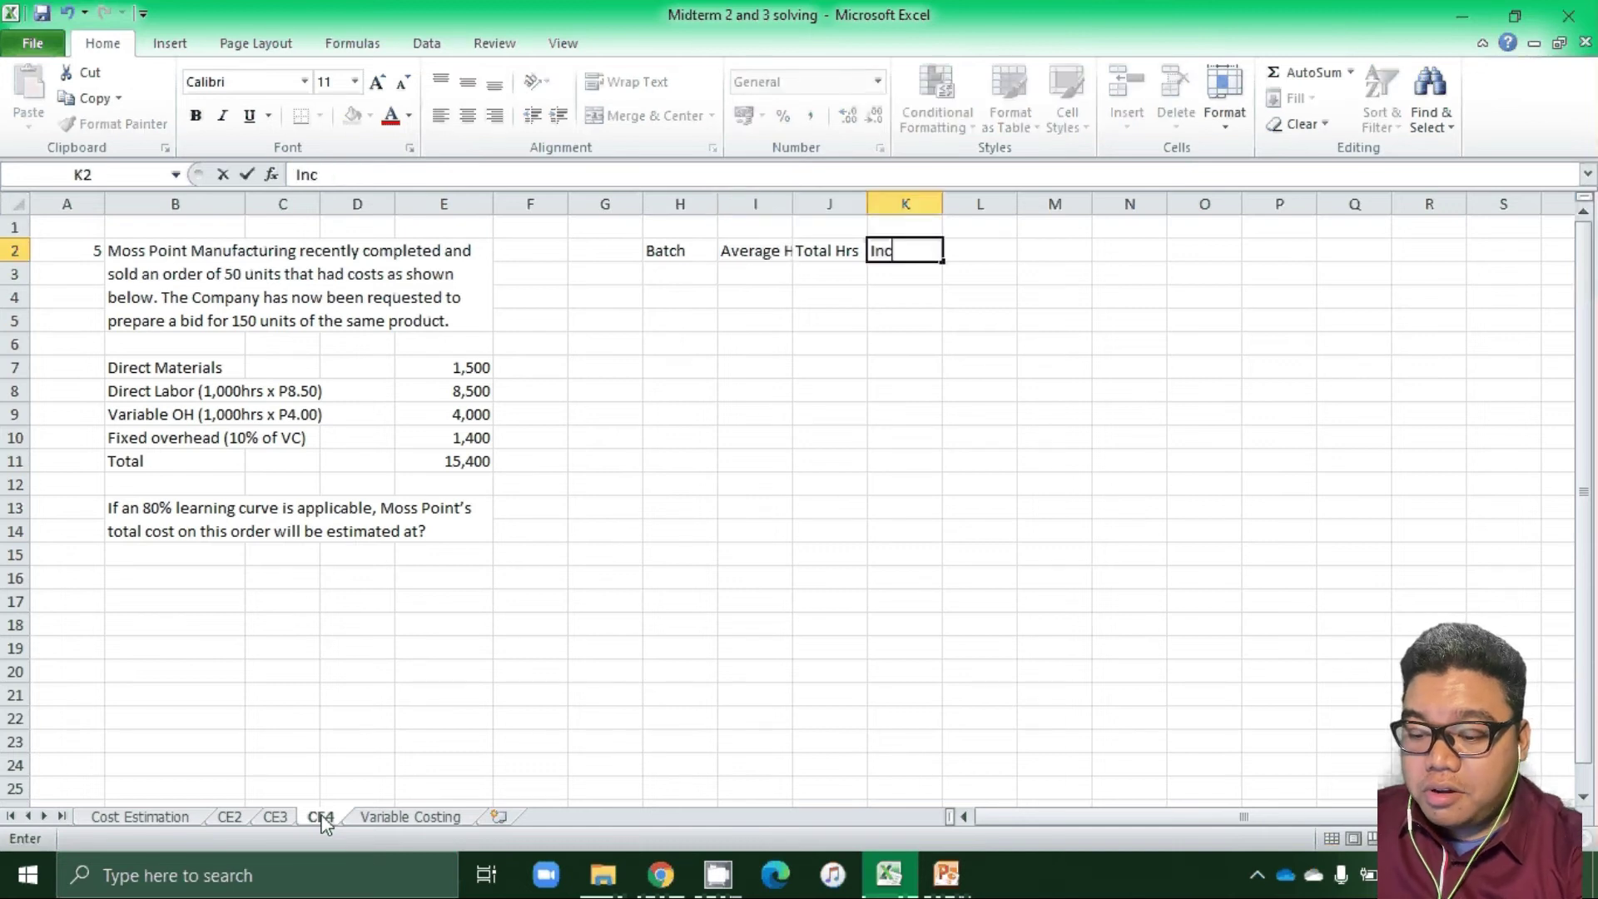
text(remental Hrs)
key(Return)
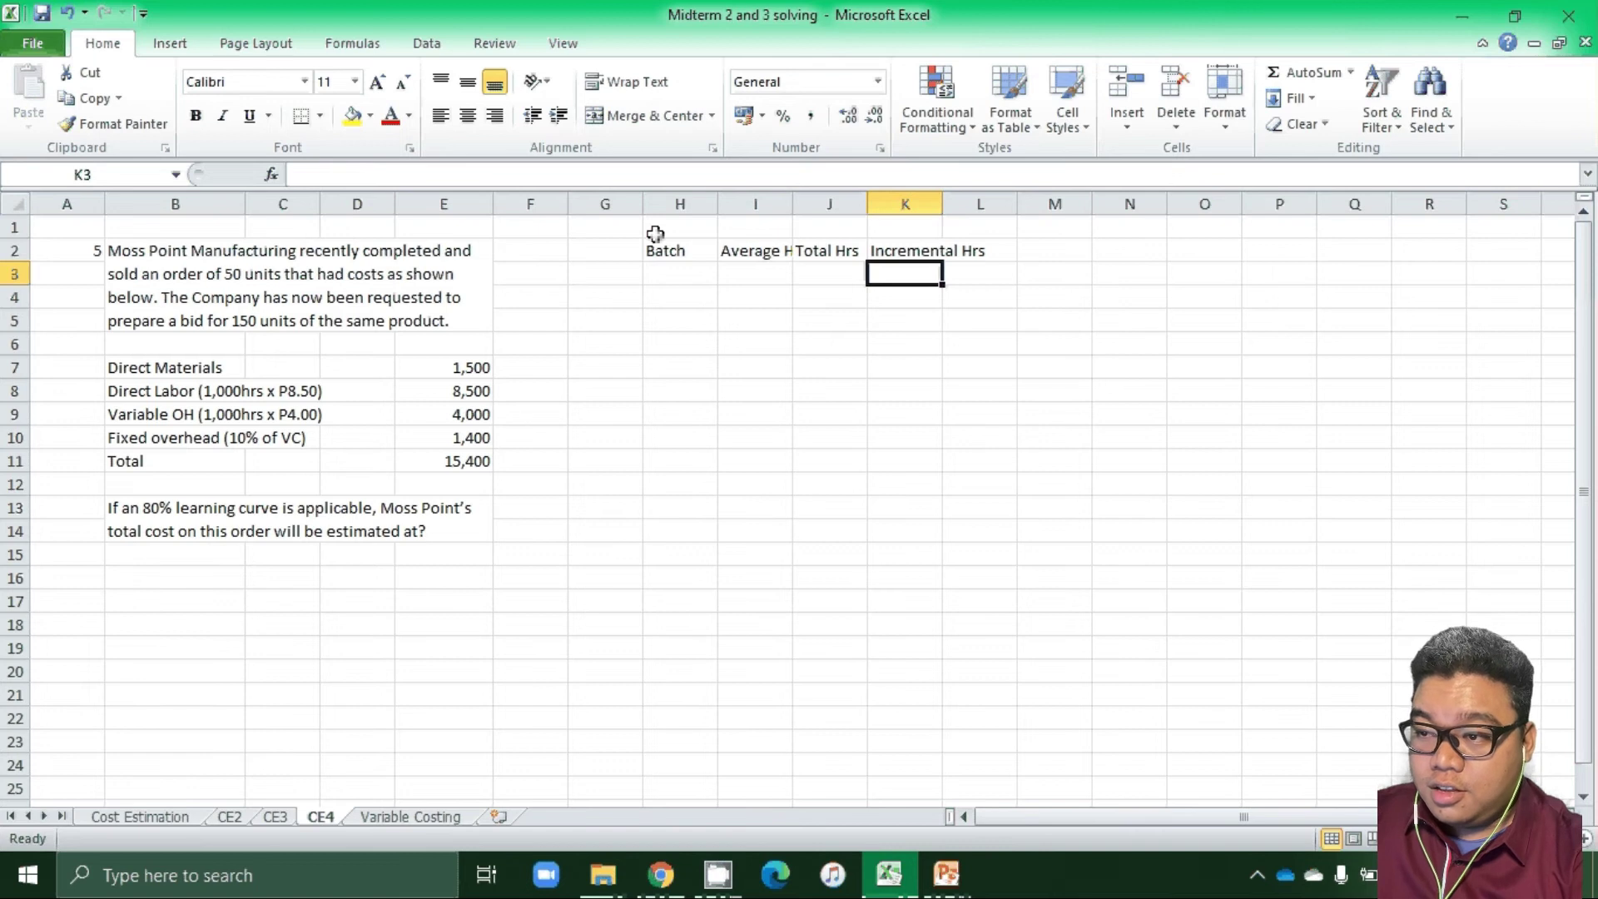
Widen columns H to L to fit the headings and apply the comma number style to them.
drag(666, 204, 988, 209)
click(816, 117)
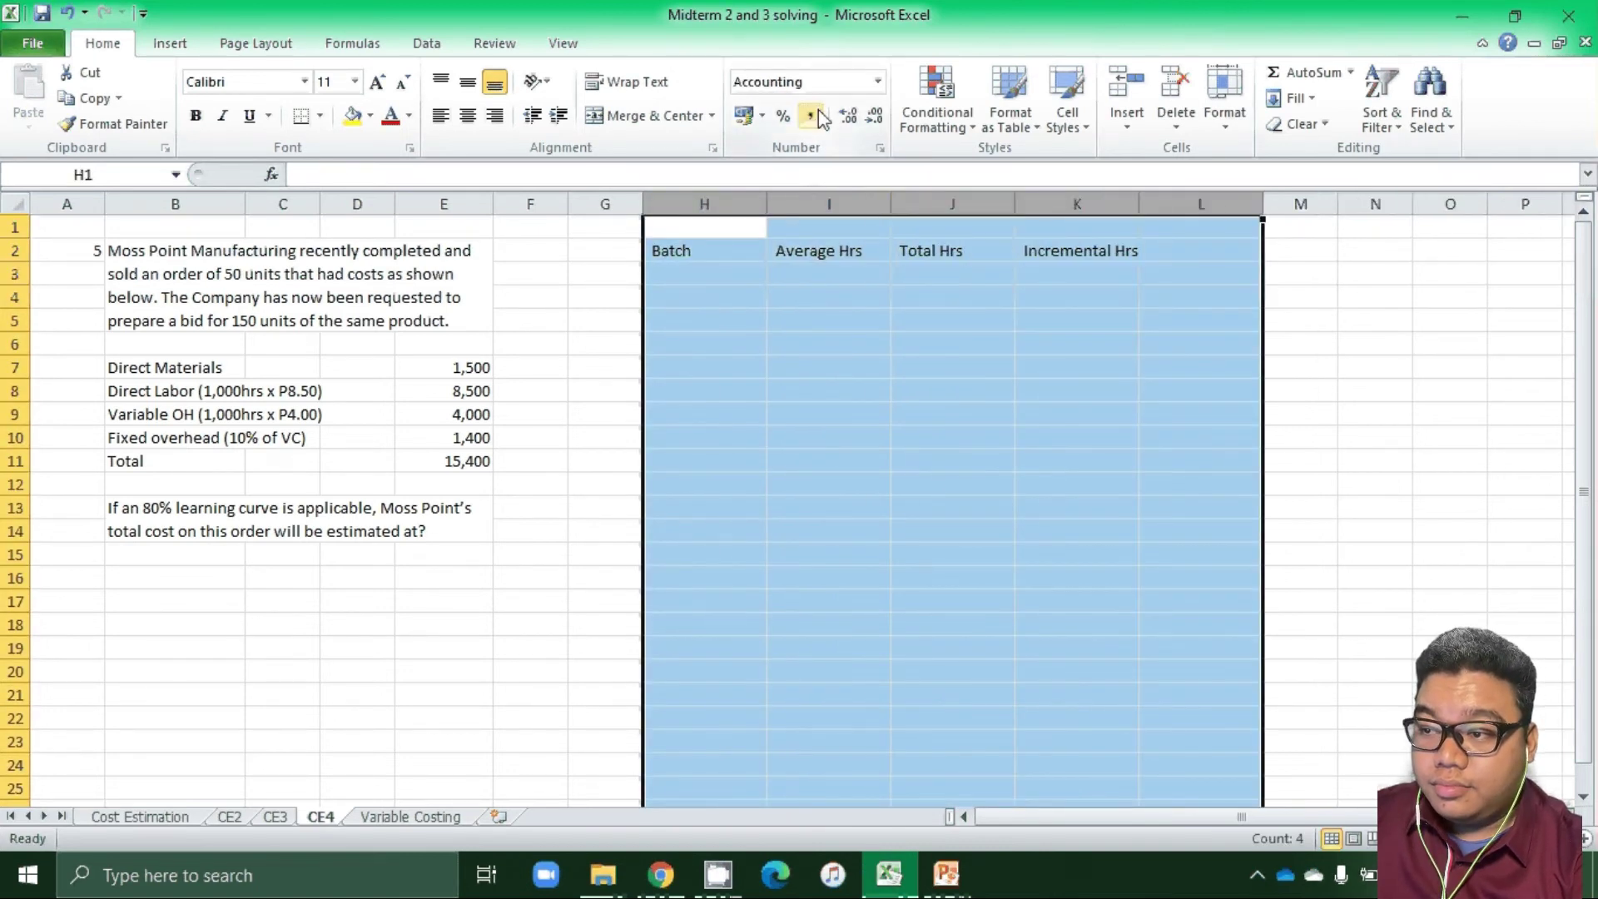
Enter the batch numbers 1, 2 and 3 in H3 to H5.
click(690, 279)
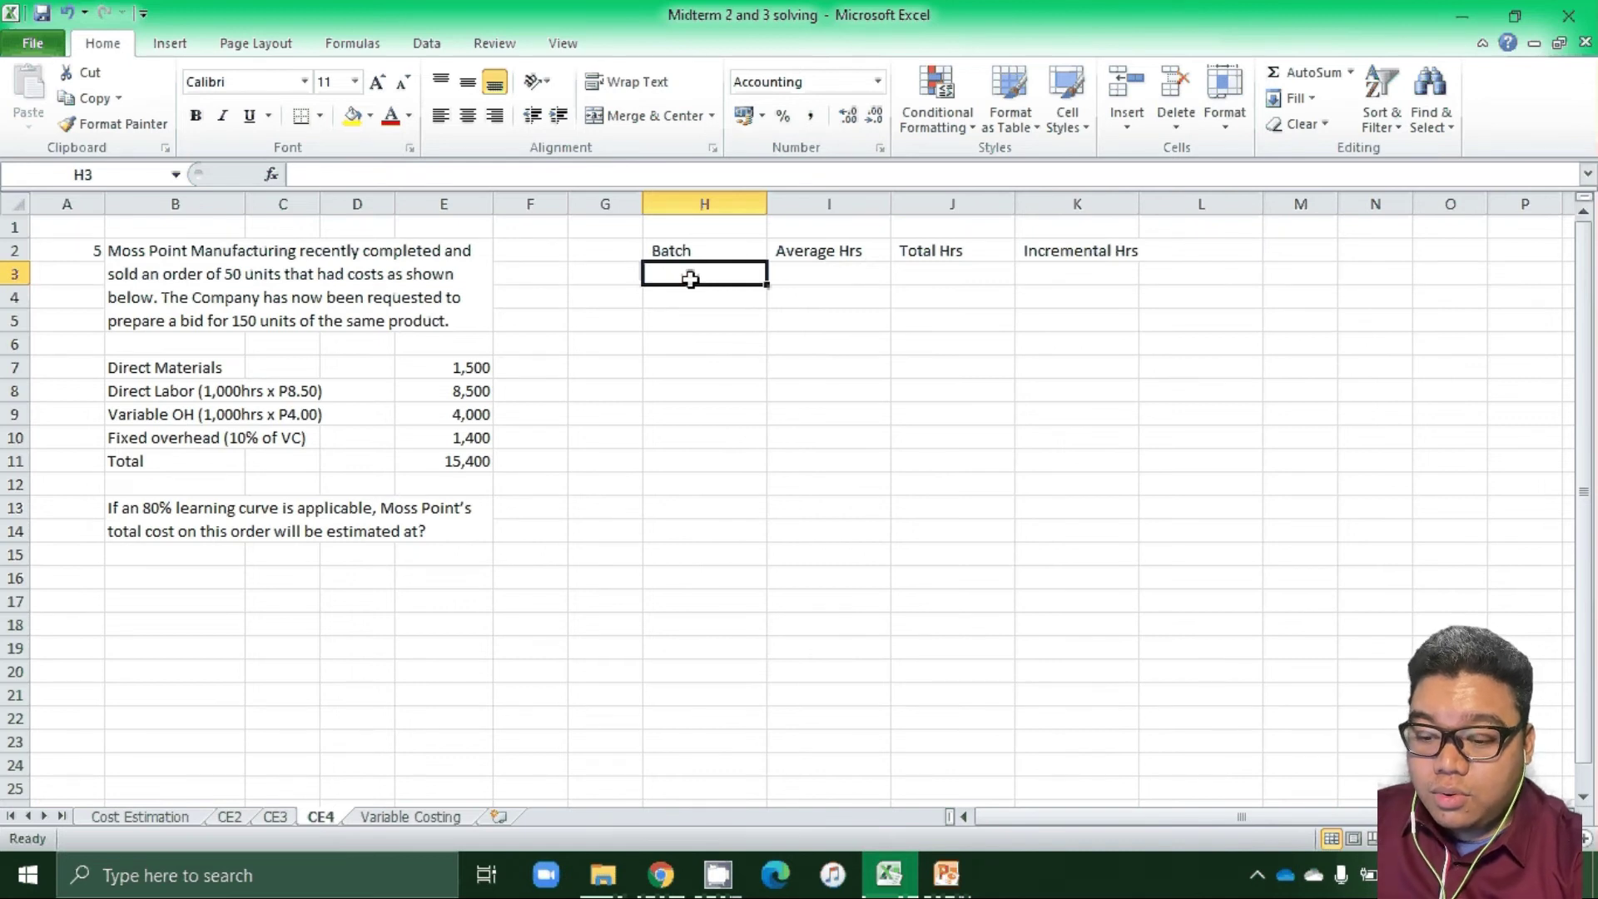
text(1)
key(Return)
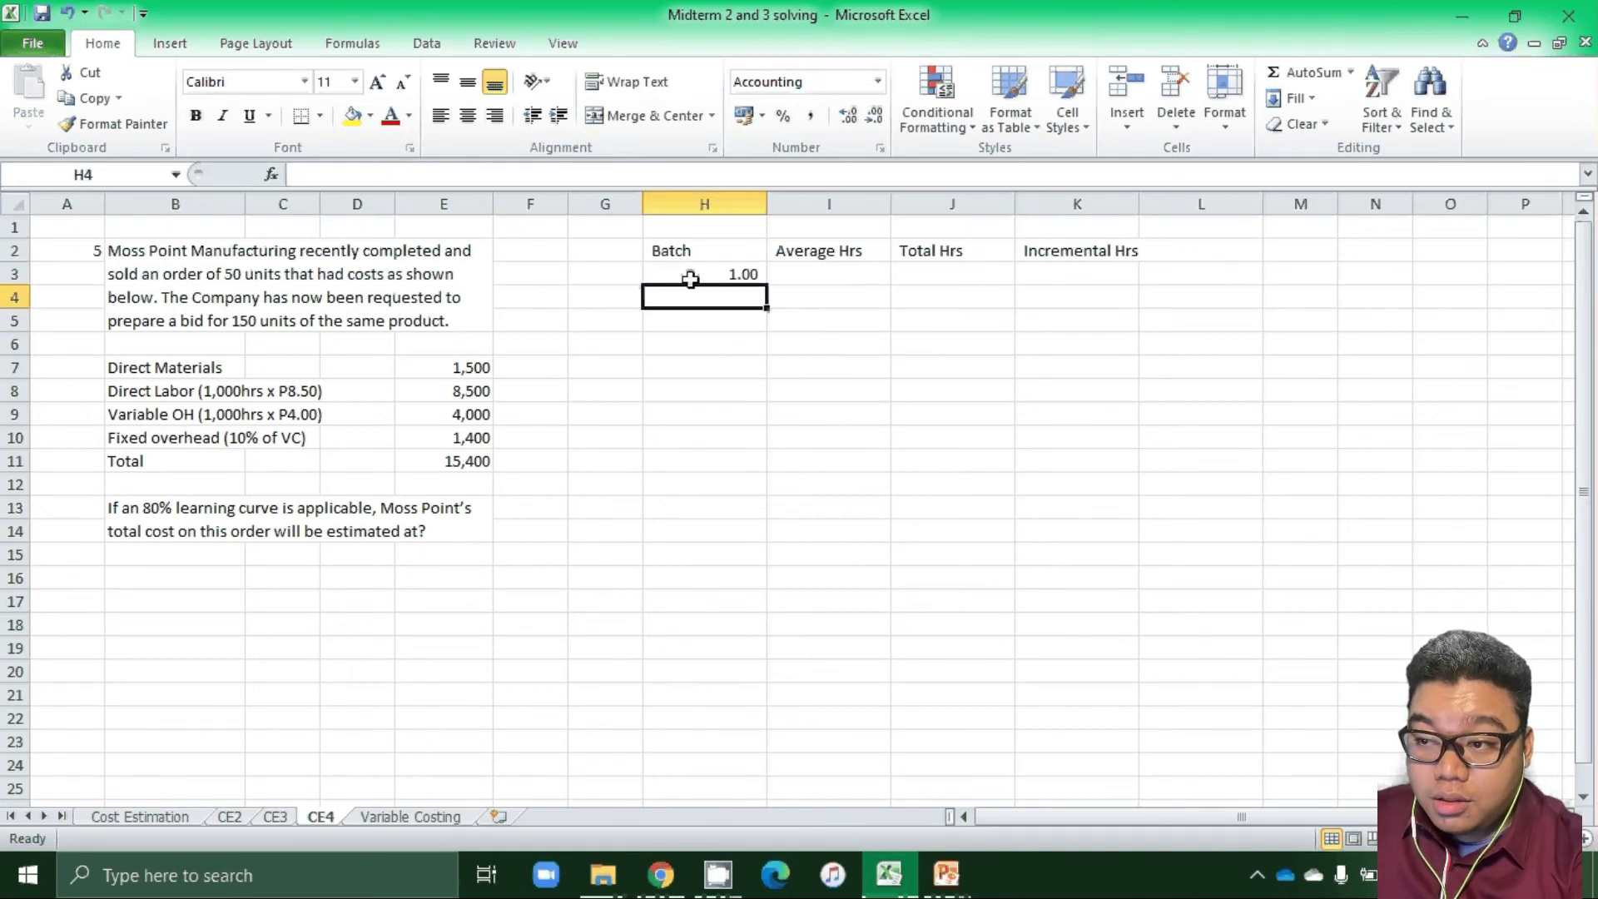
text(2)
key(Return)
text(3)
key(Return)
Make the batch numbers double from H5 to H7 with the formulas =H4*2, =H5*2 and =H6*2.
key(Up)
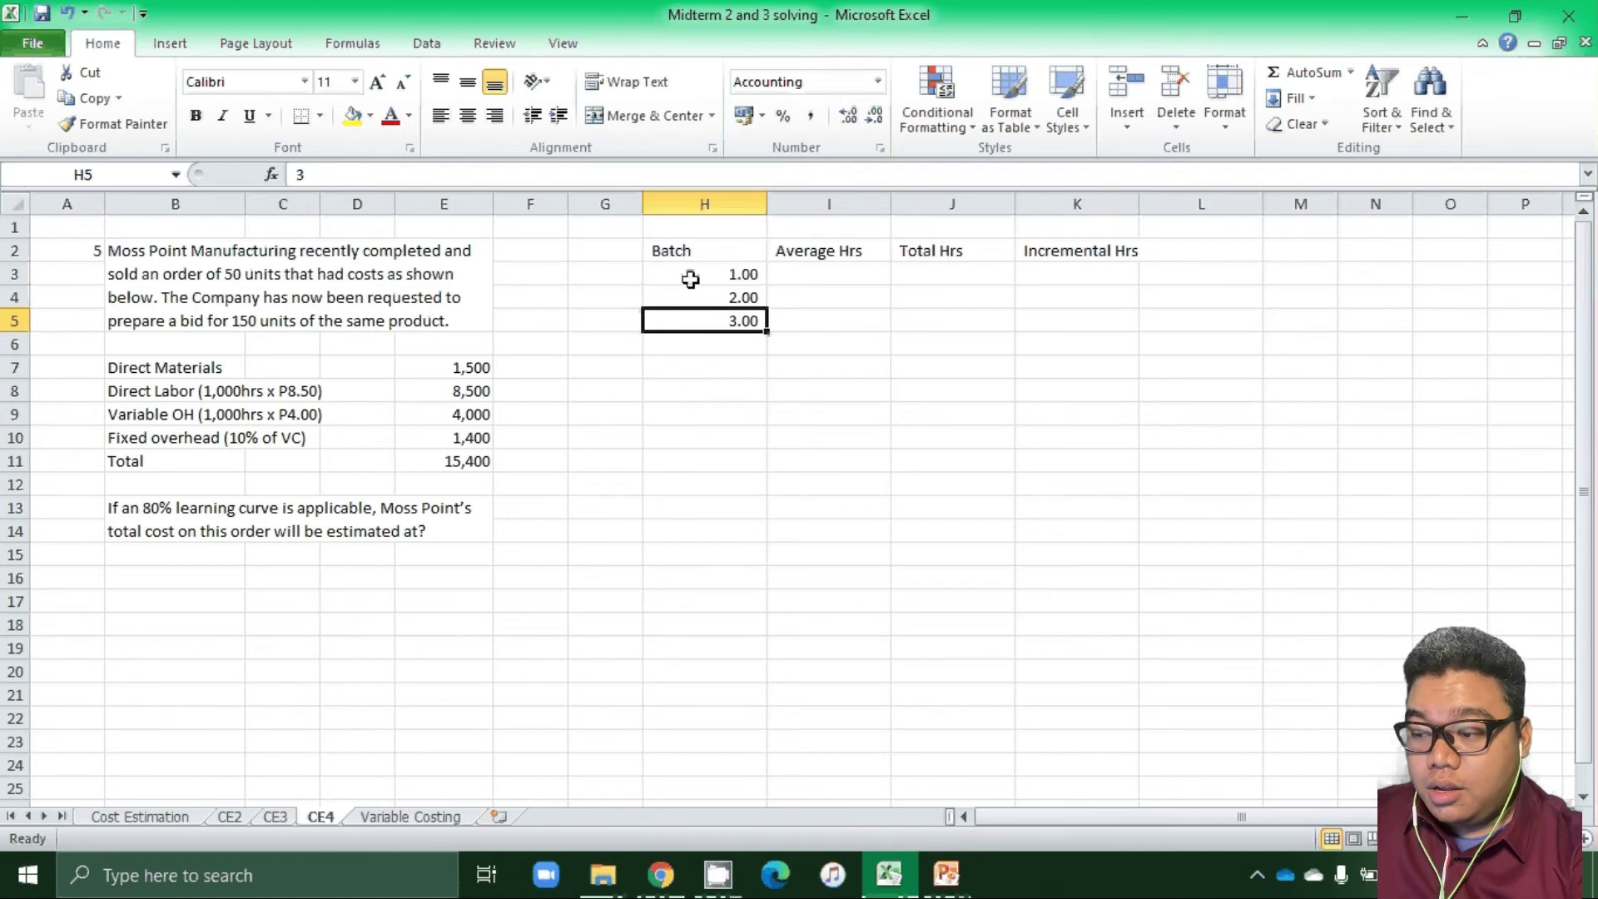
text(=)
key(Up)
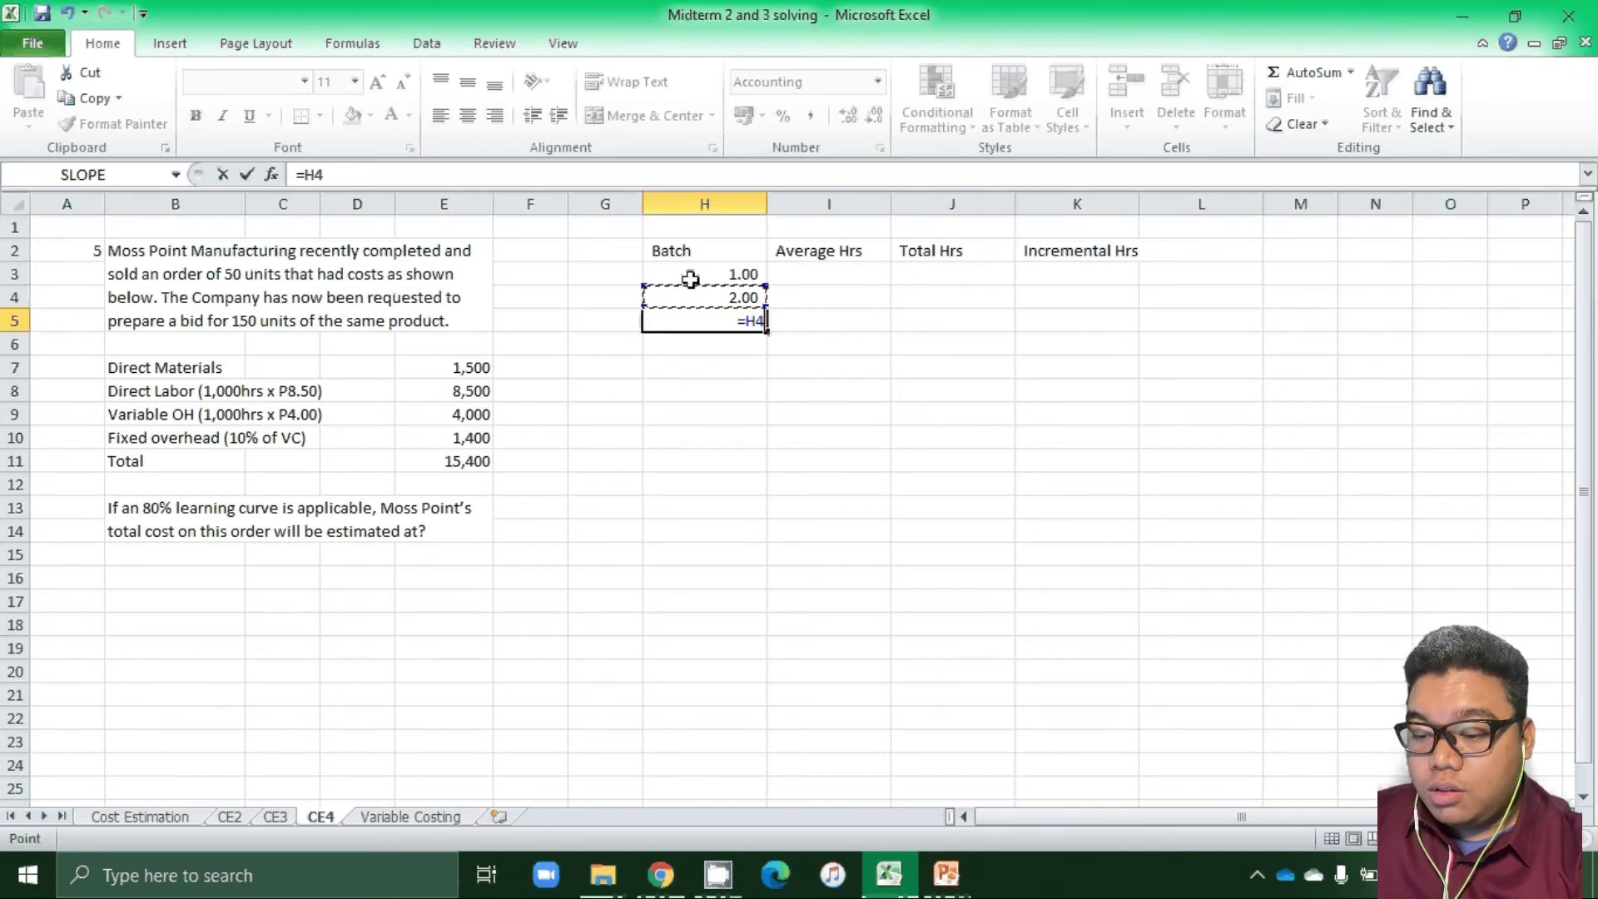
text(*2)
key(Return)
text(=)
key(Up)
text(*2)
key(Return)
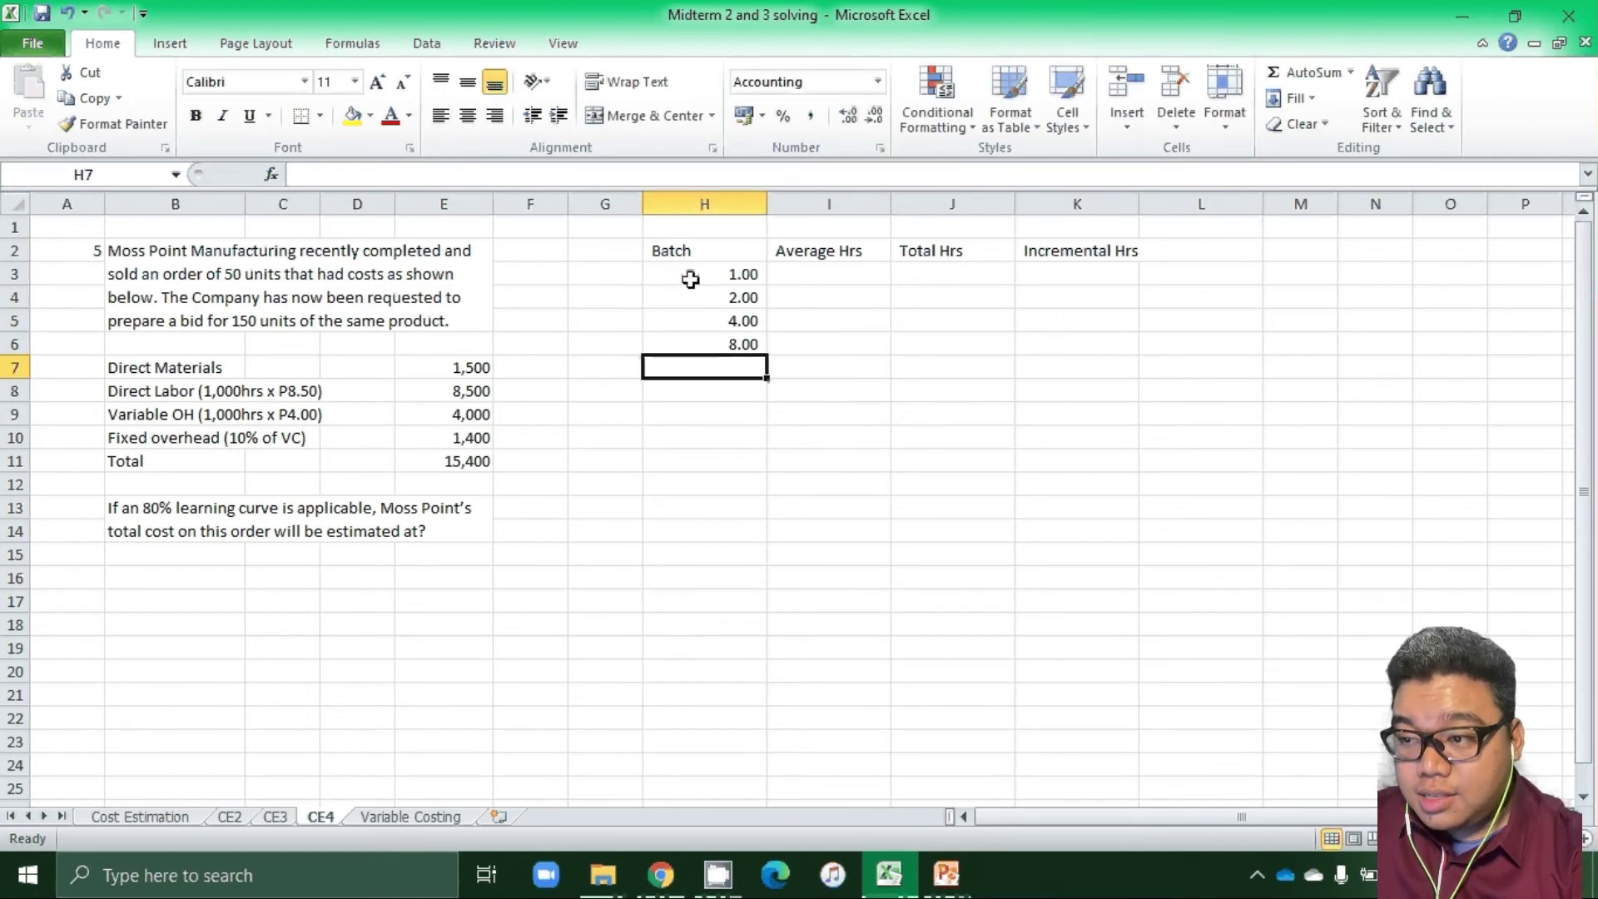
text(=)
key(Up)
text(*2)
key(Return)
Note the batch size beside batch 1 with "per batch" in F3 and "50 units" in G3.
key(Up)
key(Up)
key(Up)
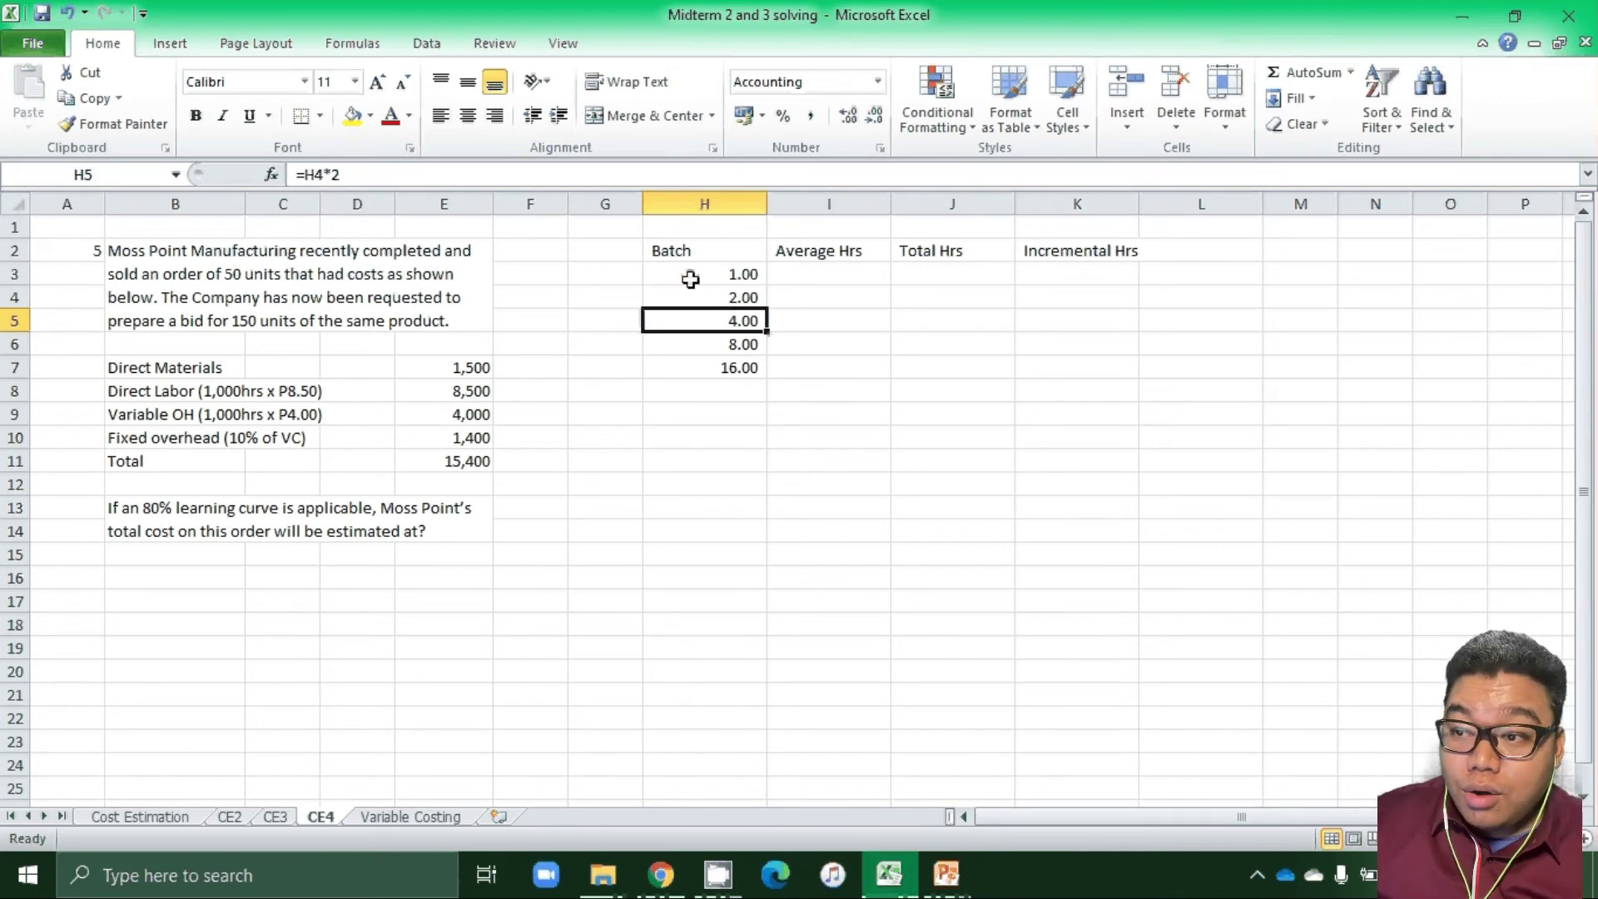
key(Left)
key(Up)
key(Up)
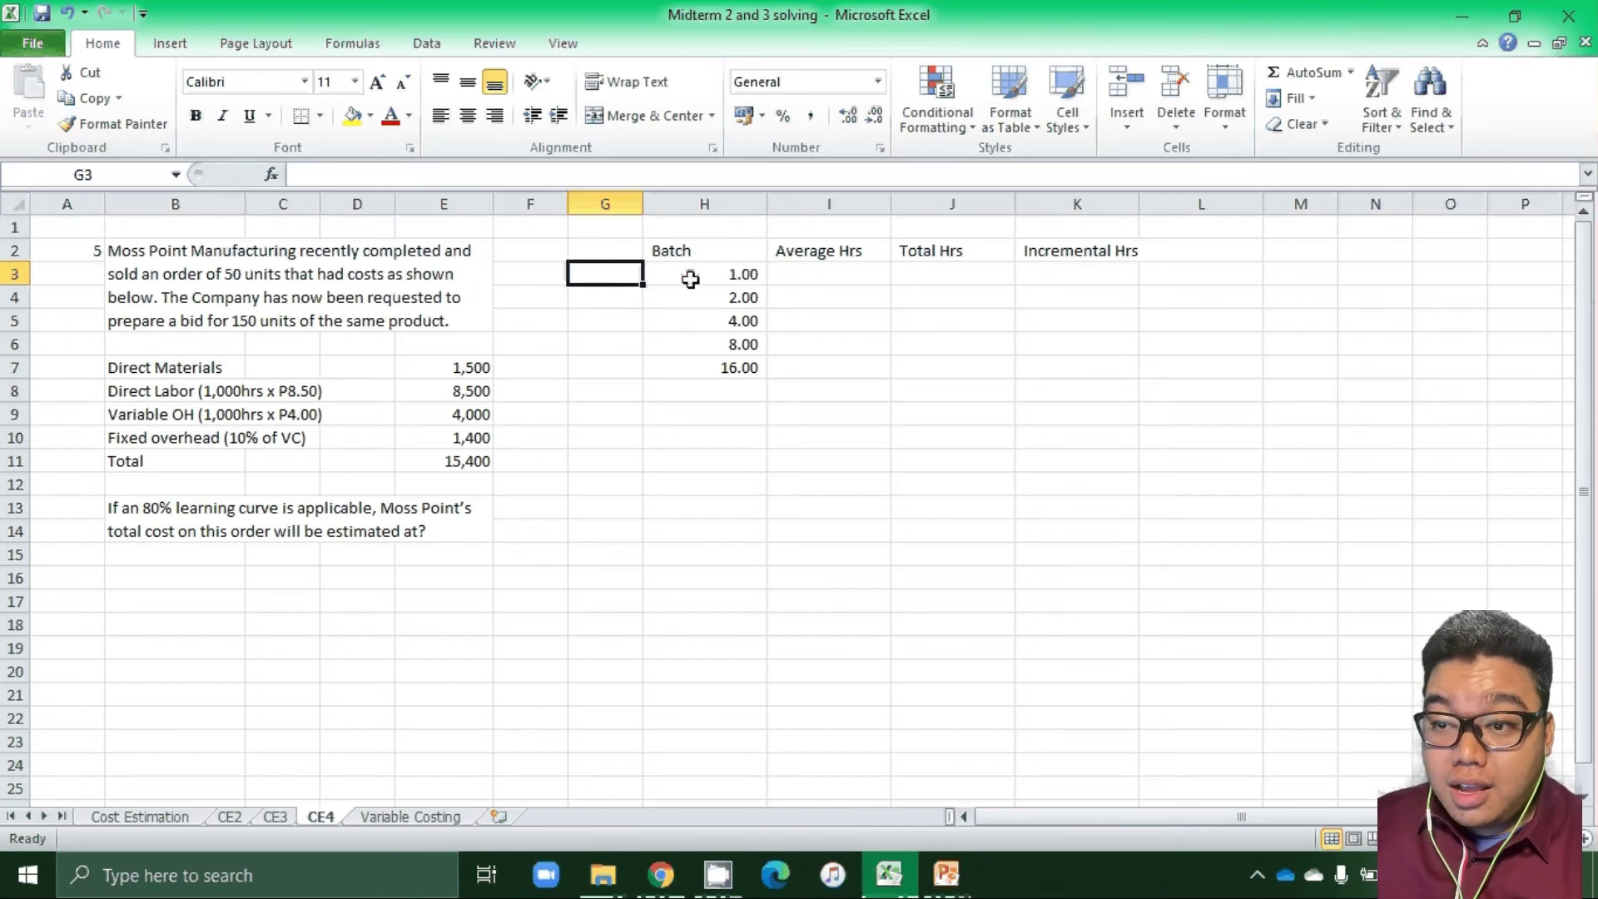
key(Left)
text(per)
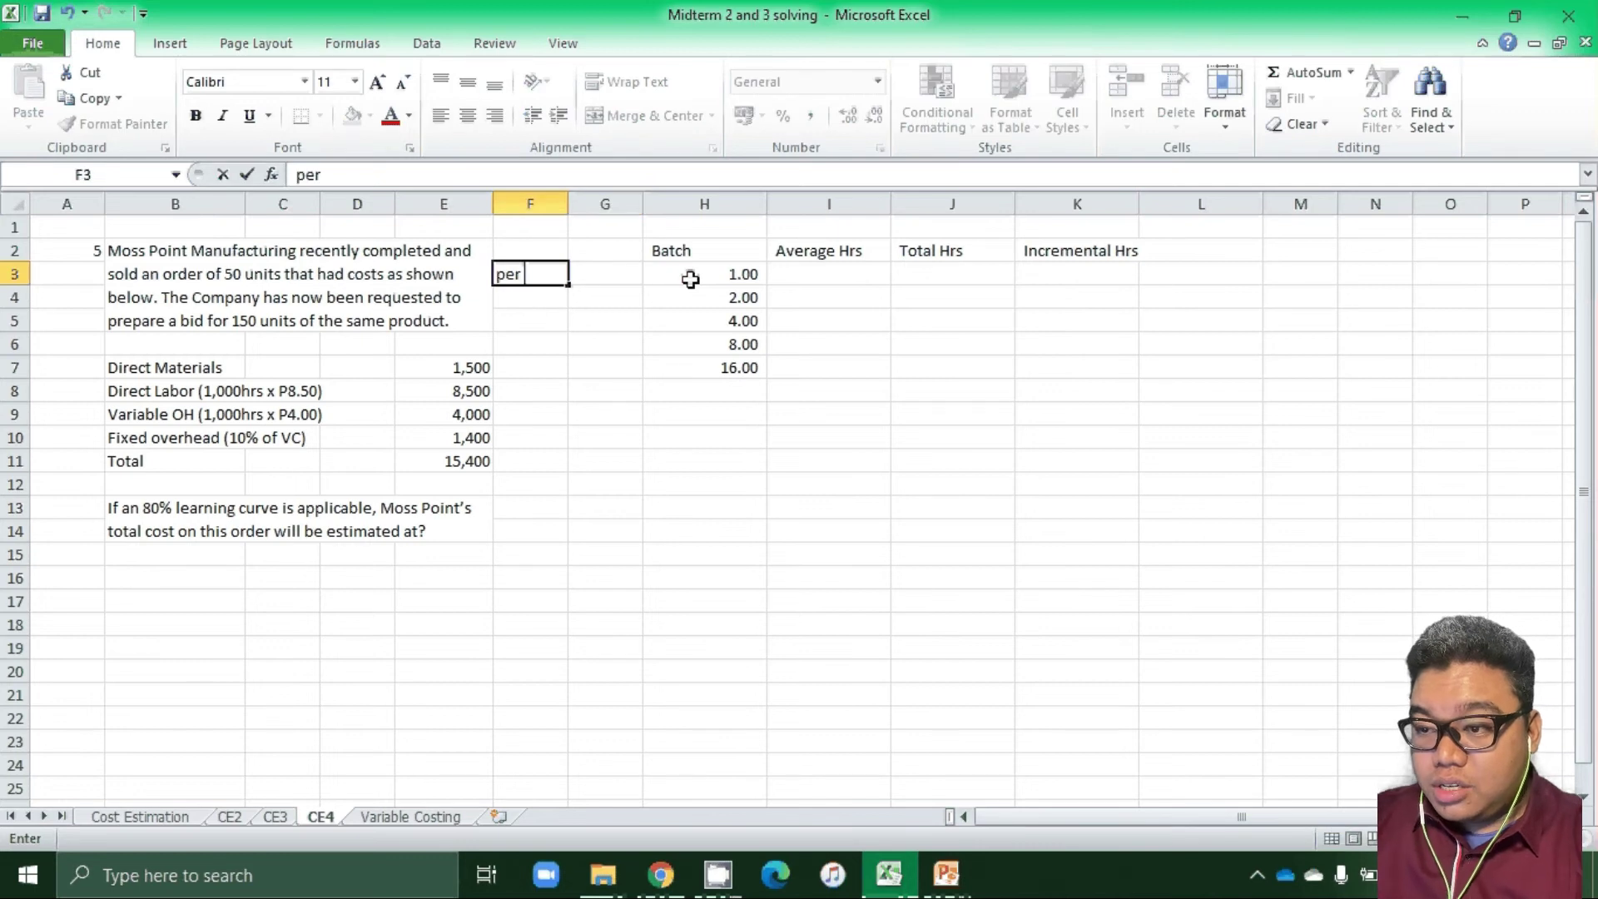
text( batch)
key(Right)
text(50 u)
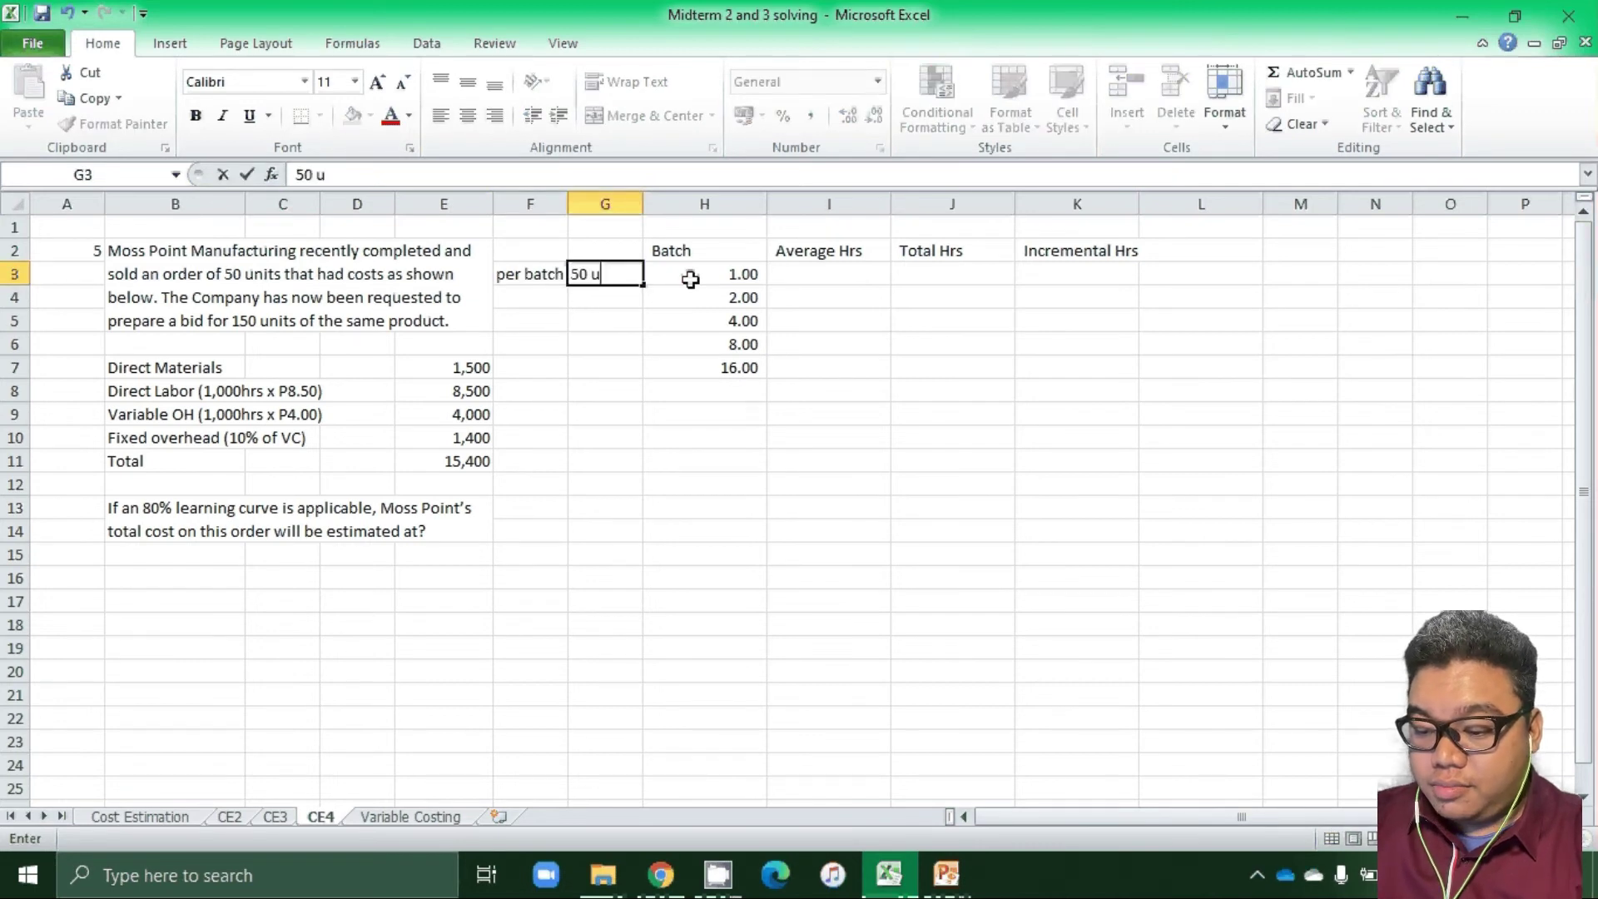
text(nits)
click(691, 279)
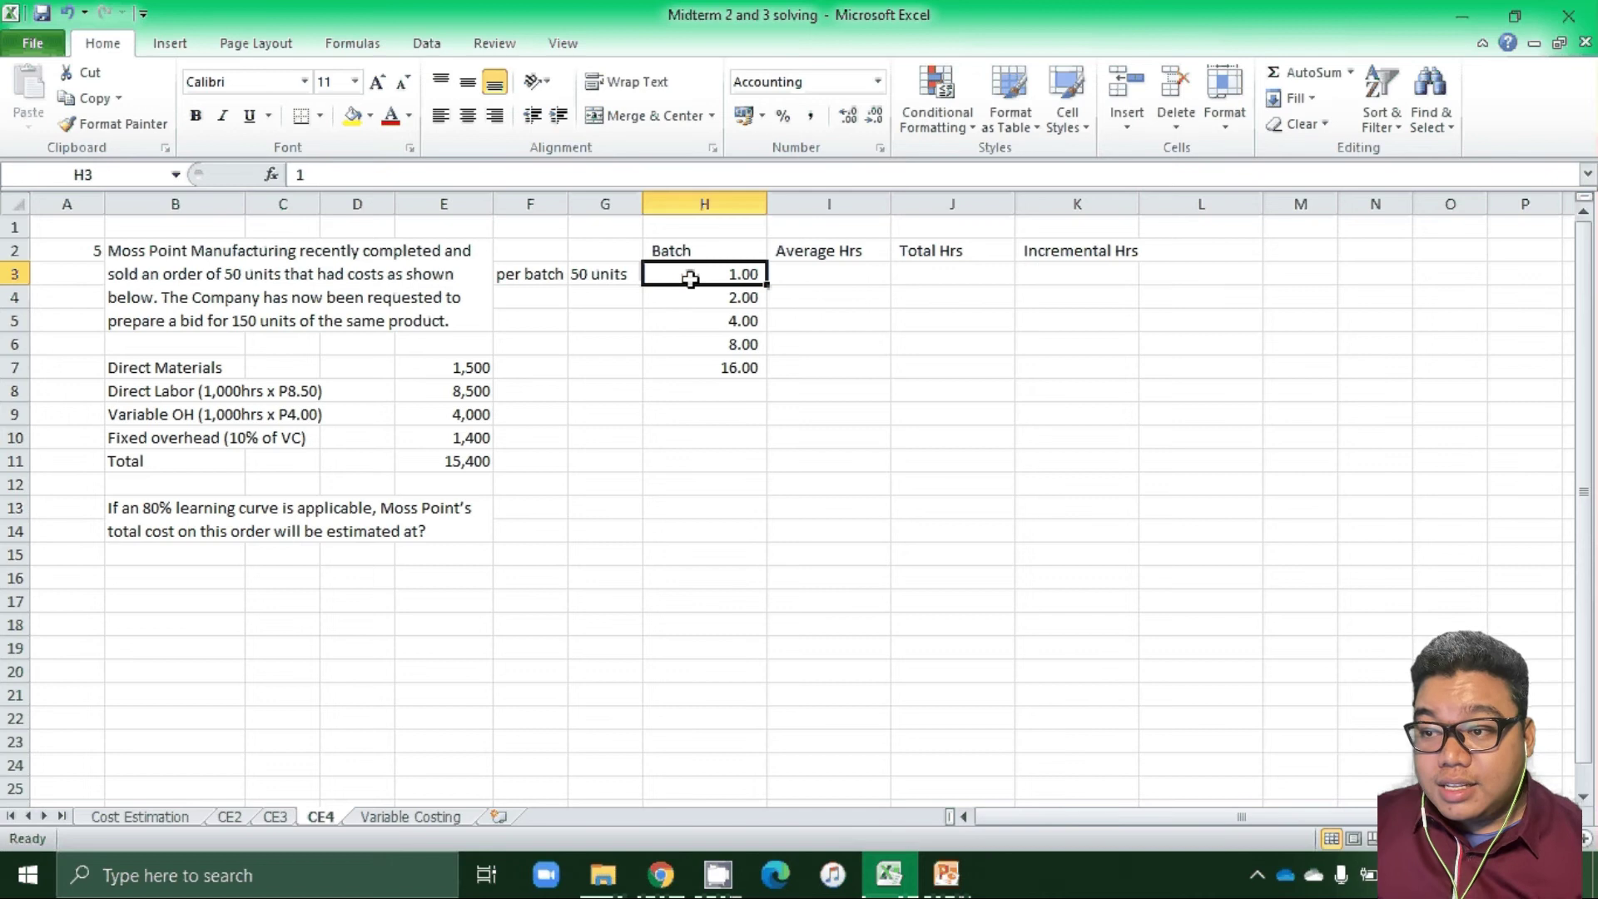
key(Right)
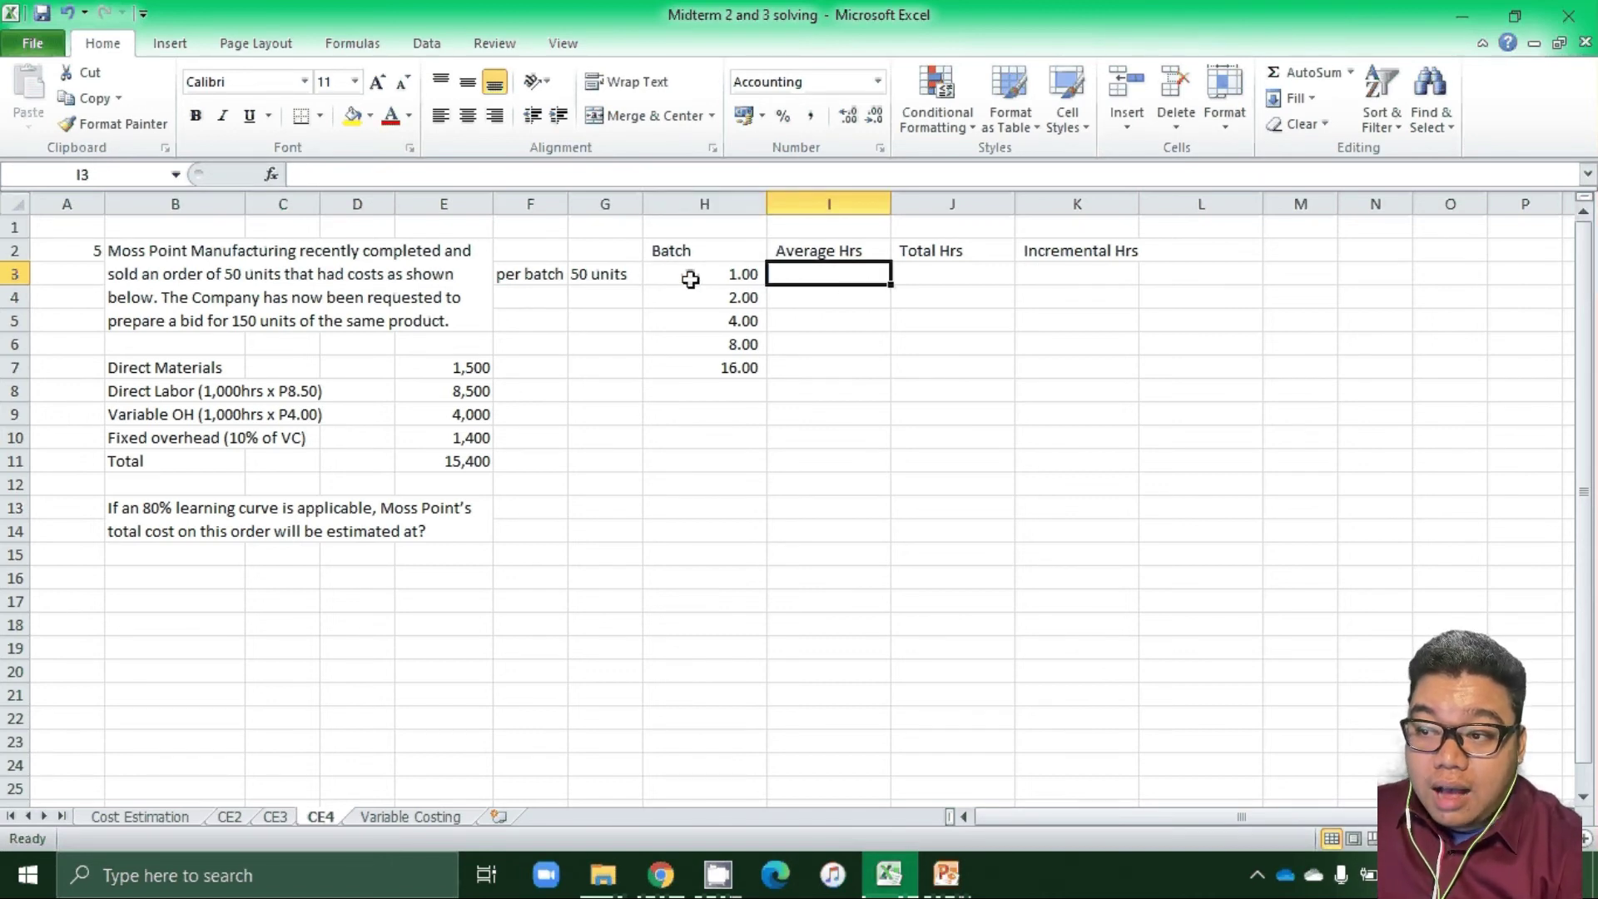
key(Down)
key(Down)
key(Left)
key(Left)
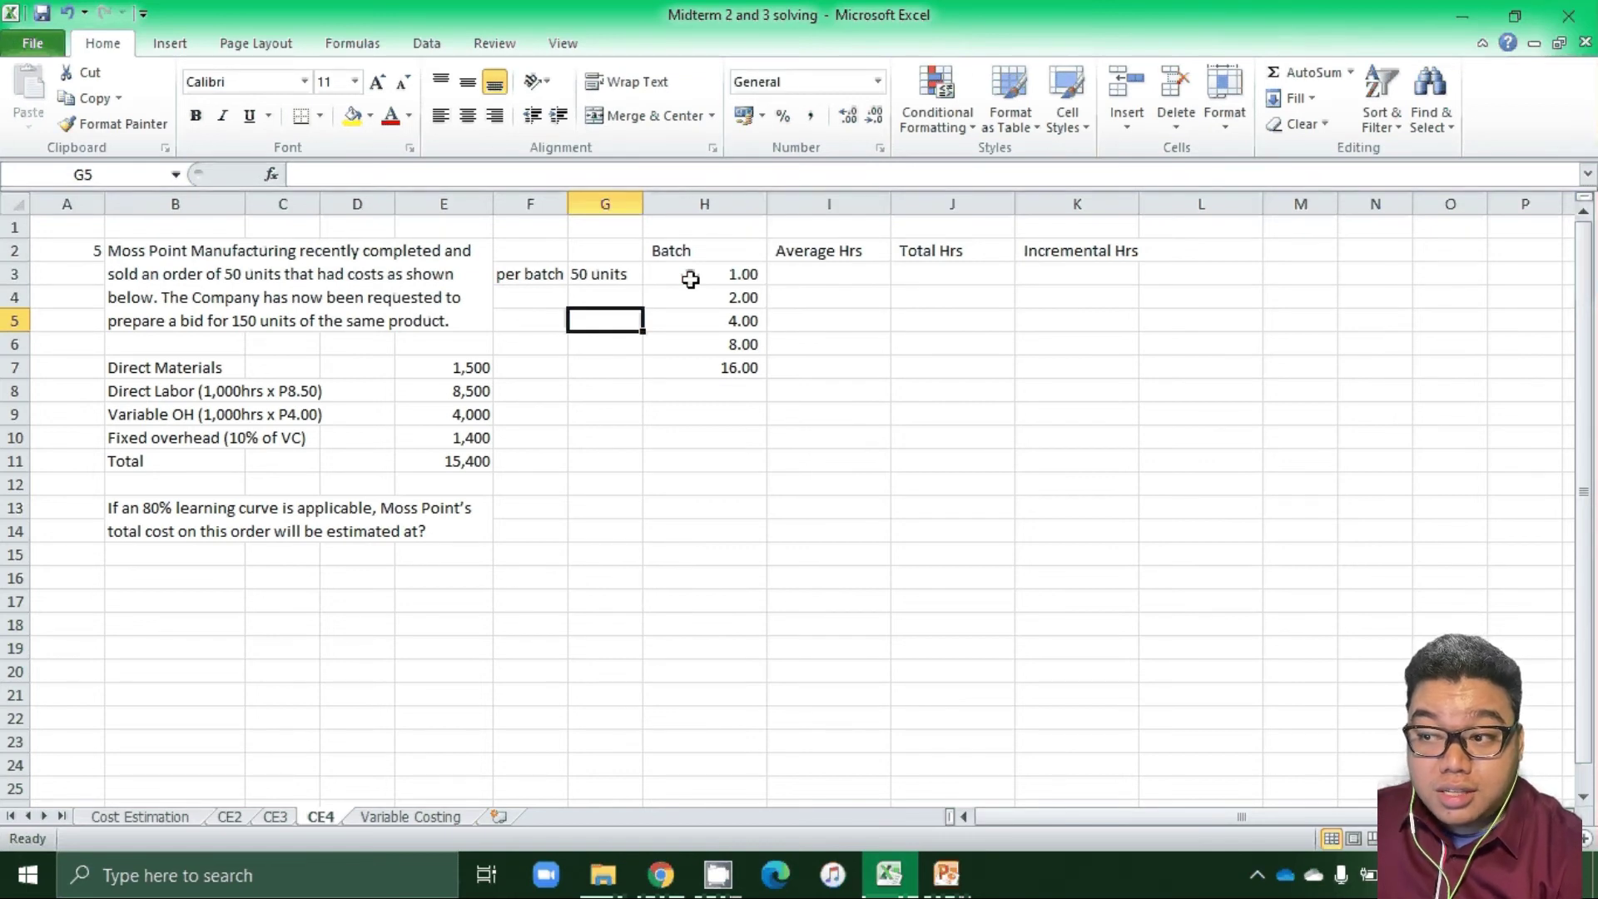
key(Right)
key(Right)
key(Left)
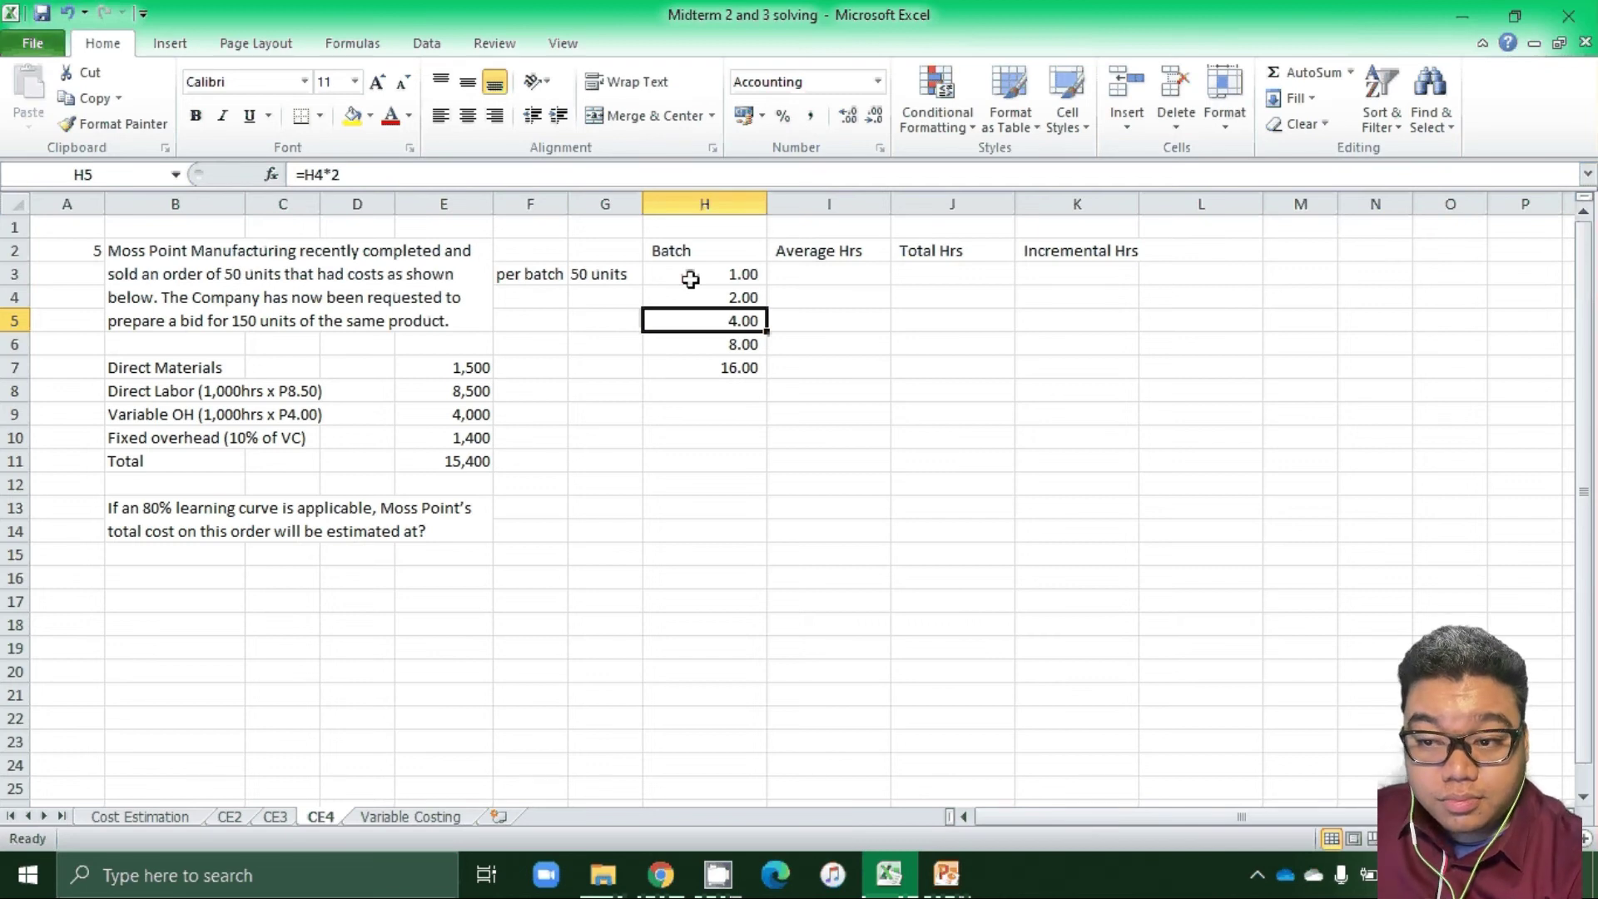
key(Right)
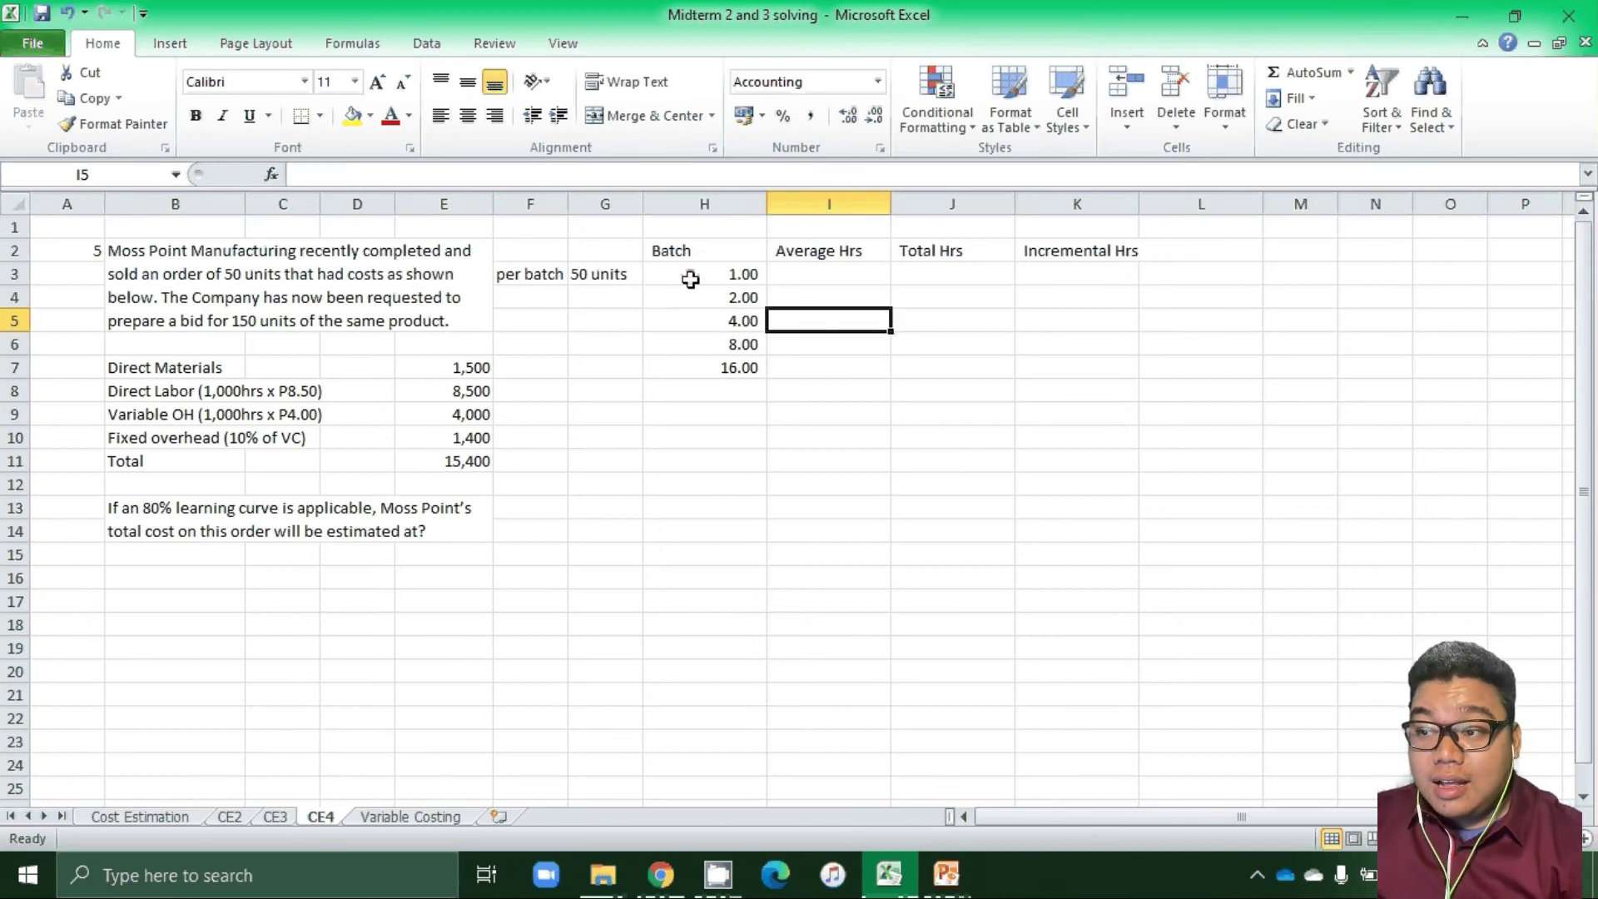
Enter 1000 in I3 as the average hours for batch 1.
key(Up)
key(Up)
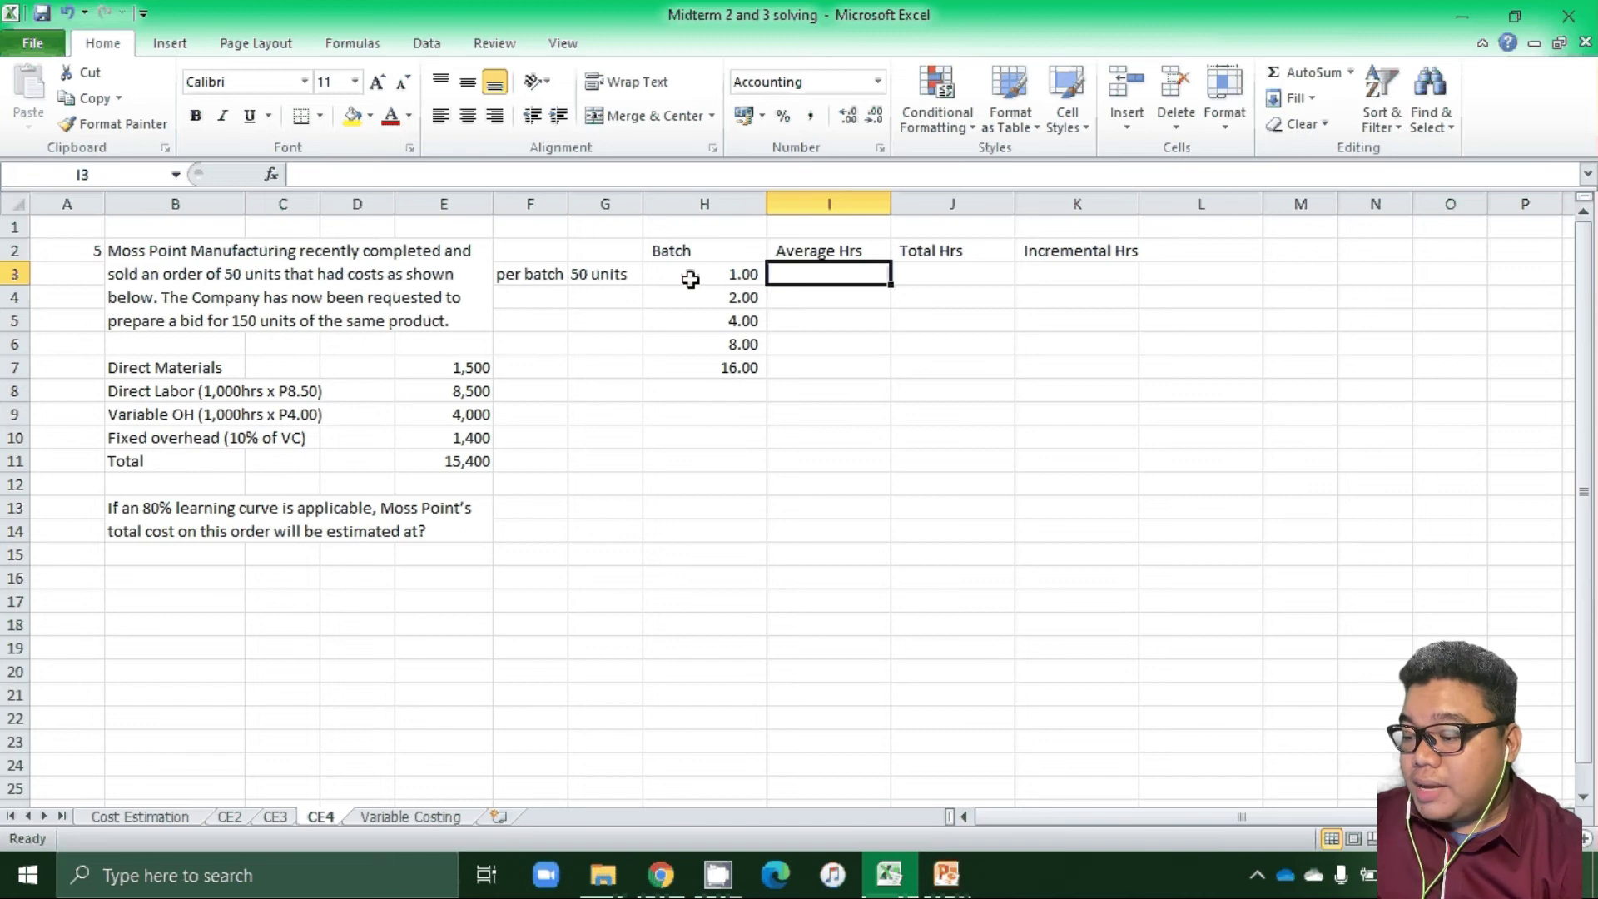
text(1)
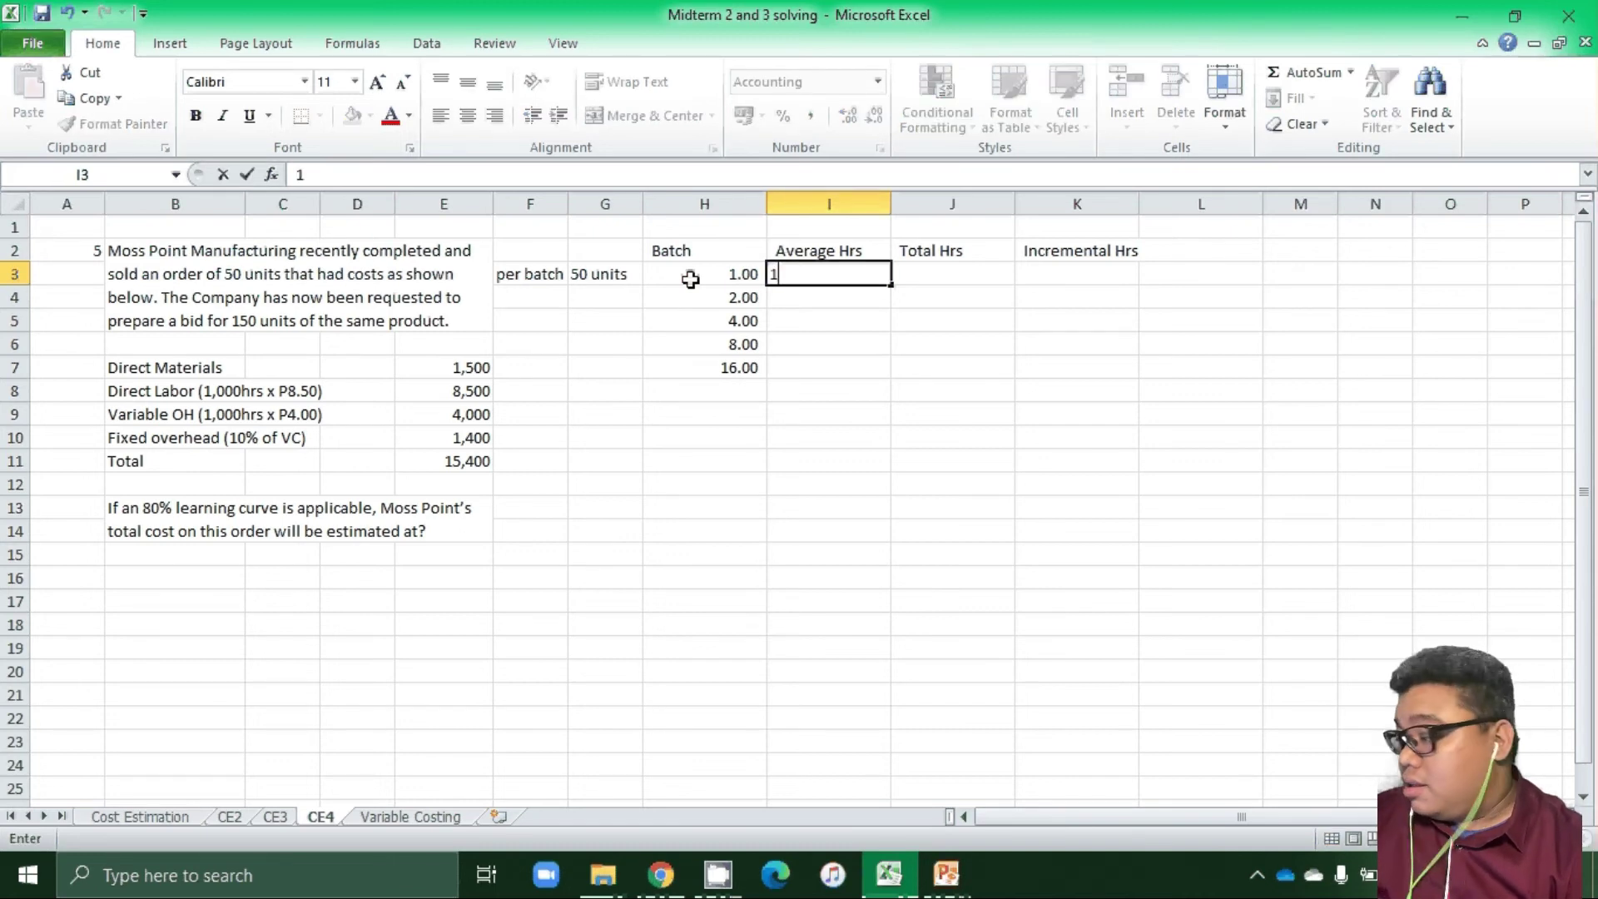
text(000)
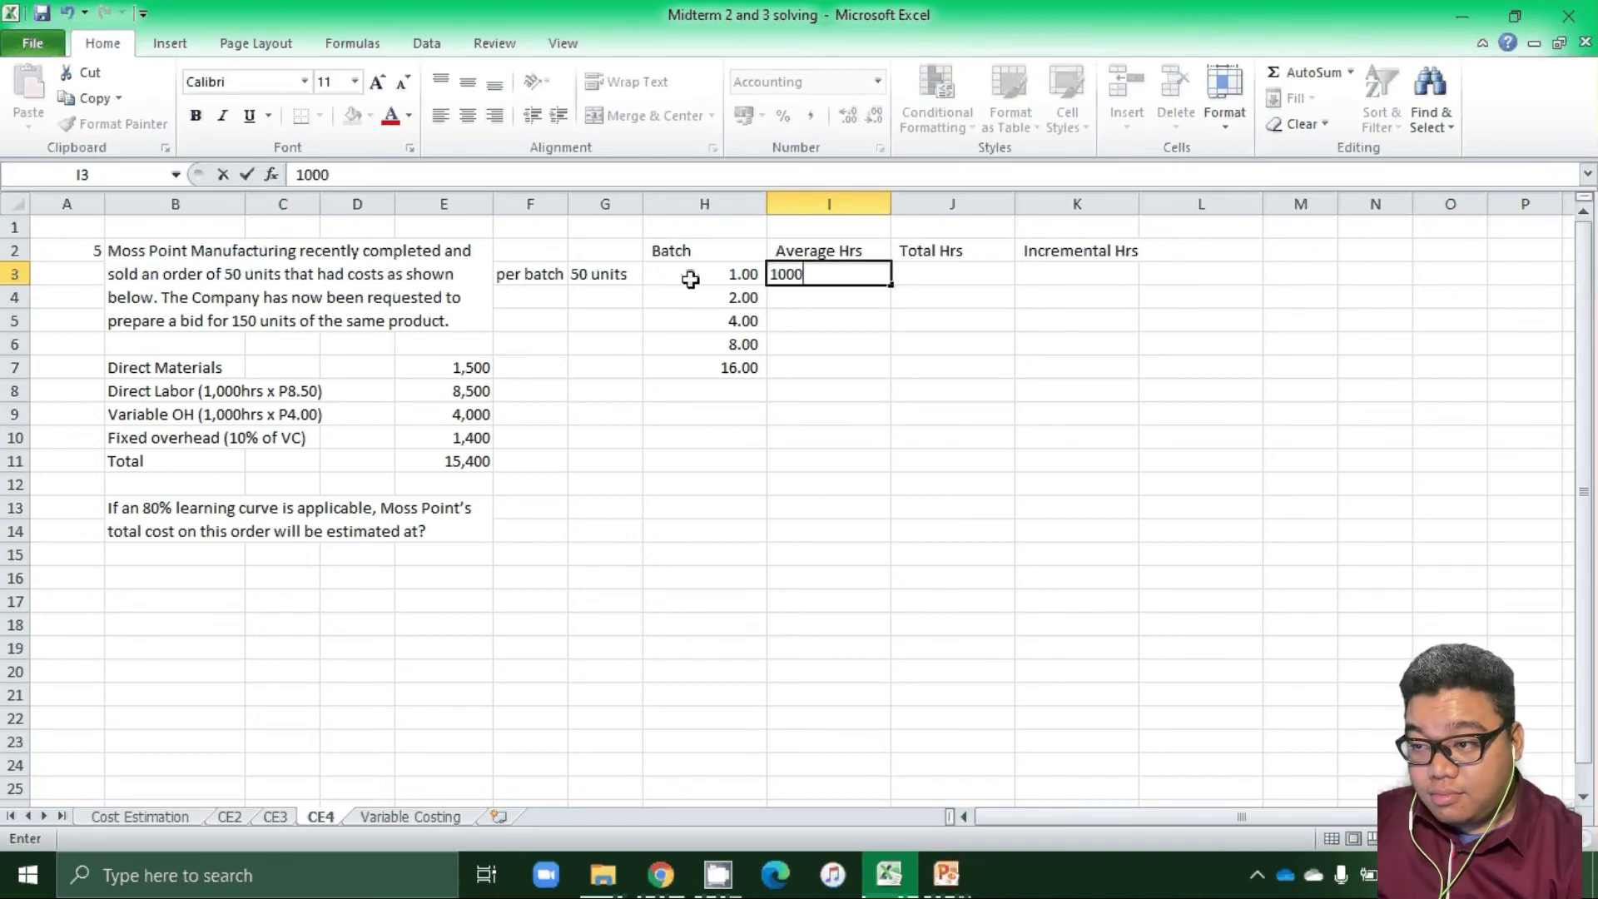
key(Return)
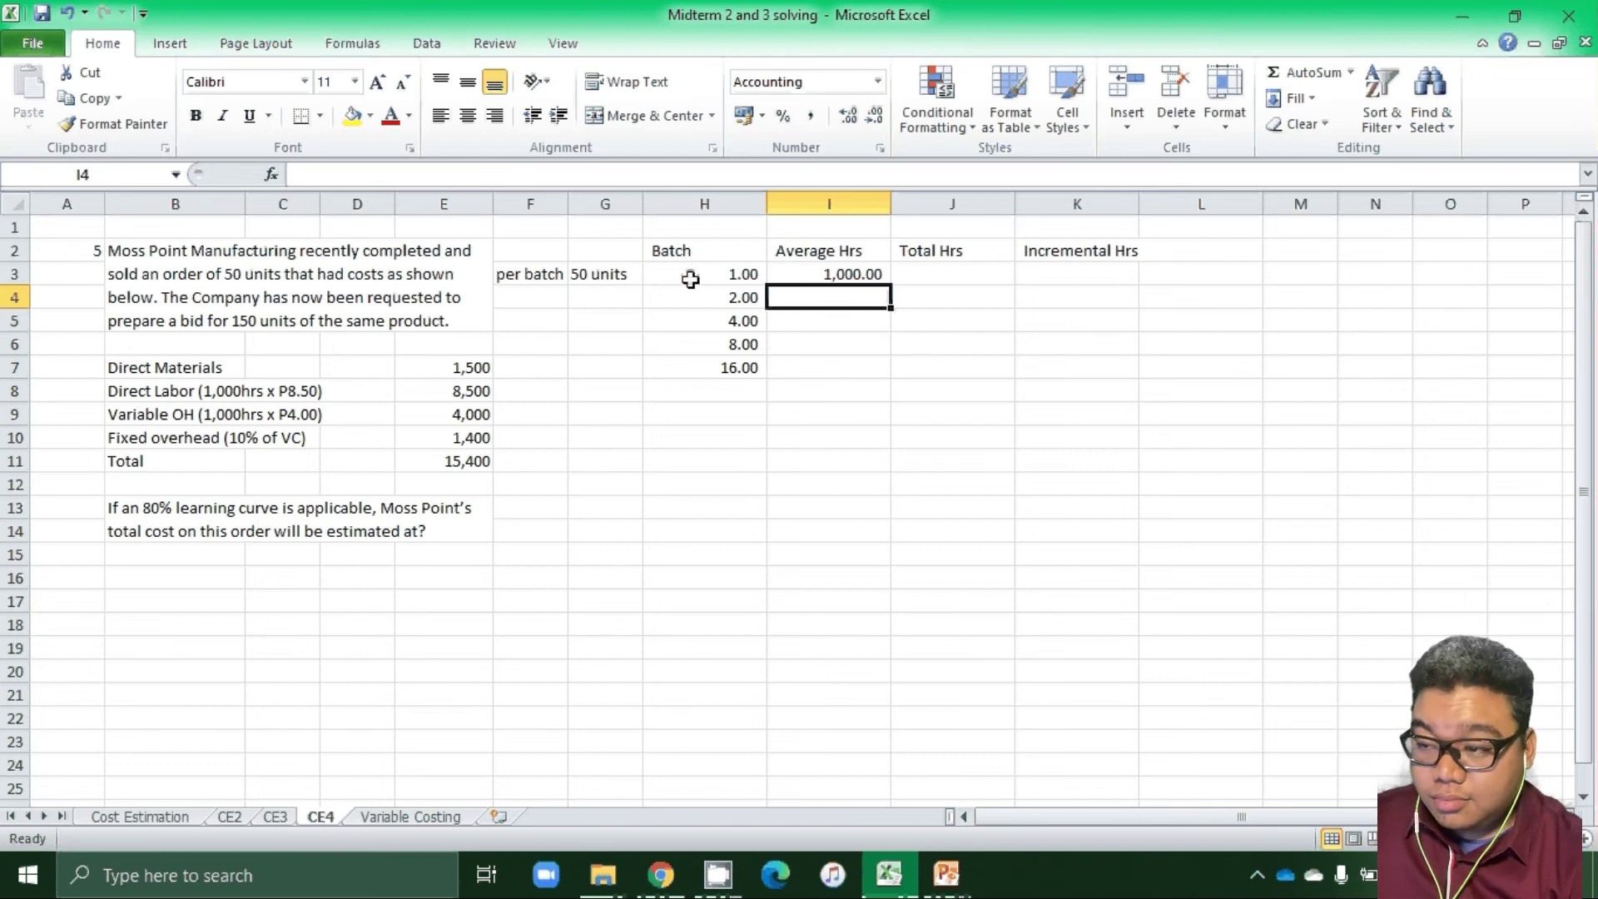
Calculate the average hours for batch 2 in I4 as =I3*0.8 and copy the formula down to batch 4 in I5.
text(=)
key(Up)
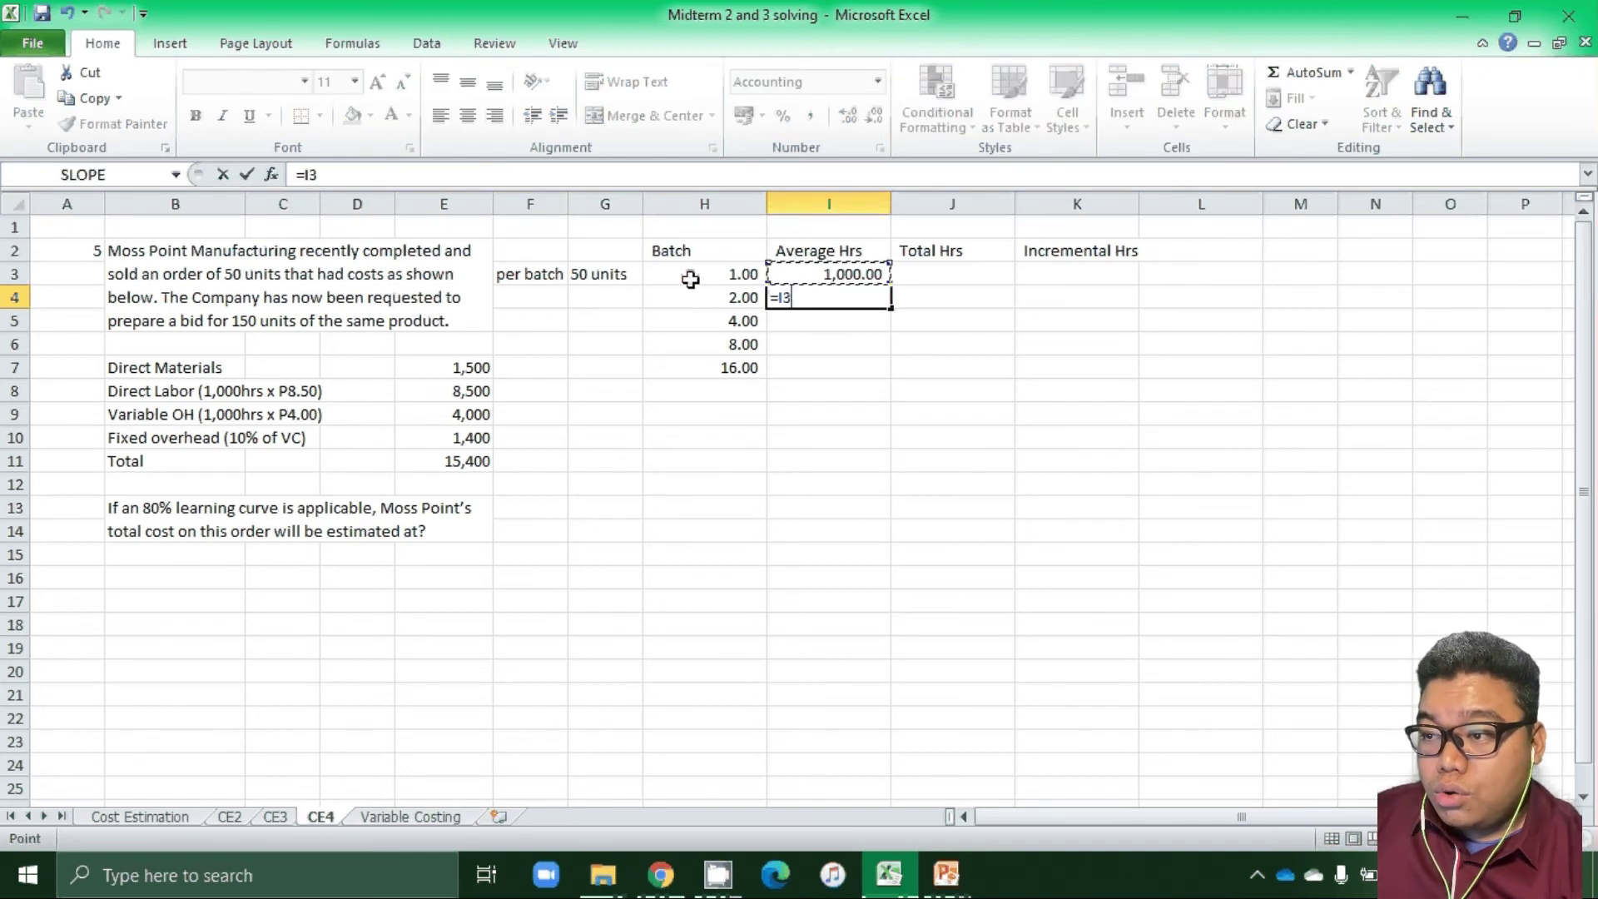
text(*)
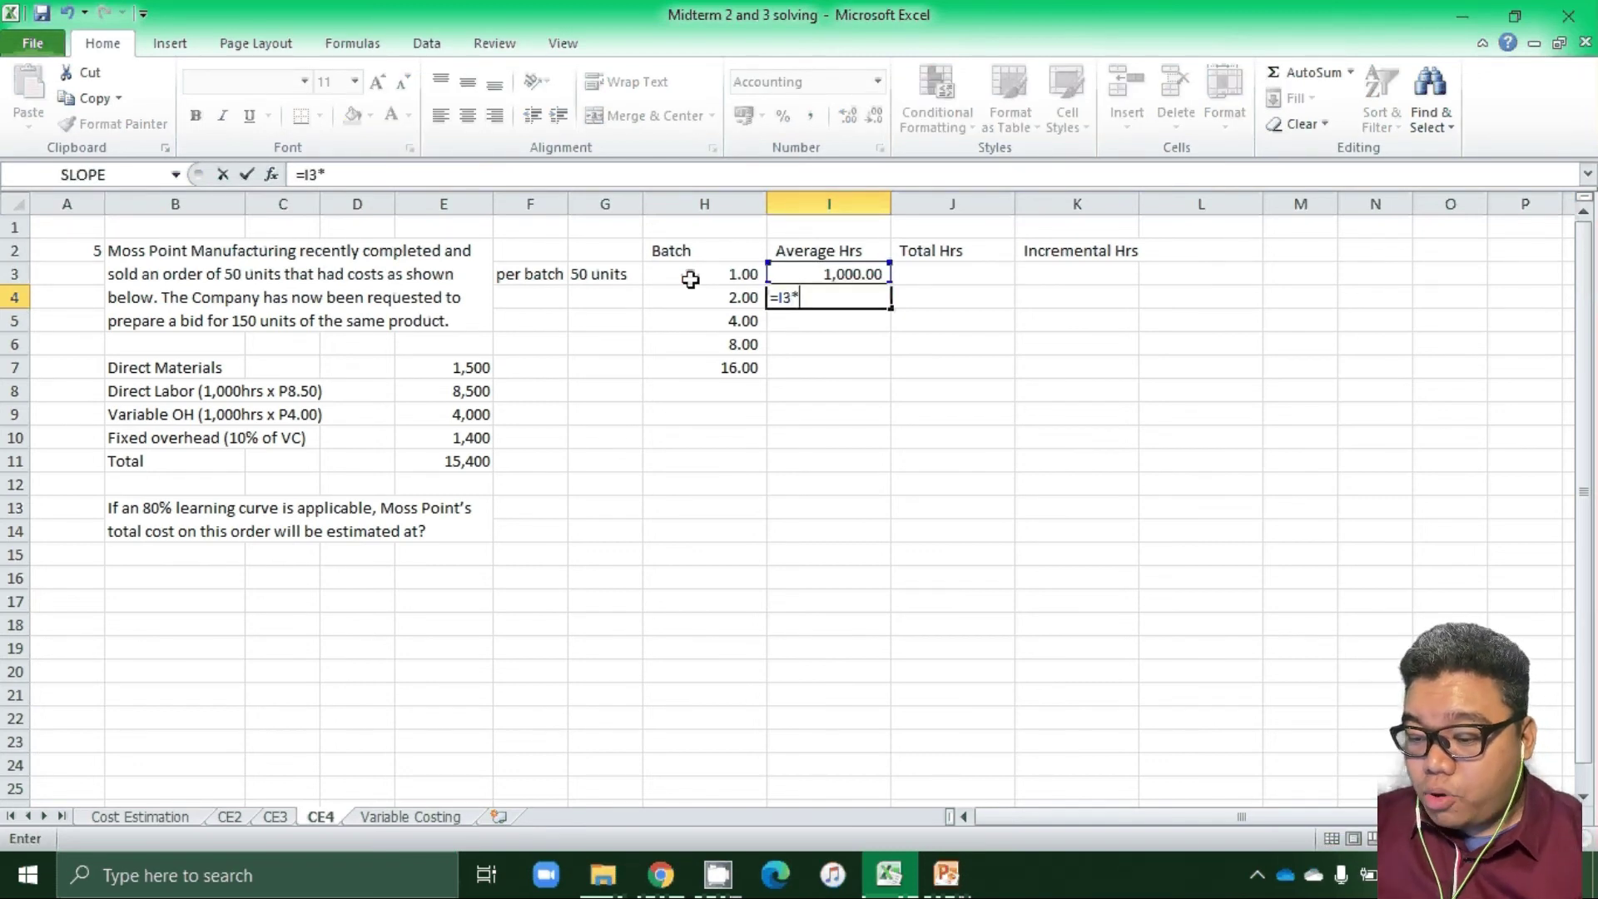
text(0.8)
key(Return)
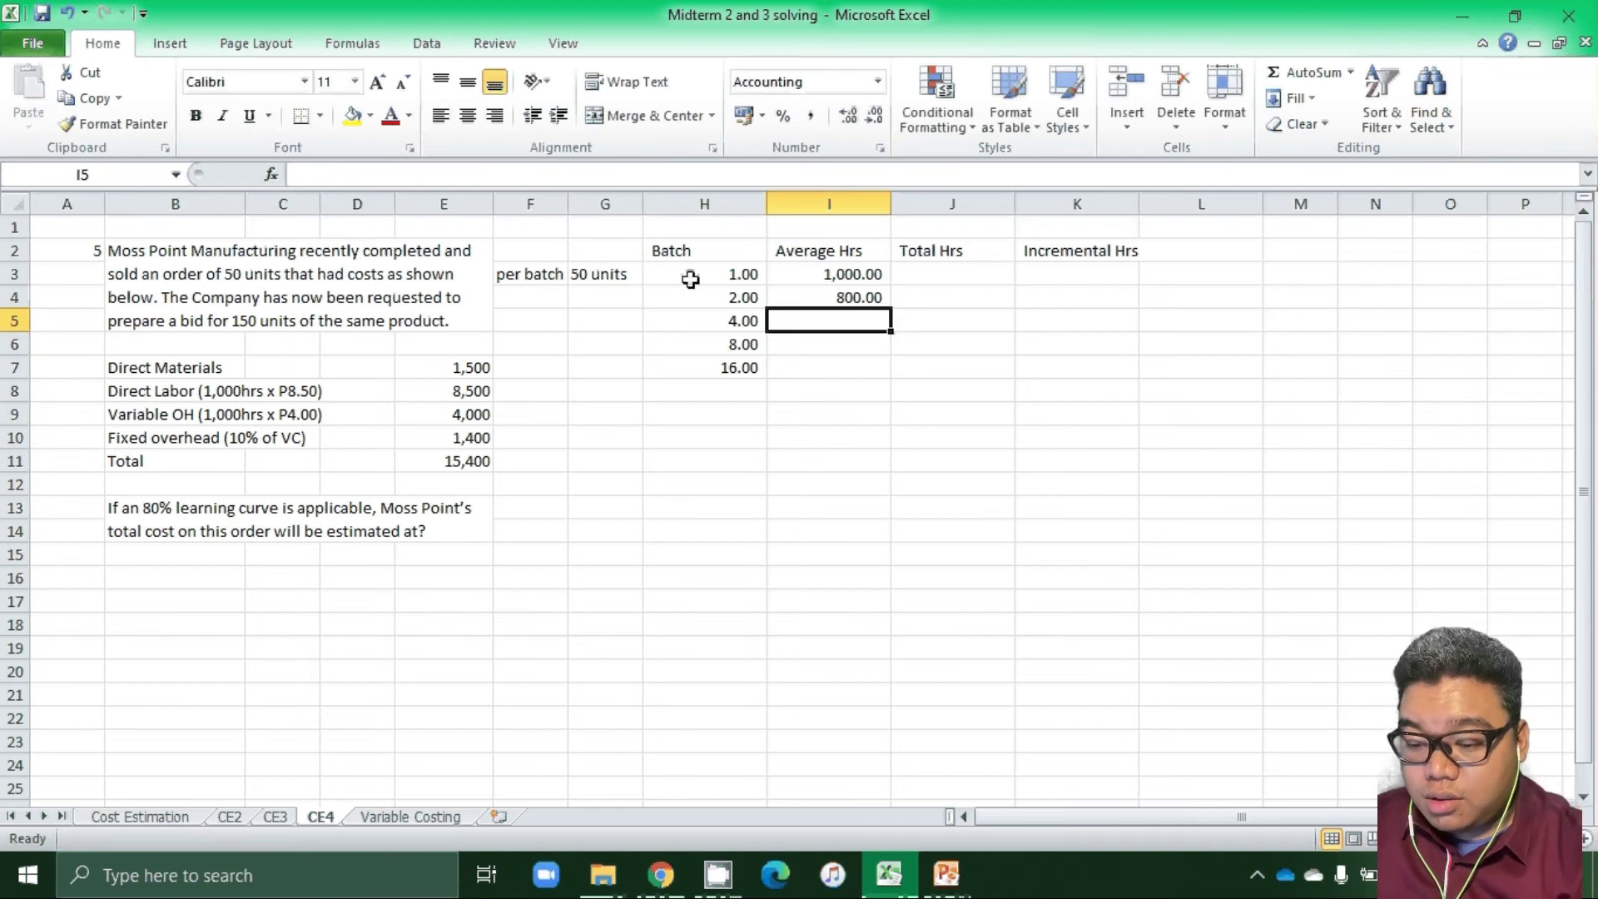
key(ctrl+d)
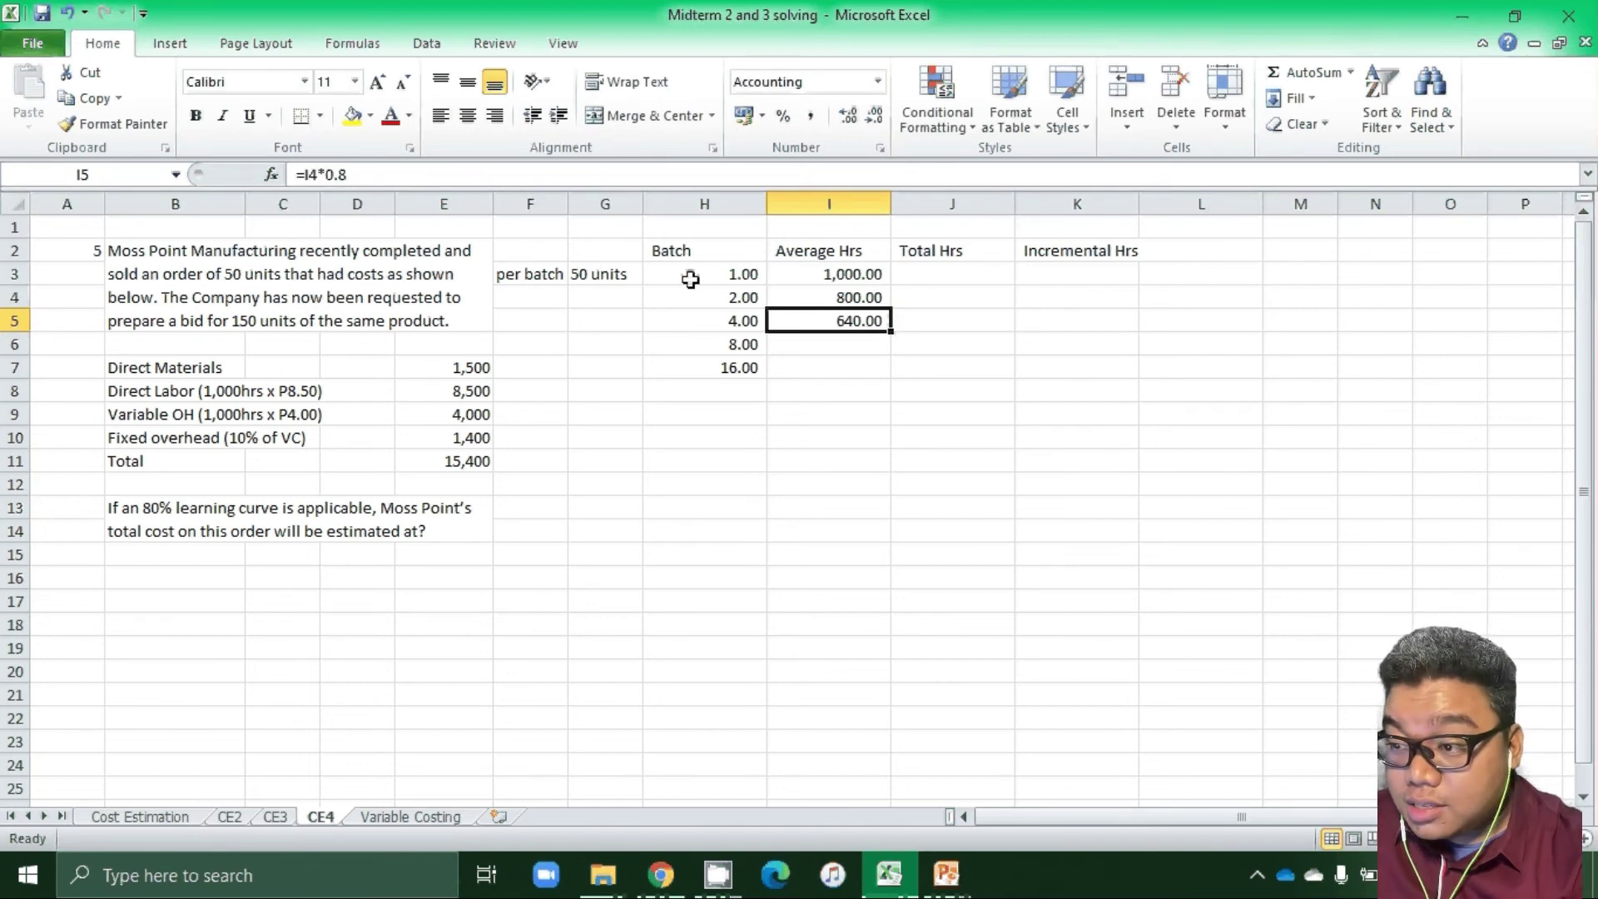
Calculate the total hours for batch 4 in J5 as average hours times batch number, =I5*H5.
key(Right)
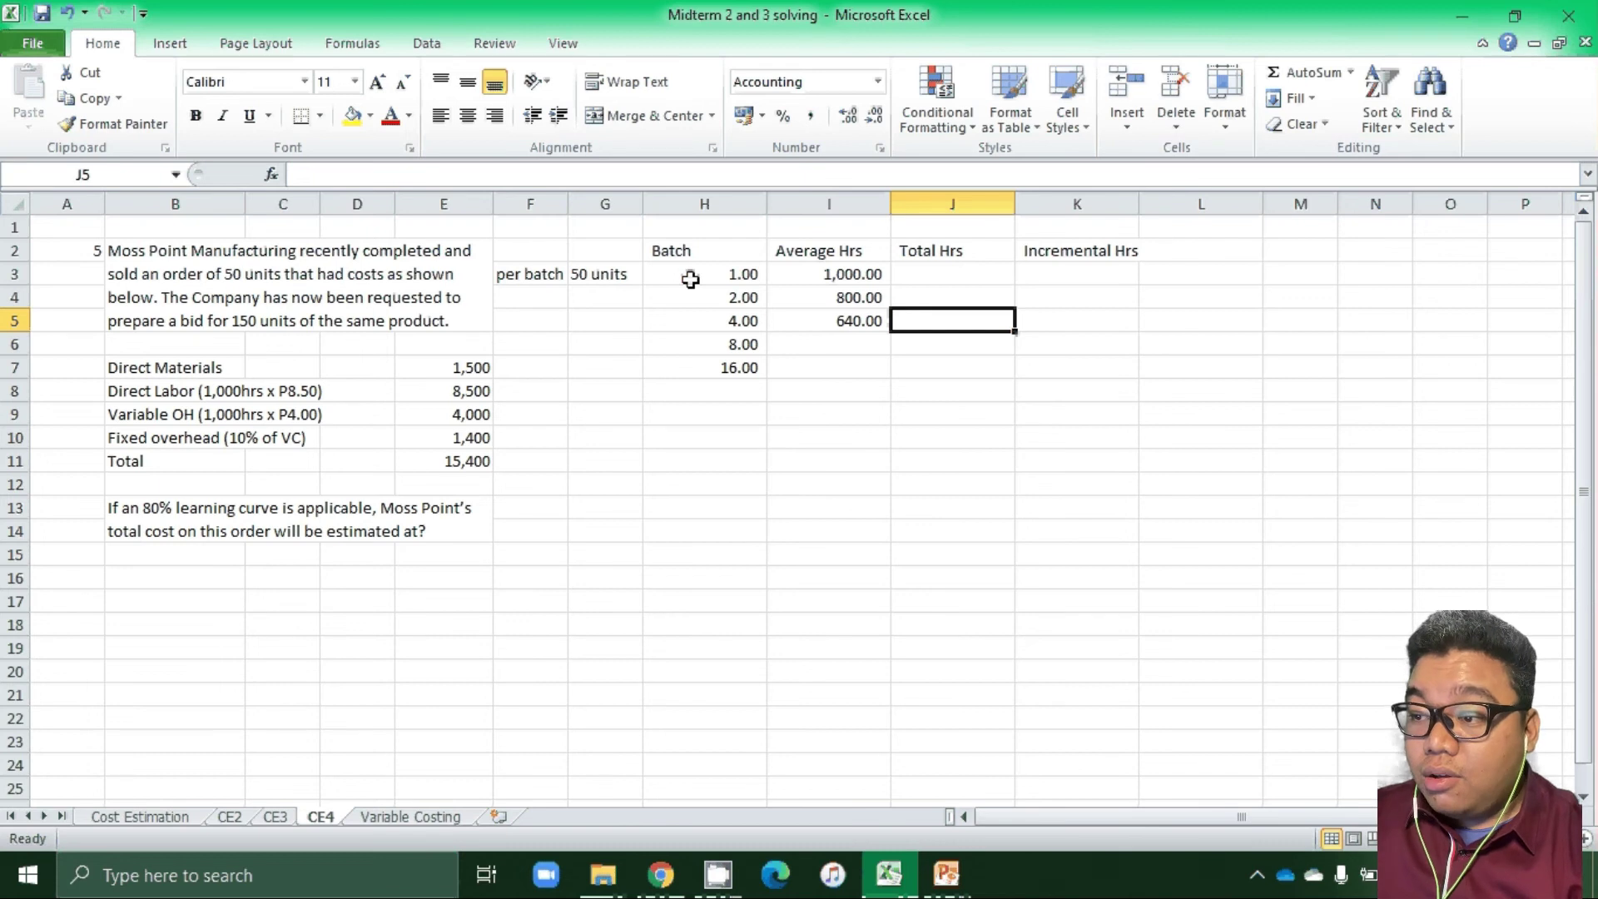
text(=)
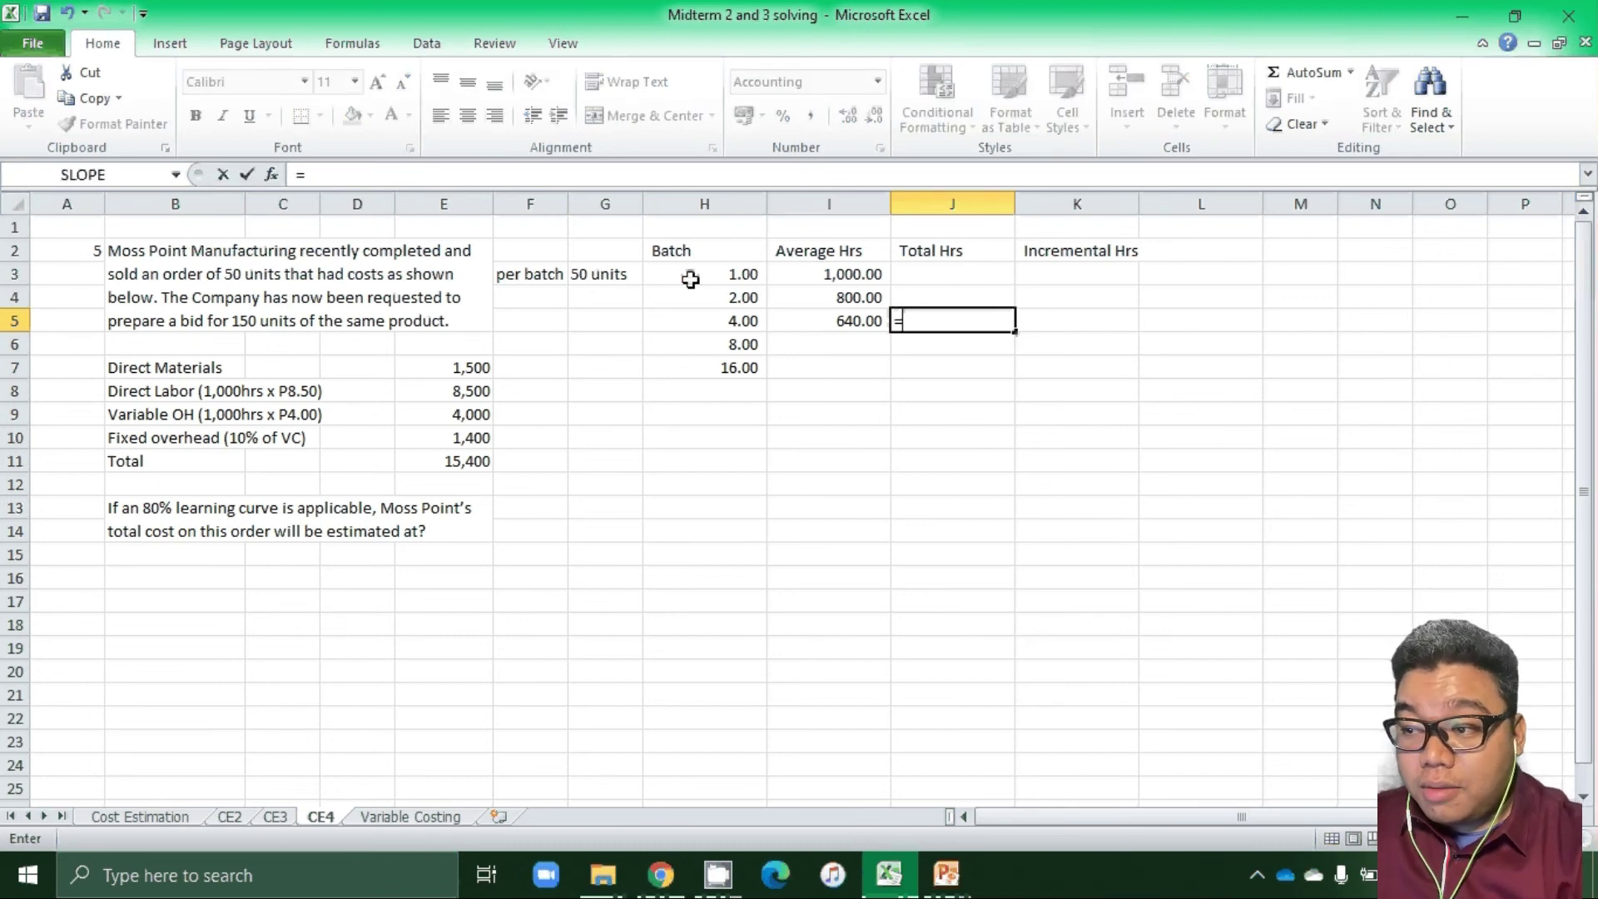
key(Left)
text(*)
key(Left)
key(Left)
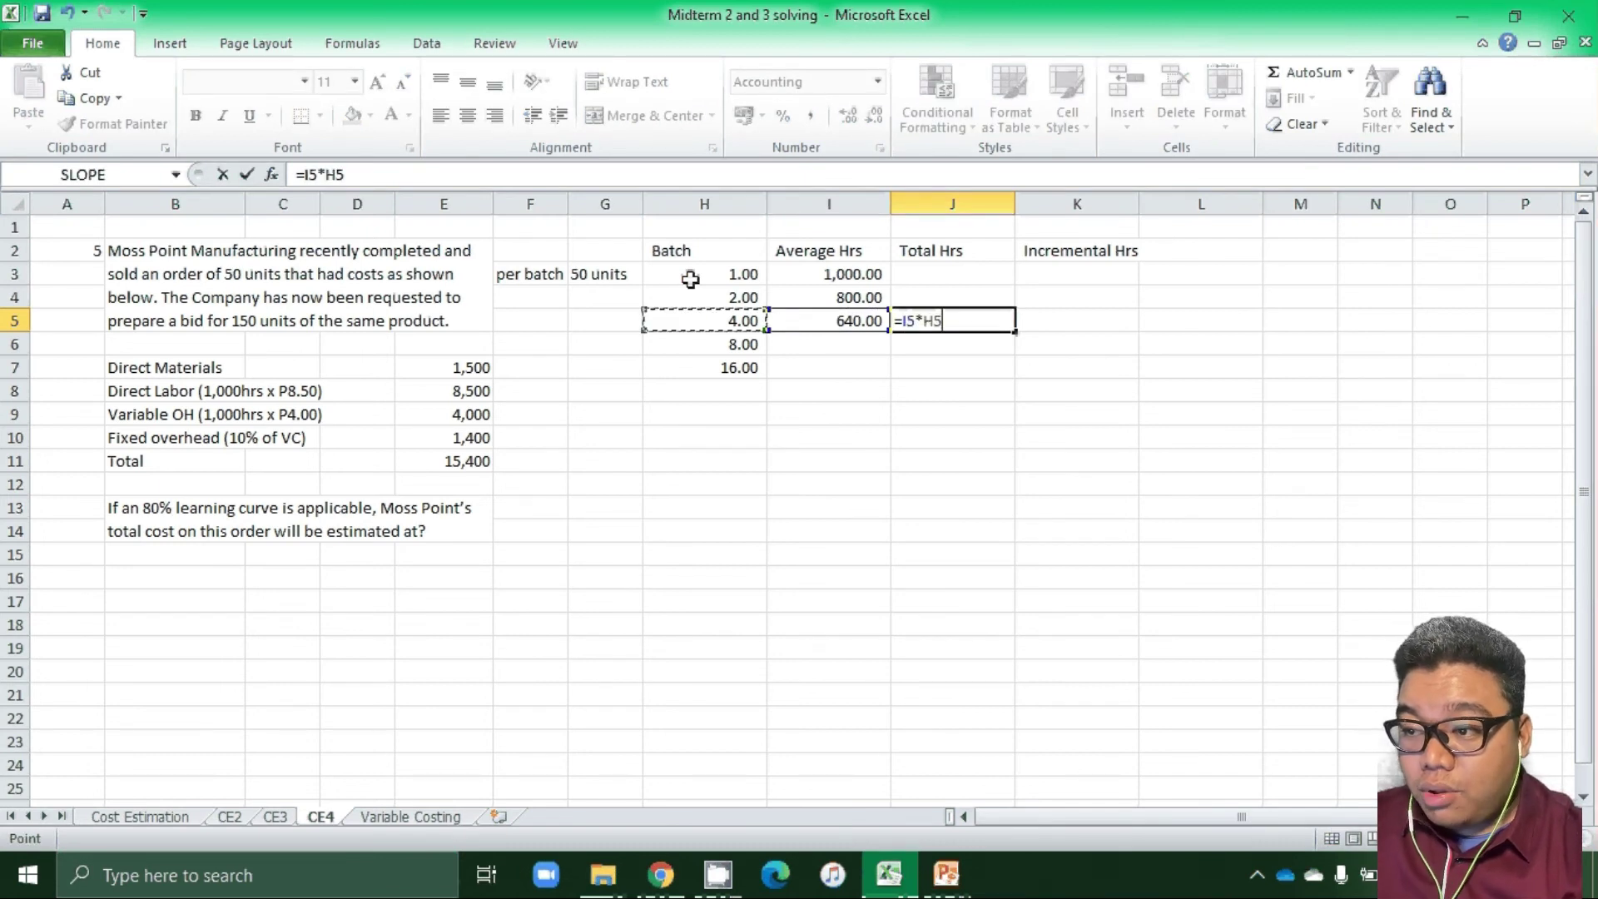
key(Return)
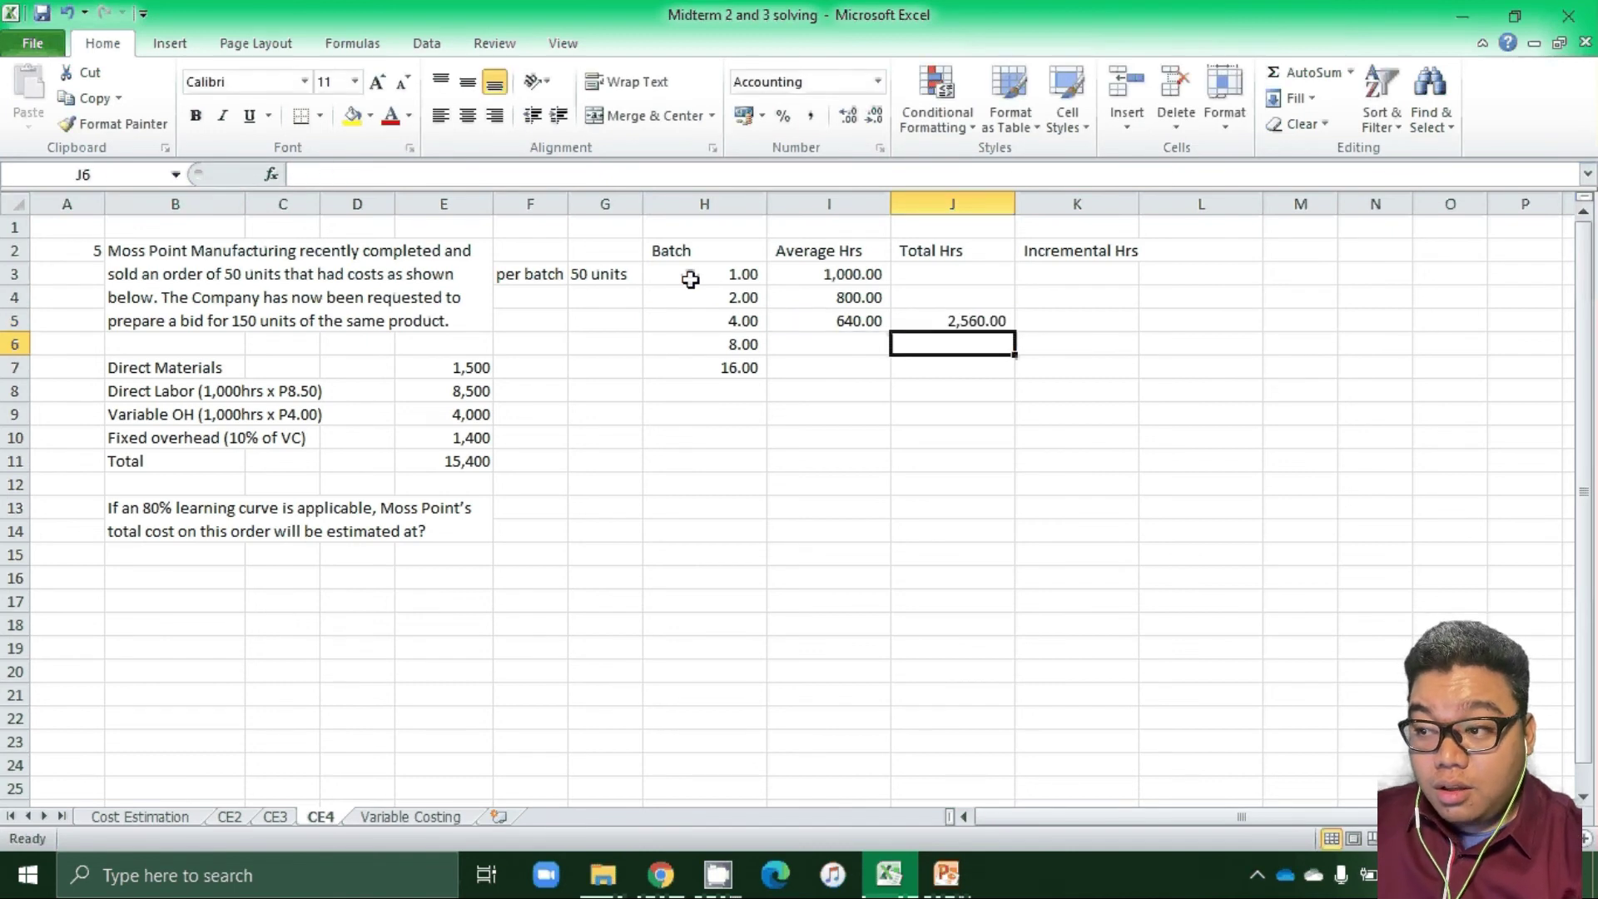
Calculate the total hours for batch 1 in J3 with =I3*H3.
key(Up)
key(Up)
key(Up)
text(=)
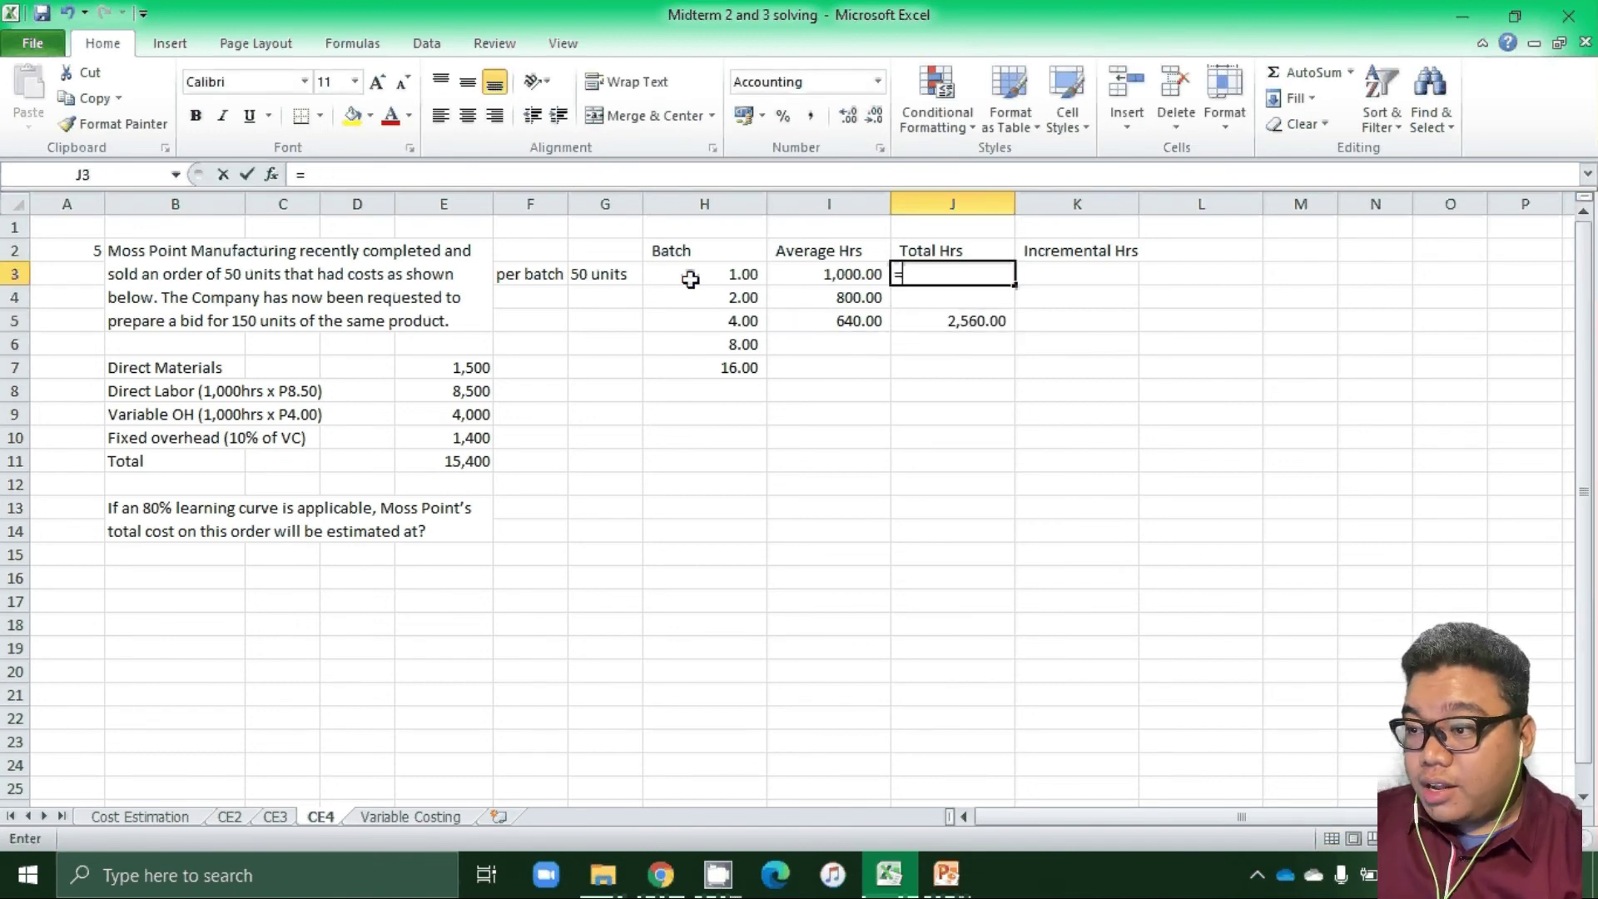
text(I3*H3)
key(Return)
Calculate the incremental hours in K5 by subtracting batch 1 total hours from batch 4 total hours, =J5-J3.
key(Down)
key(Right)
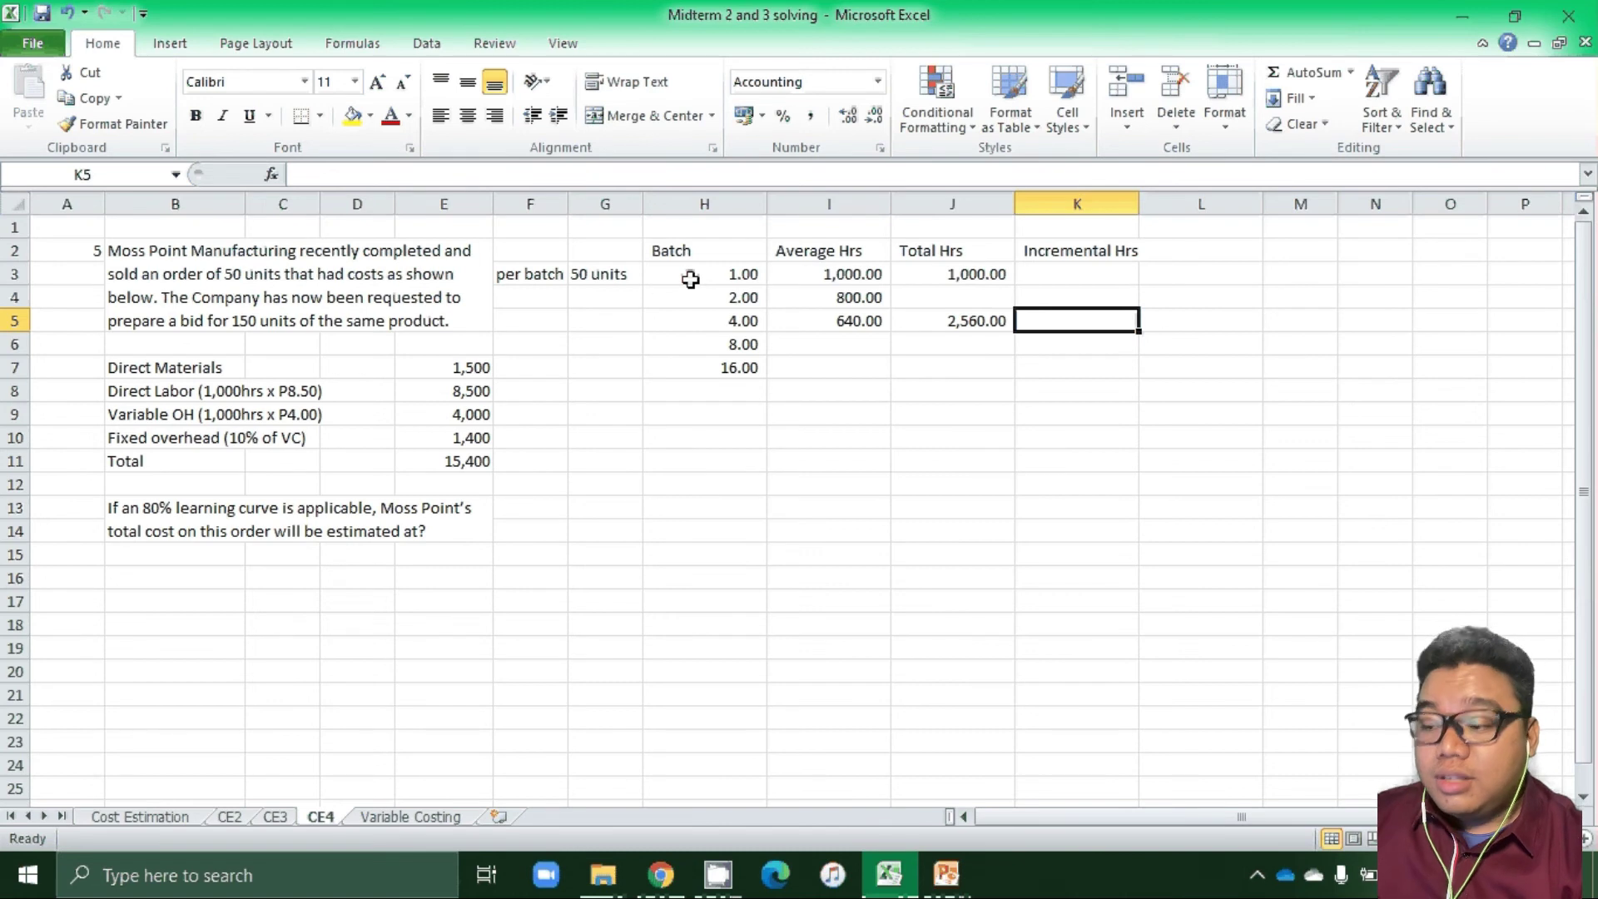
text(=)
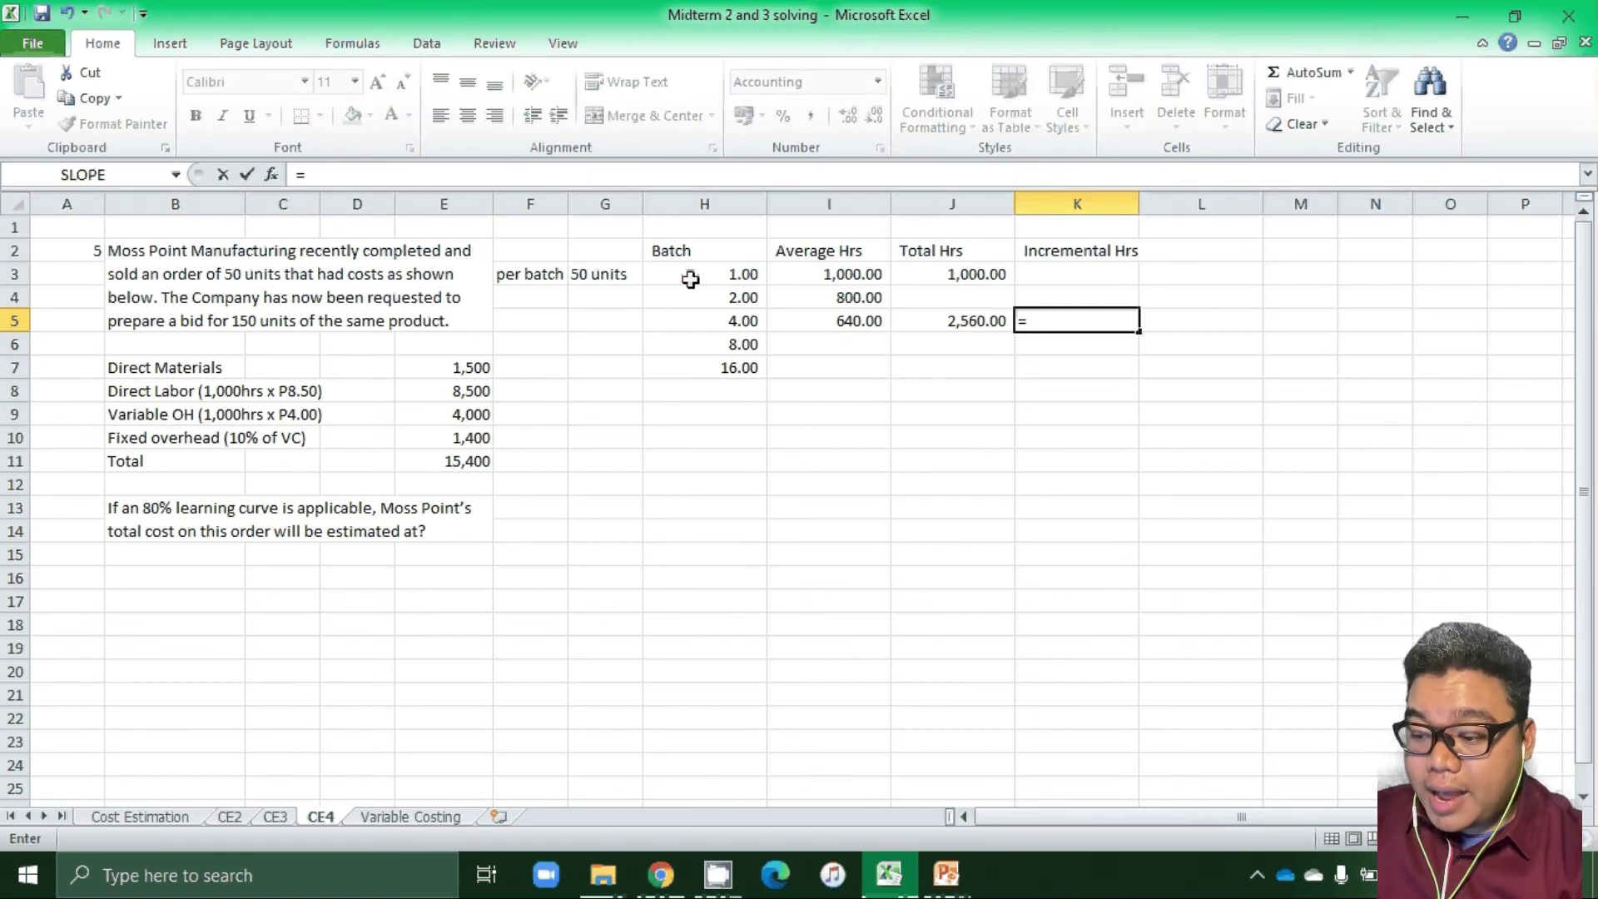
key(Left)
text(-)
key(Up)
key(Return)
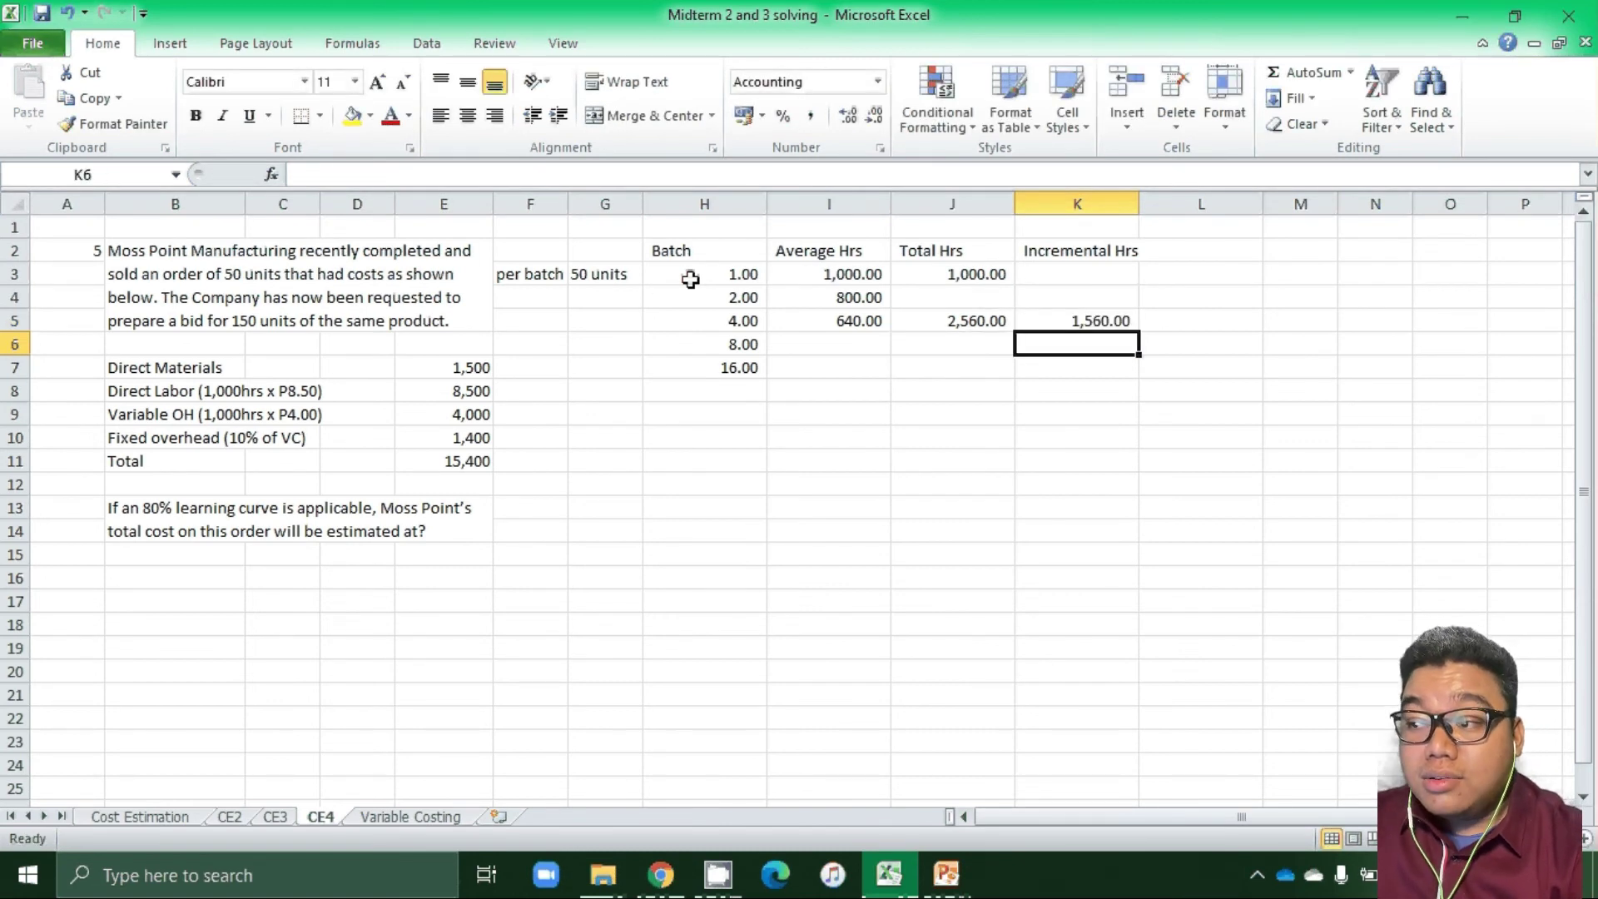
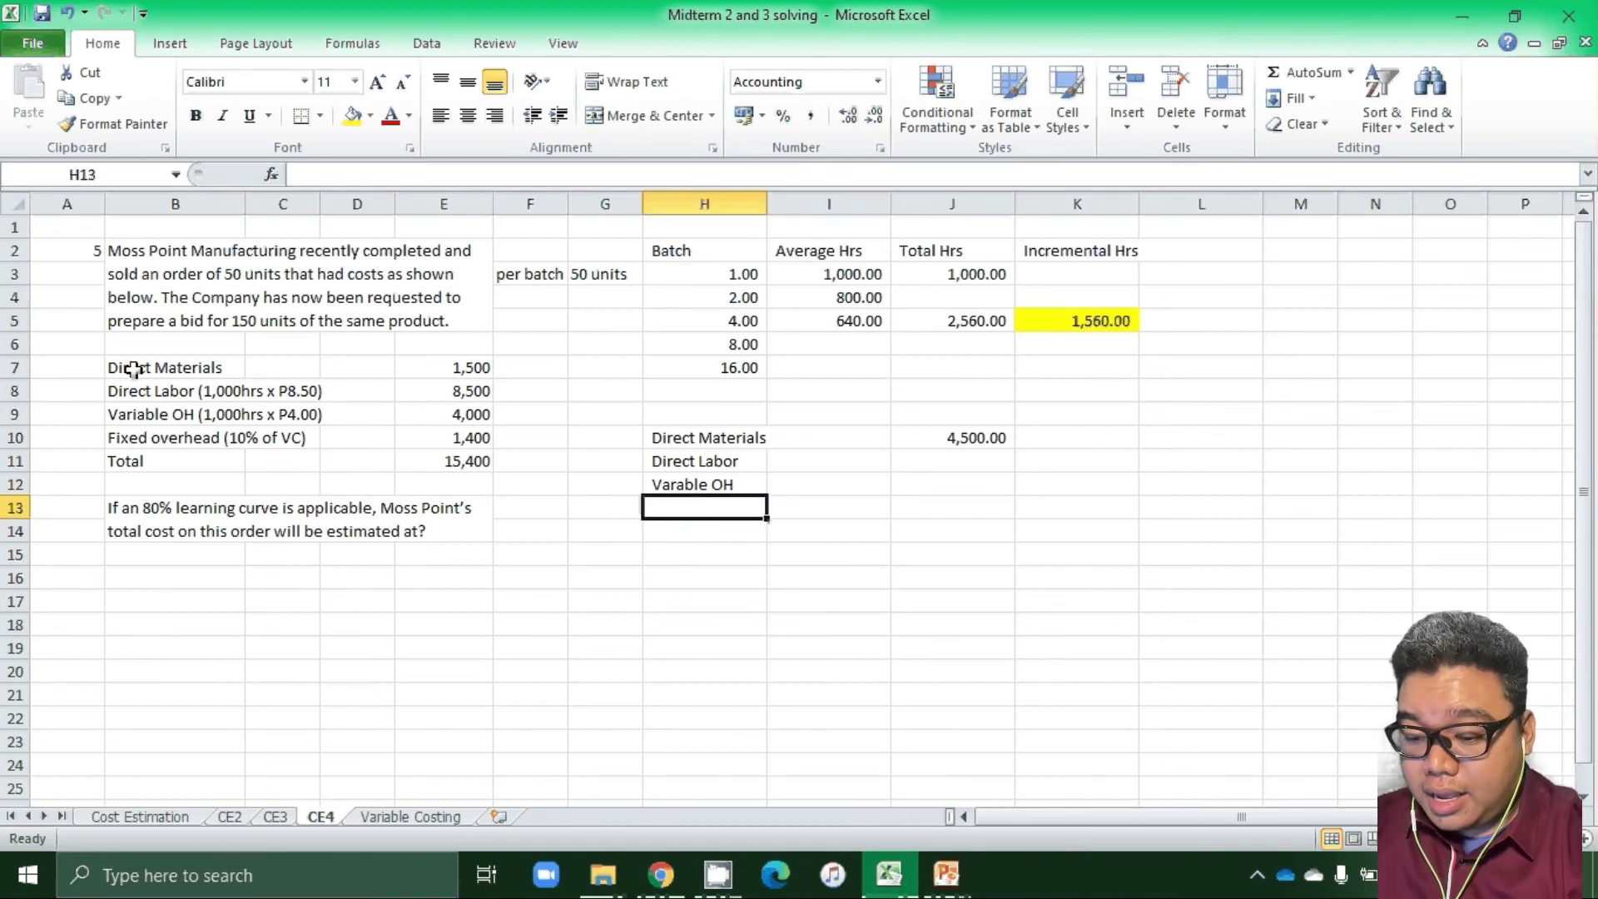
Label H13 as Fixed OH and calculate the direct labor cost in J11 from the incremental hours with =8.5*K5.
text(Fixed OH)
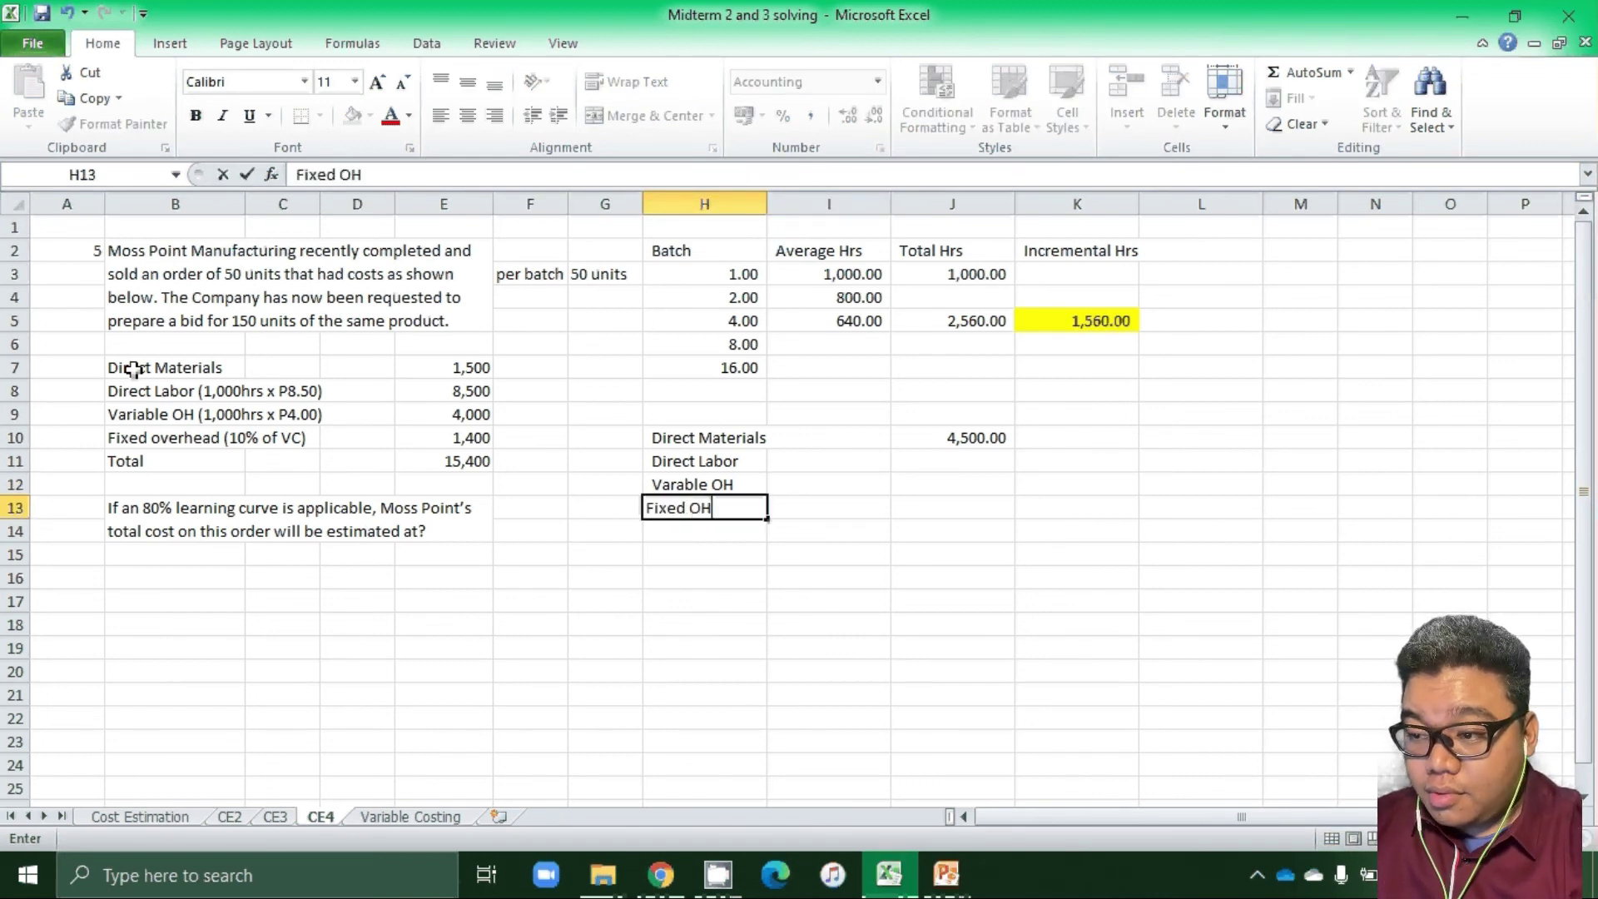
key(Tab)
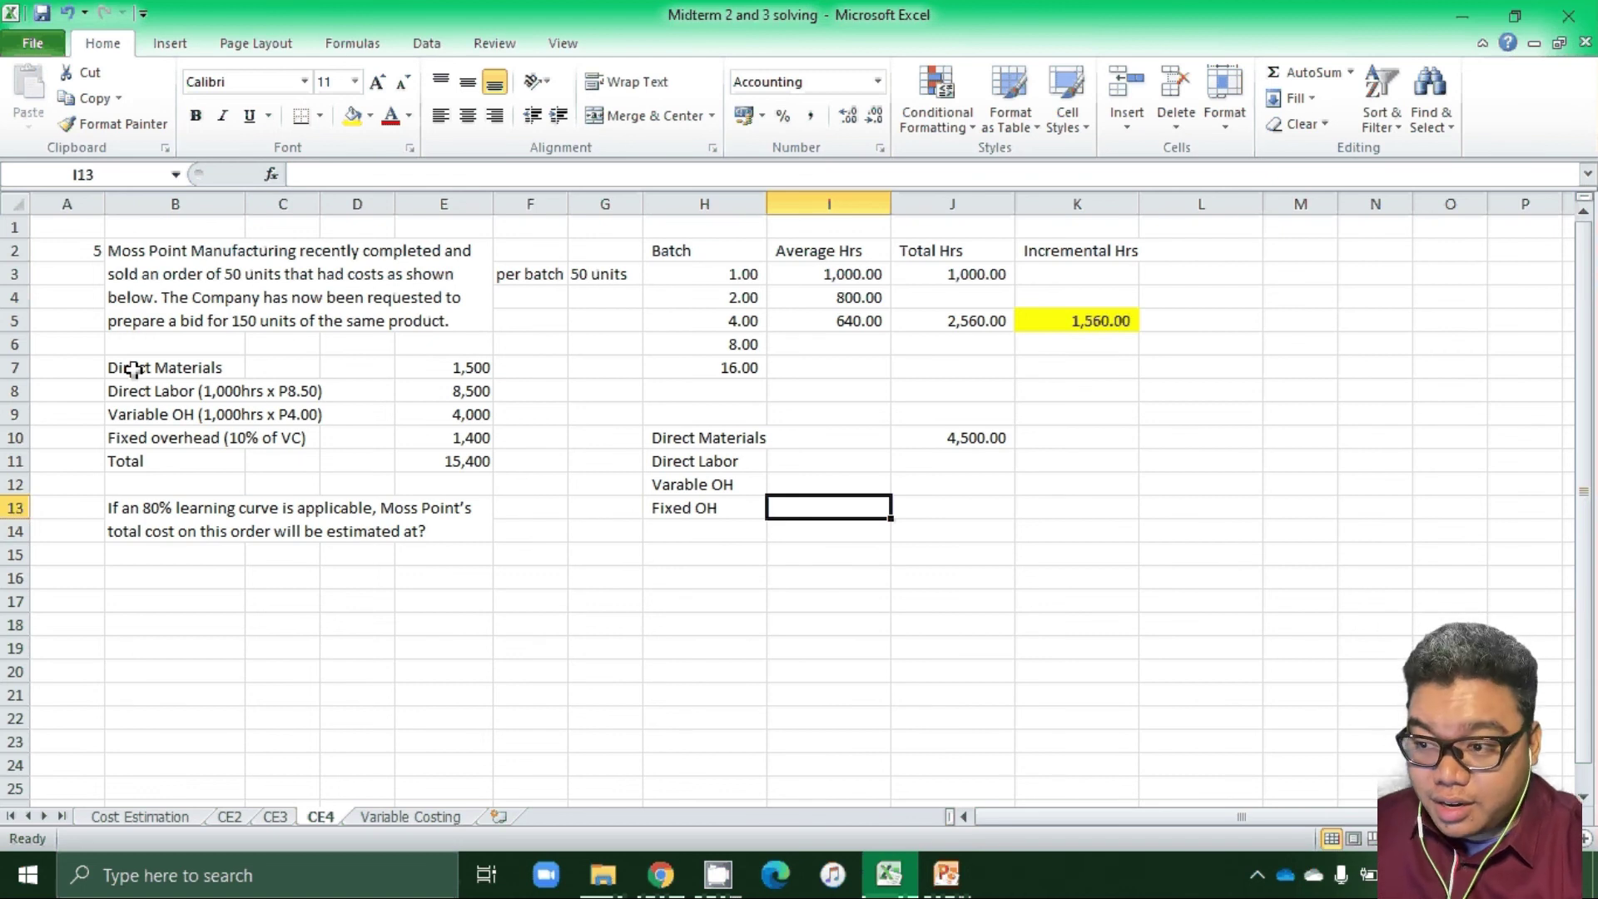
key(Up)
key(Up)
key(Up)
key(Right)
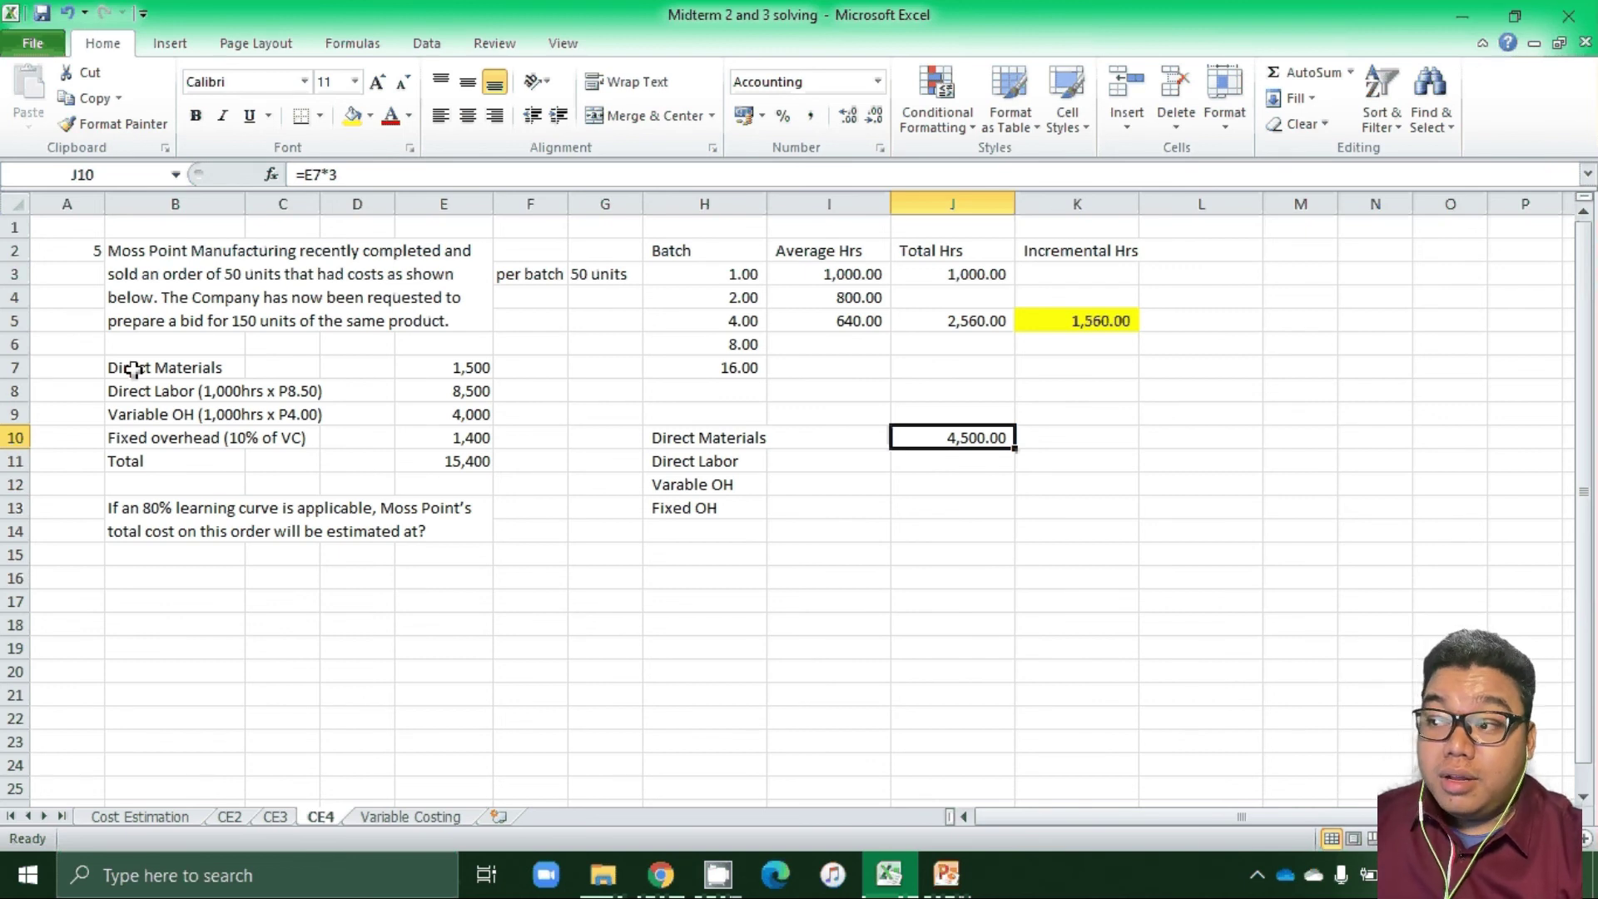
key(Return)
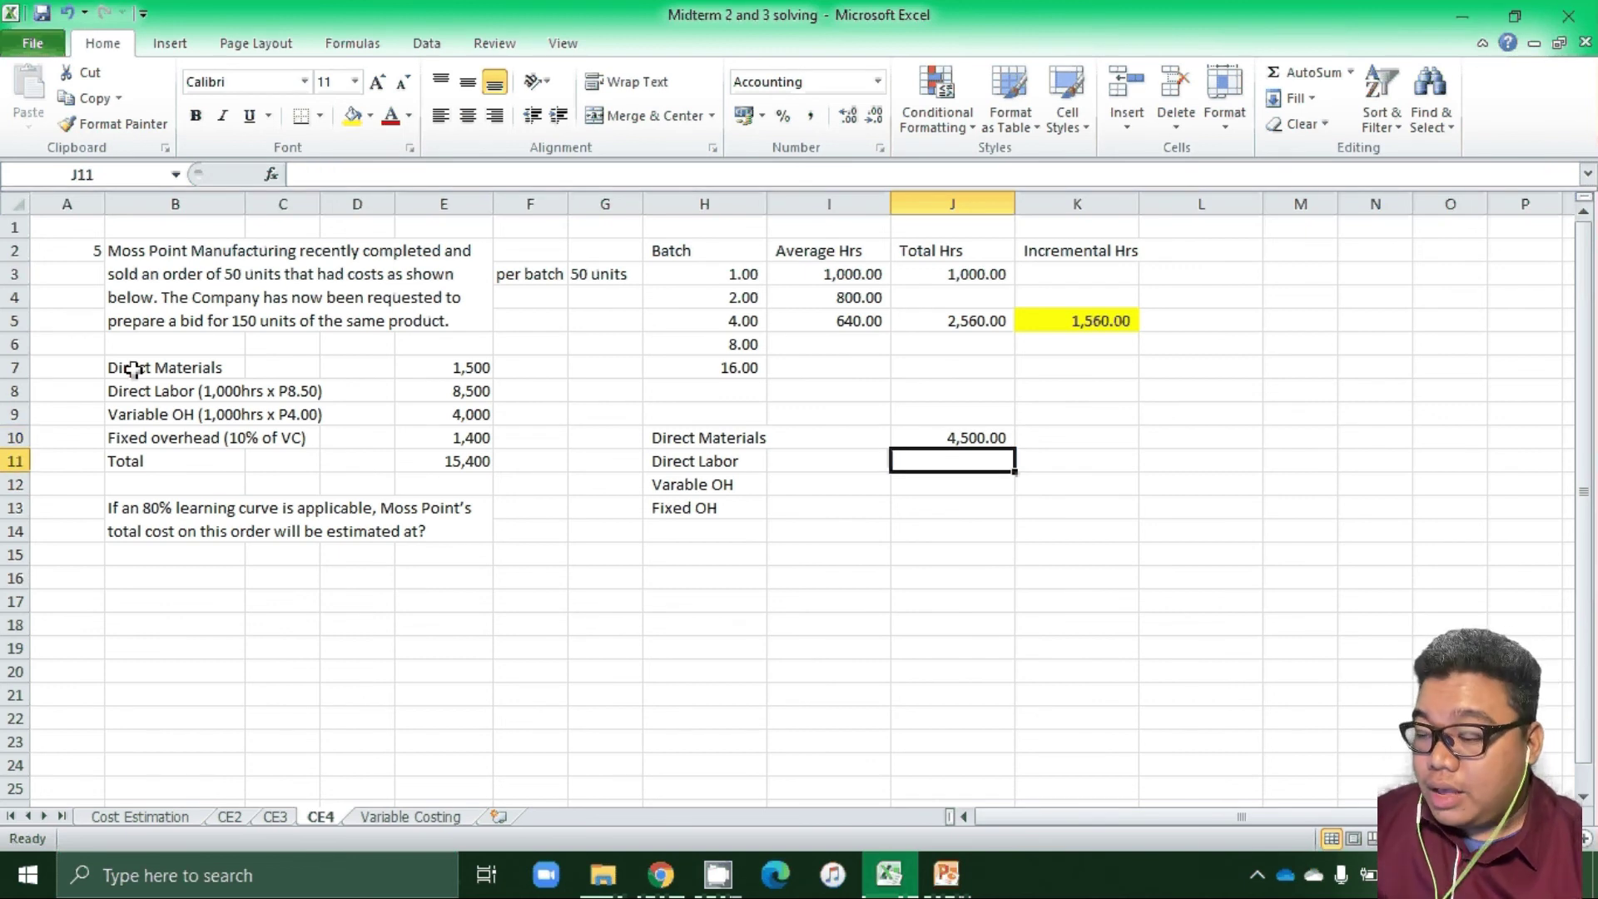
text(=8.5*)
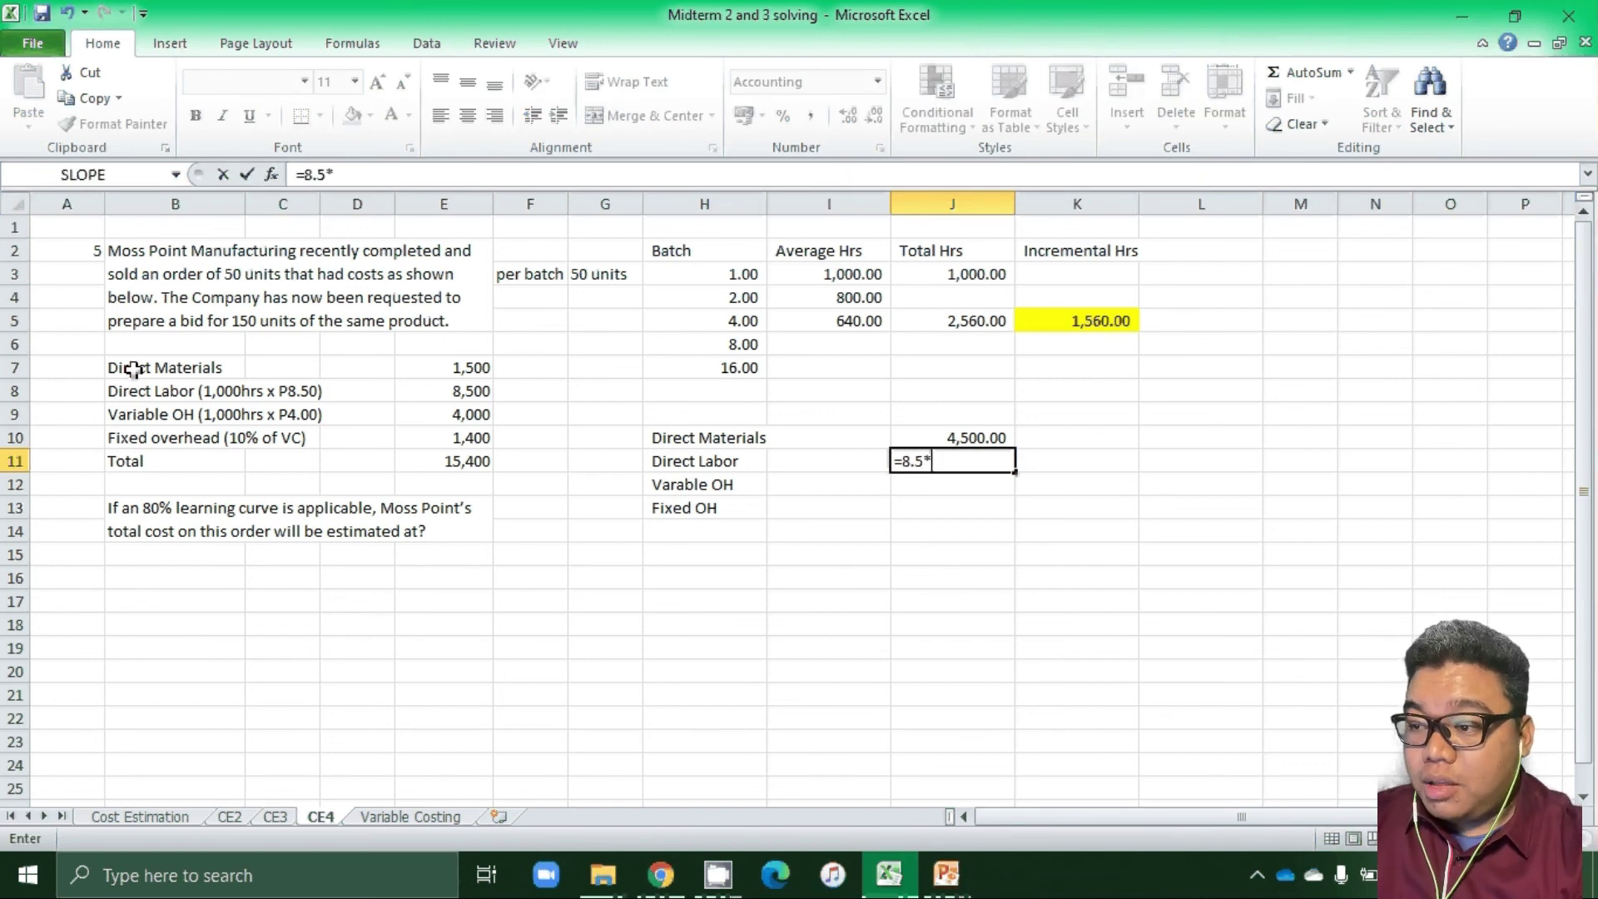
click(1075, 314)
key(Return)
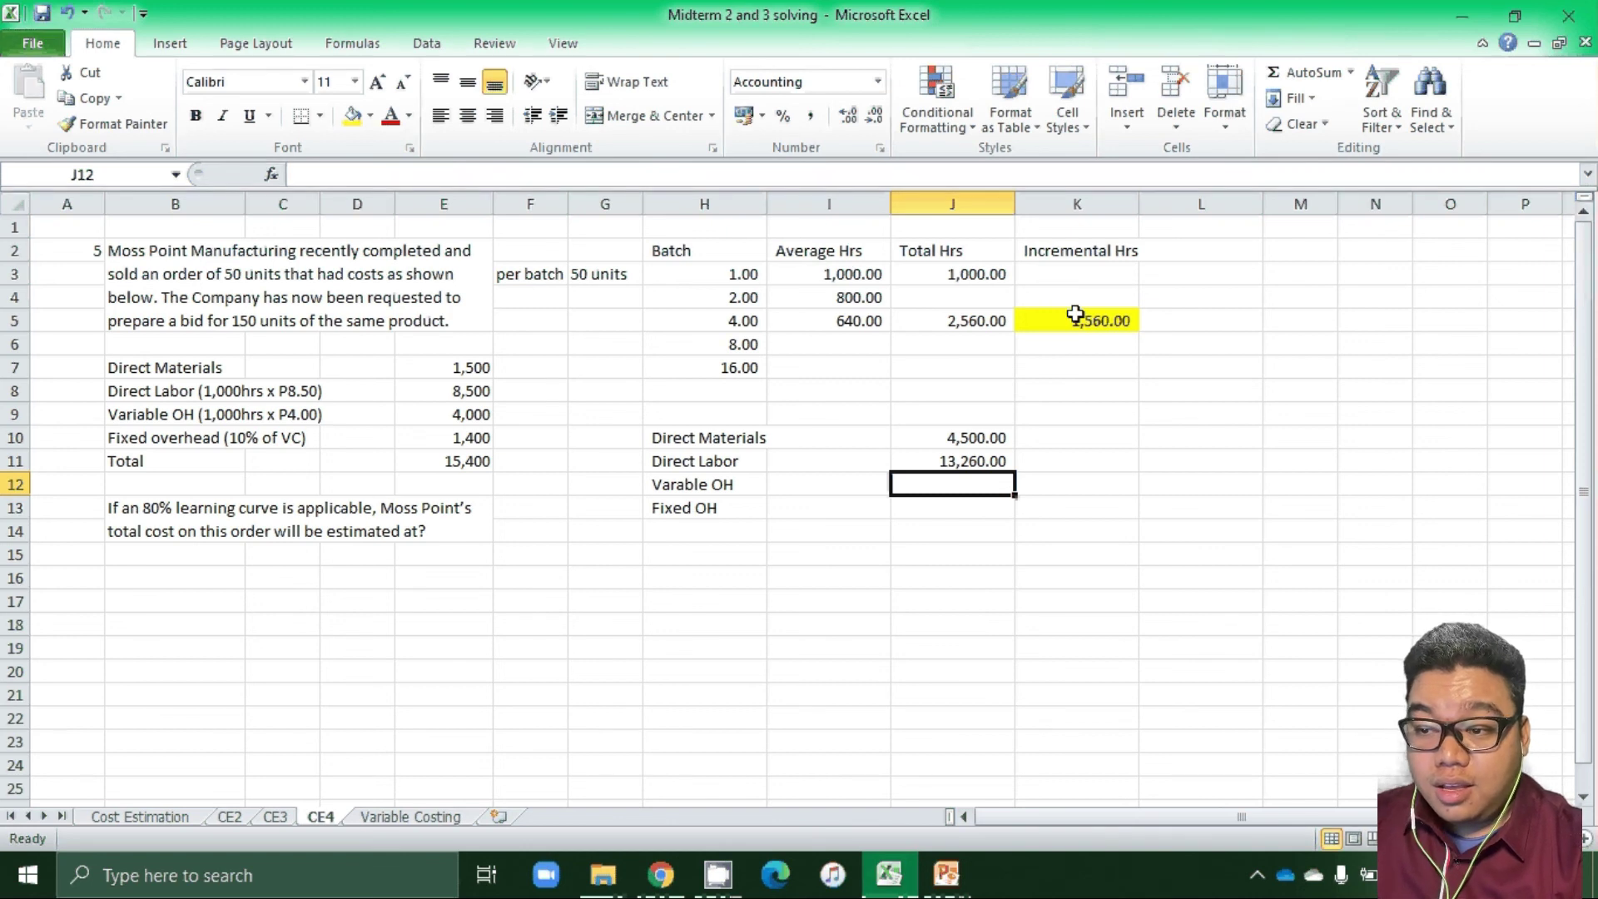
Calculate the variable overhead cost in J12 from the incremental hours with =4*K5.
text(=)
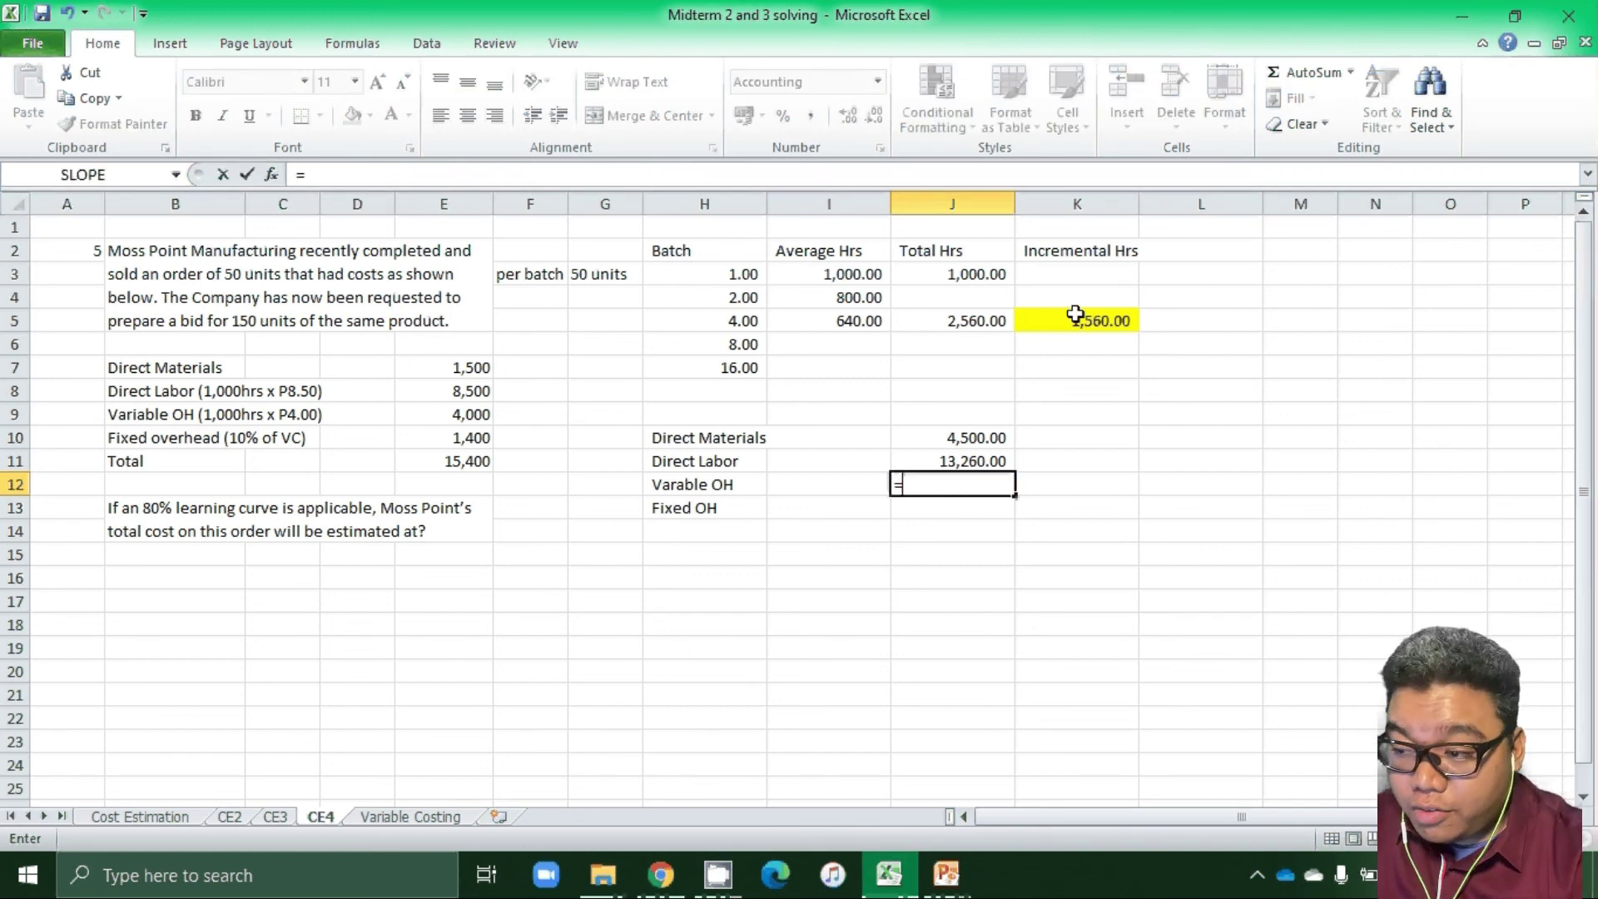
text(4*)
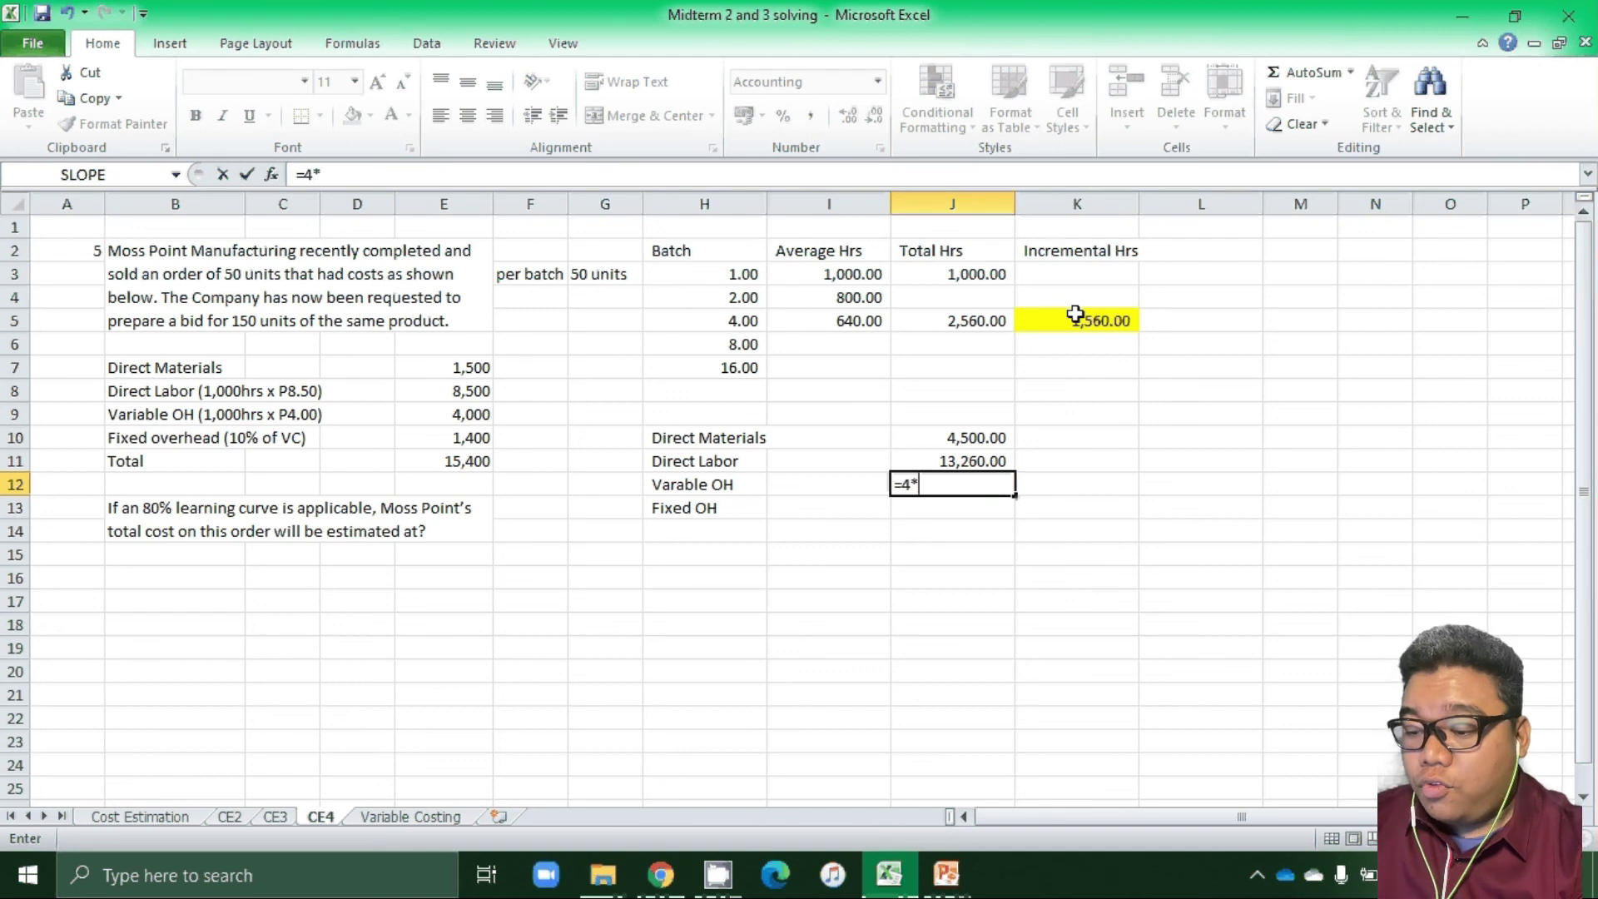
click(1075, 313)
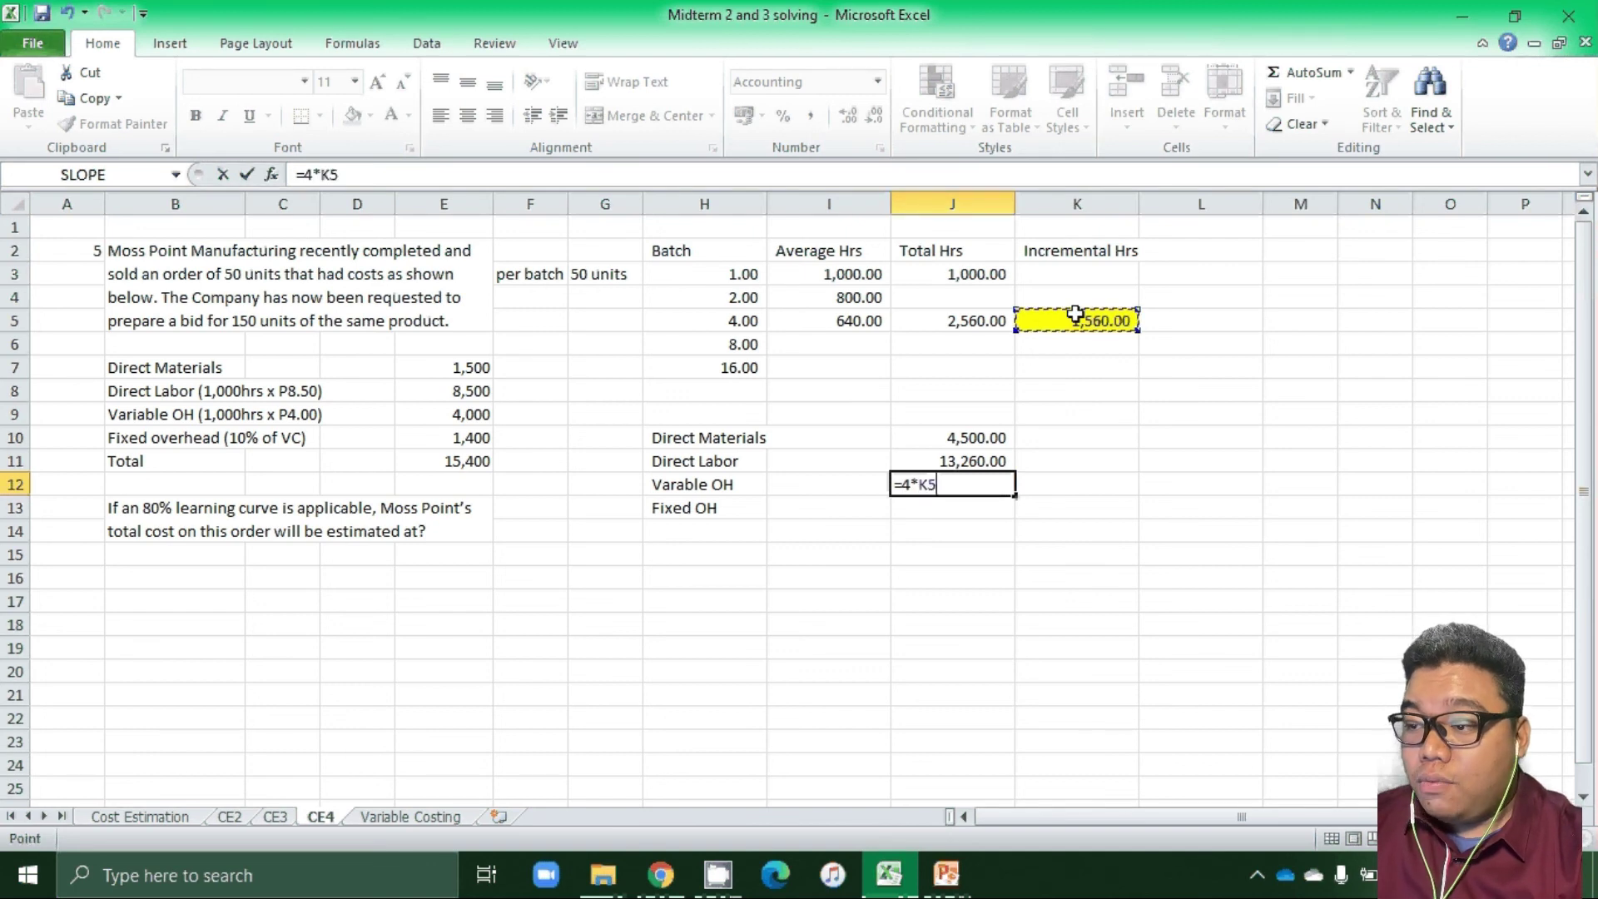
key(Return)
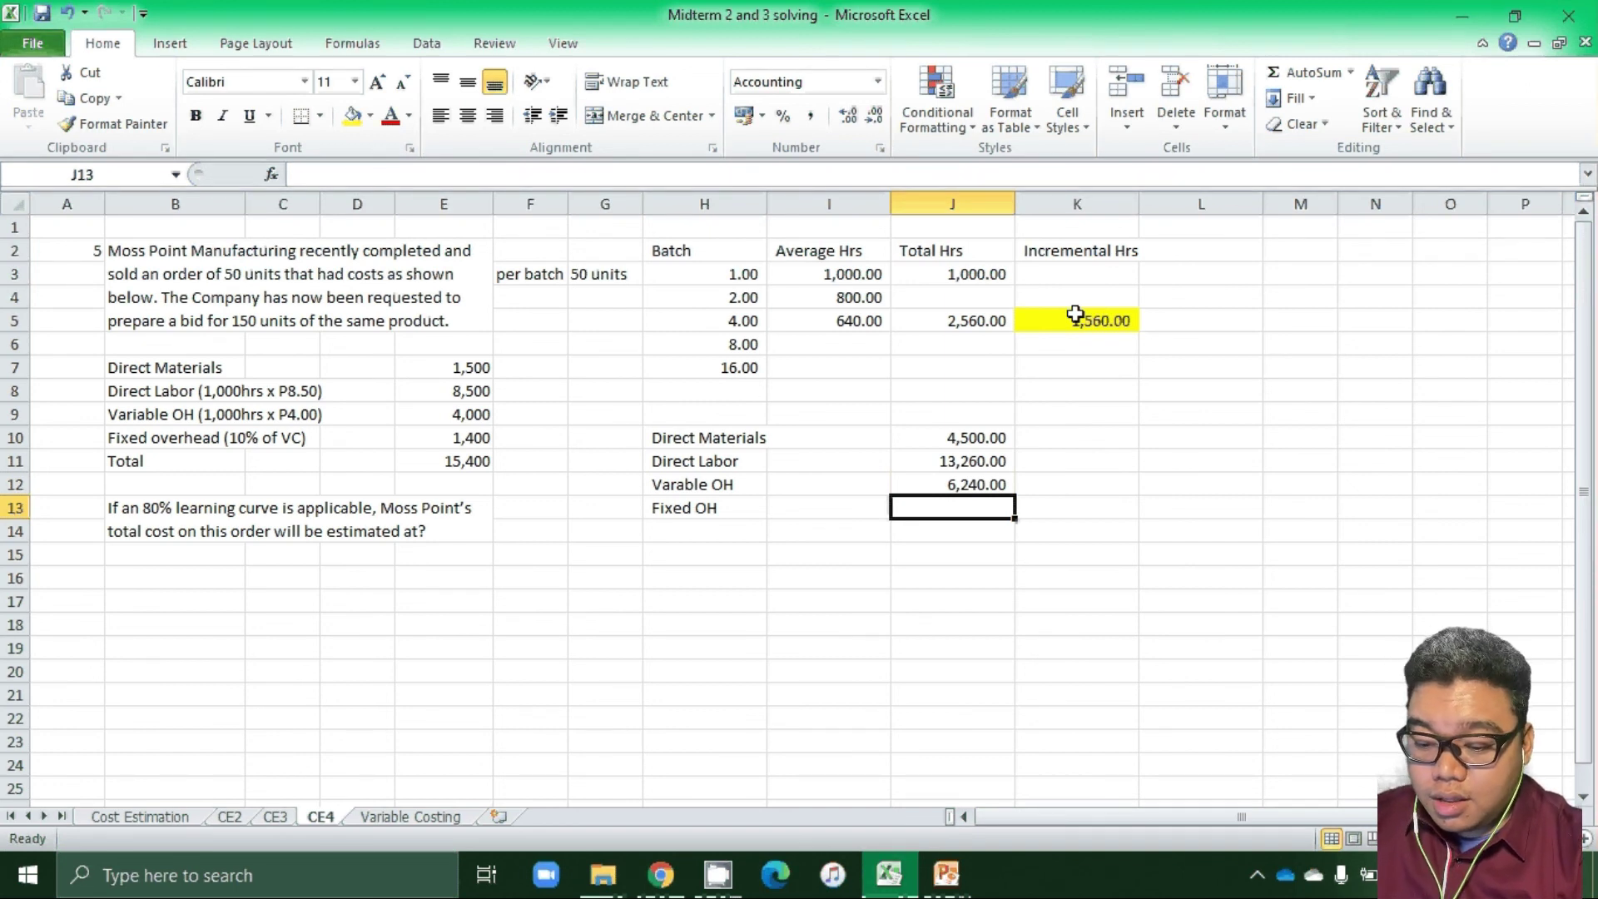
Calculate the fixed overhead in J13 as 10% of the variable costs with =(SUM(J10:J12))*10%.
key(alt+equal)
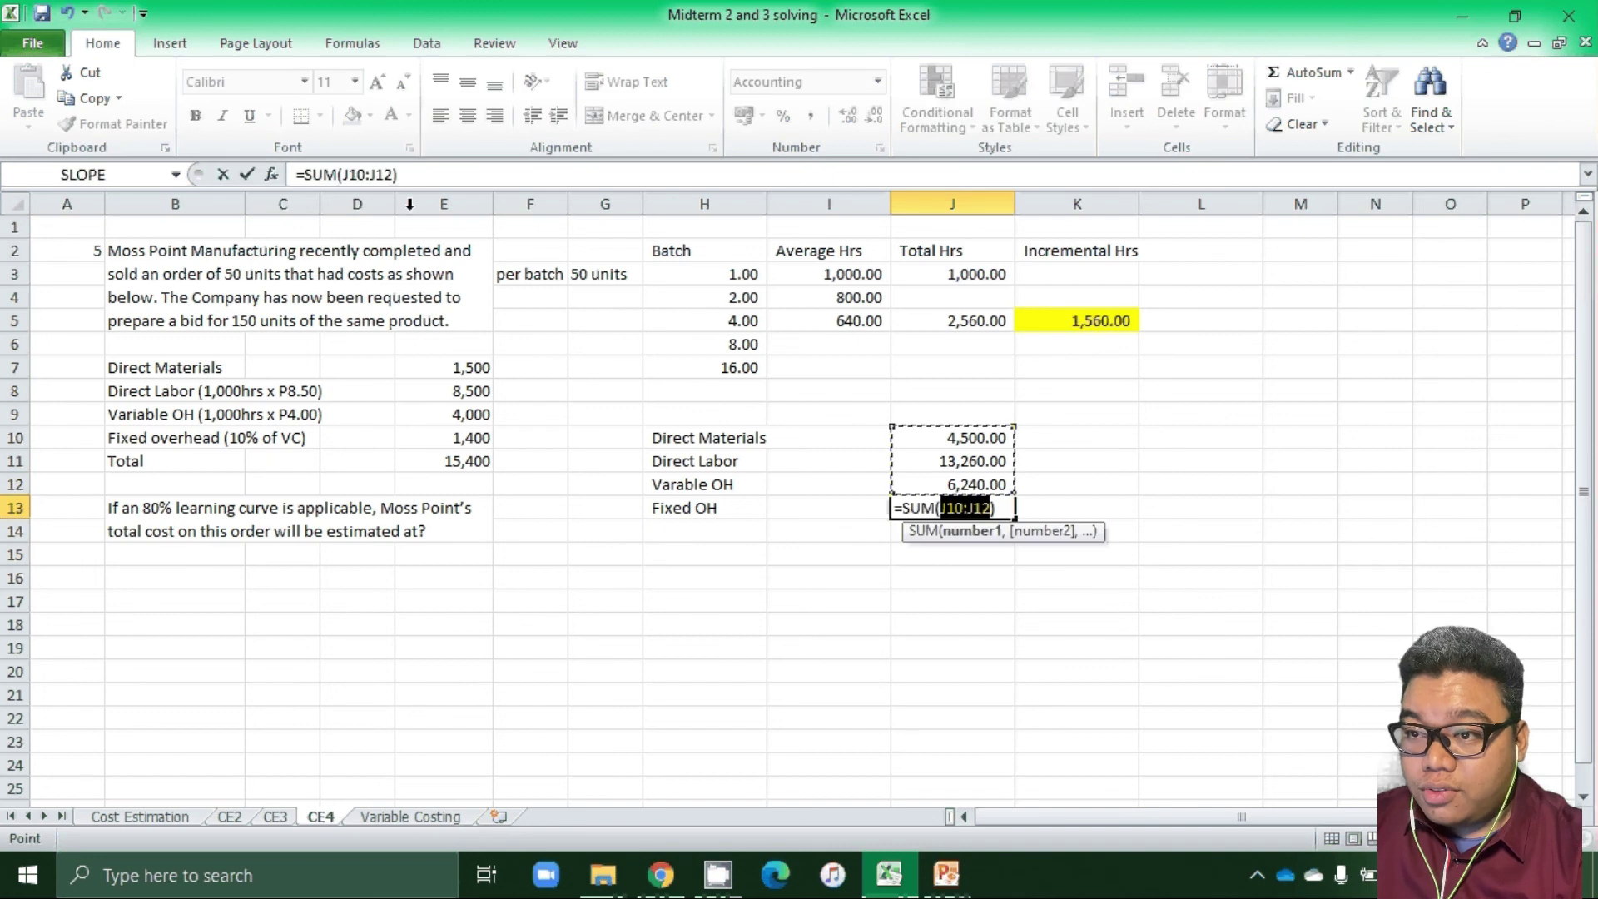
click(308, 175)
text(()
click(441, 179)
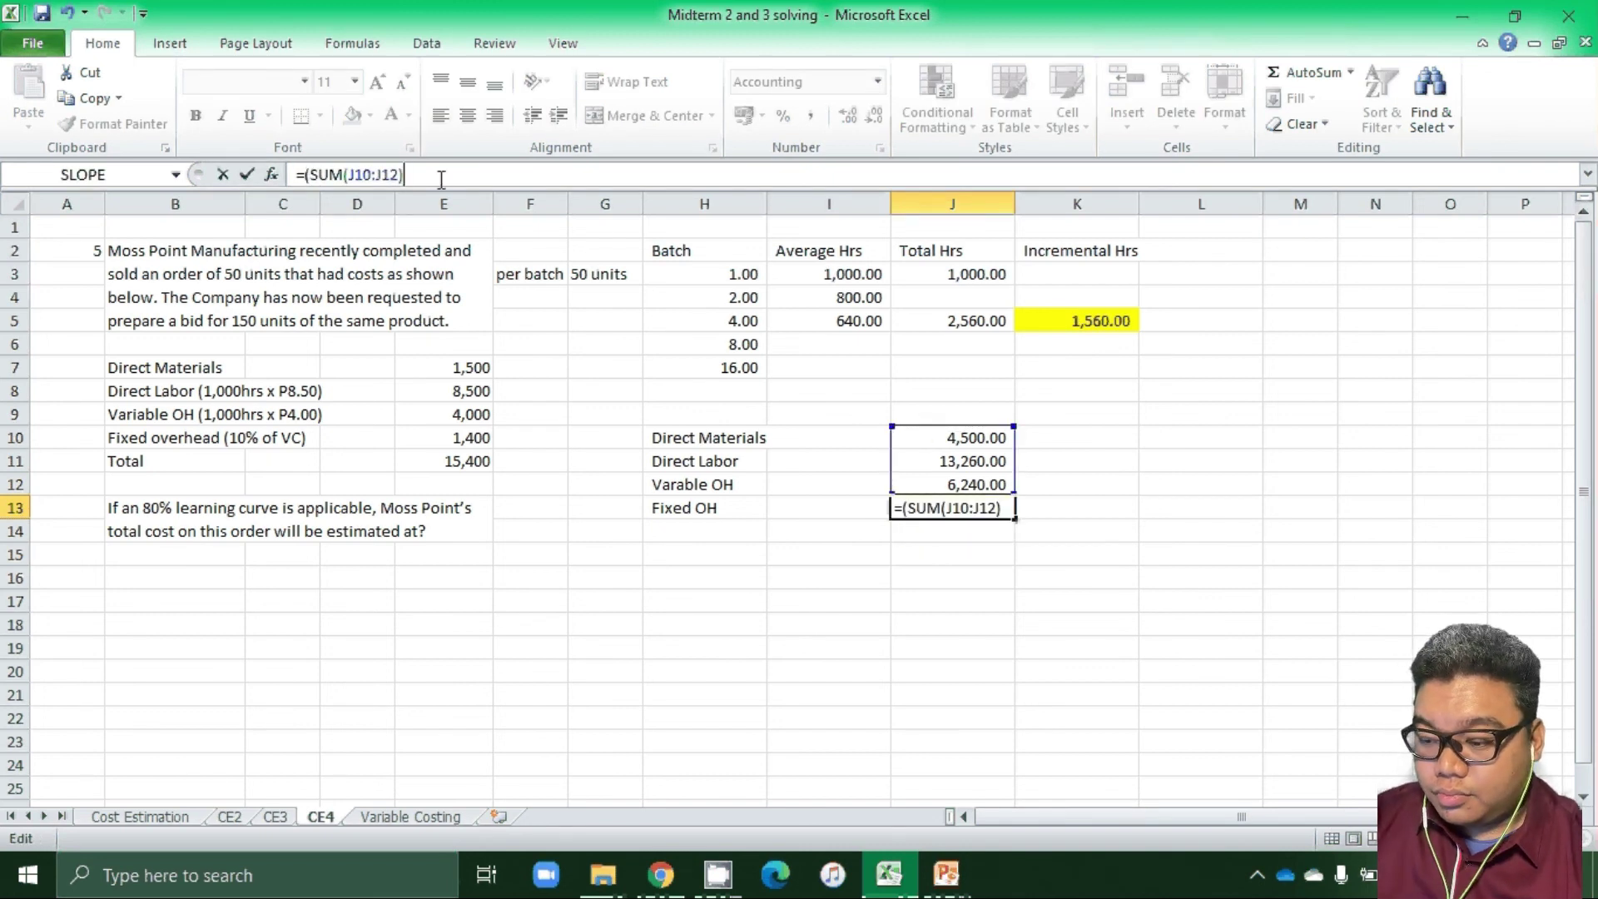
text()*)
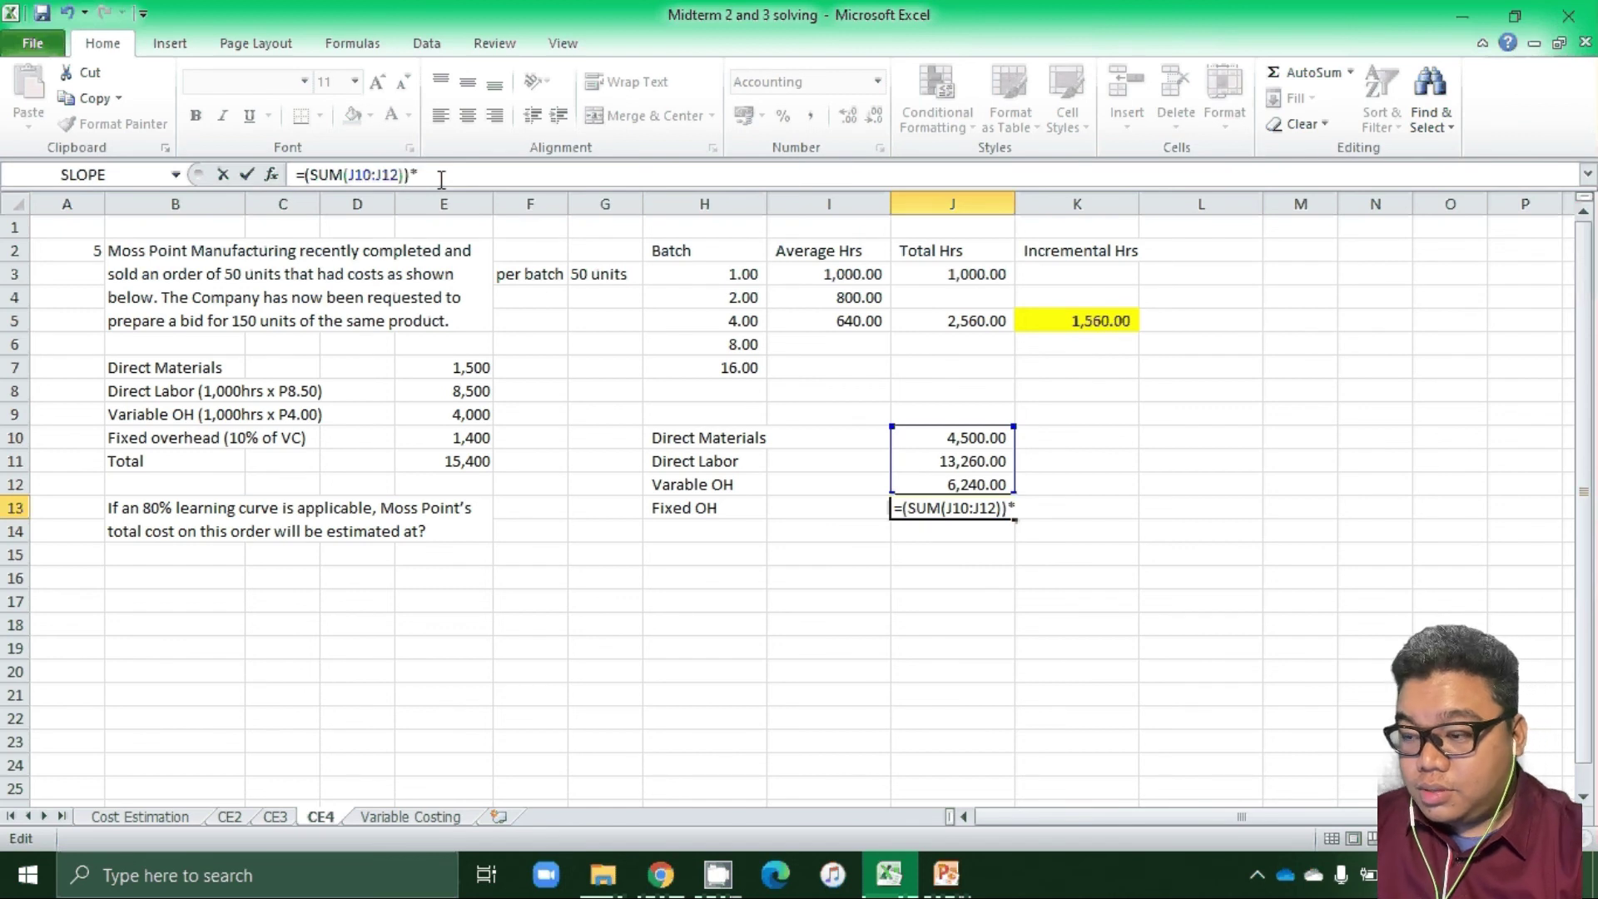
text(10%)
key(Return)
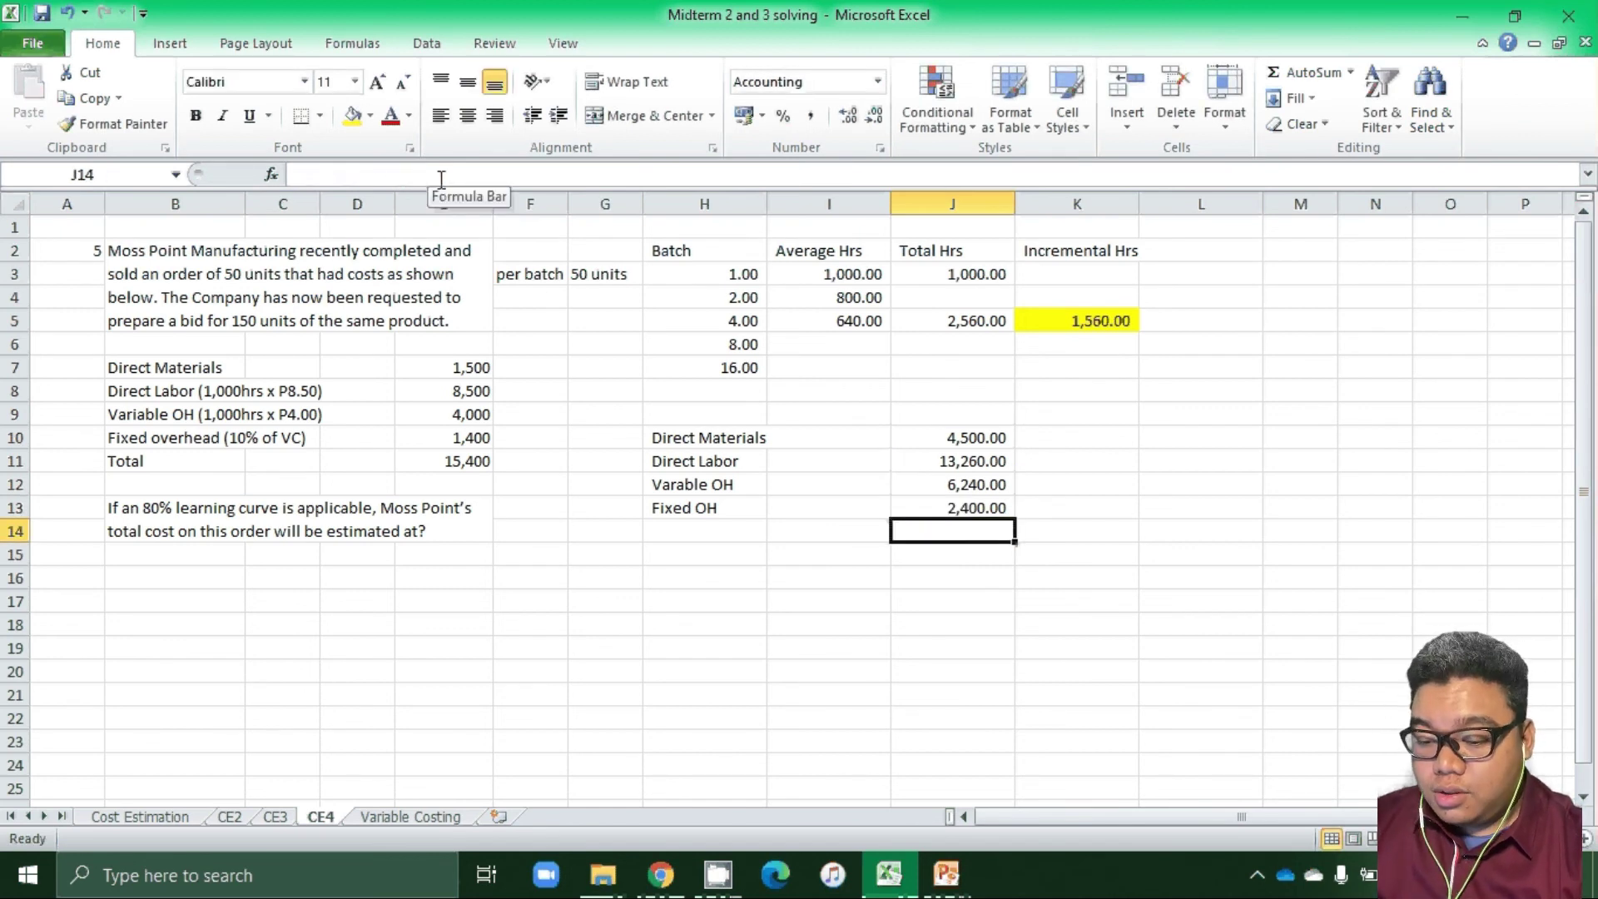
Add a row labelled Total Cost of the Order with =SUM(J10:J13) in J14, and underline the fixed overhead amount in J13.
key(Left)
key(Left)
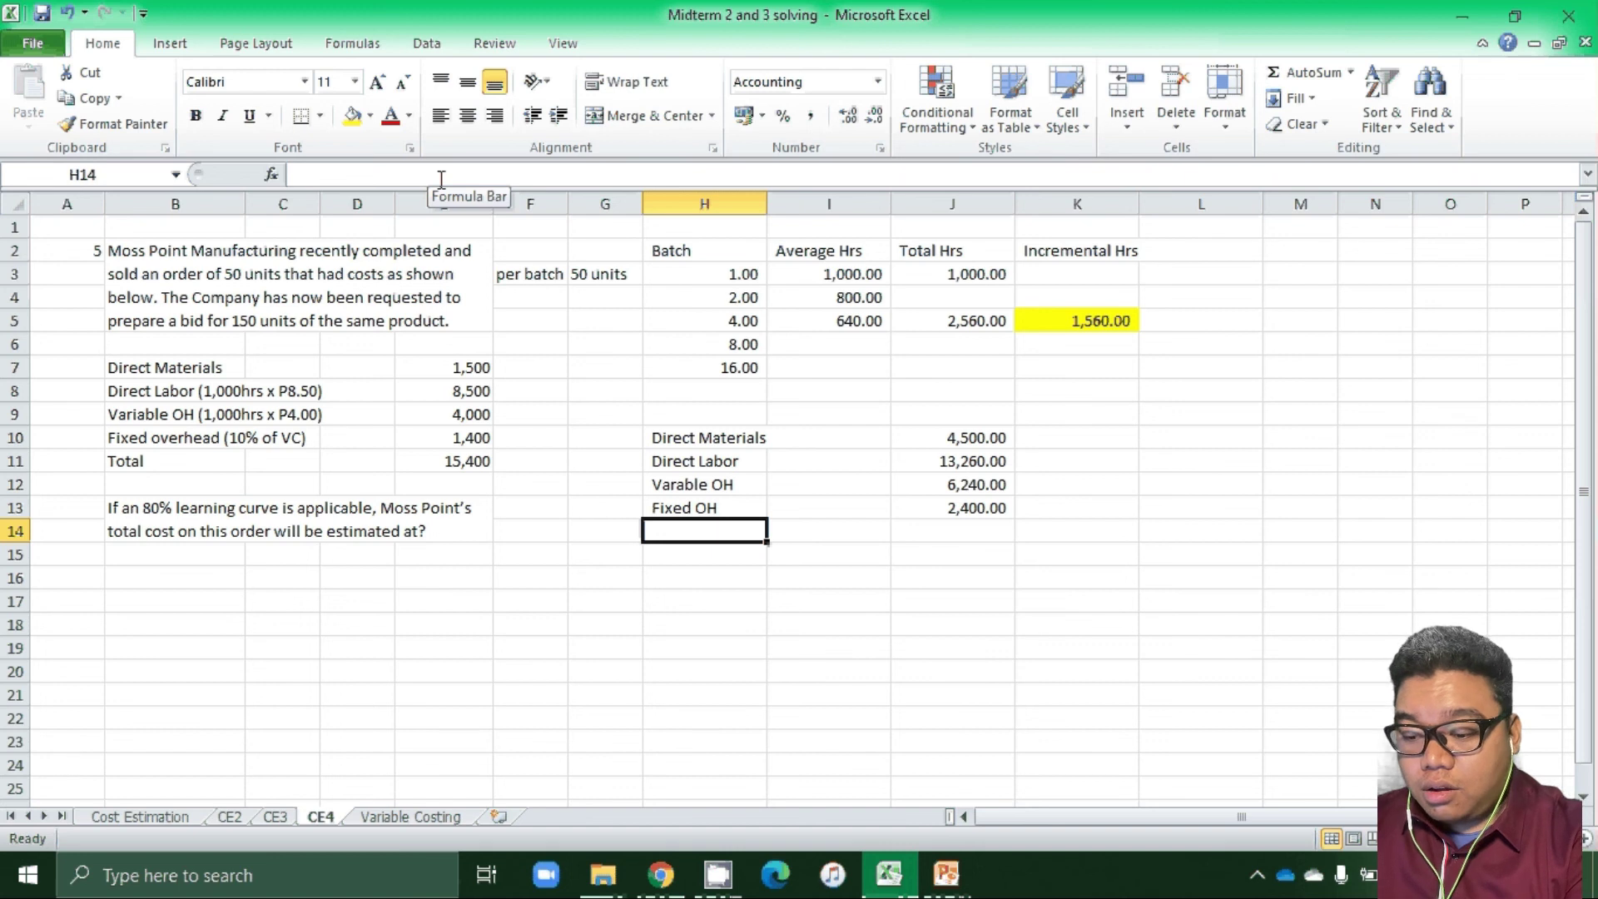
text(Total Cost of the Order)
key(Tab)
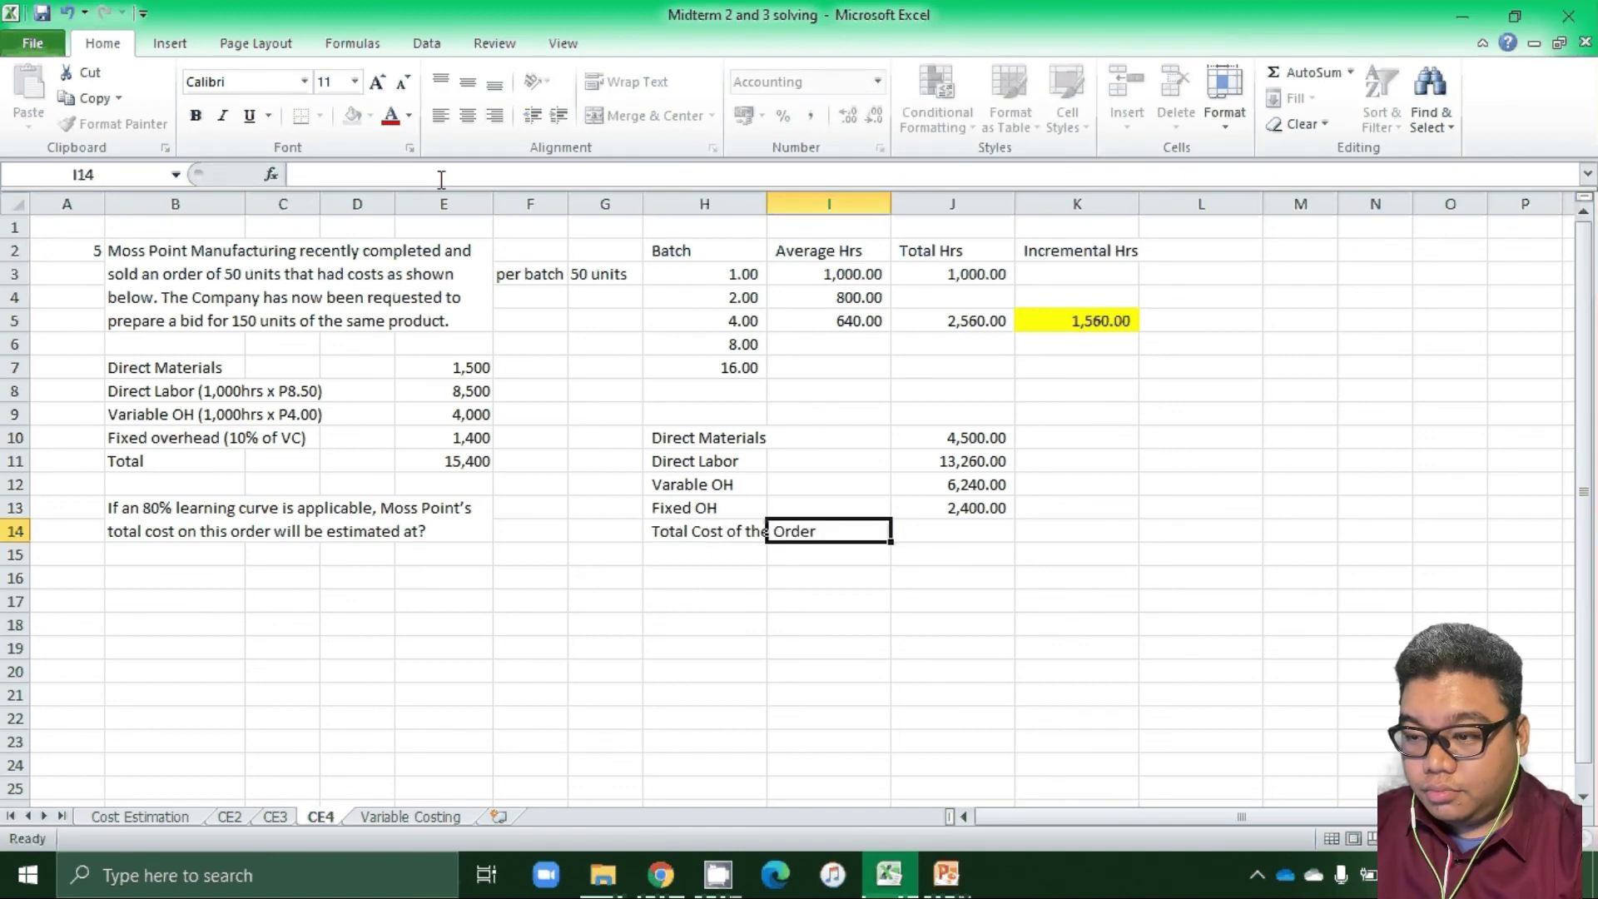
key(Tab)
key(alt+equal)
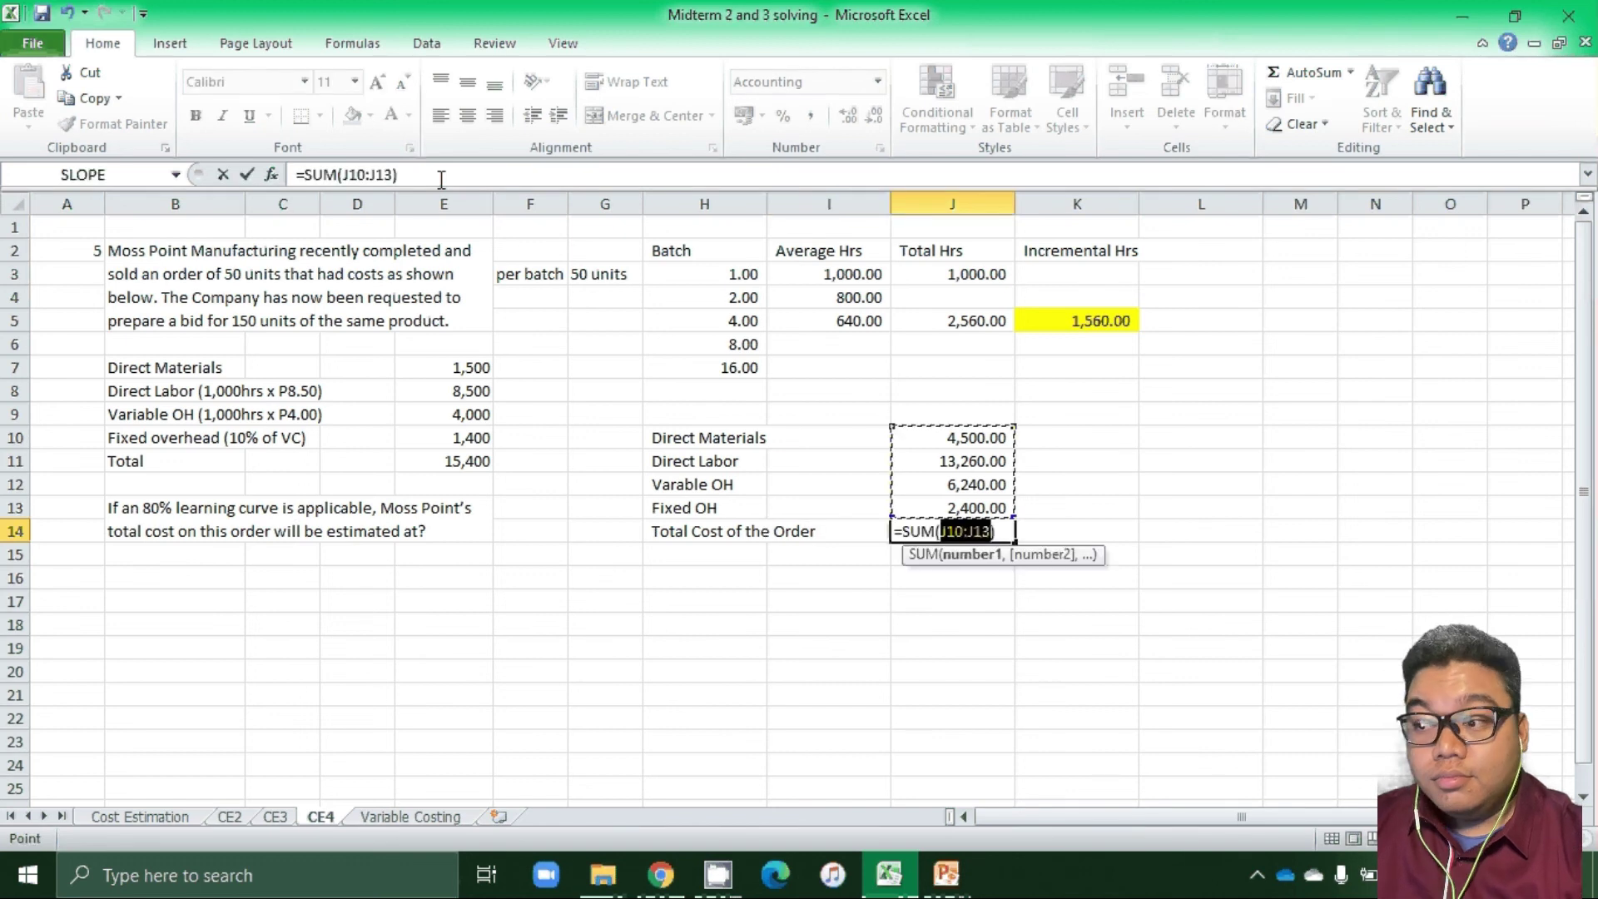
key(shift+Tab)
key(shift+Tab)
key(Up)
key(Right)
key(Right)
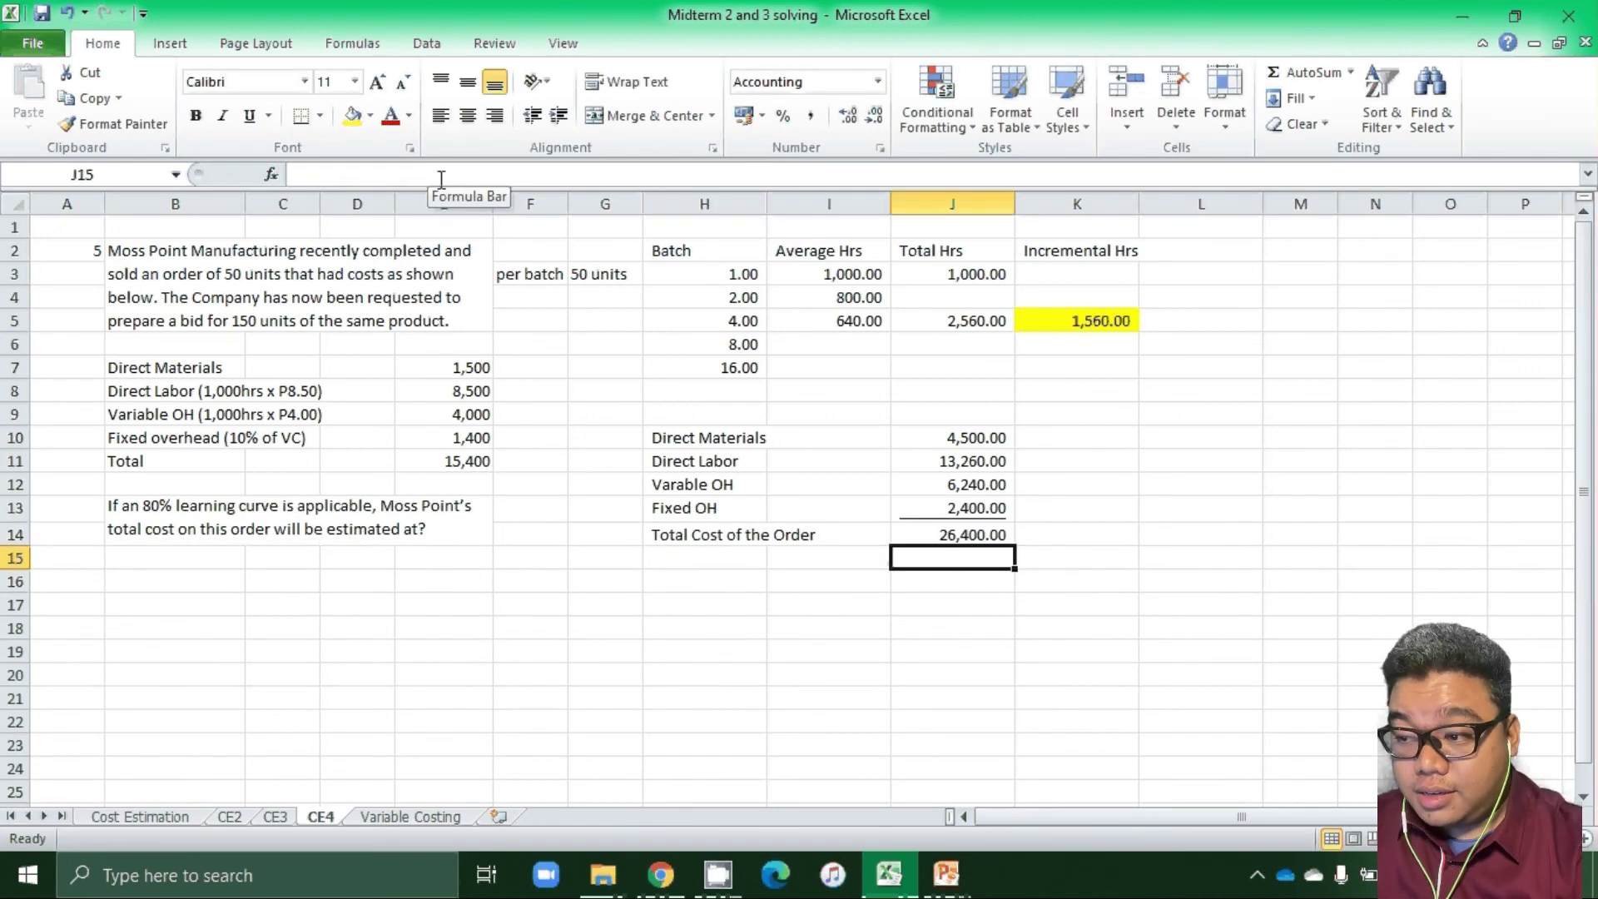
Highlight the Total Cost of the Order row, H14:J14, with yellow fill.
key(Up)
key(shift+Left)
key(shift+Left)
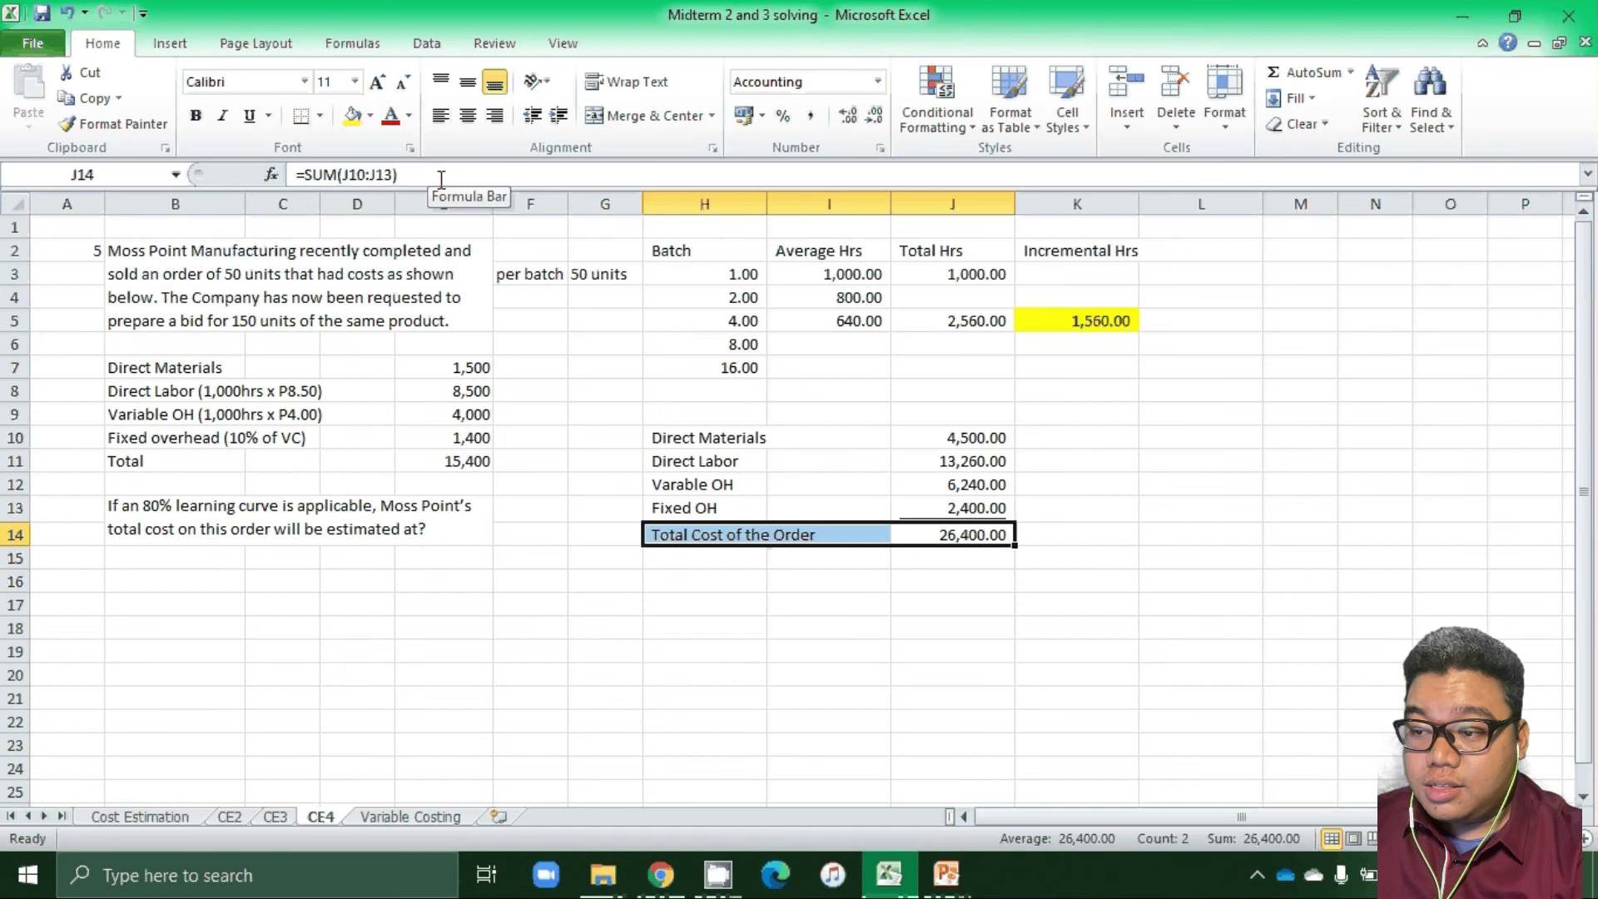
click(351, 121)
click(835, 571)
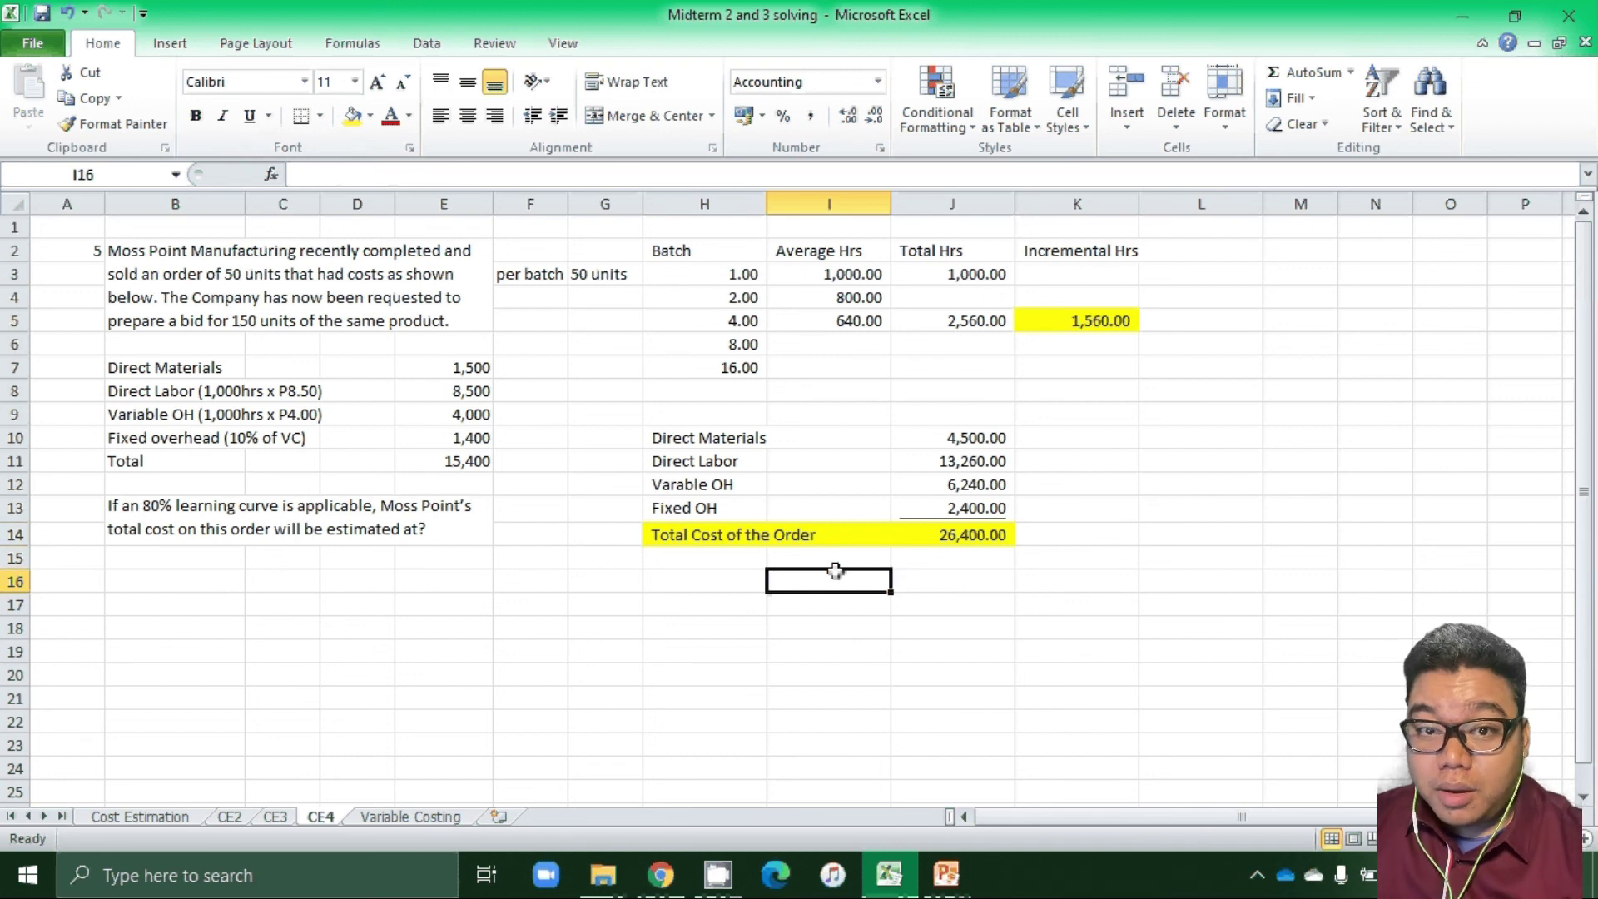
Switch to the PowerPoint slide show for the Midterm 3 cost estimation presentation.
key(alt+Tab)
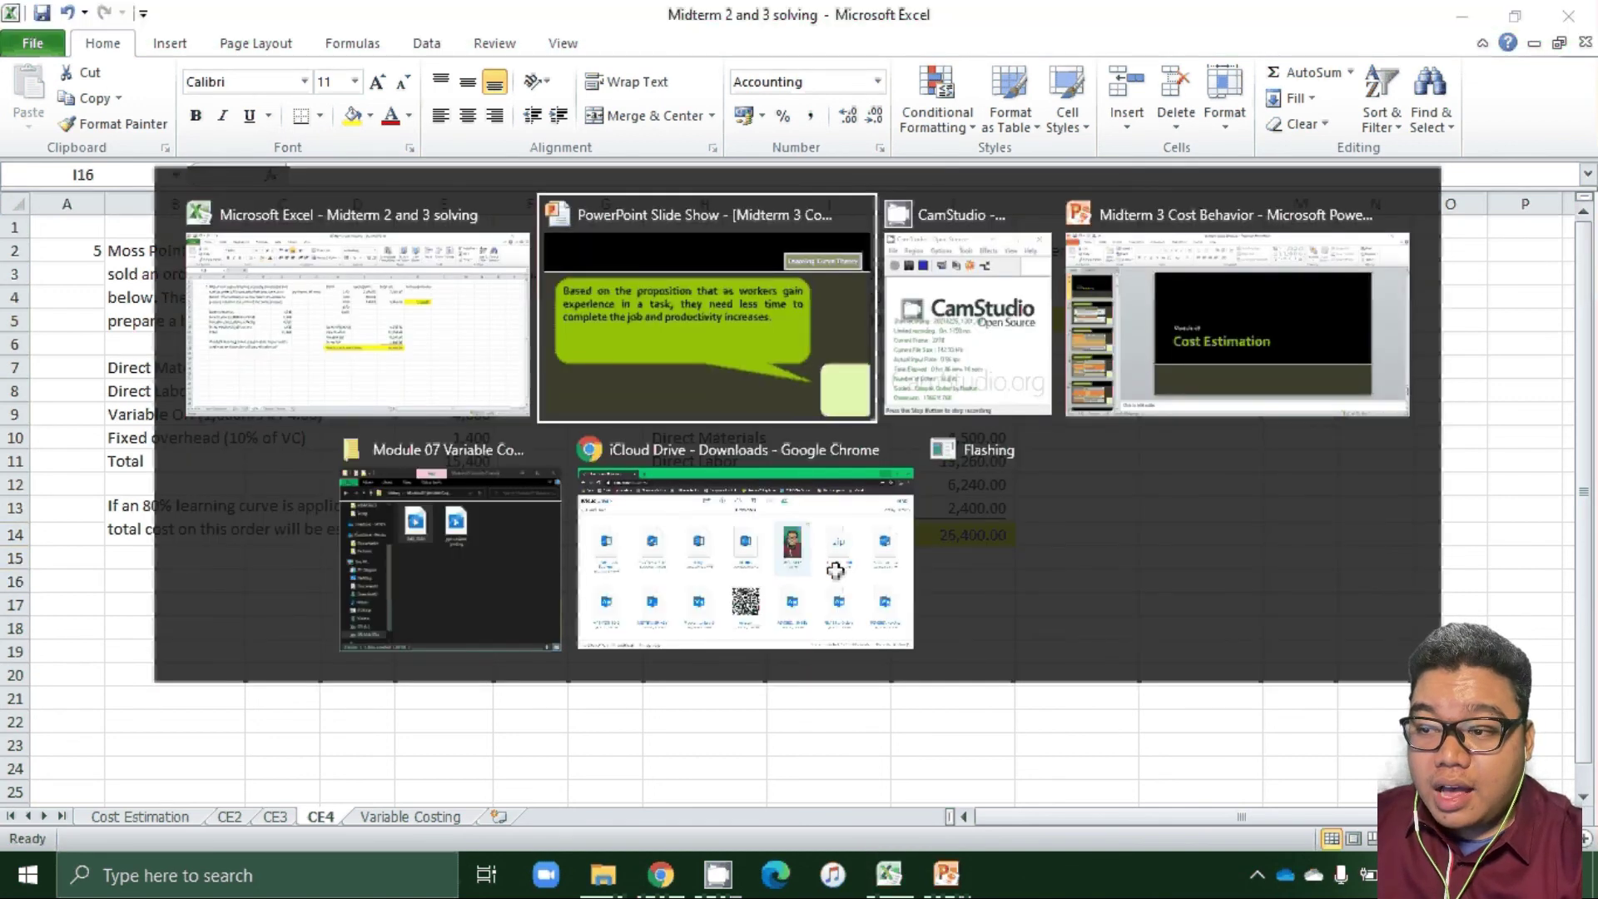